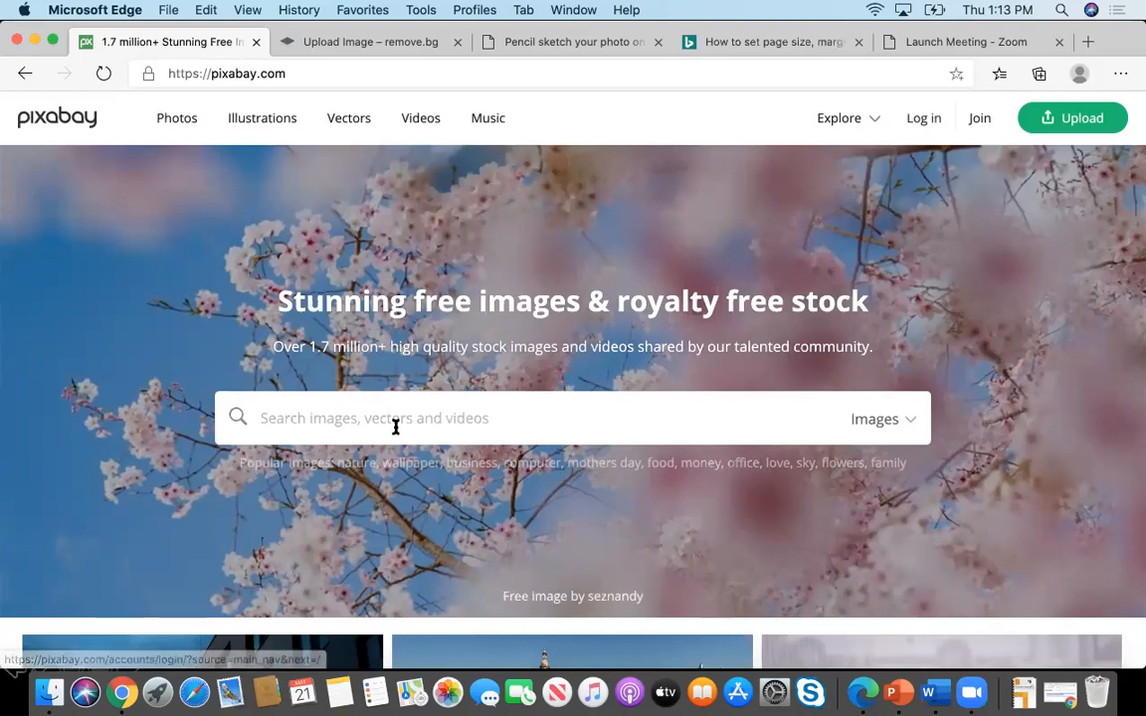
- Search Pixabay images for "graduation"
type("grad")
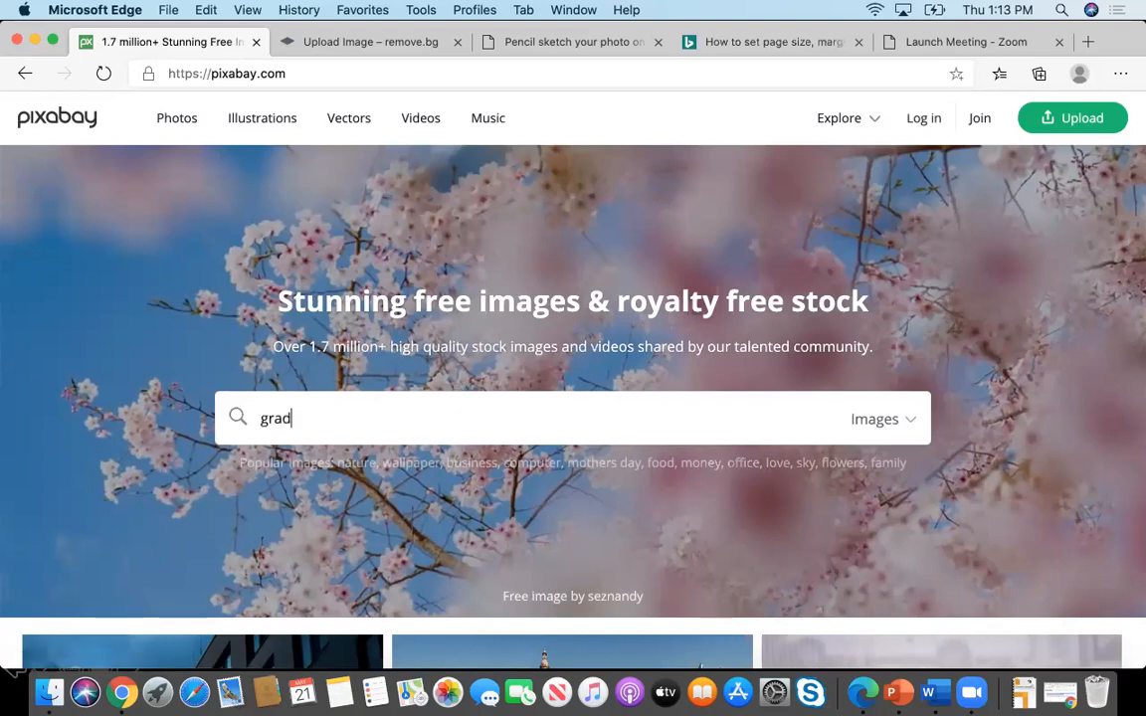
type("uatioj")
key("BackSpace")
type("n")
key("Return")
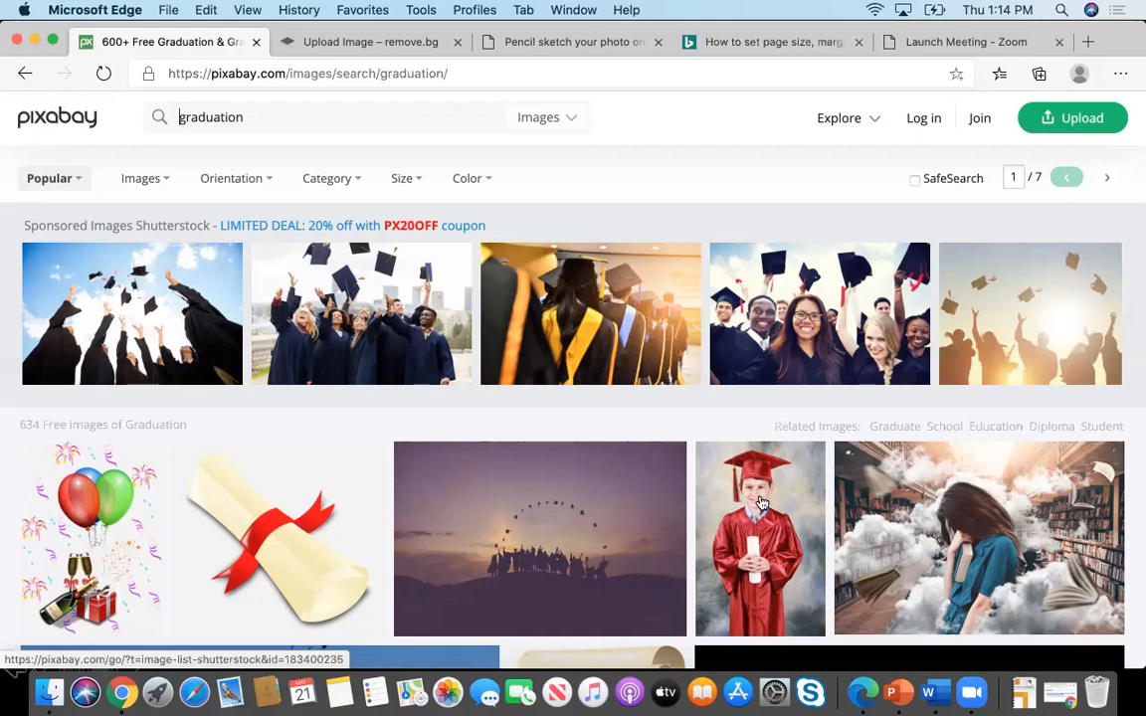
- Browse the free graduation images for a suitable learning-themed banner
scroll(760, 504, "down", 2)
scroll(759, 503, "down", 3)
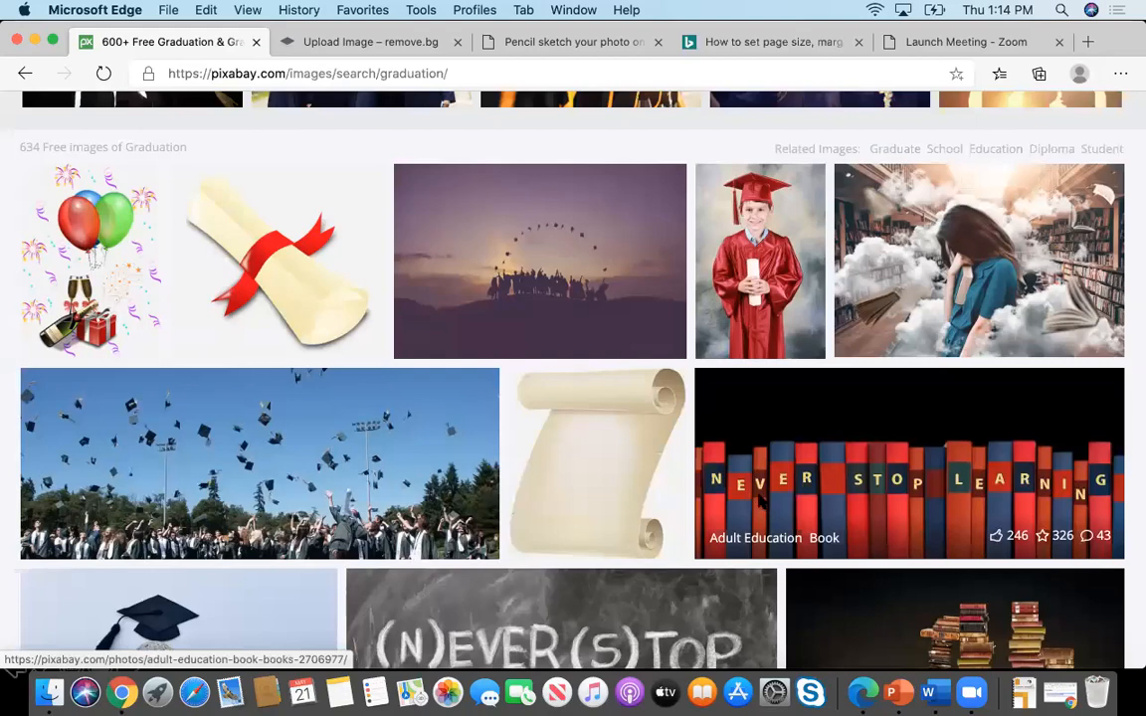
scroll(759, 504, "down", 1)
scroll(760, 503, "down", 2)
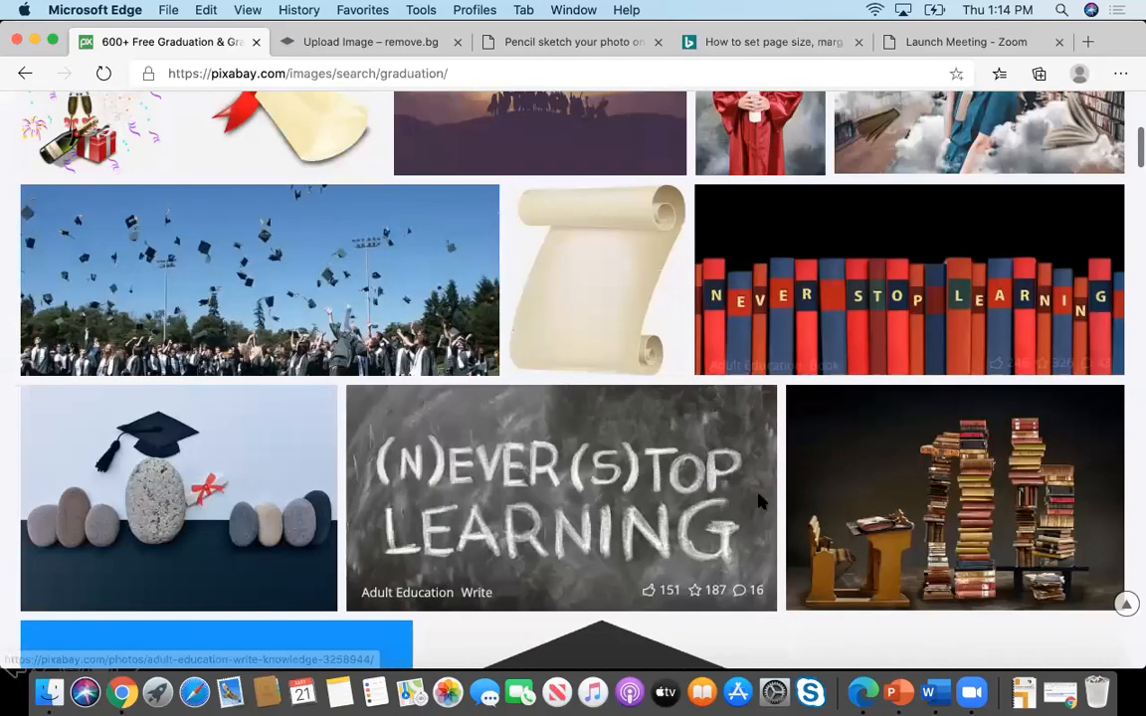
scroll(760, 504, "down", 2)
scroll(759, 503, "down", 3)
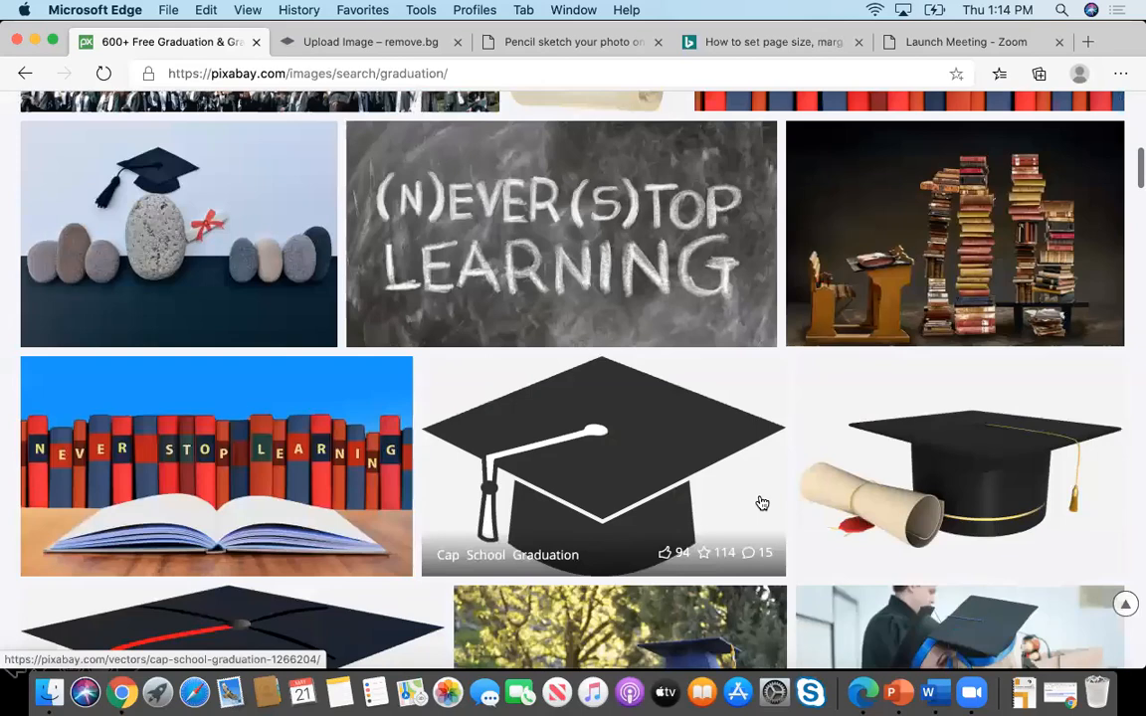
scroll(762, 504, "down", 2)
scroll(760, 503, "down", 3)
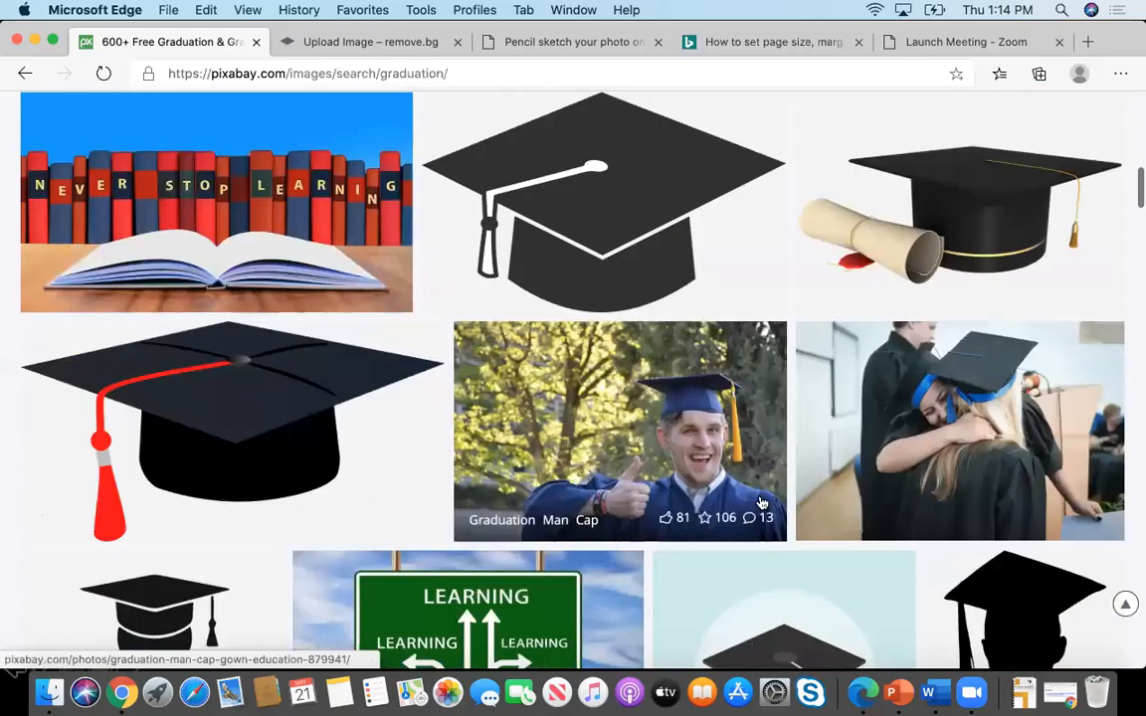
scroll(760, 503, "down", 2)
scroll(950, 221, "down", 1)
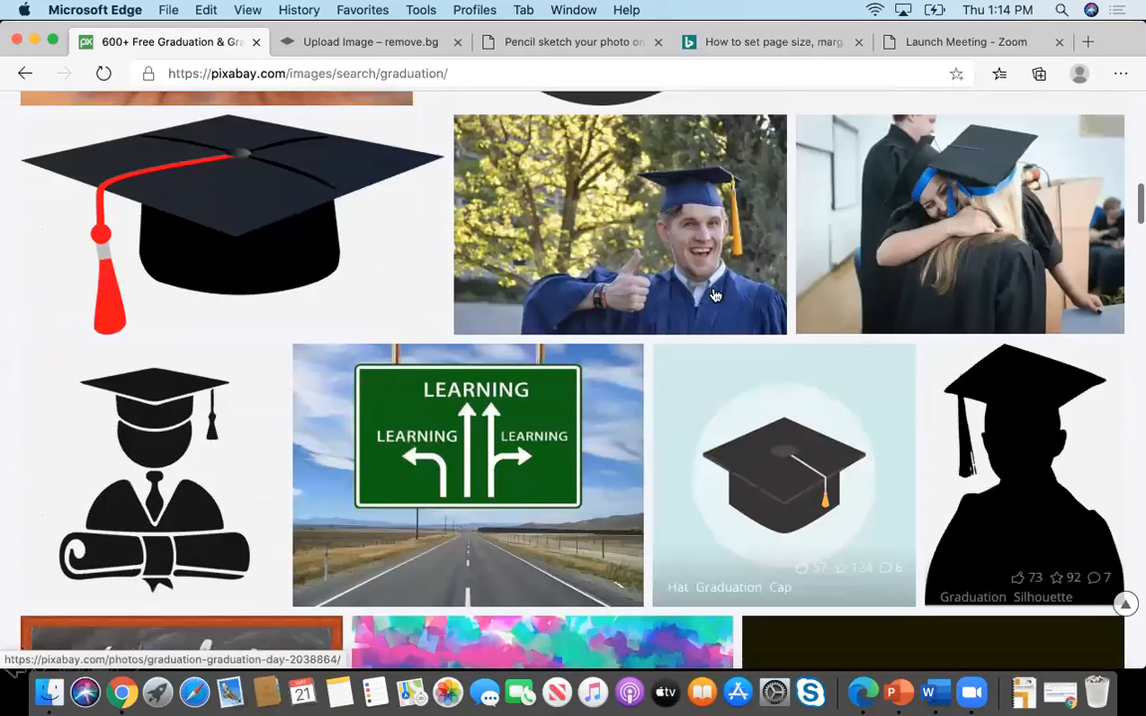
scroll(657, 332, "down", 2)
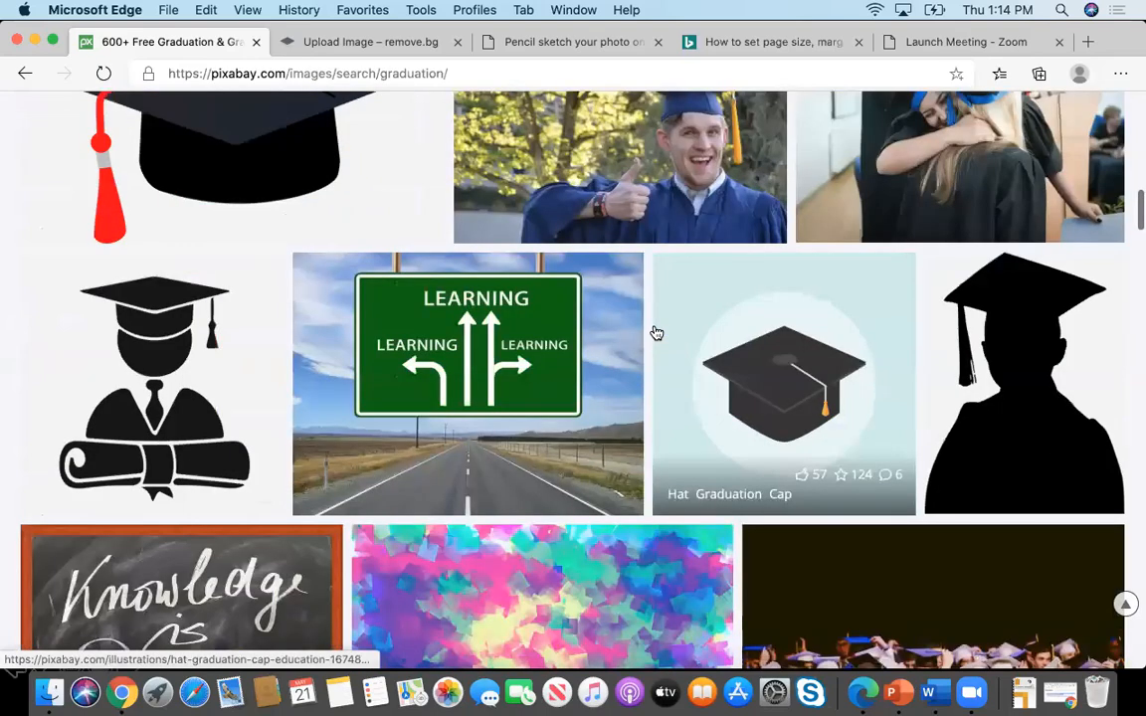
scroll(657, 332, "down", 4)
scroll(656, 332, "down", 5)
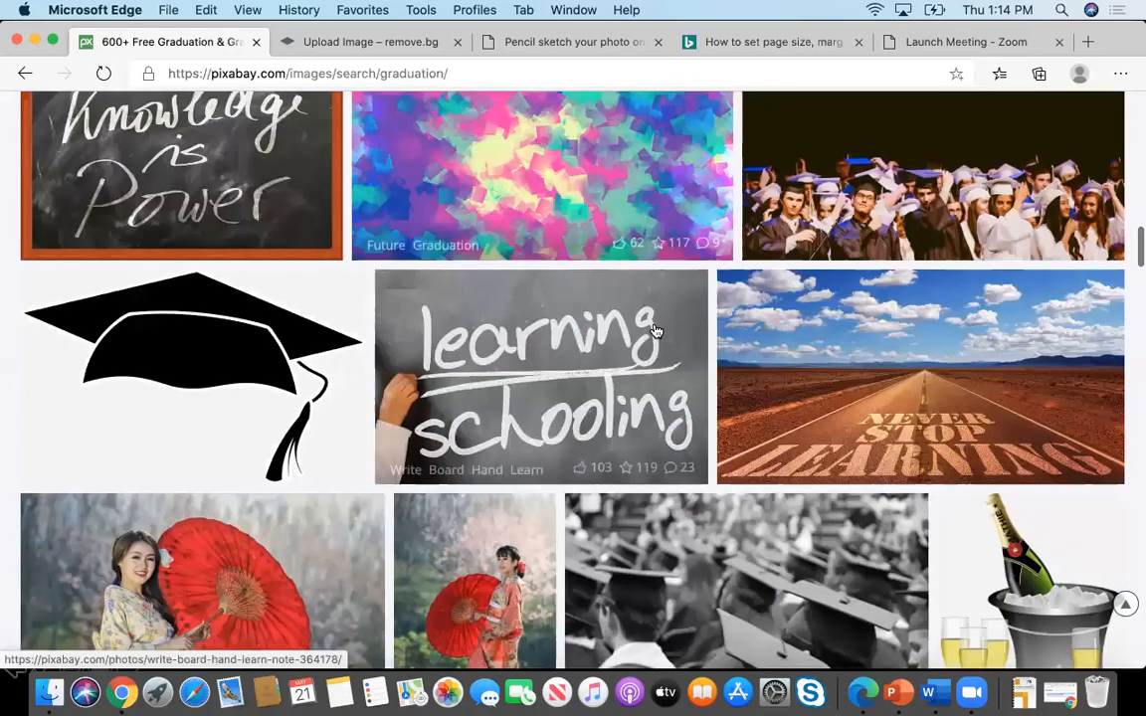
scroll(656, 332, "down", 5)
scroll(657, 332, "down", 2)
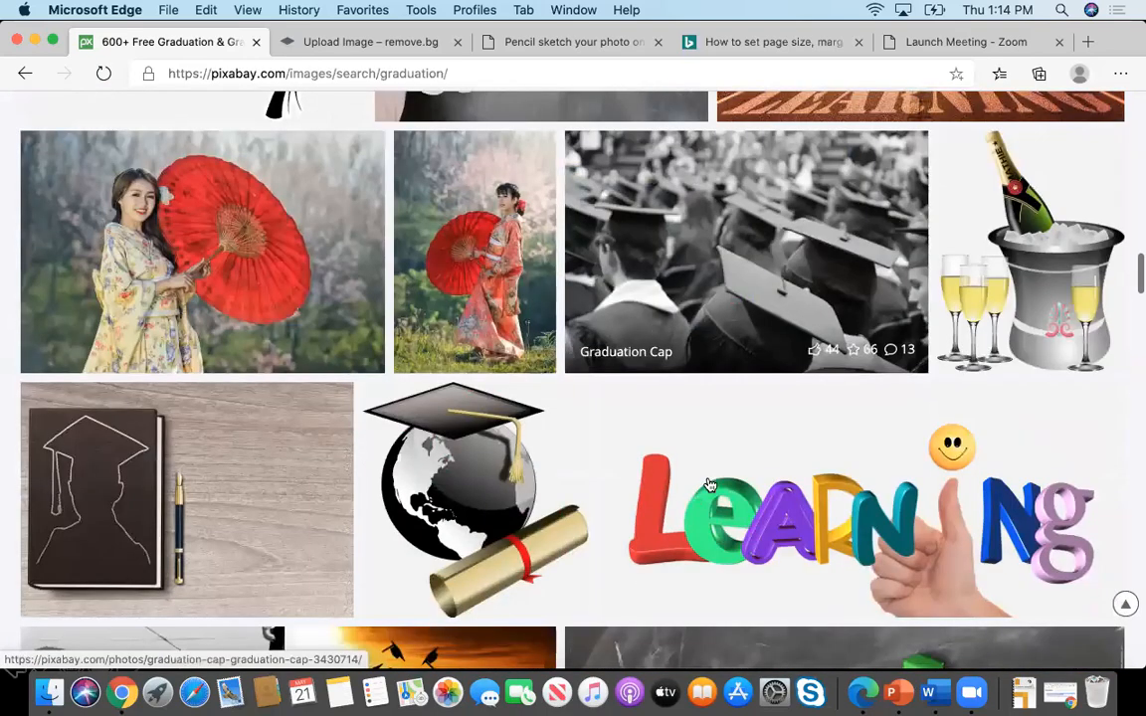
scroll(709, 485, "down", 2)
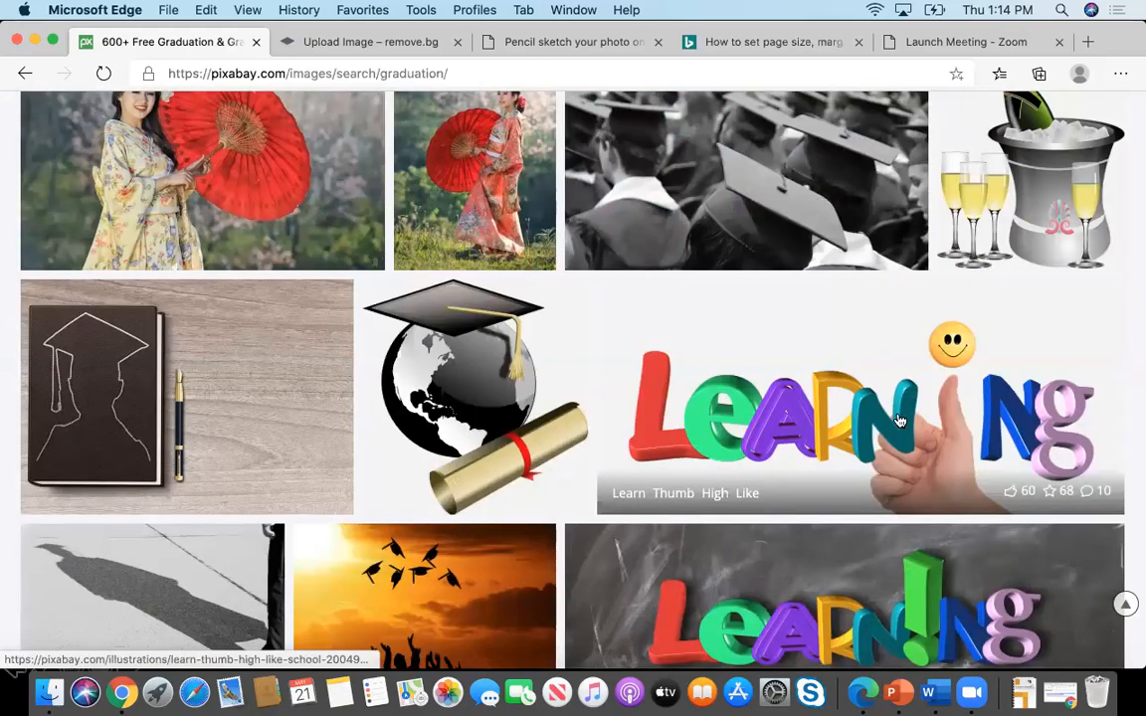
scroll(899, 421, "down", 1)
scroll(867, 430, "down", 2)
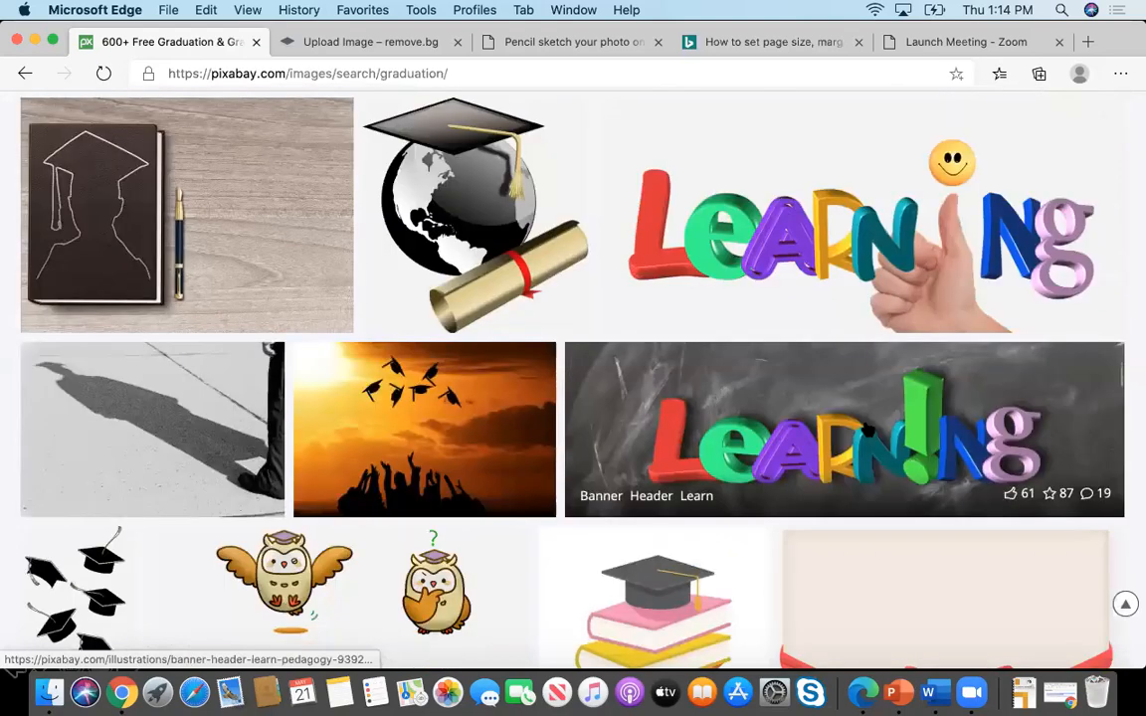
- Open the chalkboard banner with the colourful "Learning" letters and download it as a 1920×602 JPG, completing the captcha check
left_click(867, 430)
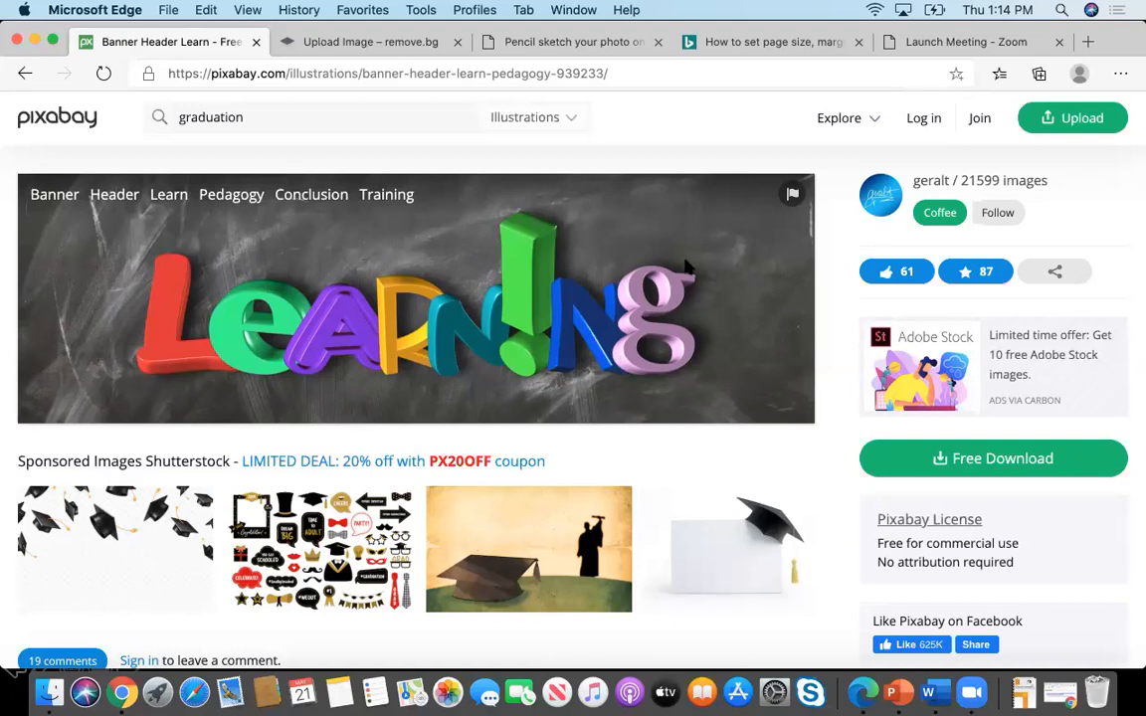
left_click(992, 462)
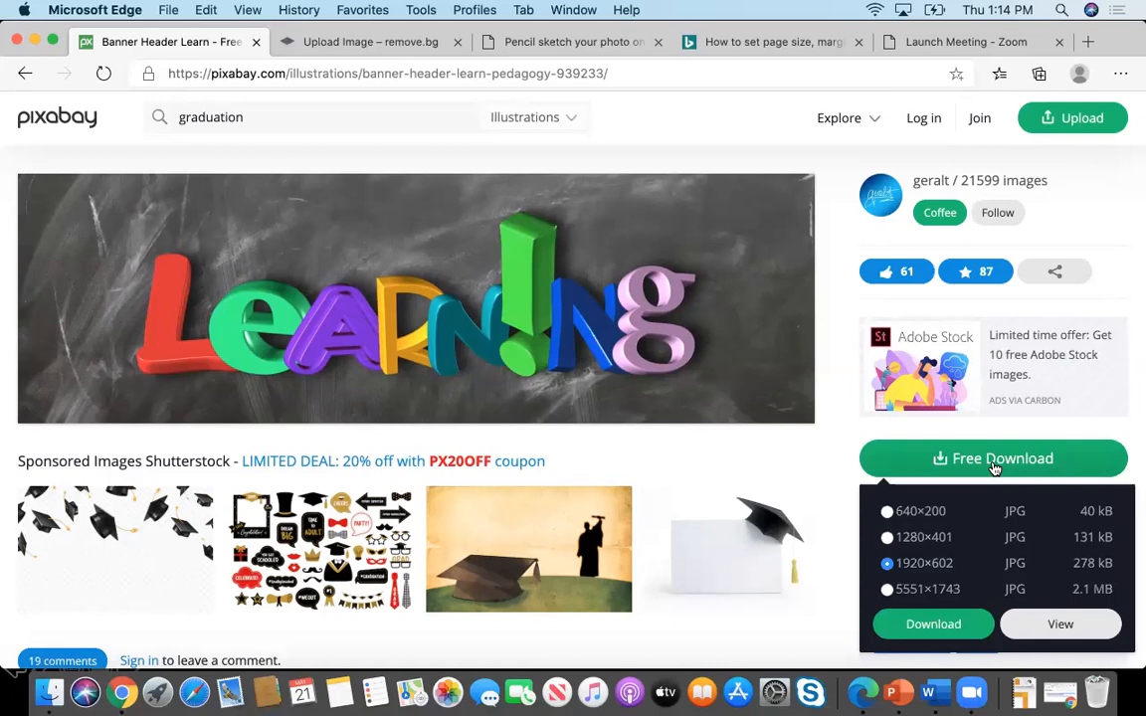
left_click(933, 625)
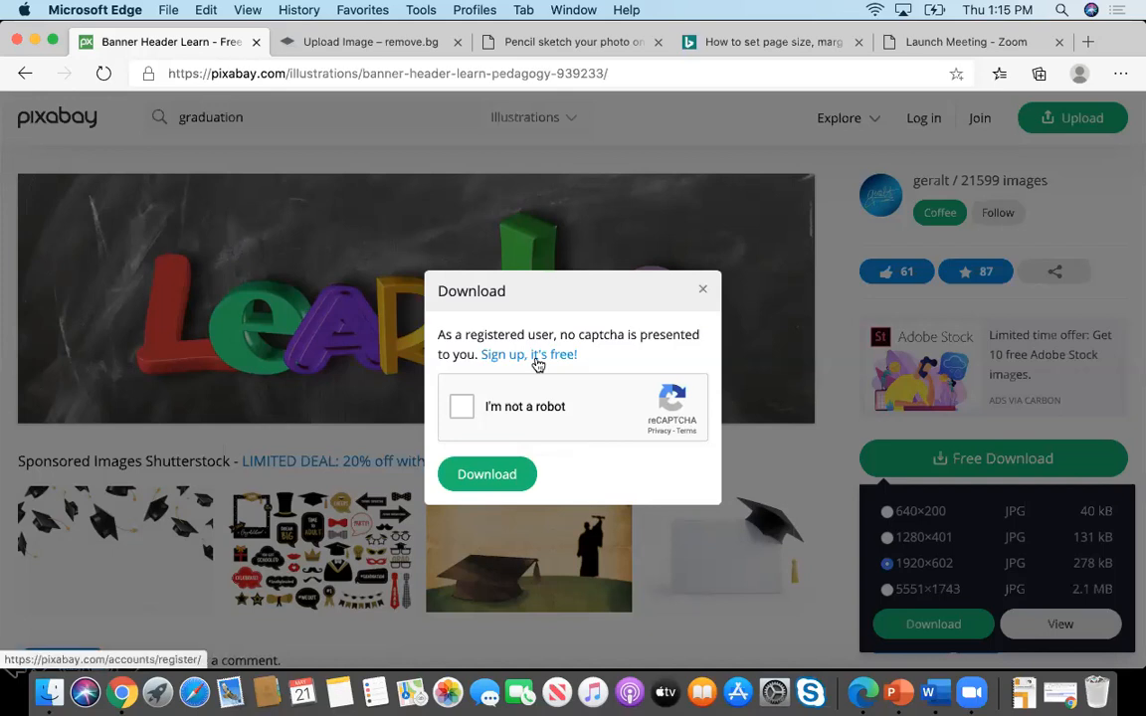
left_click(464, 408)
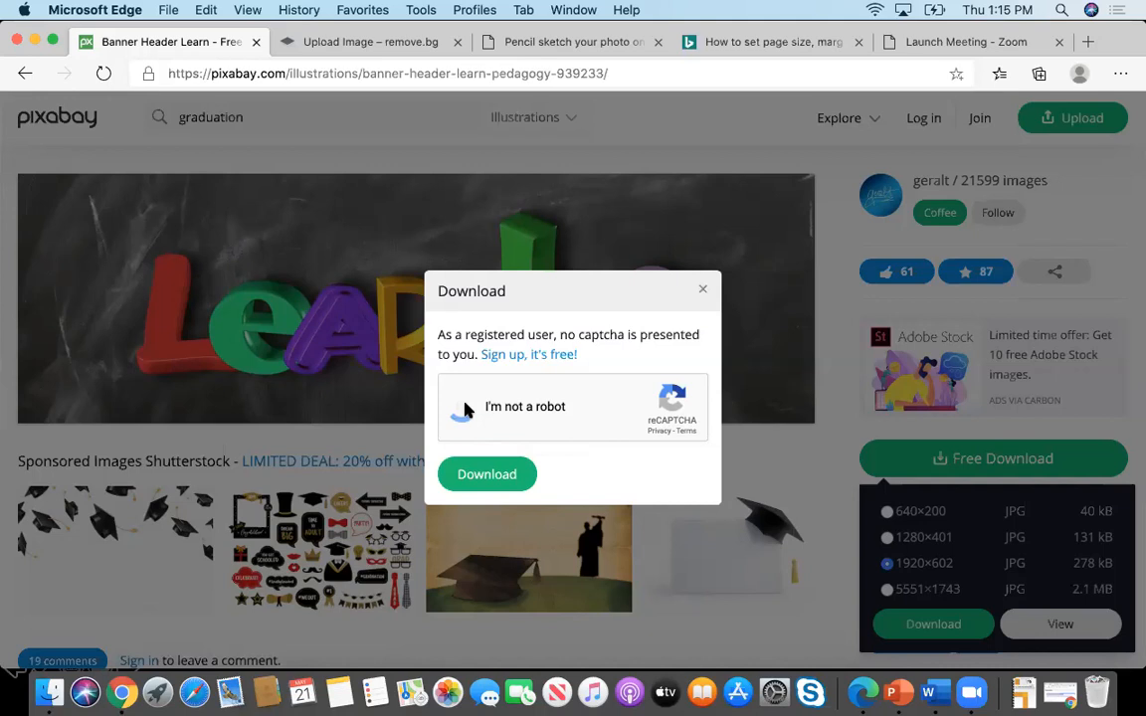
left_click(487, 475)
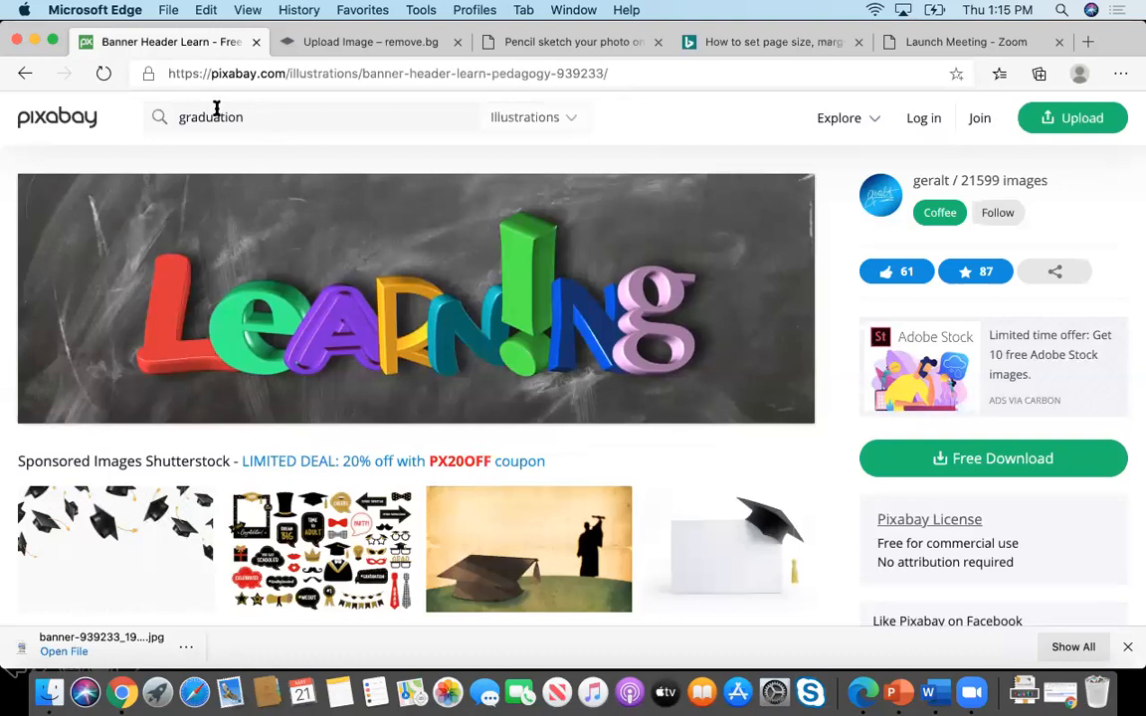
- Replace the search term with "girl student robot" and look over the results for illustrations
key("super+a")
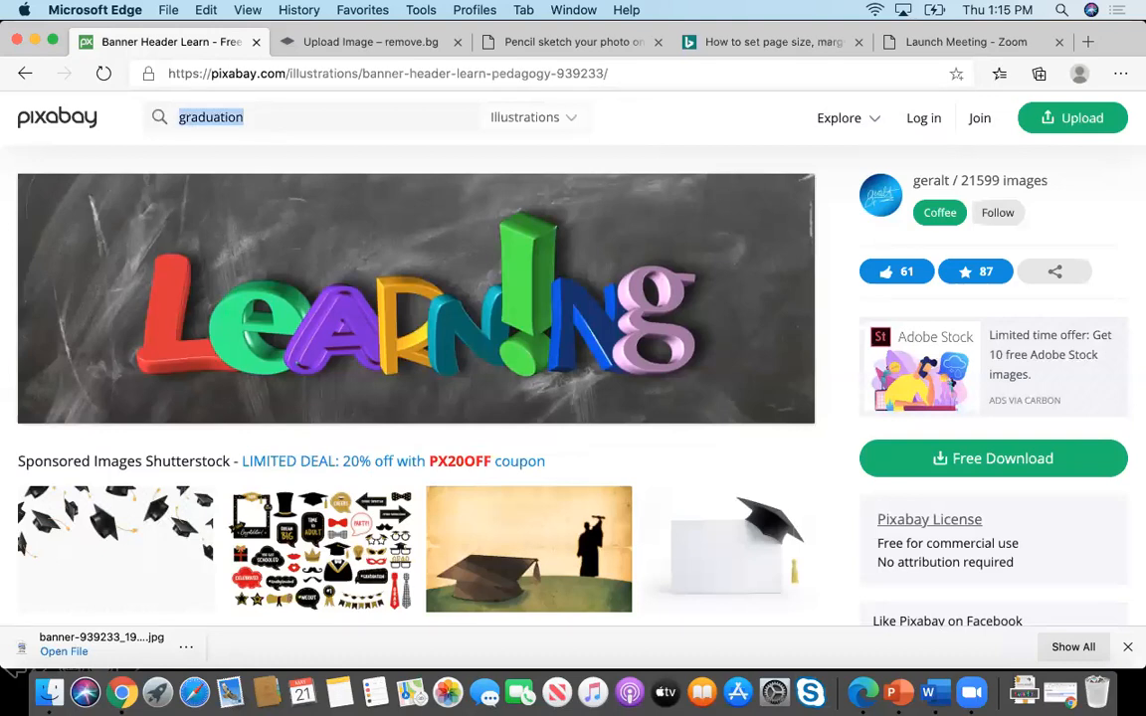
type("girl")
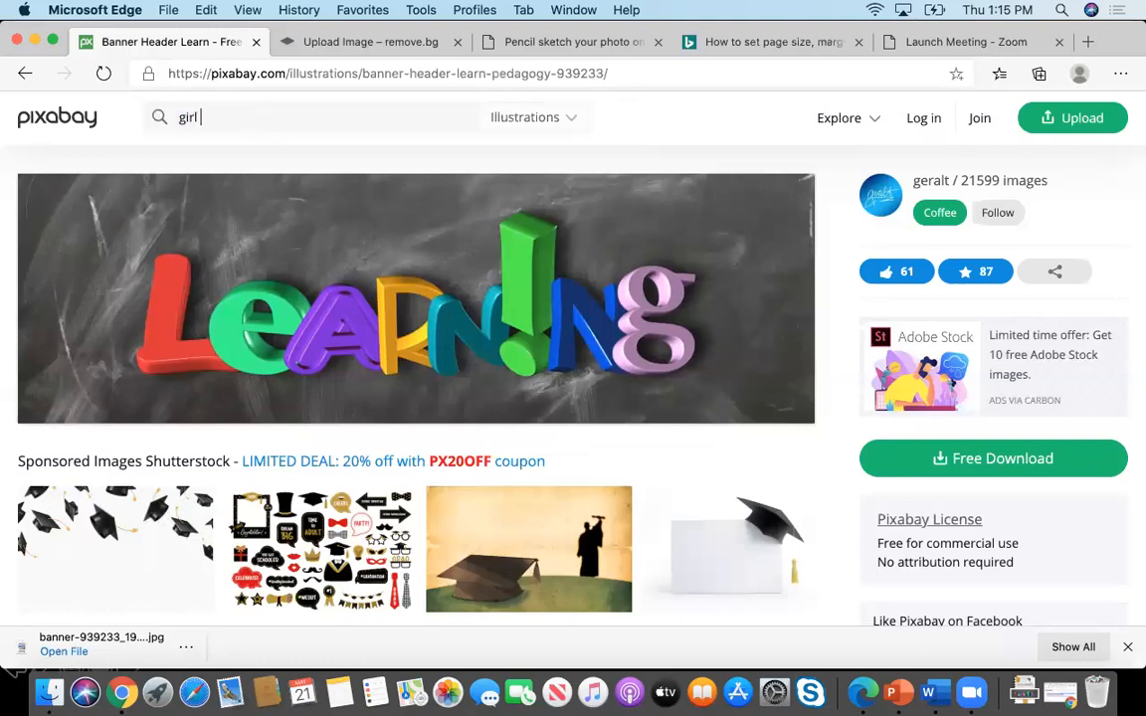
type(" student robot")
key("Return")
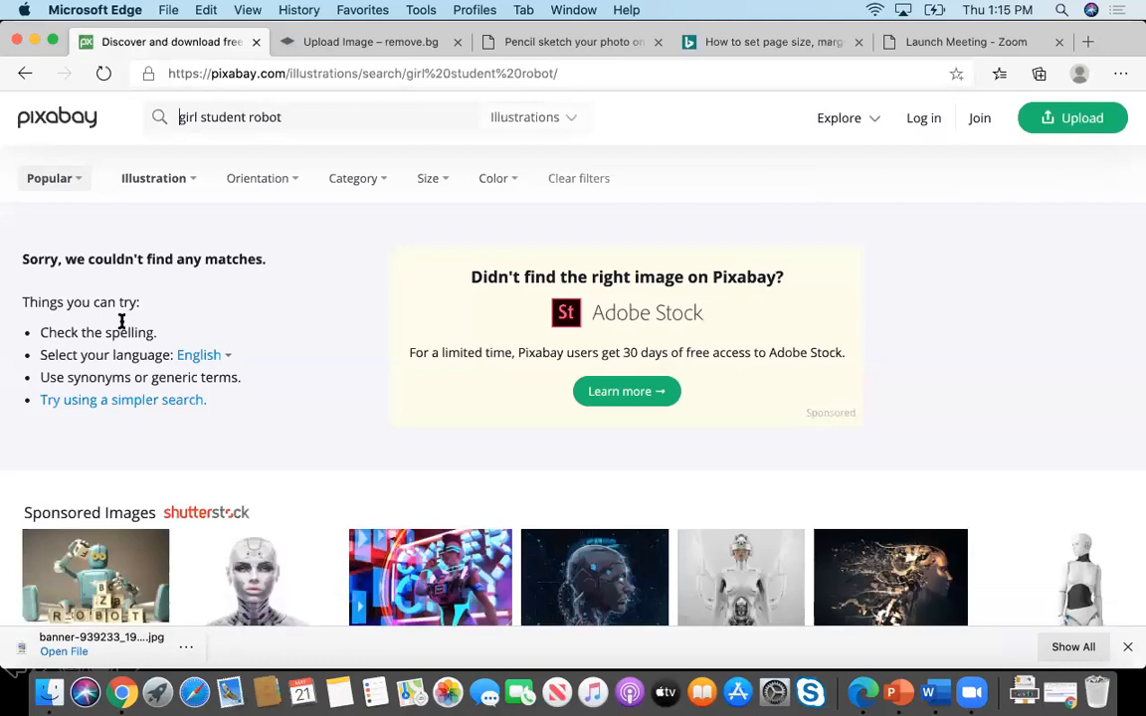
scroll(122, 321, "down", 3)
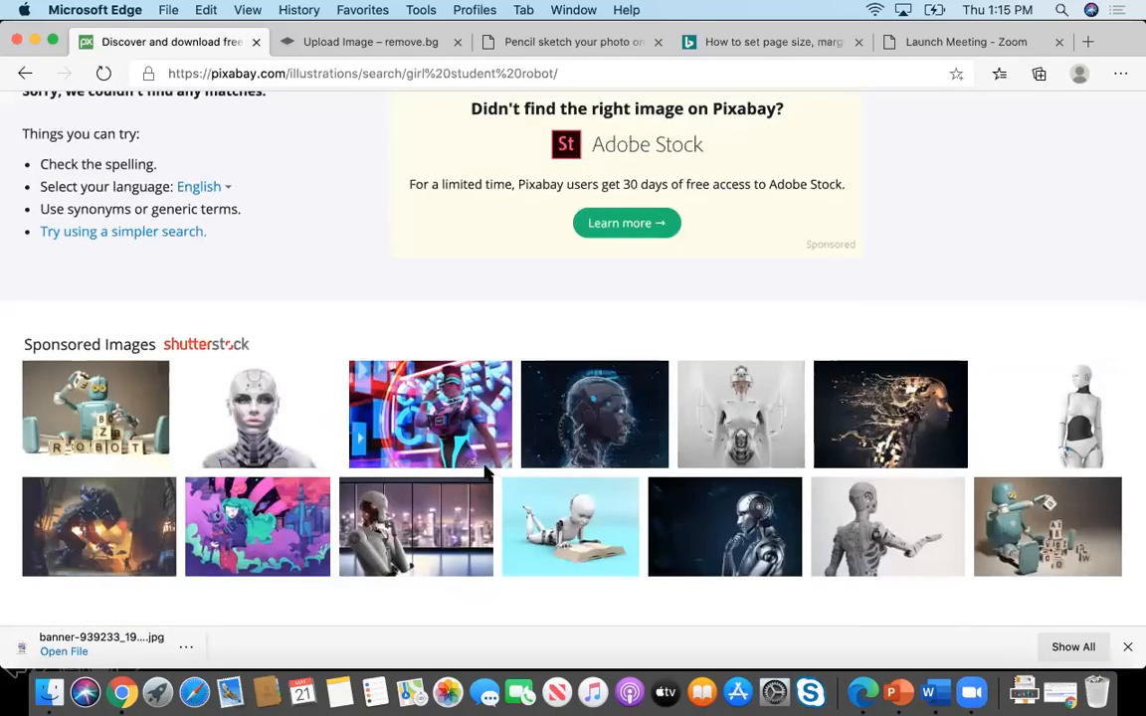
scroll(487, 474, "up", 3)
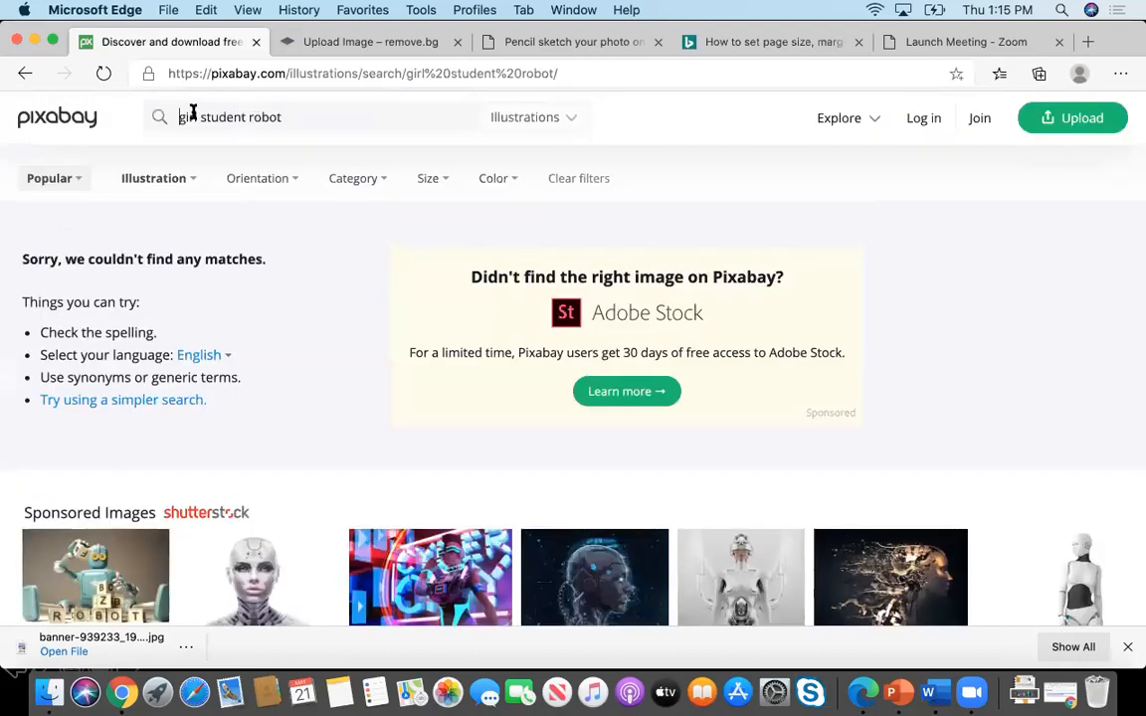
- Remove "student" from the query and search the illustrations for "girl robot"
left_click(247, 119)
key("BackSpace")
key("BackSpace")
key("BackSpace")
key("BackSpace")
key("BackSpace")
key("BackSpace")
key("BackSpace")
key("BackSpace")
key("Return")
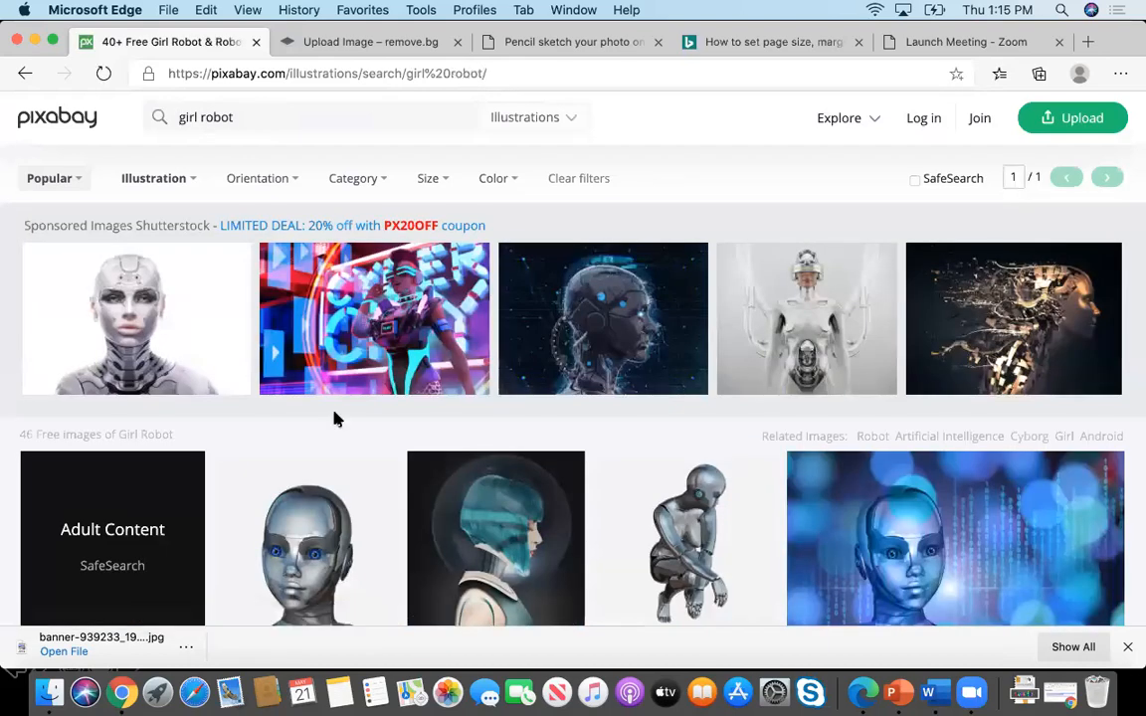
- Browse the girl robot illustrations for a suitable cartoon character image
scroll(337, 421, "down", 3)
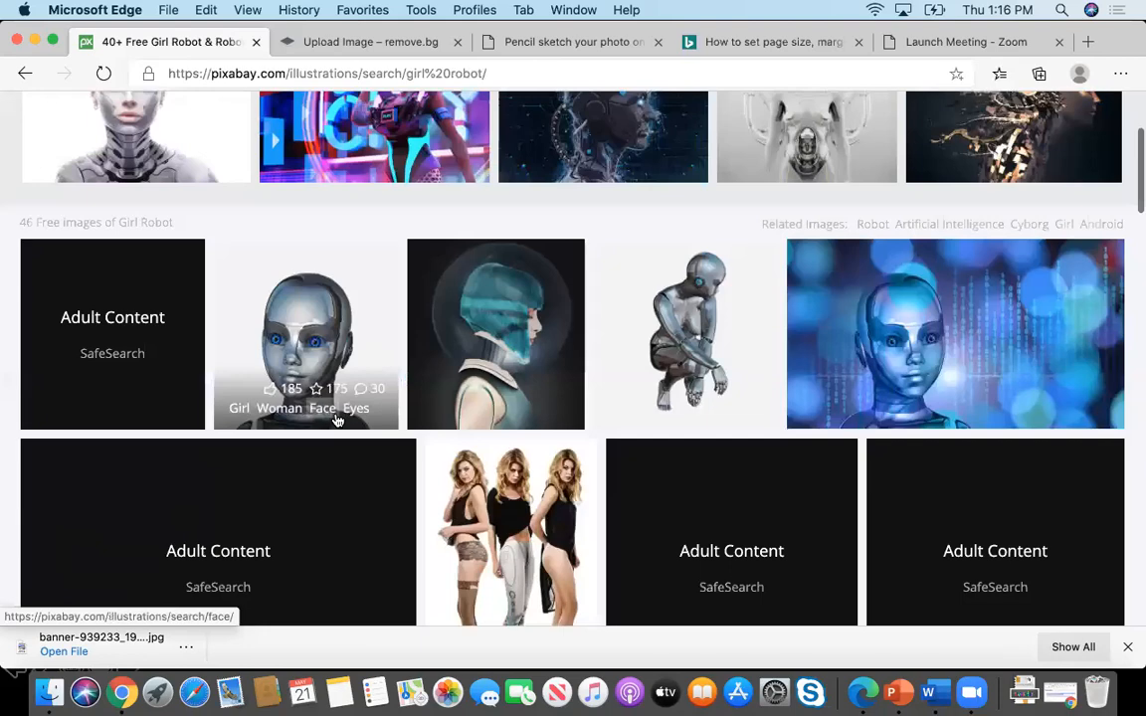
scroll(337, 420, "down", 1)
scroll(337, 421, "down", 4)
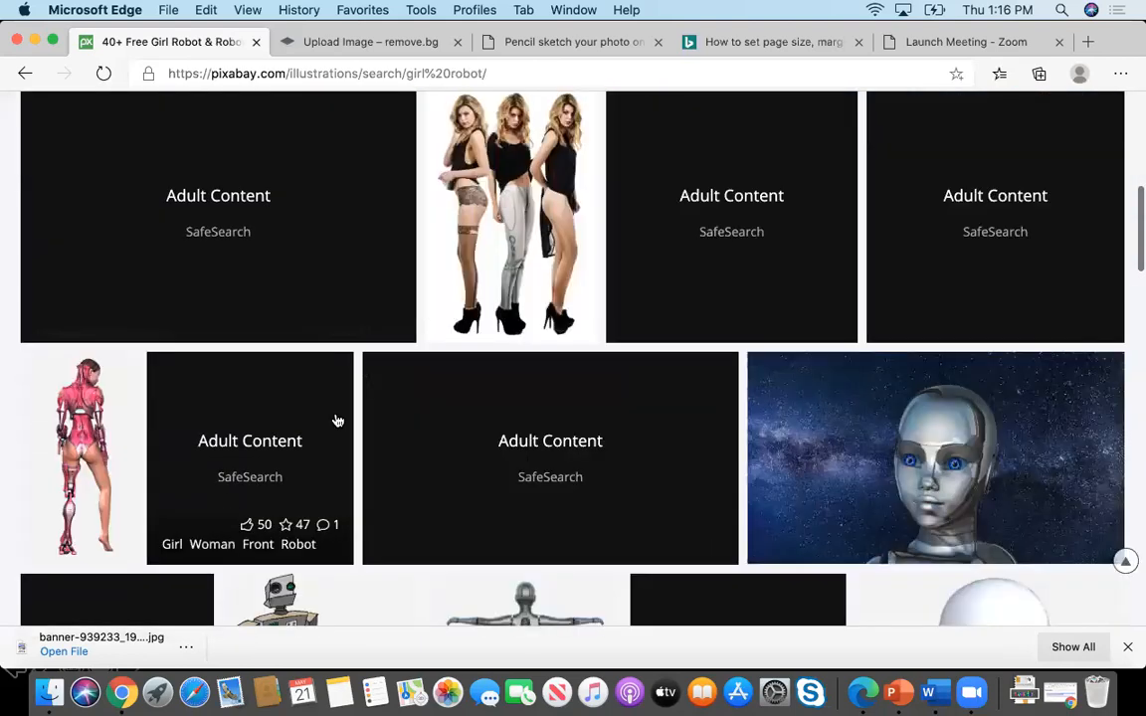
scroll(338, 420, "down", 2)
scroll(337, 421, "down", 2)
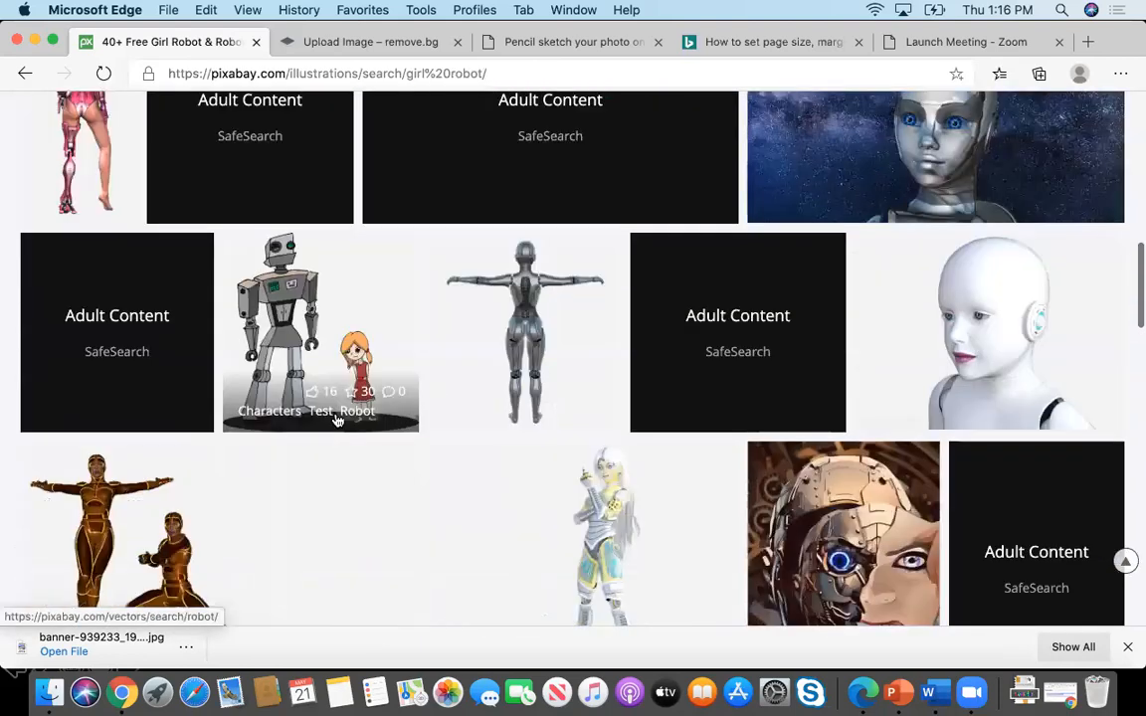
scroll(337, 421, "down", 1)
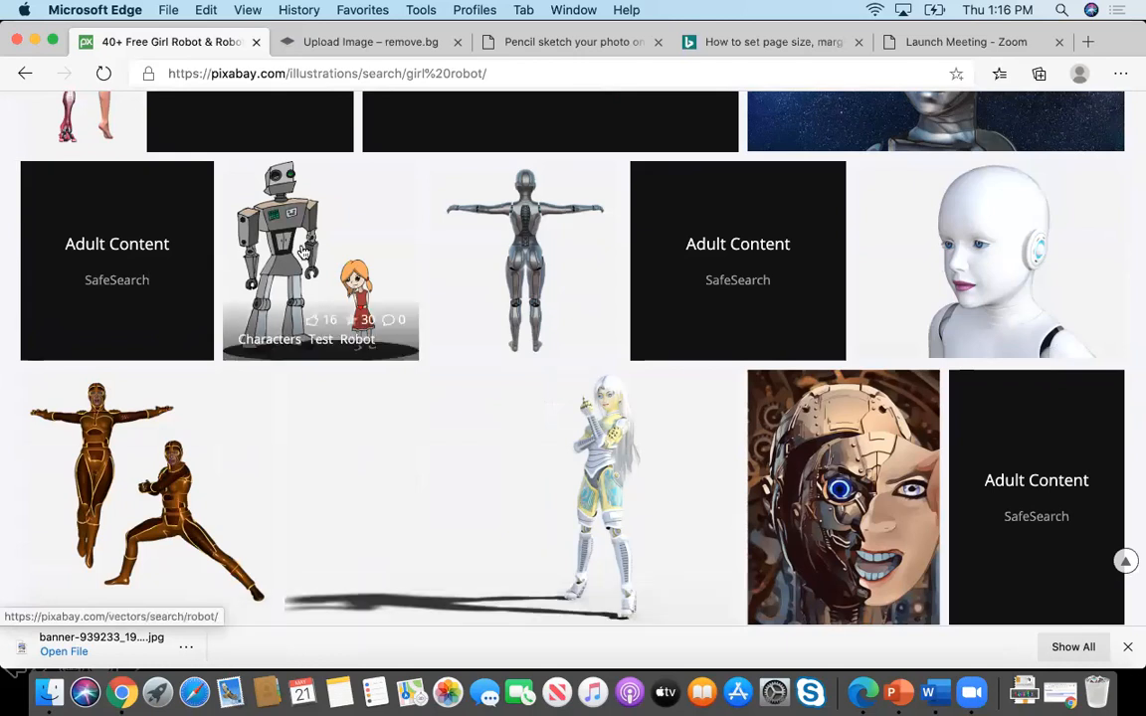
scroll(304, 253, "down", 2)
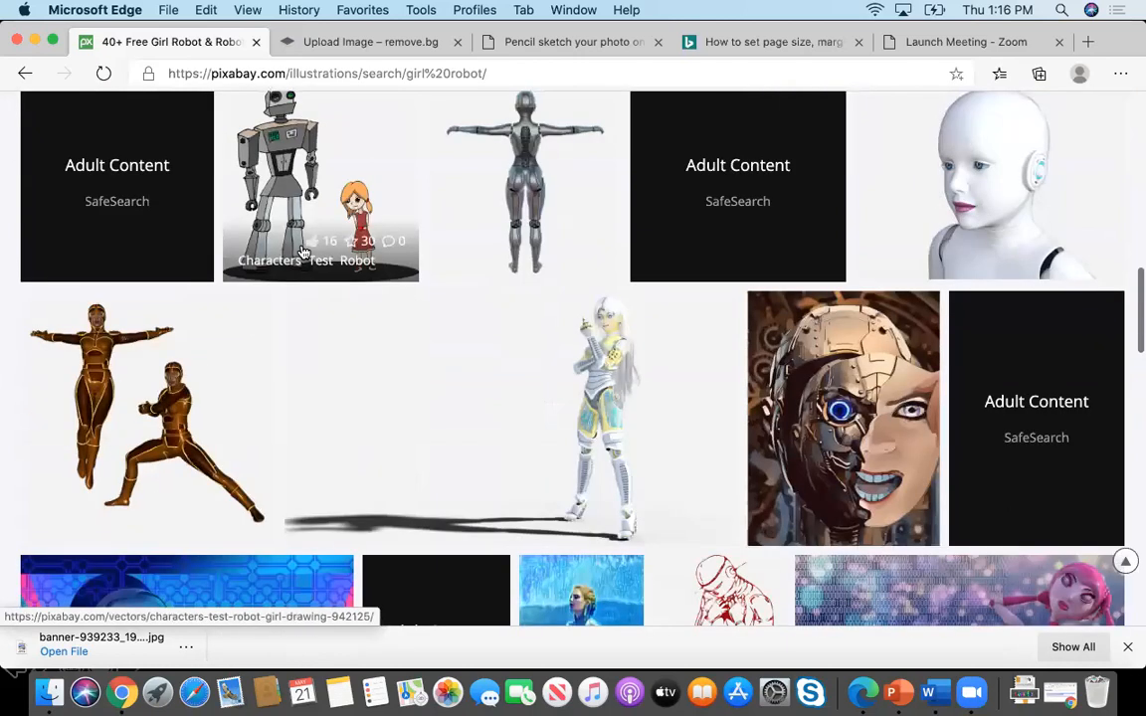
scroll(305, 253, "down", 1)
scroll(304, 253, "down", 2)
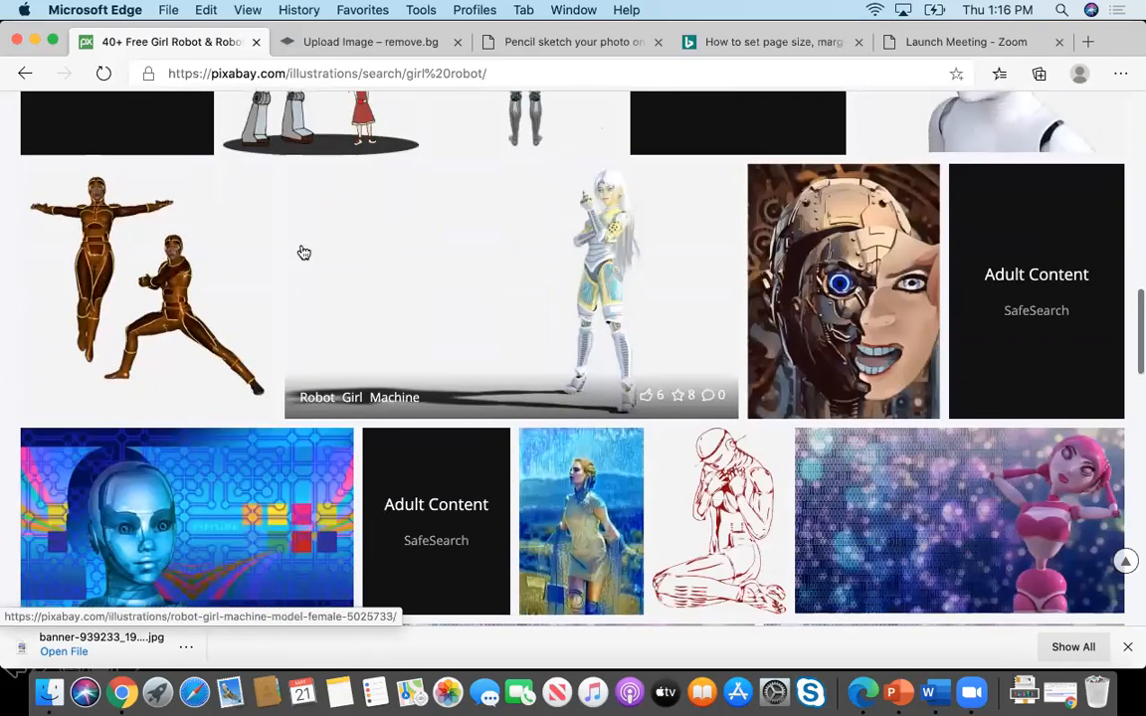
scroll(304, 252, "down", 1)
scroll(304, 253, "down", 2)
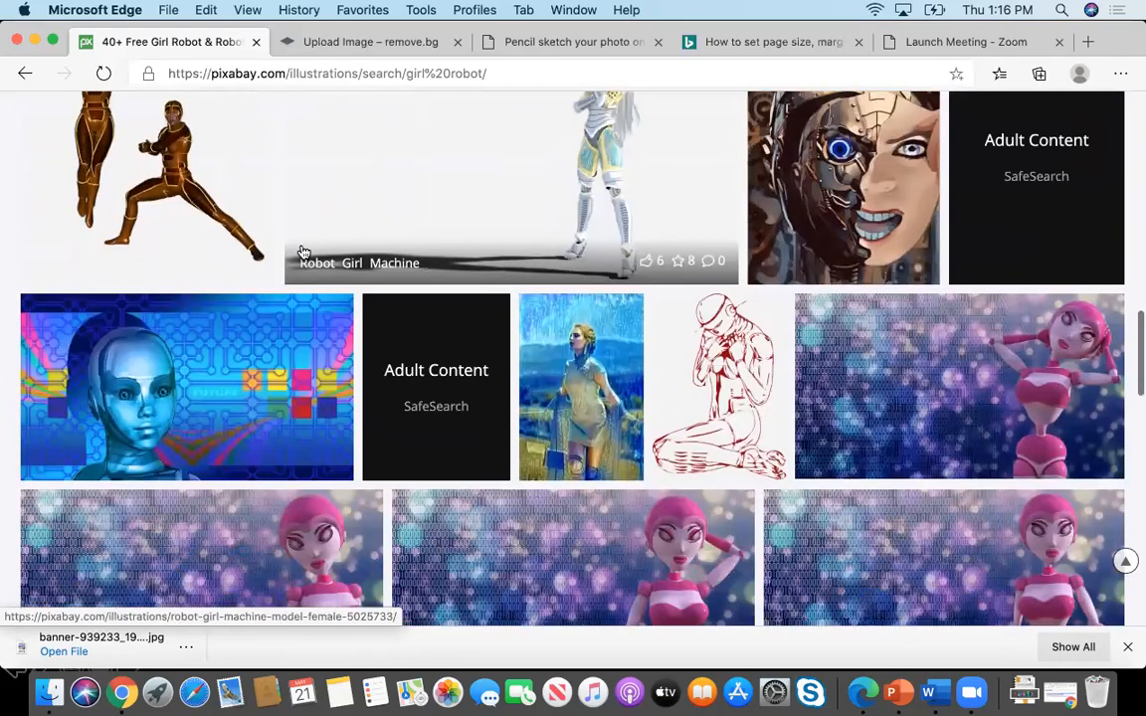
scroll(304, 252, "up", 1)
scroll(305, 253, "up", 2)
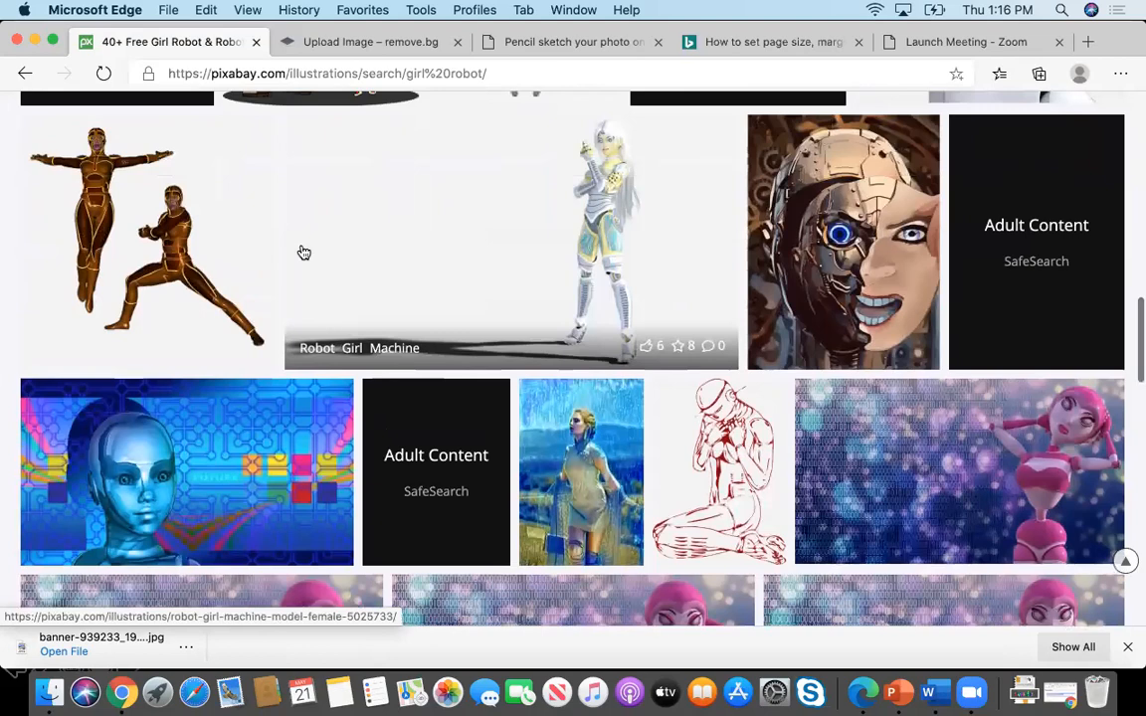
scroll(304, 253, "up", 3)
scroll(305, 253, "up", 4)
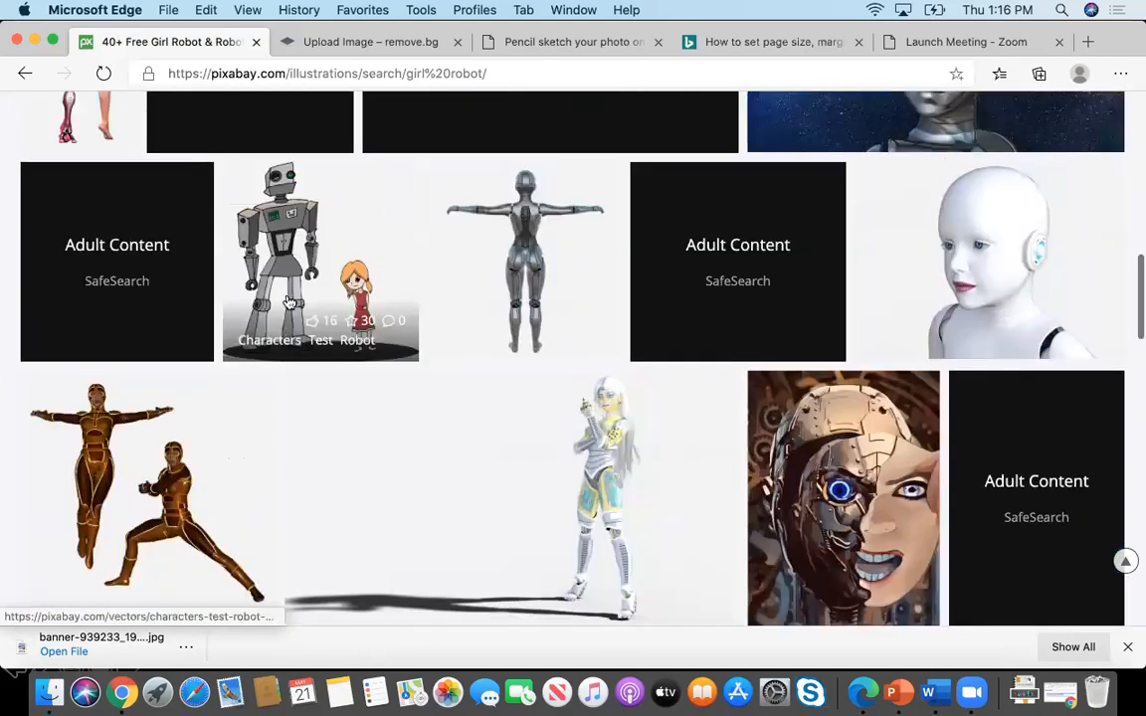
- Open the cartoon drawing of the grey robot beside the girl in a red dress and inspect the whole picture
left_click(287, 302)
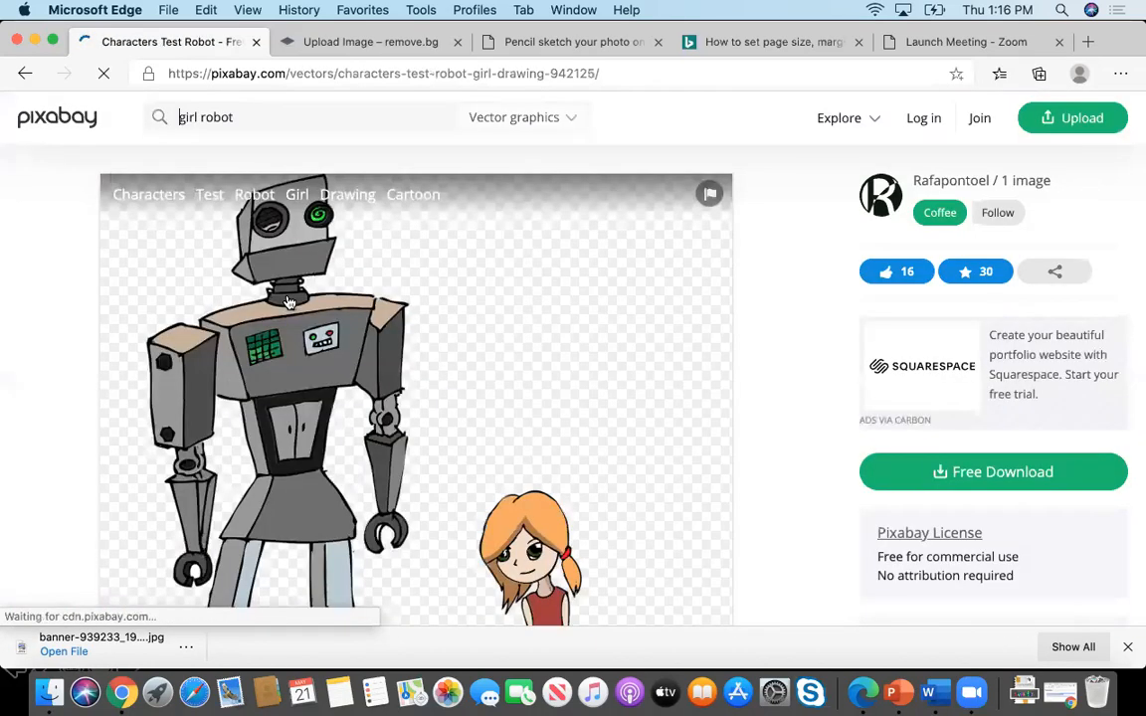
scroll(350, 305, "down", 4)
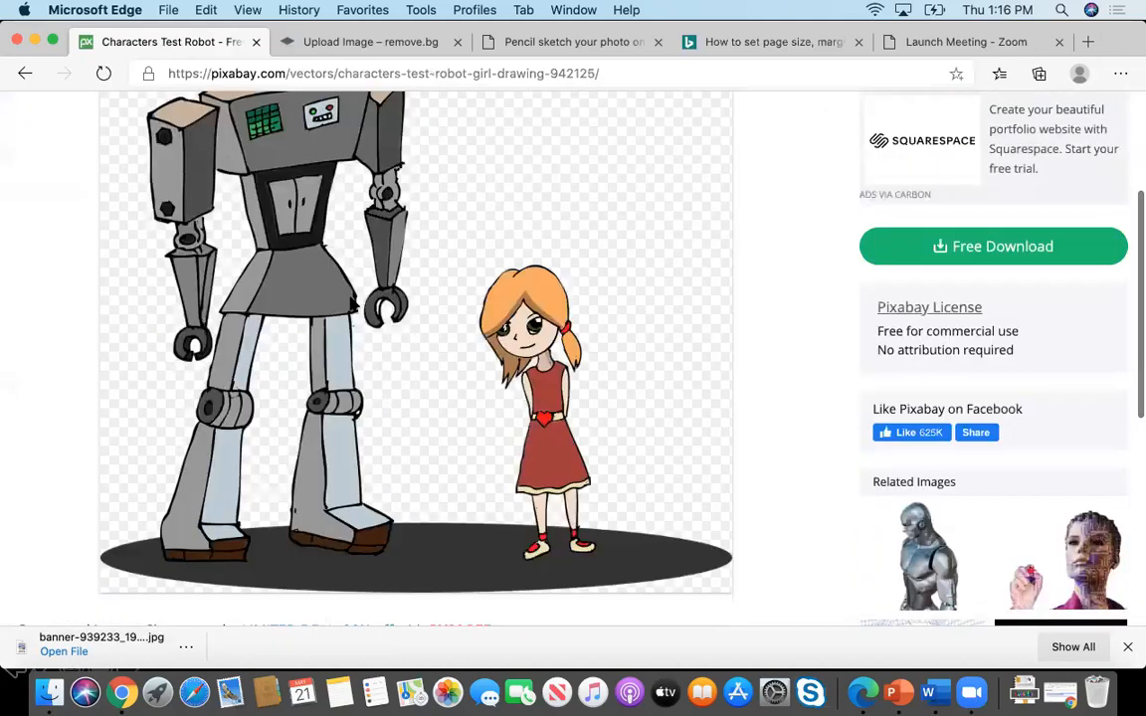
scroll(350, 304, "up", 3)
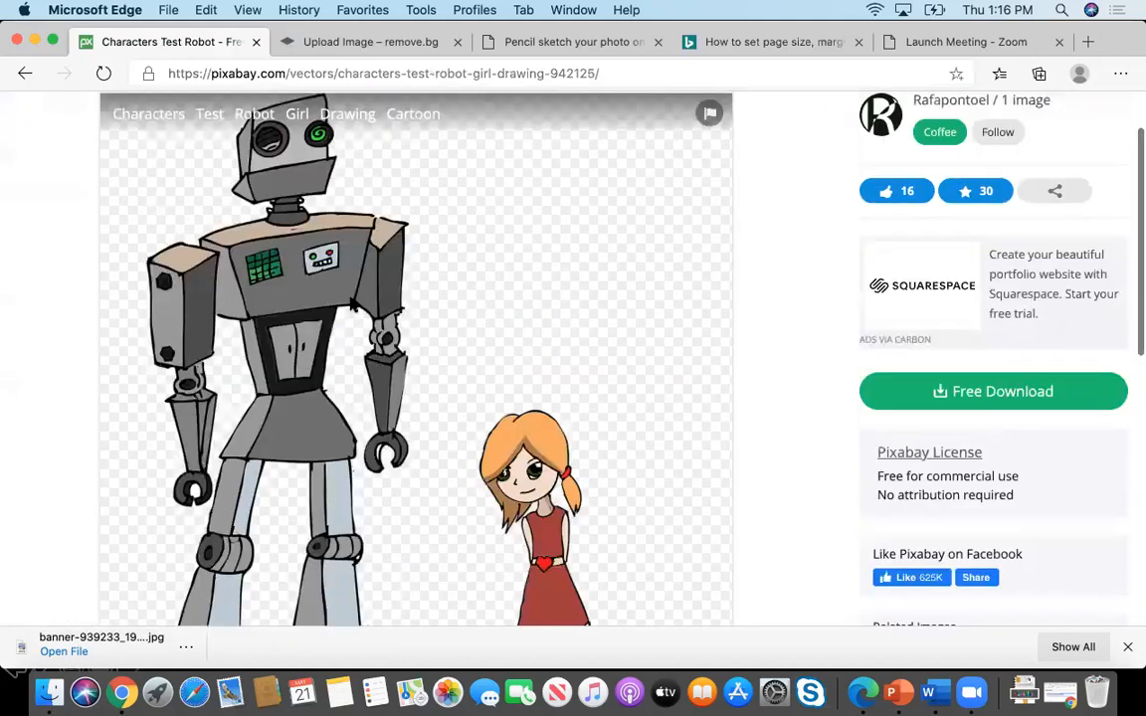
- Download the robot and girl drawing as a 1255×1280 PNG, completing the human verification check
left_click(1020, 389)
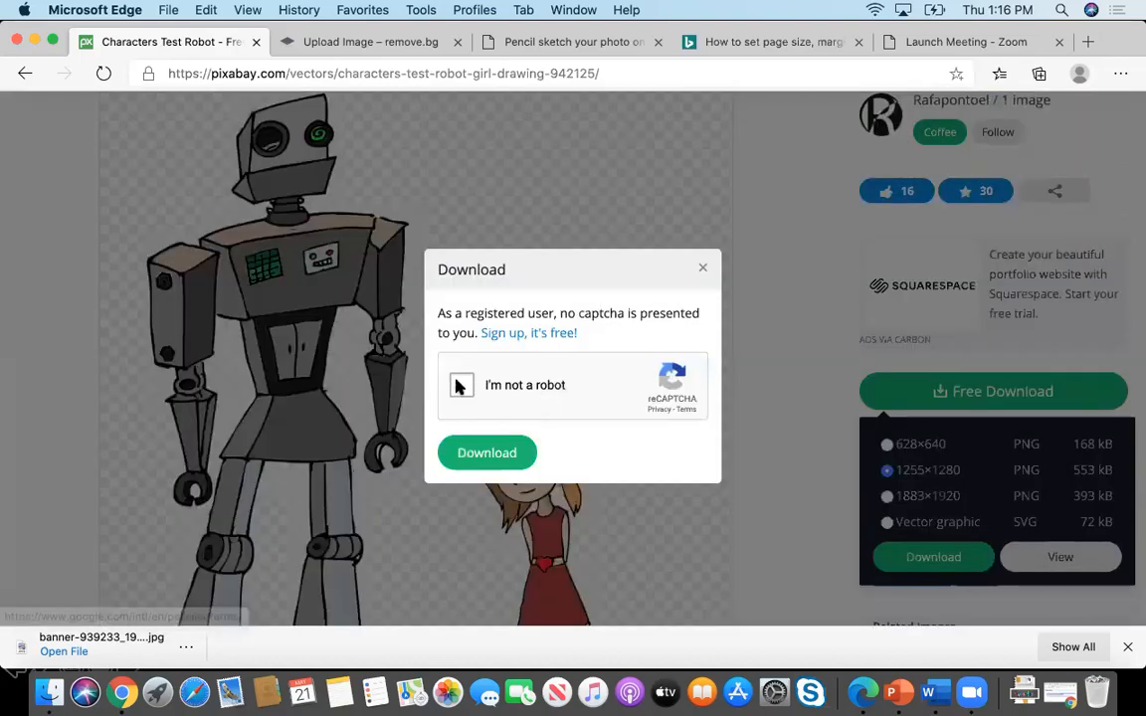
left_click(457, 386)
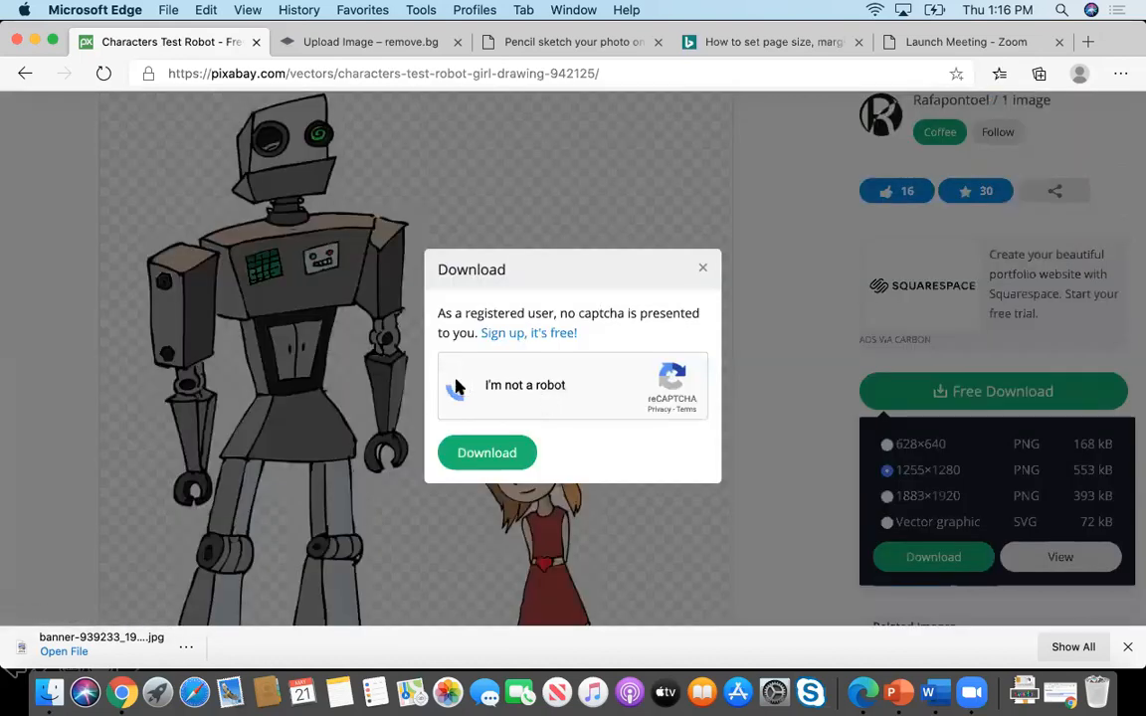
left_click(489, 455)
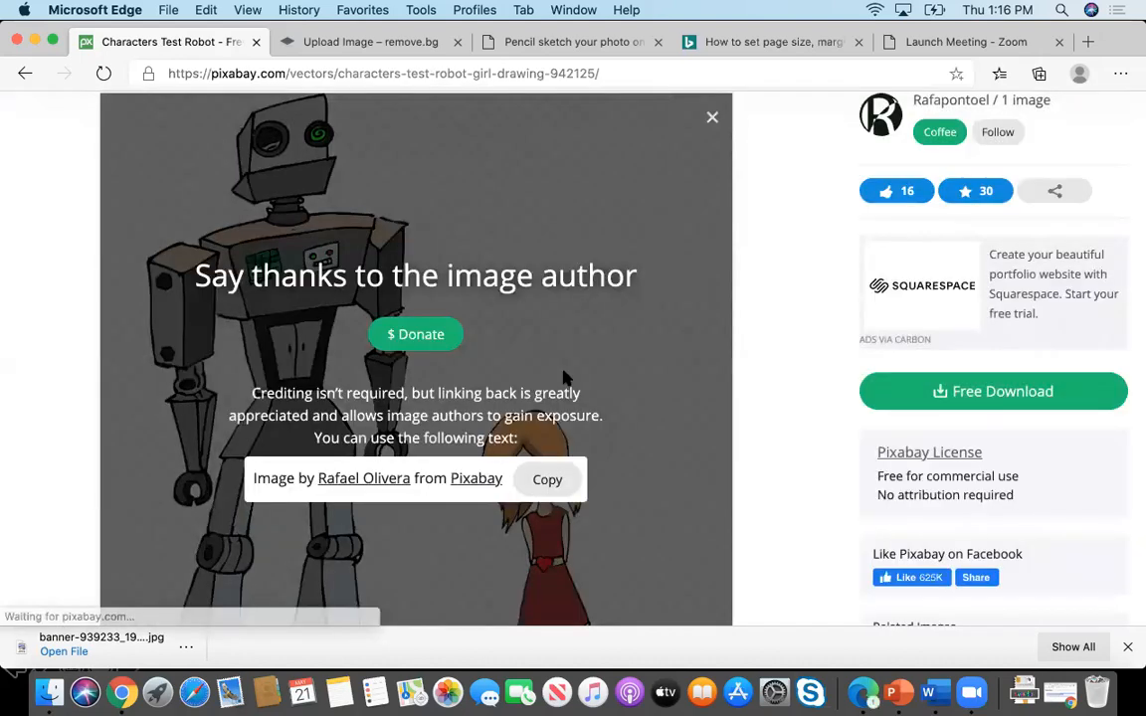
- Return to the girl robot results and try a search for "graduation" instead
left_click(26, 76)
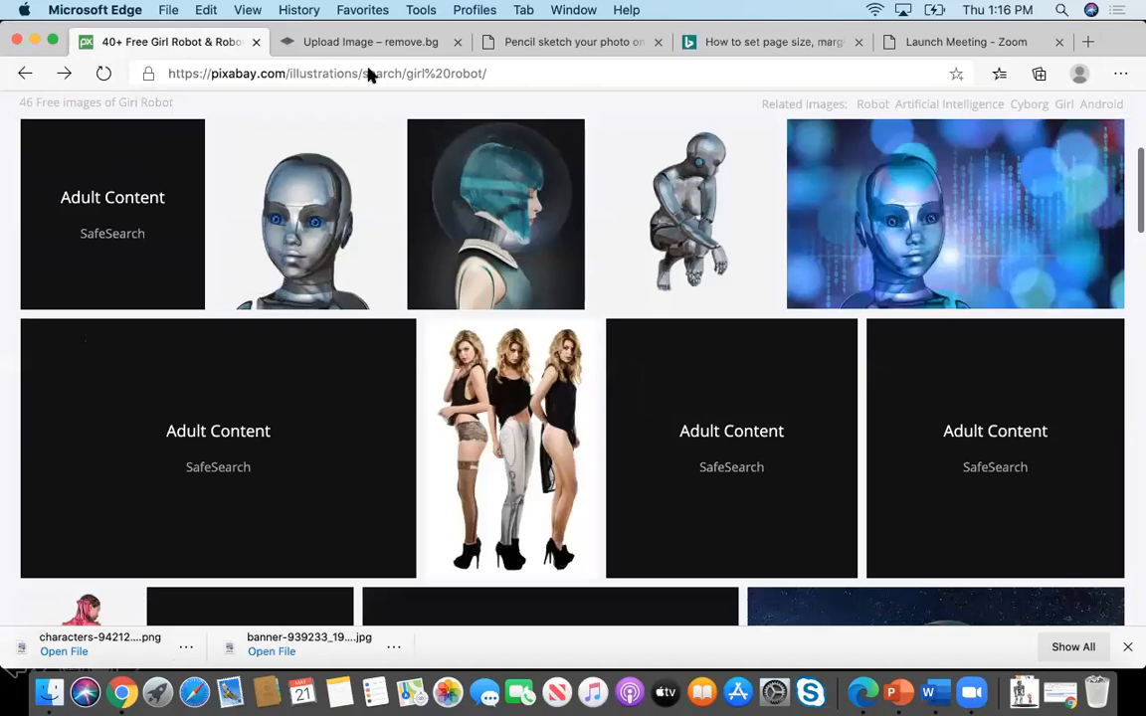
left_click(369, 76)
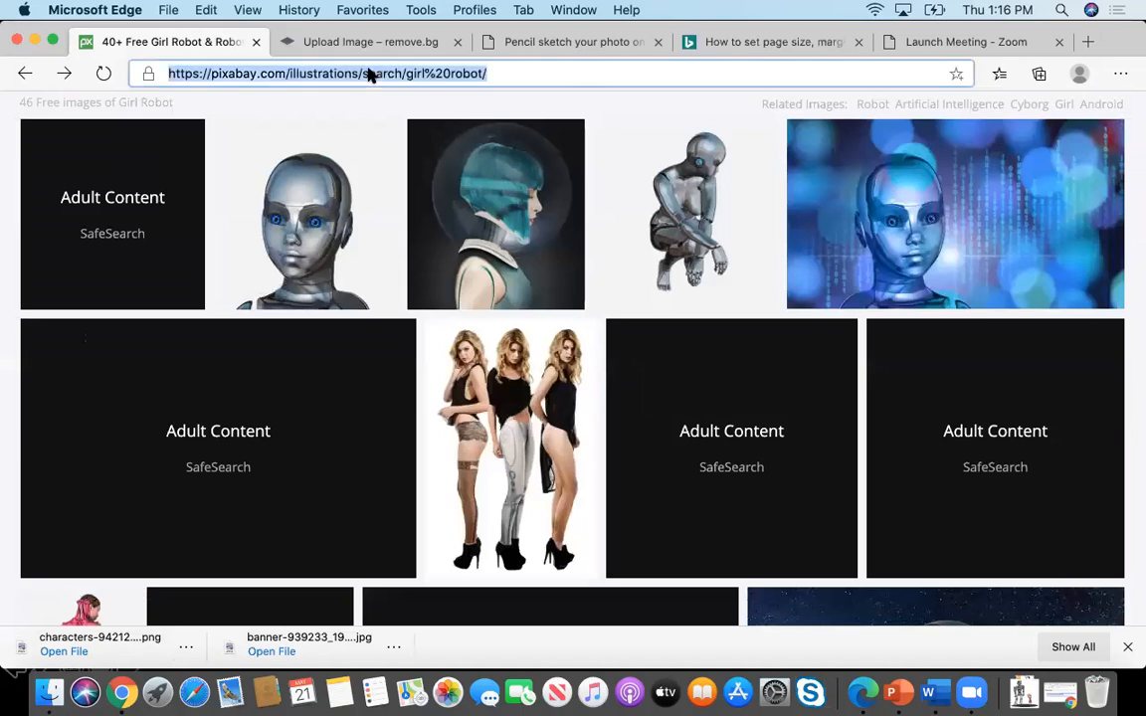
type("graduation")
key("Return")
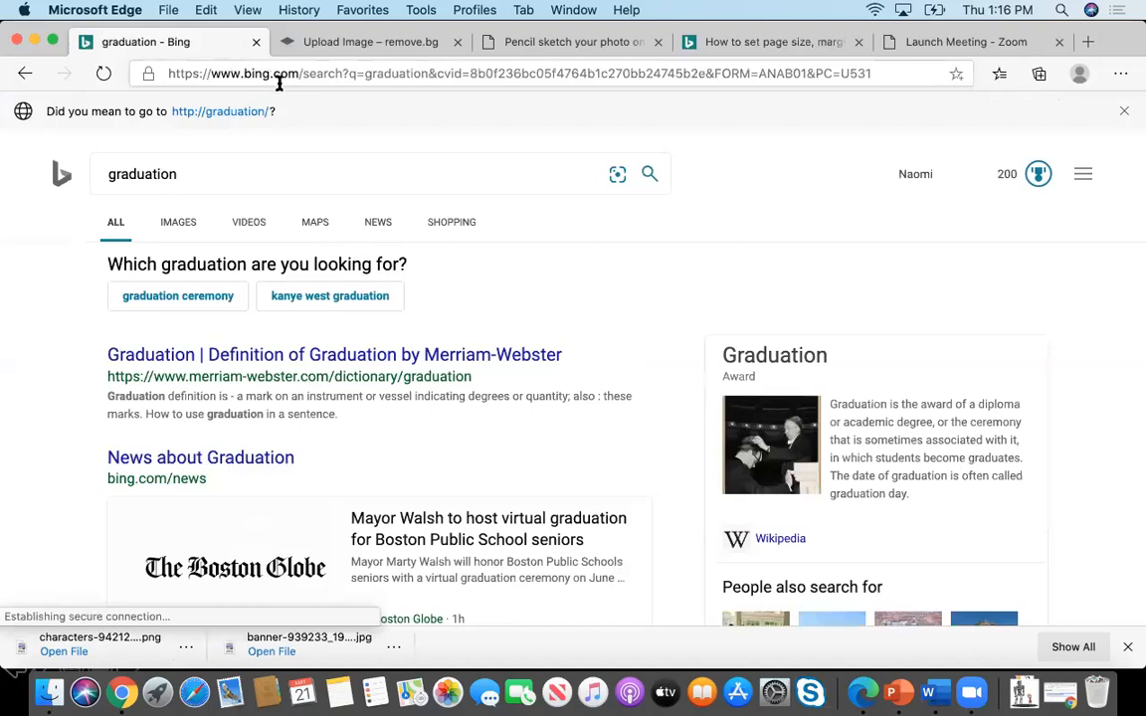
- Open the previously visited Pixabay results page for free graduation images
left_click(279, 82)
type("pi")
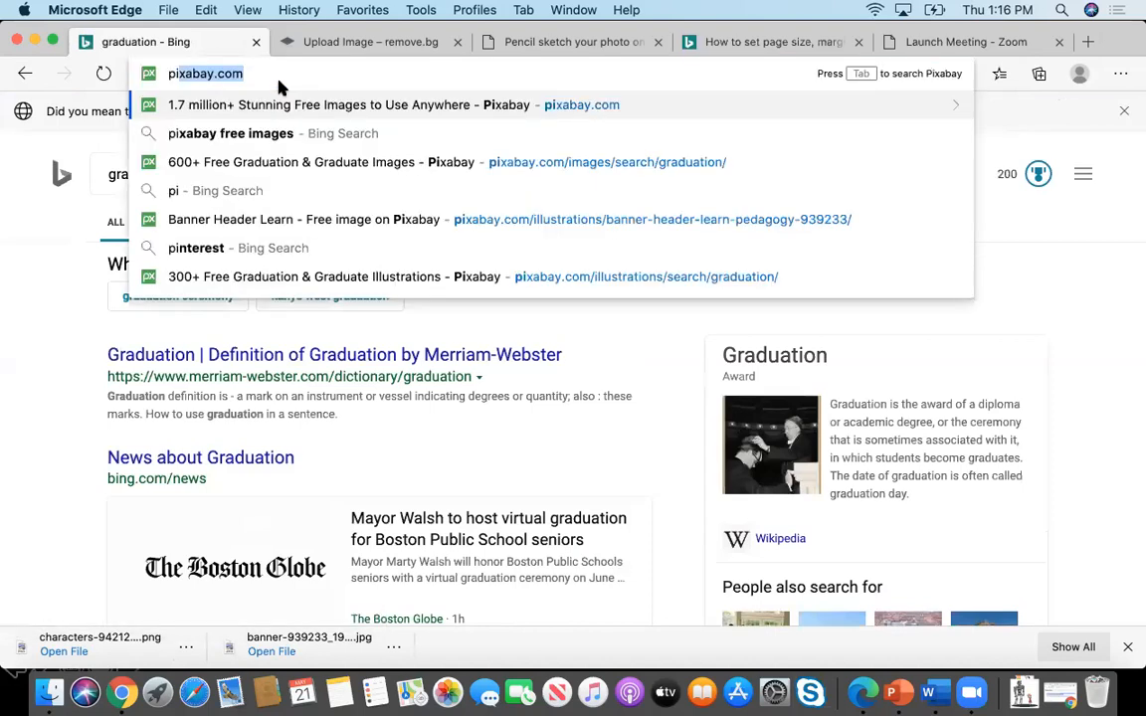
type("x")
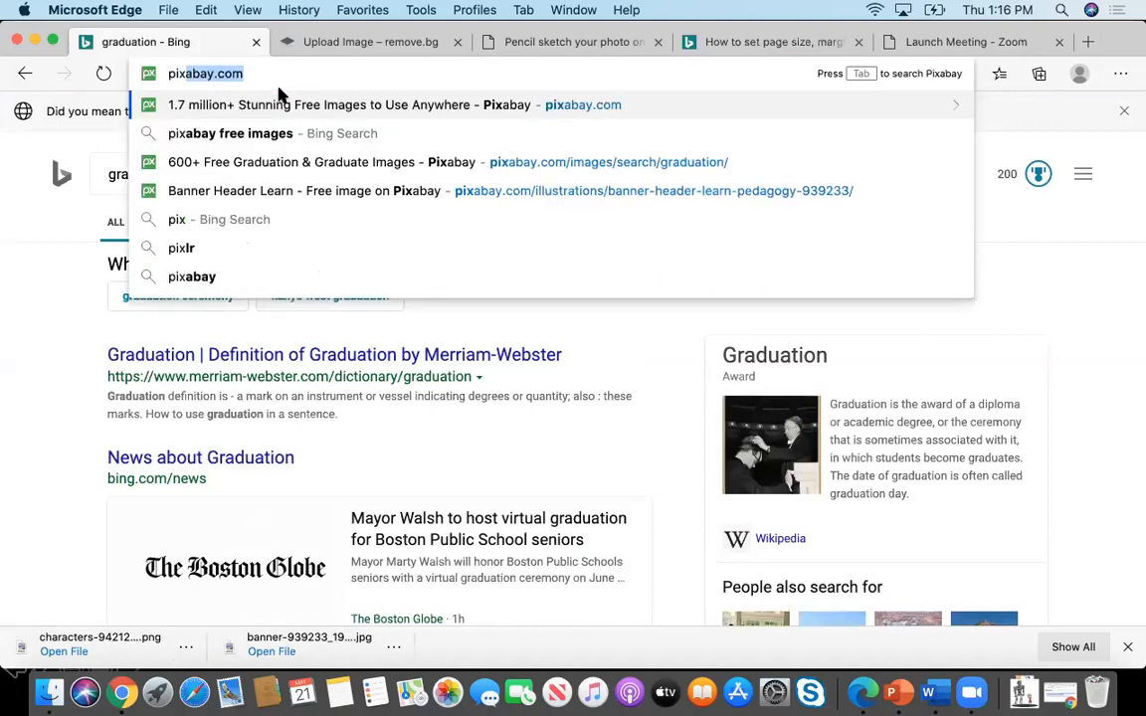
left_click(249, 164)
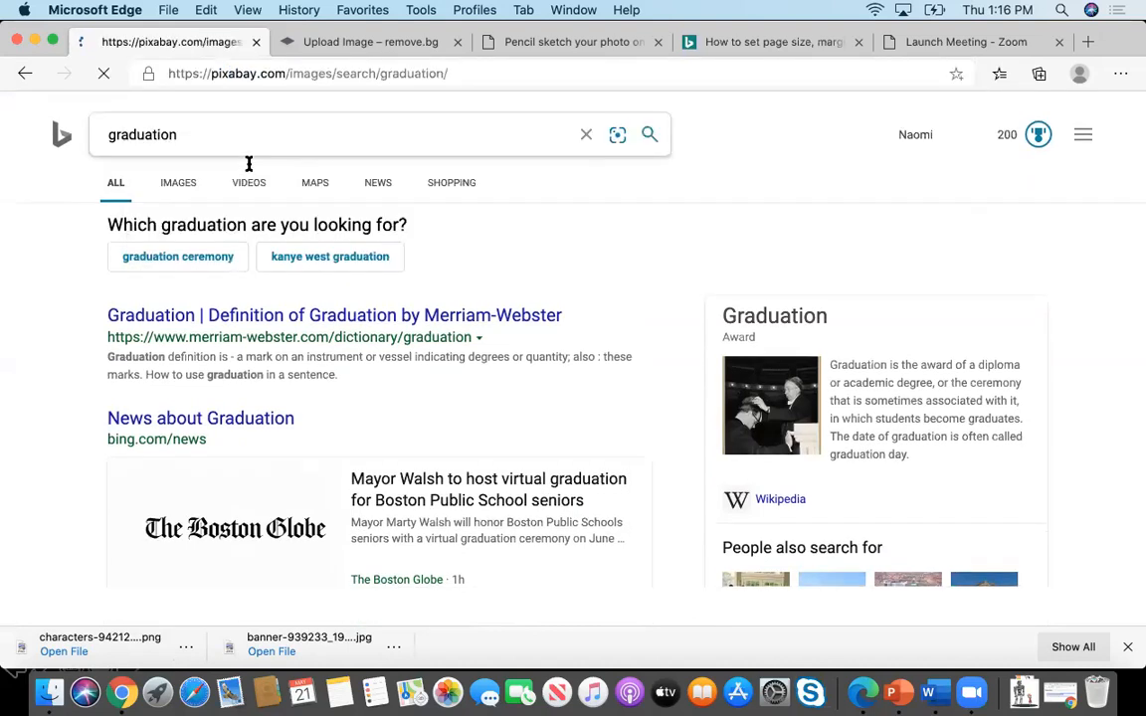
- Browse the graduation image results for a photo of a graduate to use
scroll(310, 311, "down", 3)
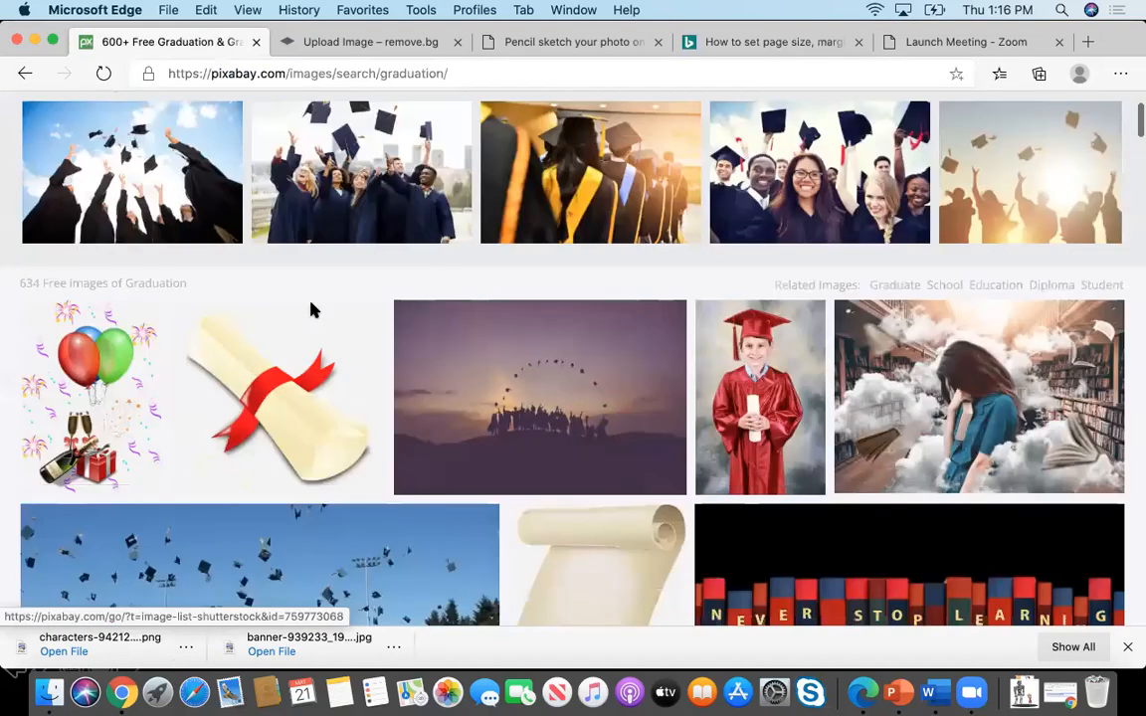
scroll(310, 310, "down", 5)
scroll(312, 312, "down", 3)
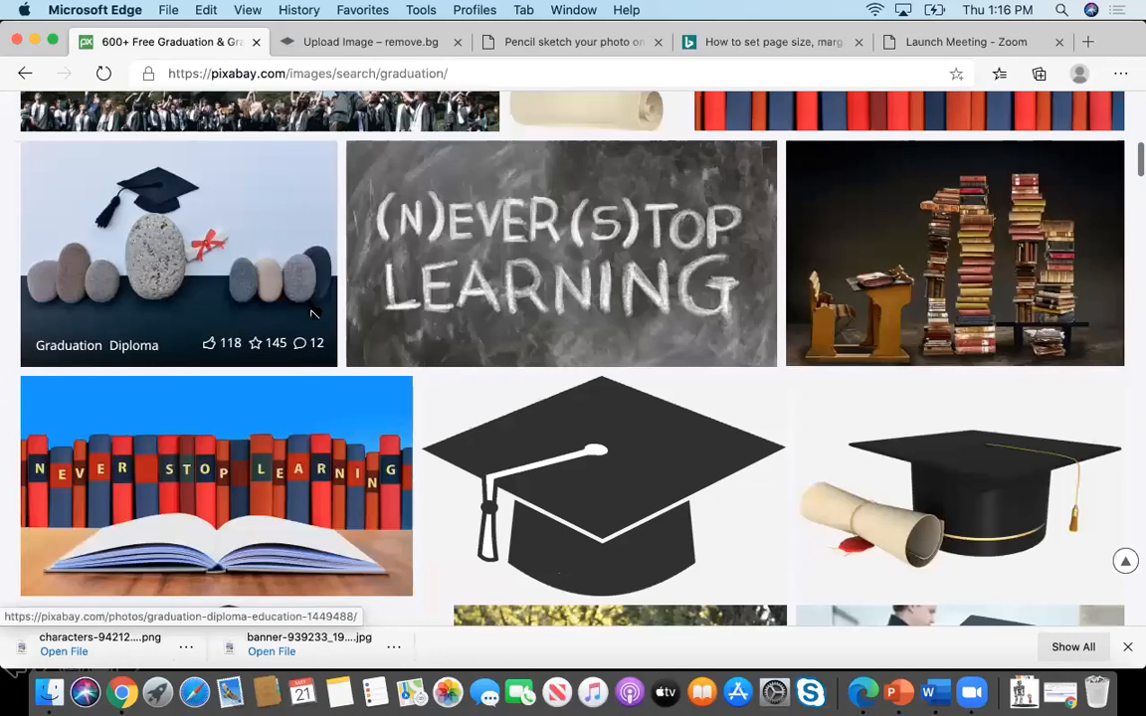
scroll(312, 313, "down", 4)
scroll(311, 313, "down", 3)
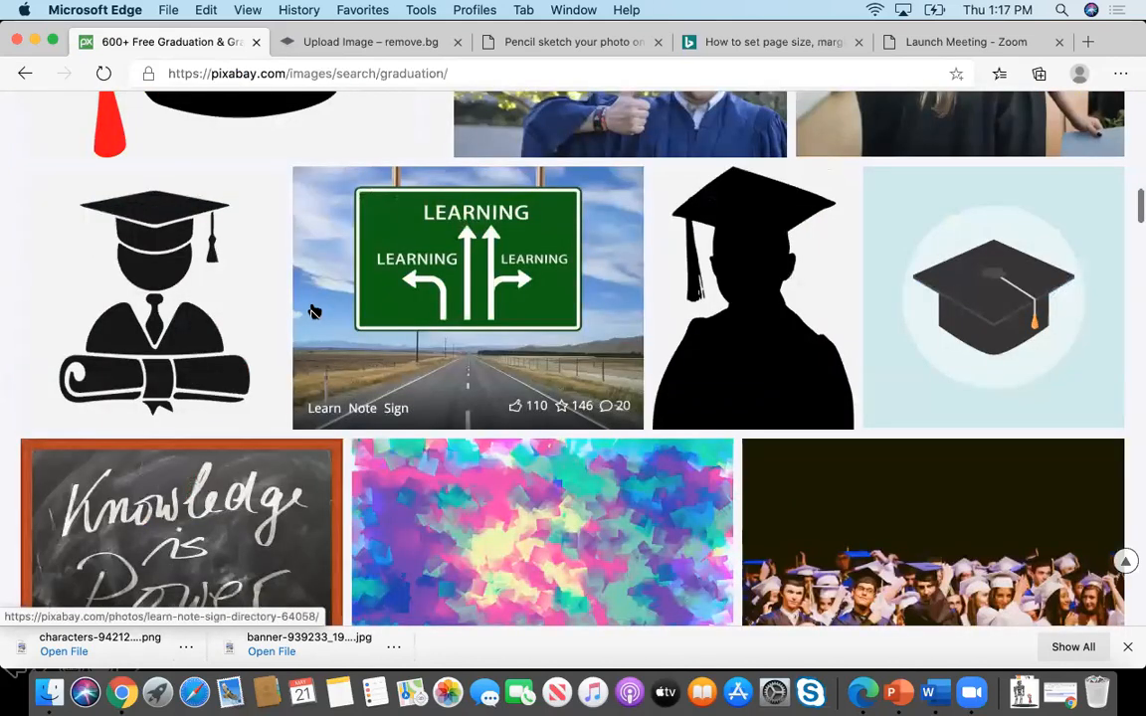
scroll(312, 313, "down", 3)
scroll(311, 313, "down", 2)
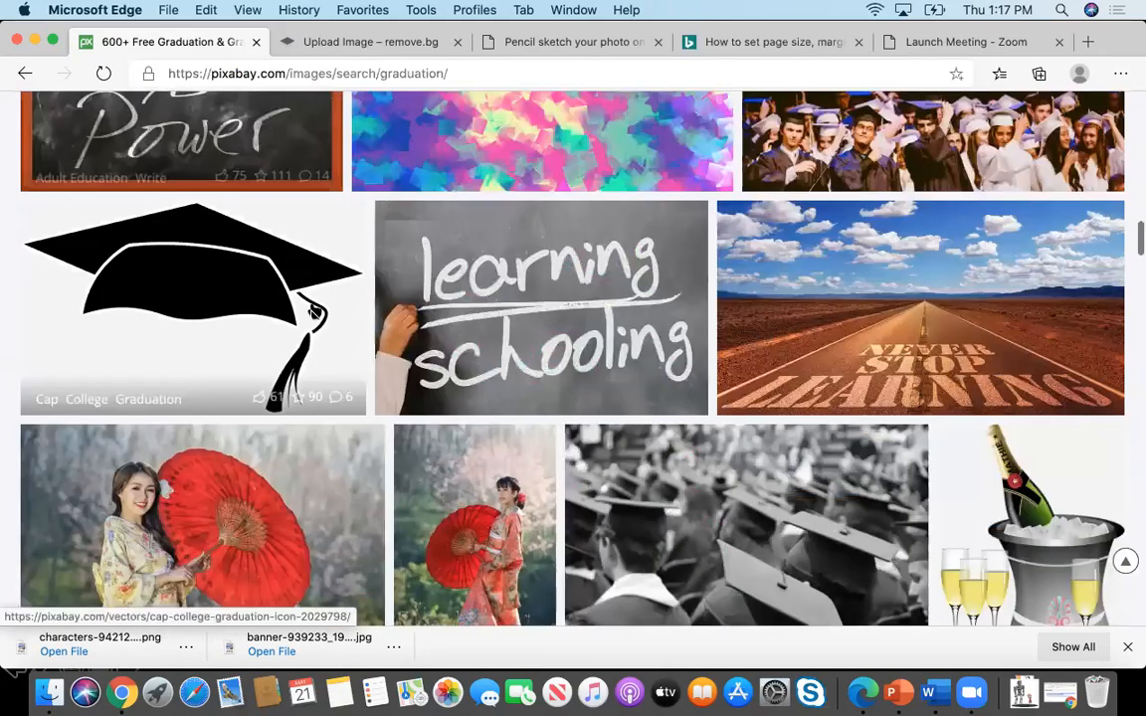
scroll(312, 313, "down", 3)
scroll(311, 313, "down", 2)
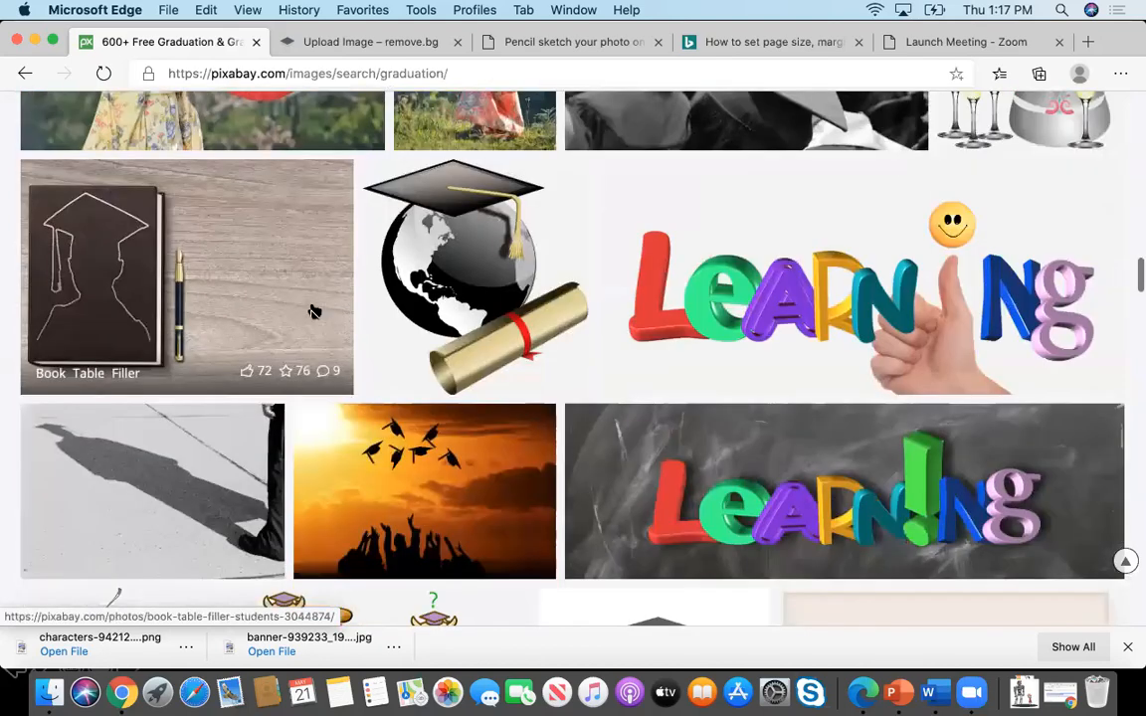
scroll(311, 313, "down", 3)
scroll(312, 314, "down", 3)
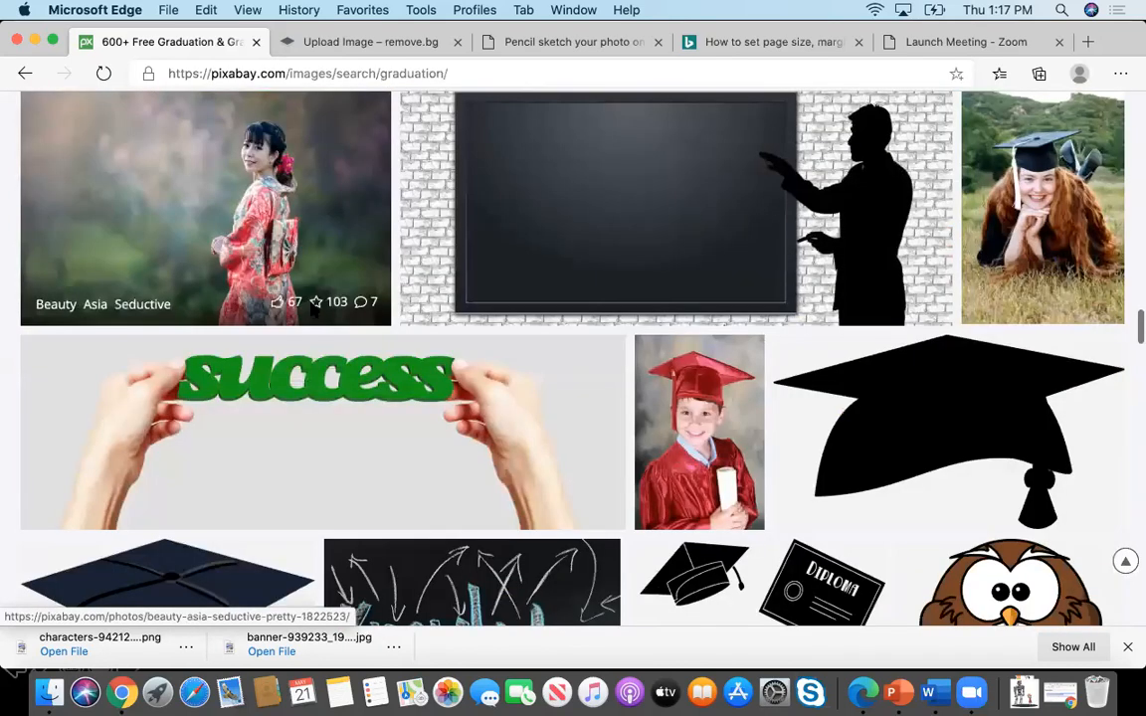
scroll(311, 313, "down", 2)
scroll(313, 312, "down", 3)
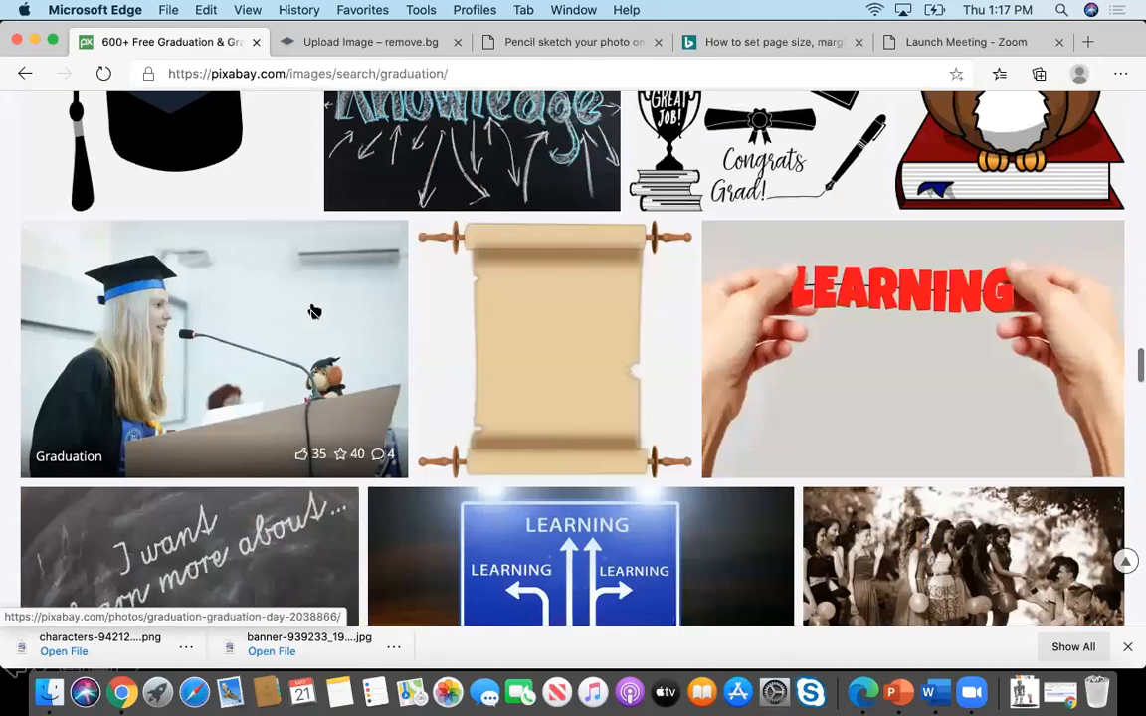
scroll(313, 313, "down", 2)
scroll(229, 286, "up", 1)
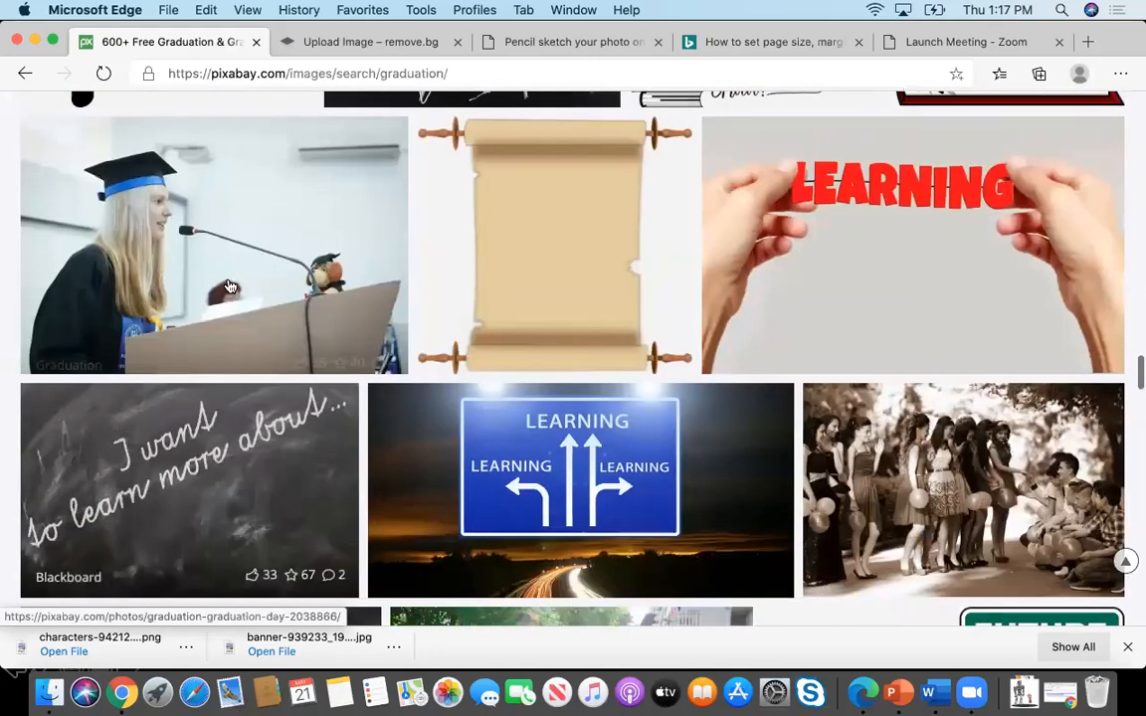
- Open the photo of the blonde graduate speaking at a podium and download it as a 1920×1280 JPG, completing the human verification check
left_click(229, 286)
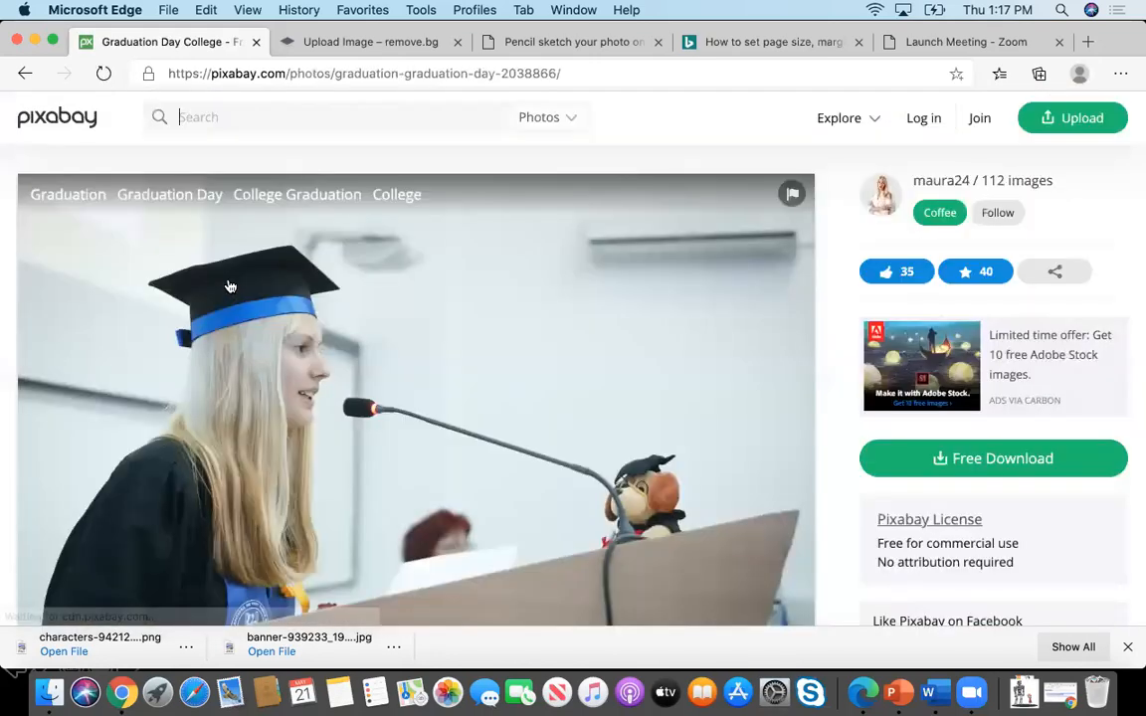
scroll(228, 287, "down", 3)
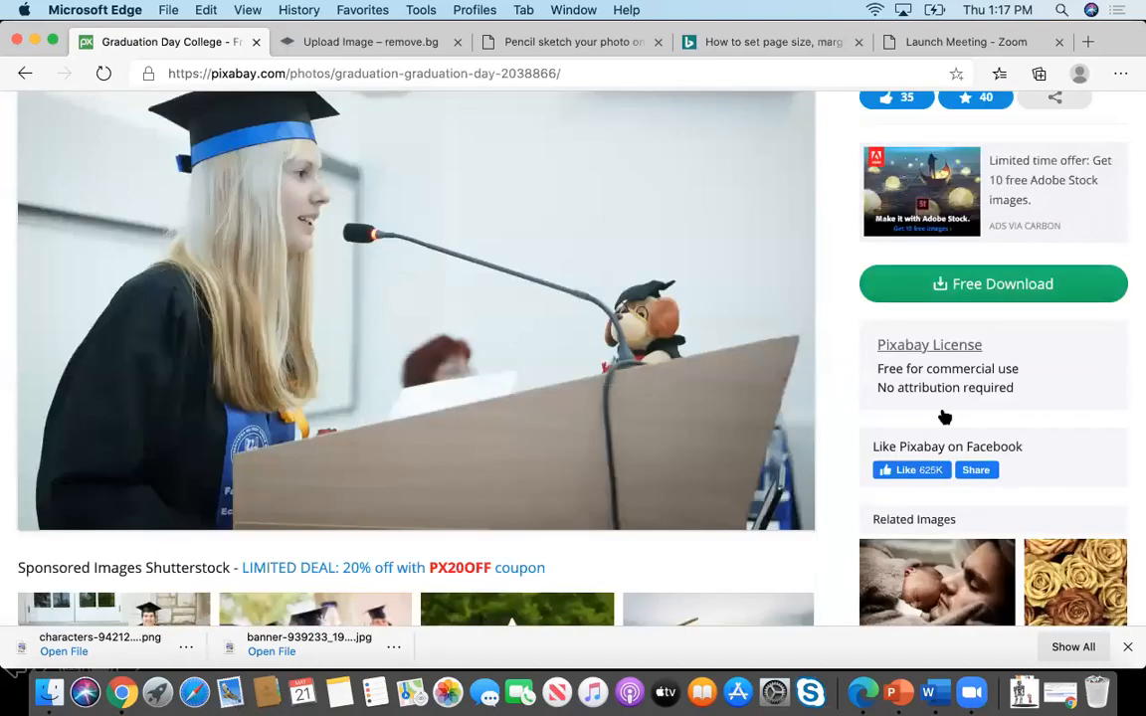
left_click(984, 284)
left_click(940, 450)
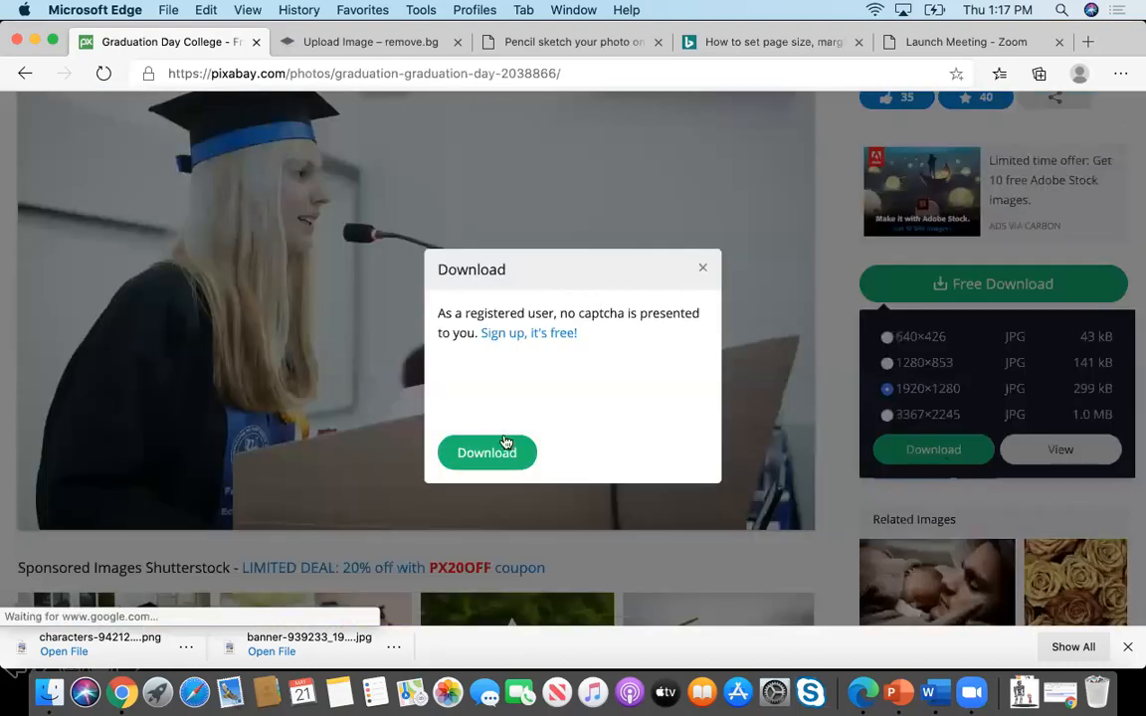
left_click(459, 384)
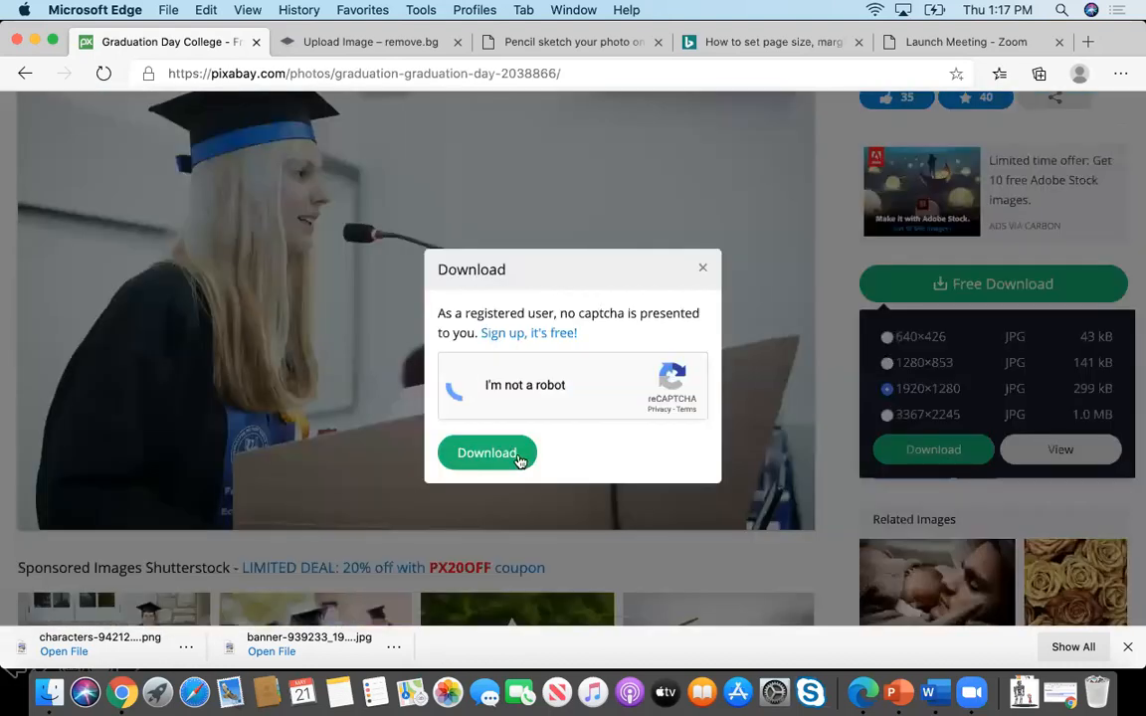
left_click(487, 453)
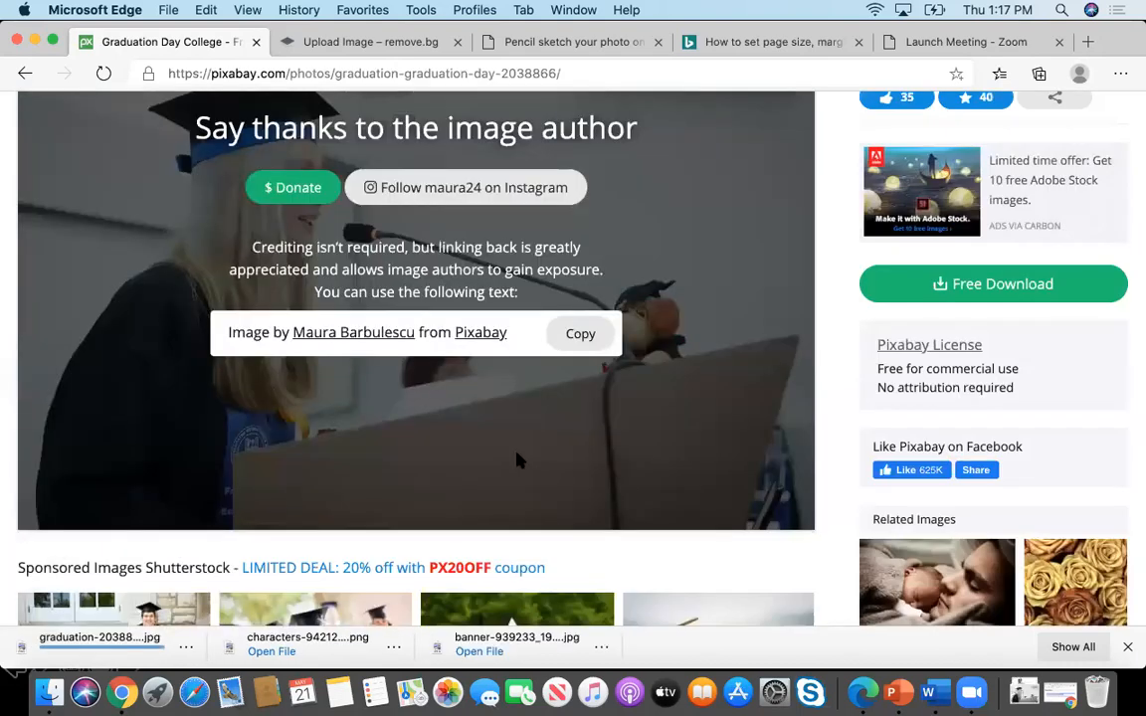
scroll(516, 459, "up", 3)
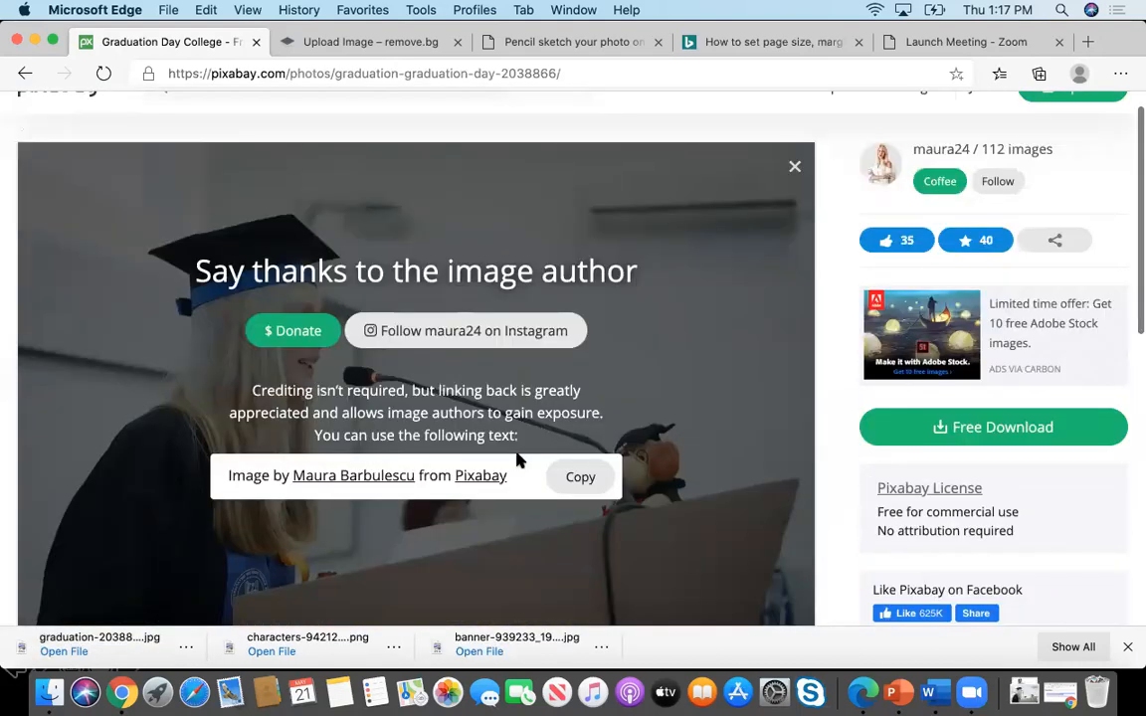
scroll(516, 460, "up", 1)
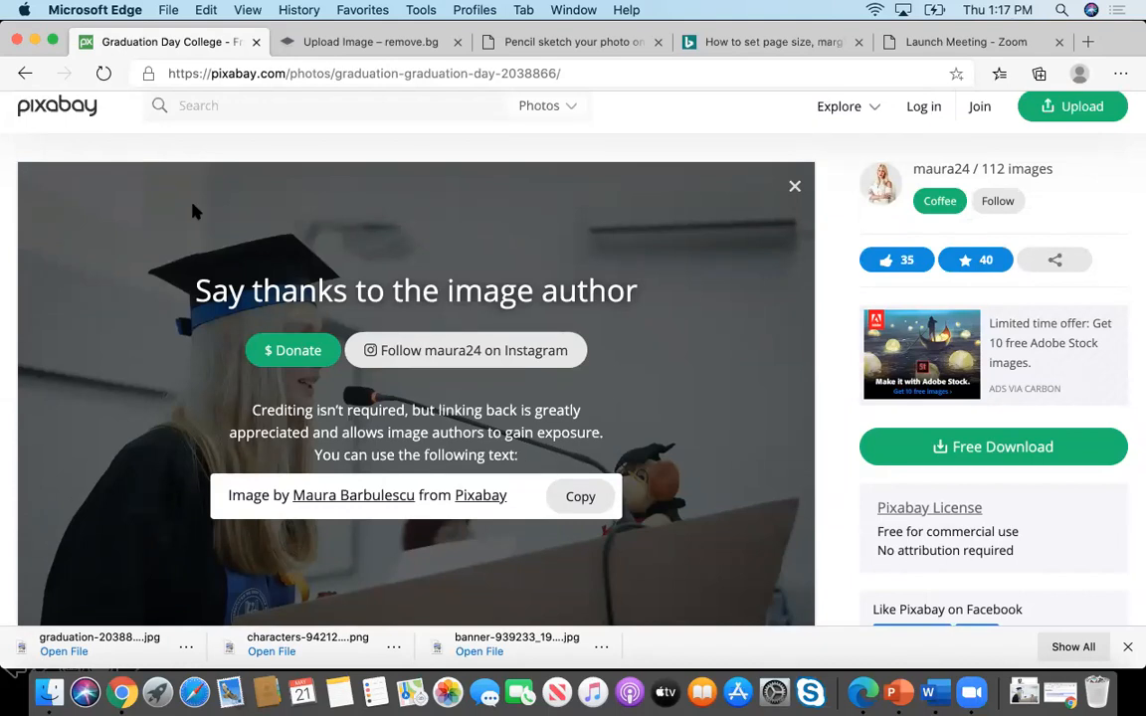
- Switch to remove.bg and upload graduation-2038866_1920.jpg from the Downloads folder for background removal
left_click(316, 43)
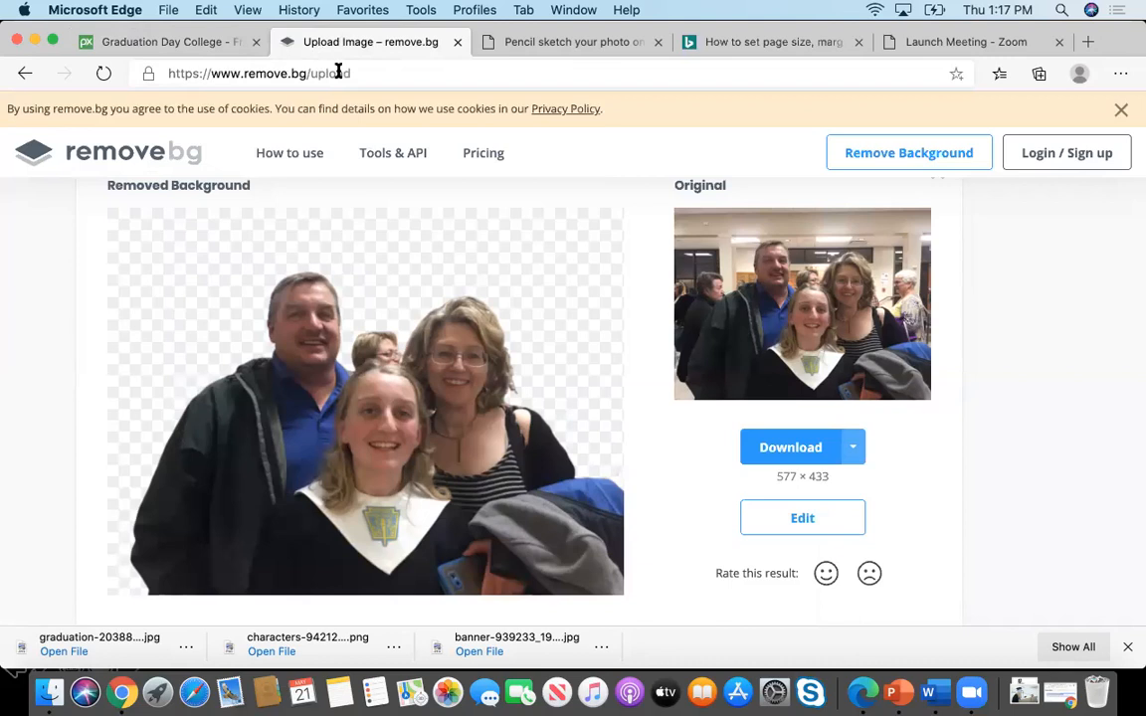
scroll(492, 249, "up", 3)
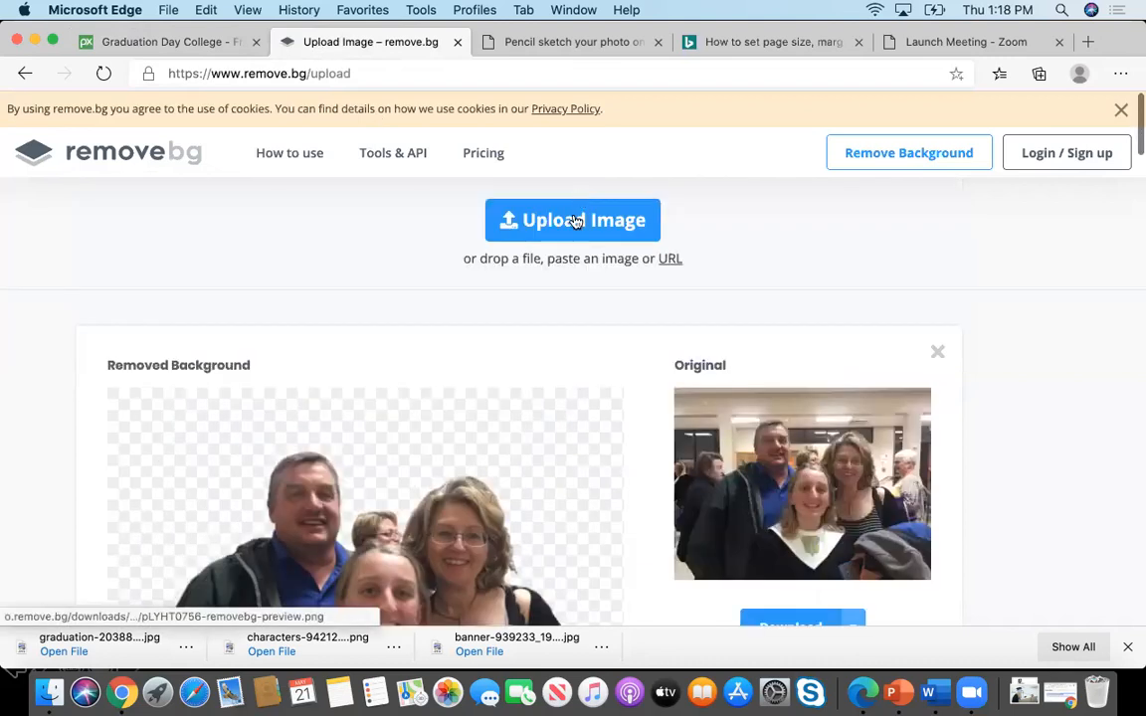
left_click(575, 220)
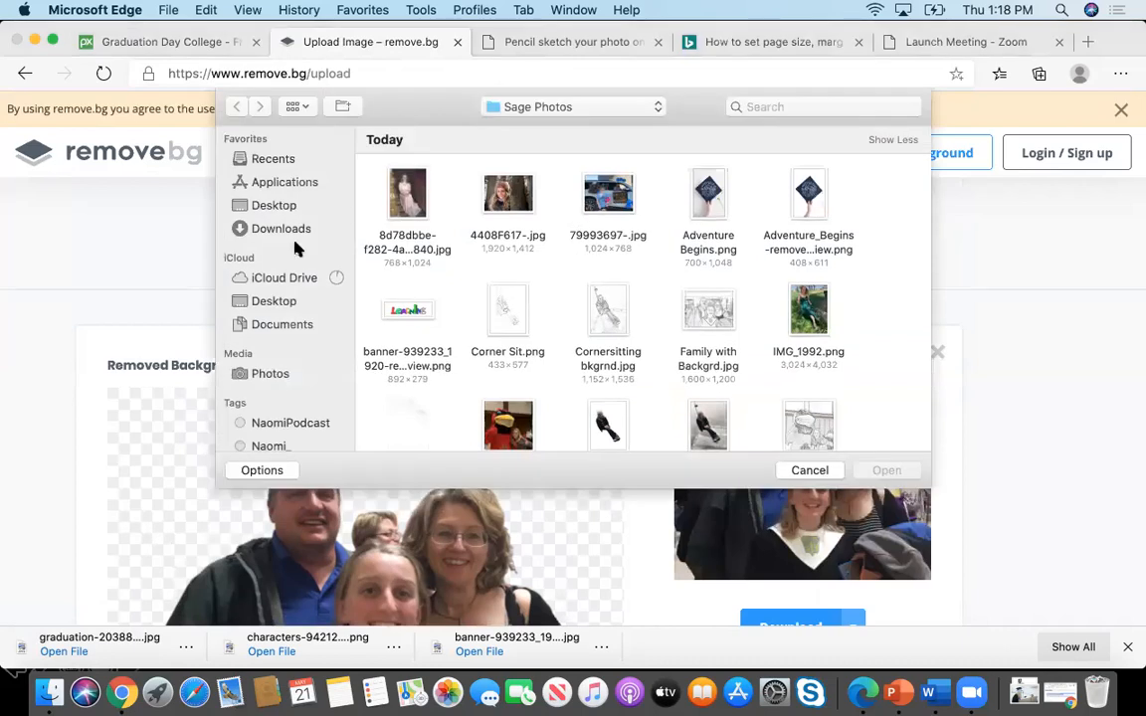
left_click(281, 229)
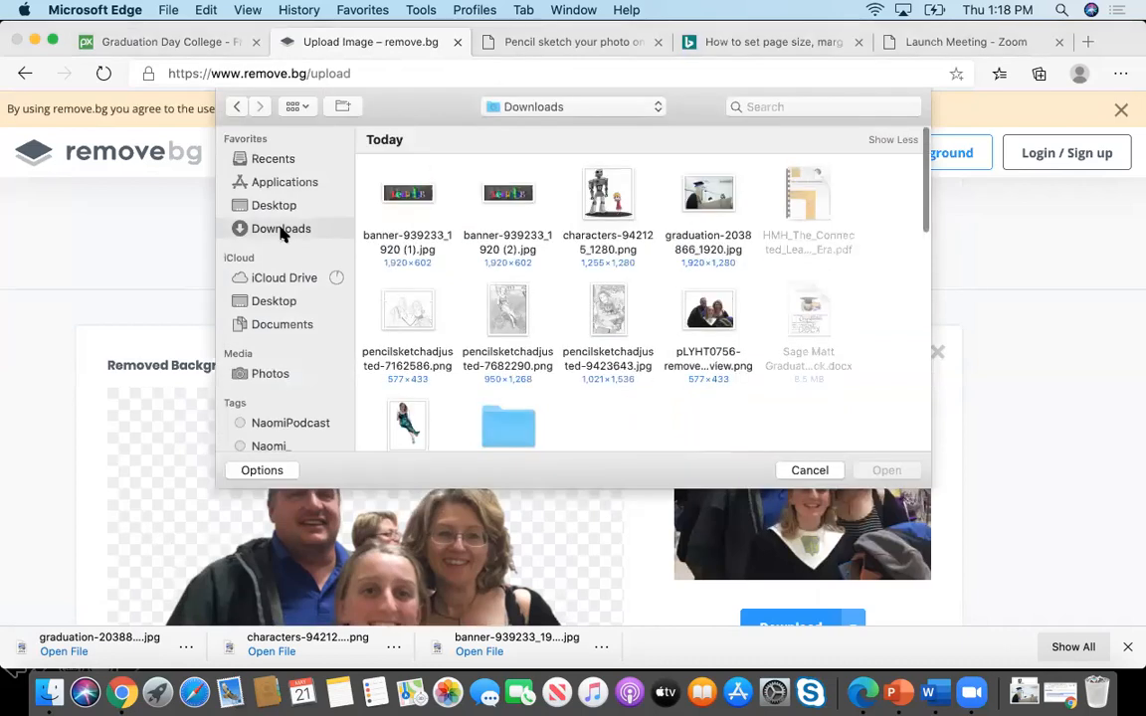
left_click(710, 196)
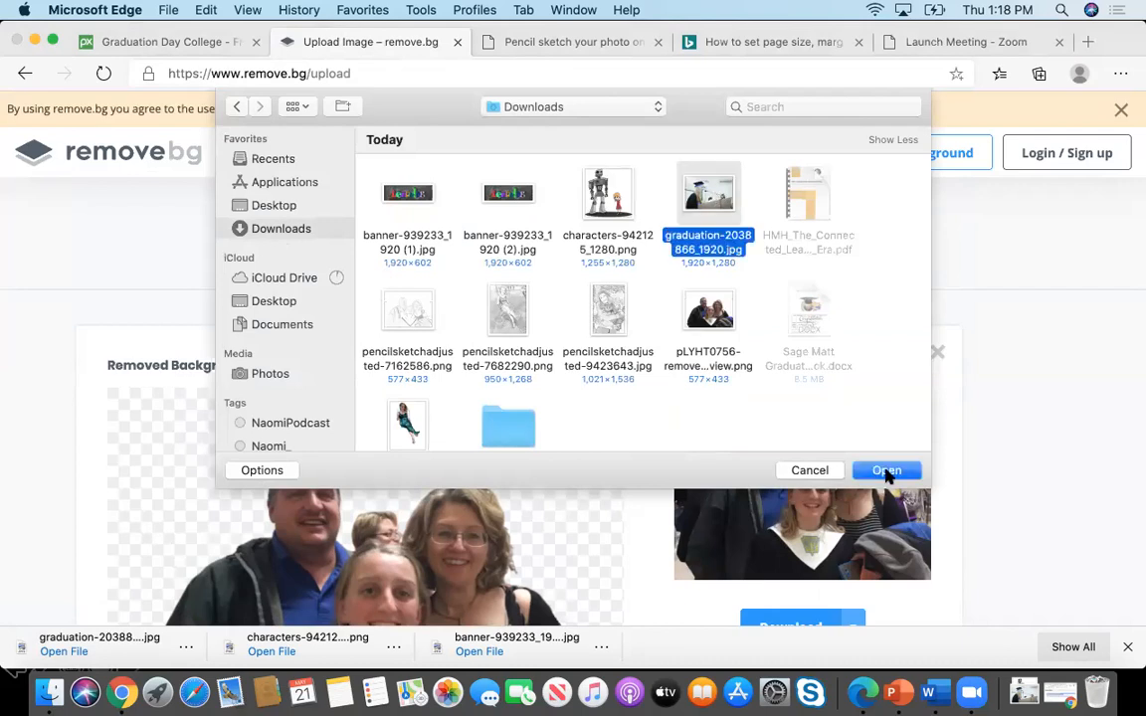
left_click(886, 470)
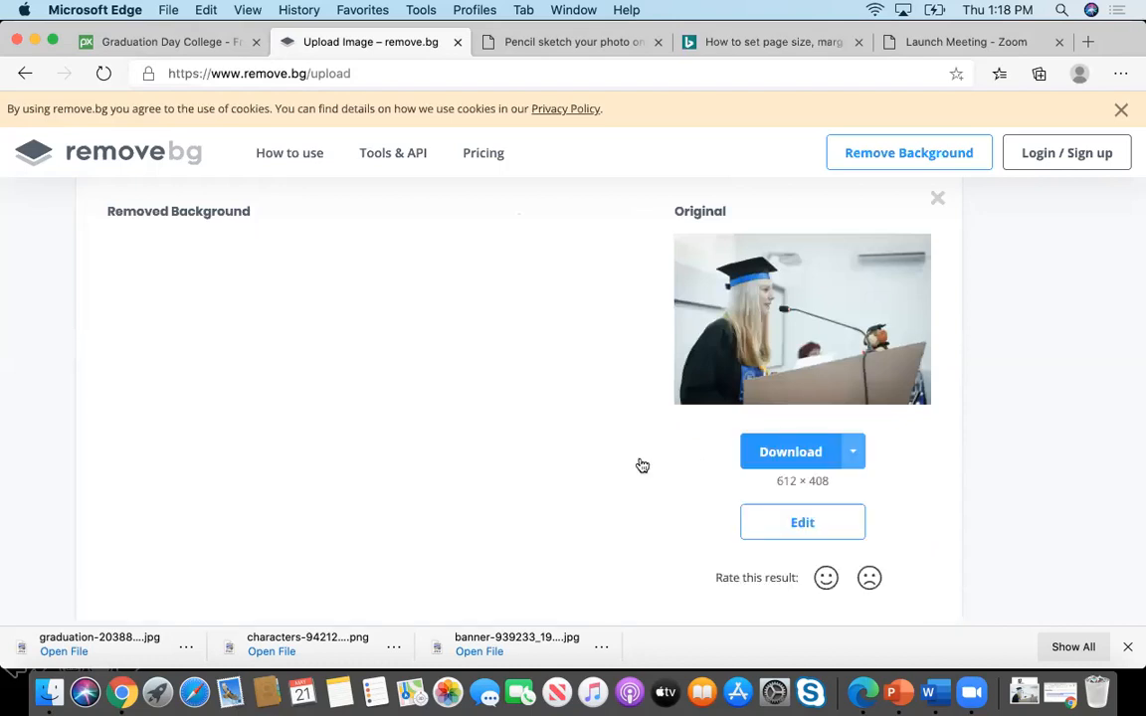
- Inspect the cut-out of the graduate, open it for editing and look over the replacement background photos
scroll(642, 465, "down", 2)
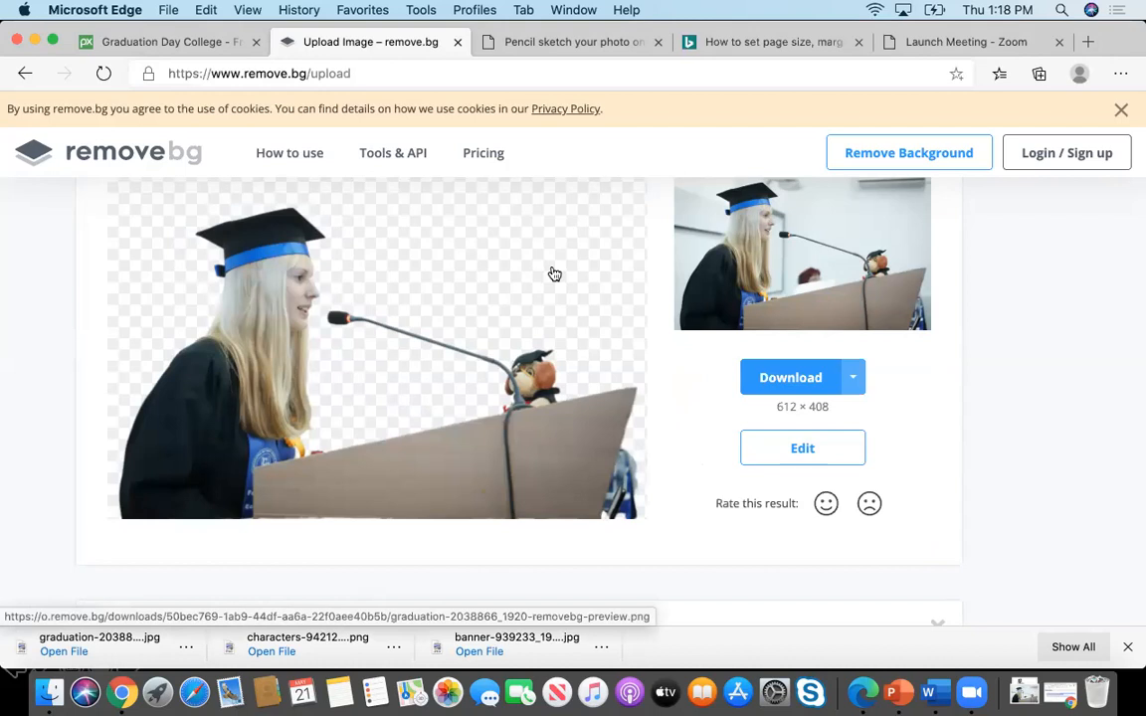
scroll(554, 274, "down", 1)
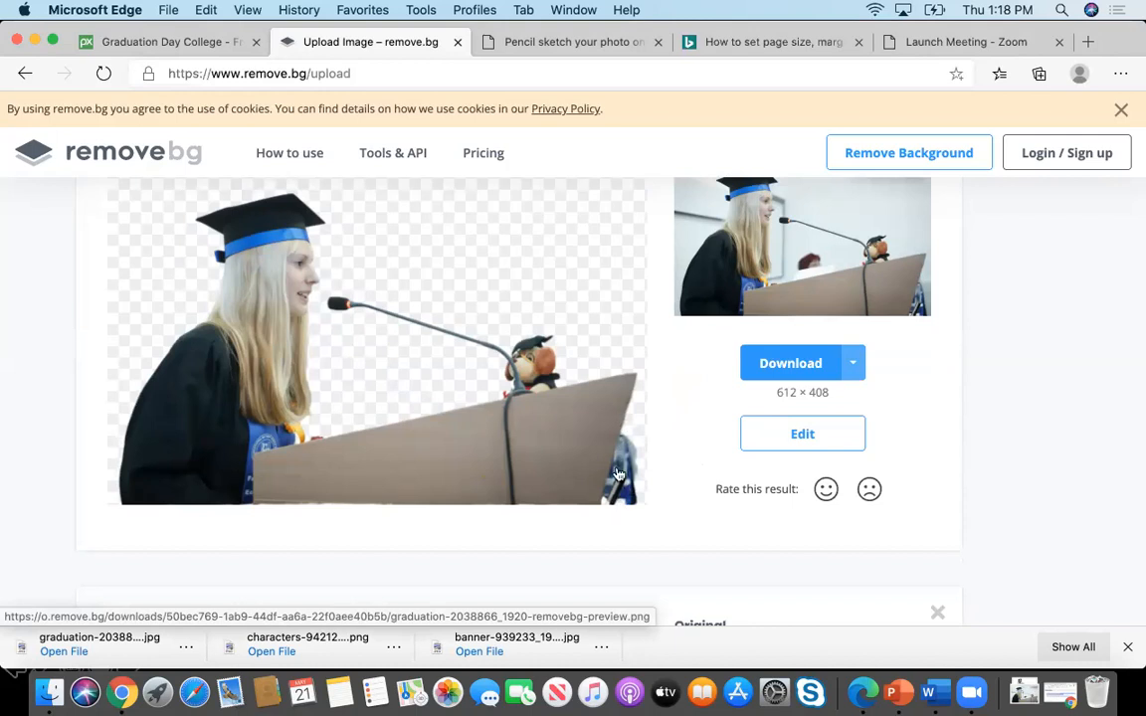
left_click(810, 446)
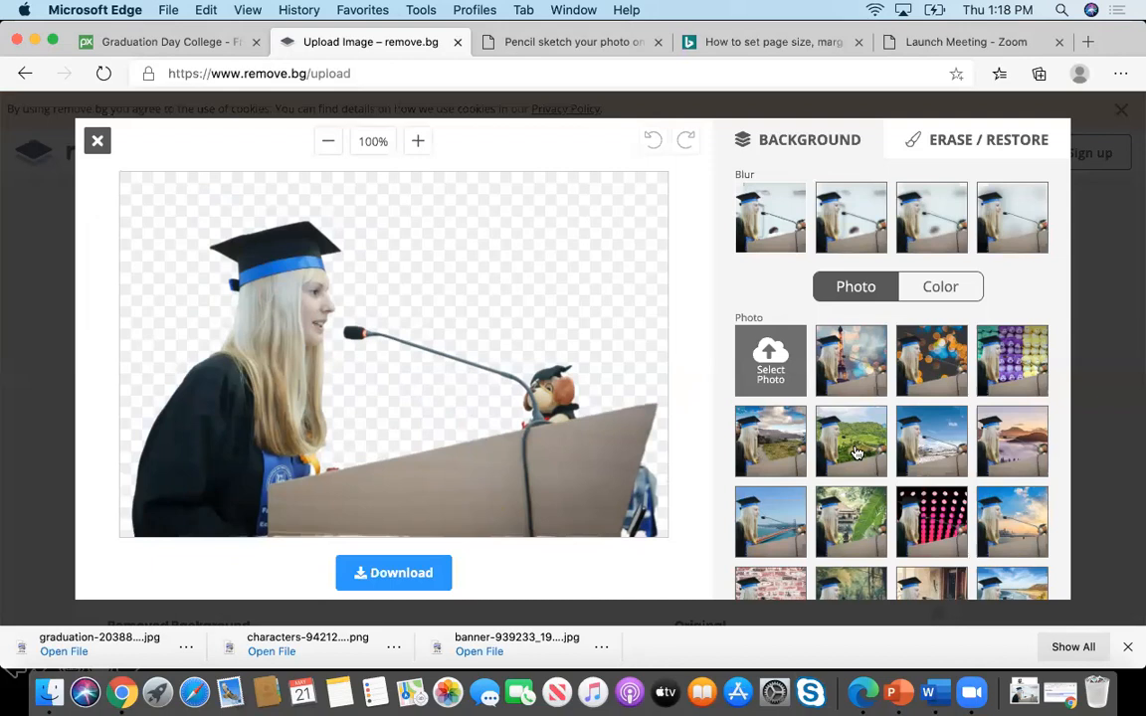
scroll(856, 453, "down", 2)
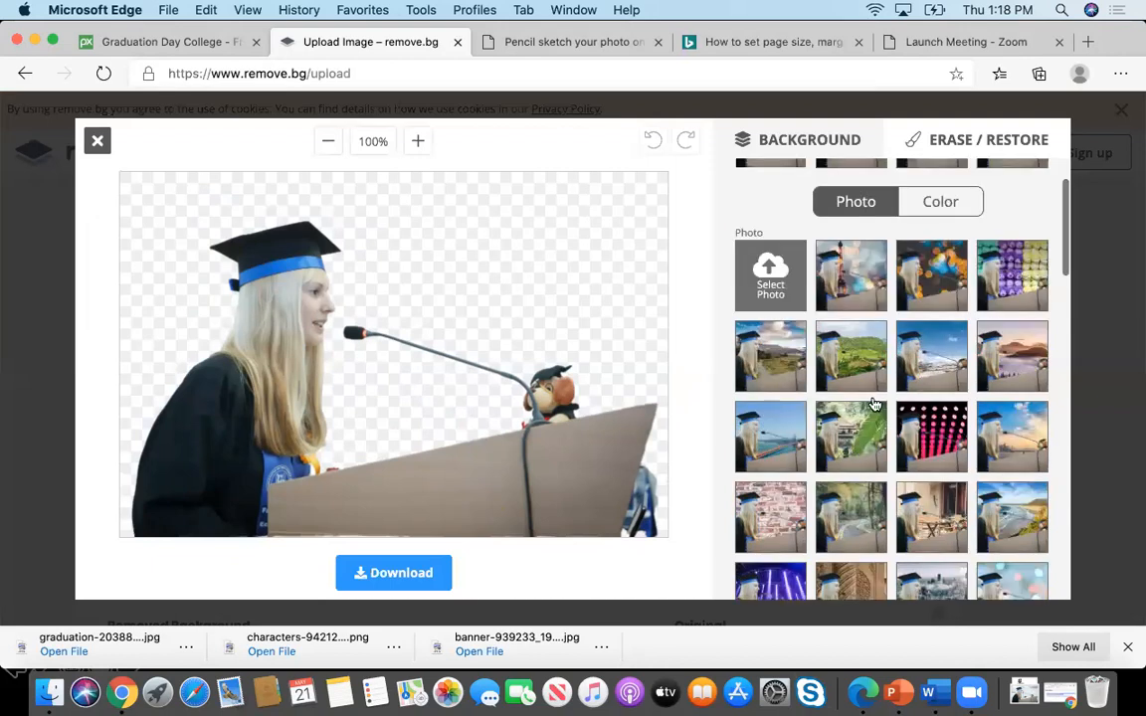
scroll(863, 371, "up", 2)
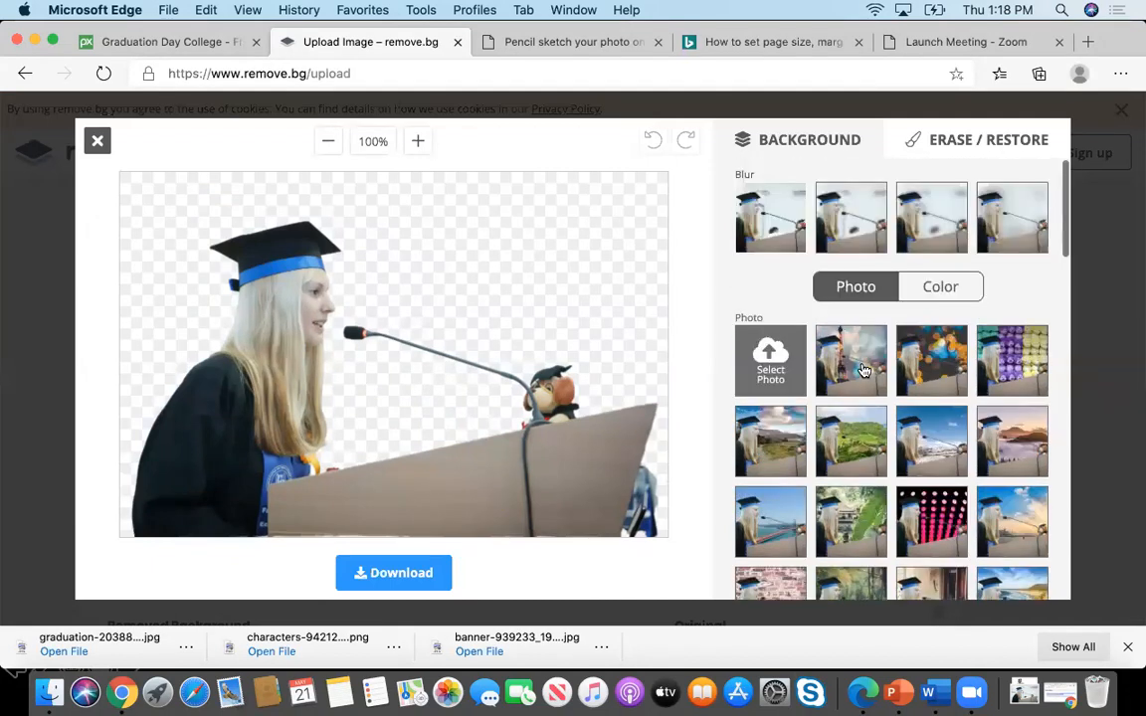
- Erase the leftover background remnants along the podium's outer edge with a reduced brush size, refining the edge with the smallest brush
left_click(961, 148)
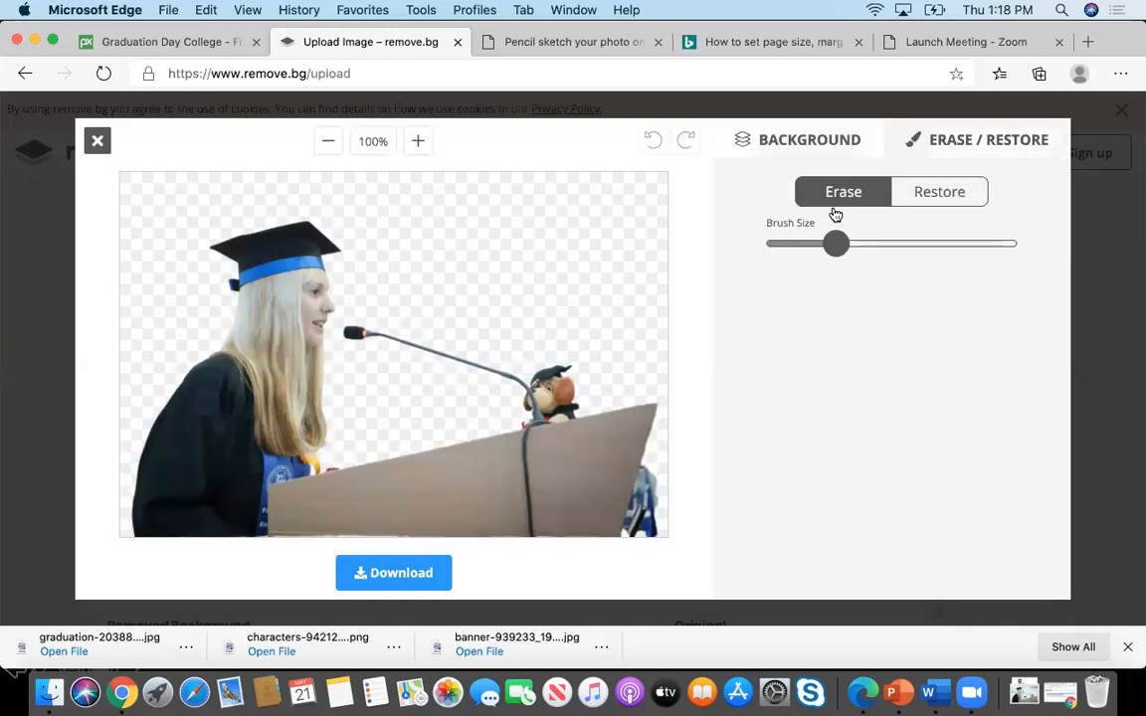
left_click_drag(835, 244, 815, 244)
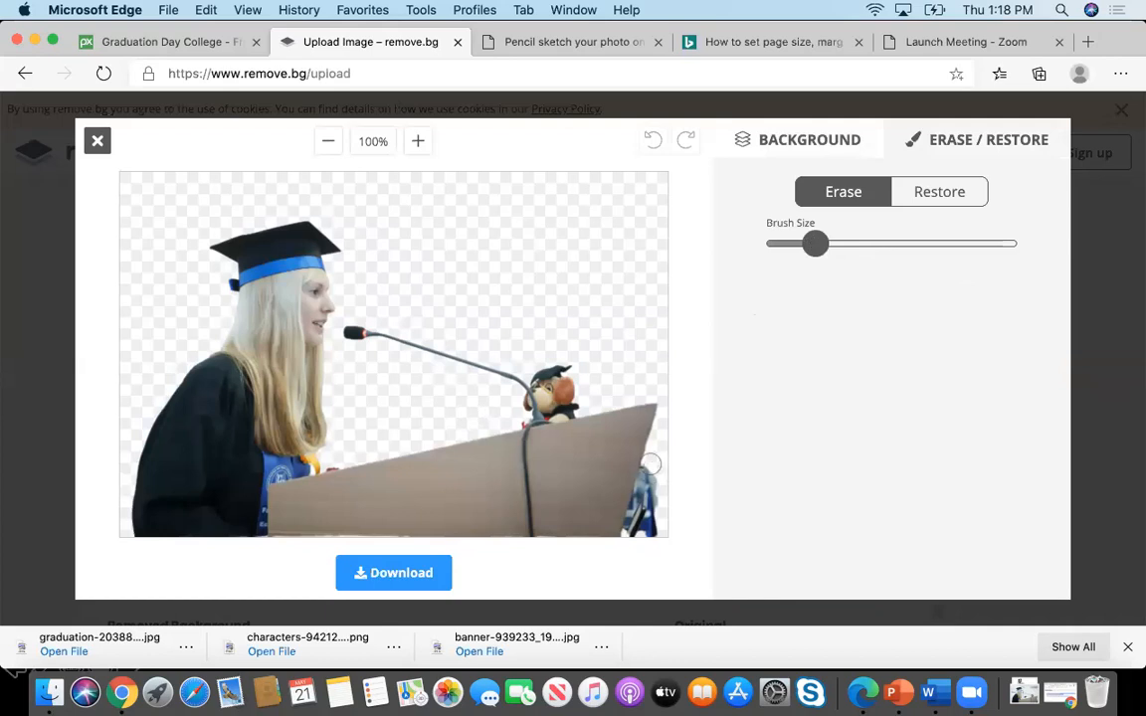
mouse_move(651, 481)
left_mouse_down()
mouse_move(642, 530)
mouse_move(659, 416)
left_mouse_up()
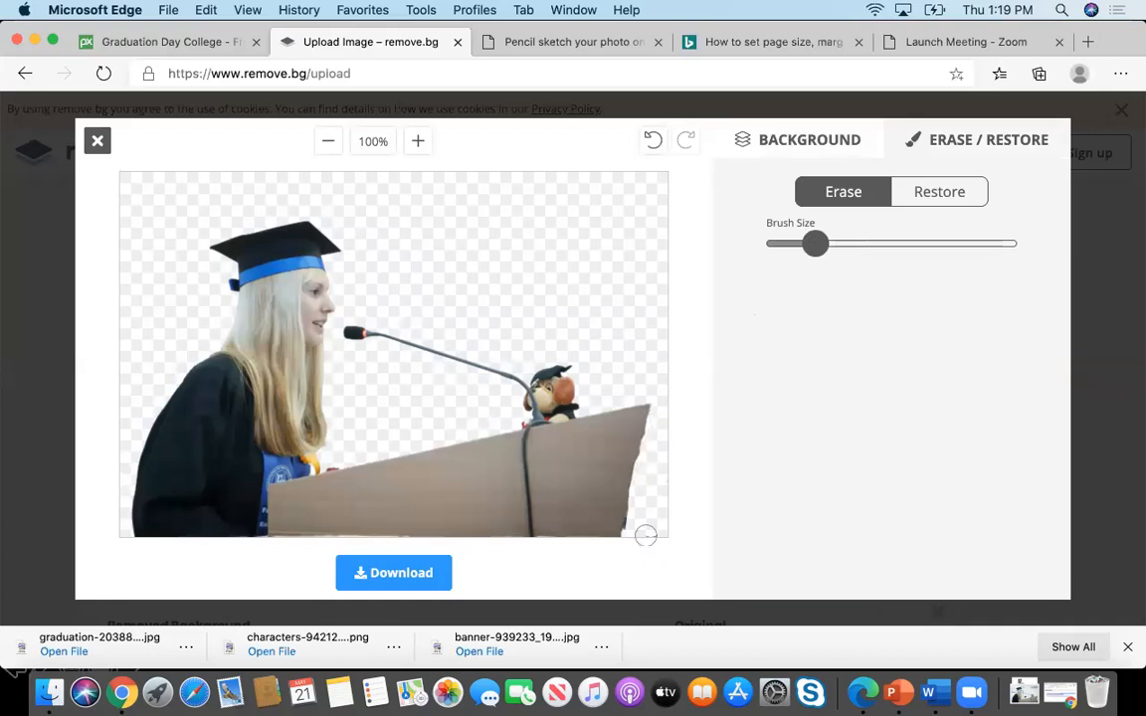
left_click(781, 250)
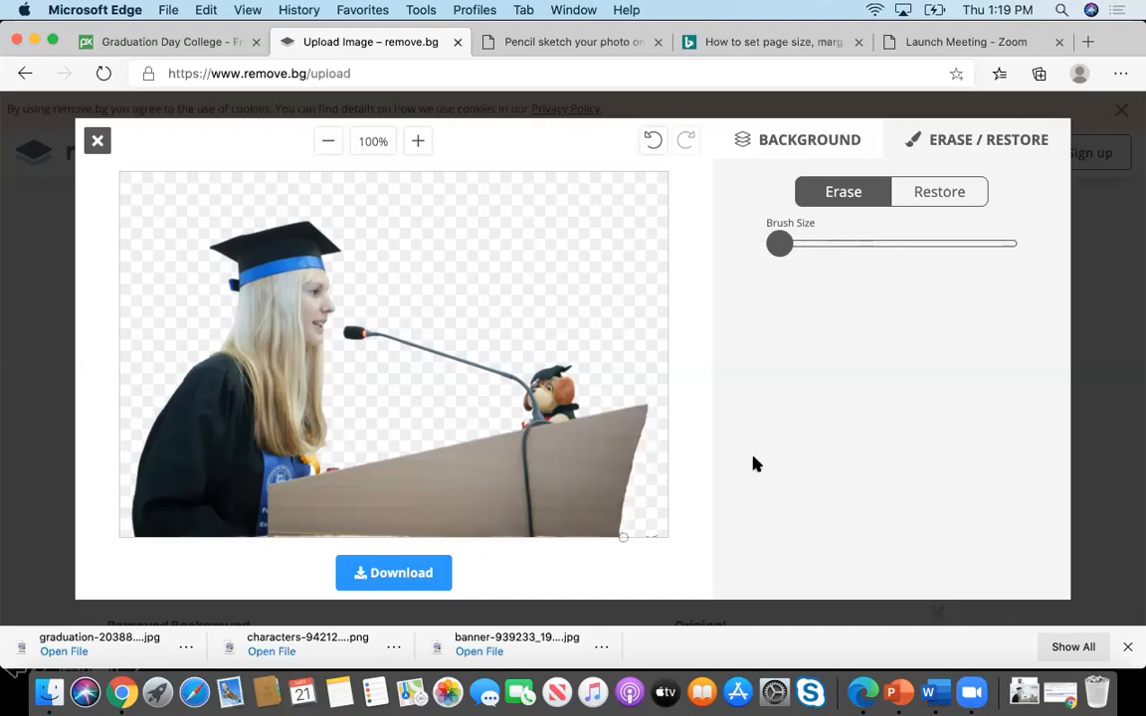
- Download the cleaned-up graduate cut-out and close the image editor
left_click(393, 577)
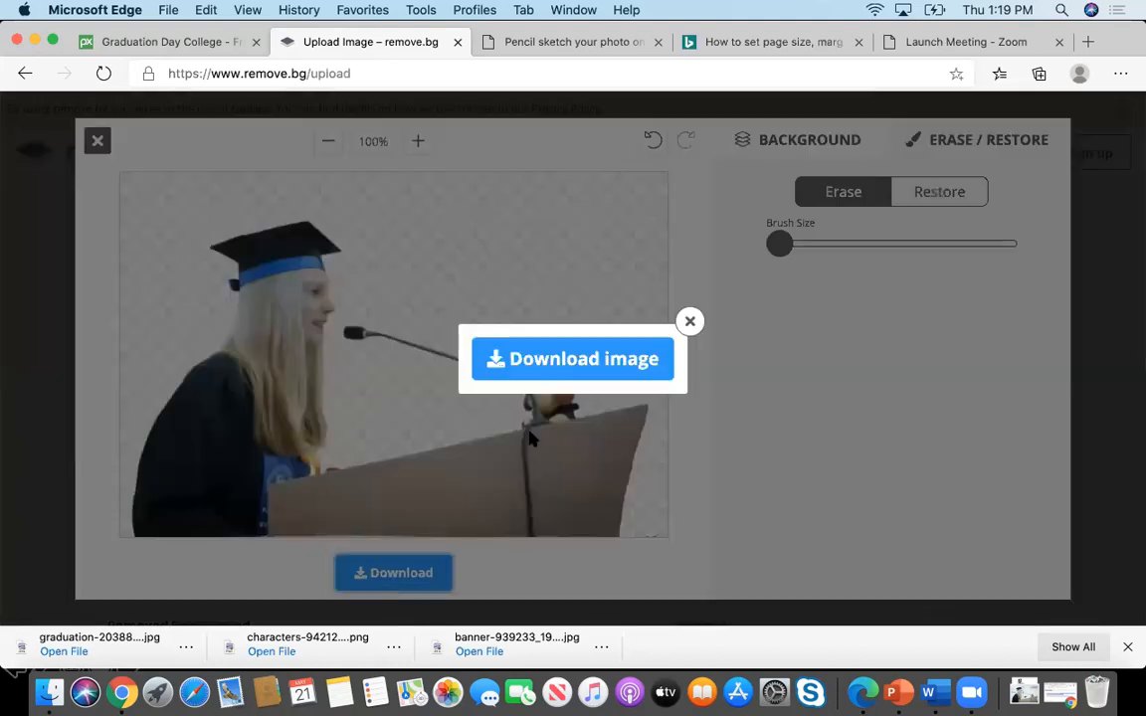
left_click(562, 361)
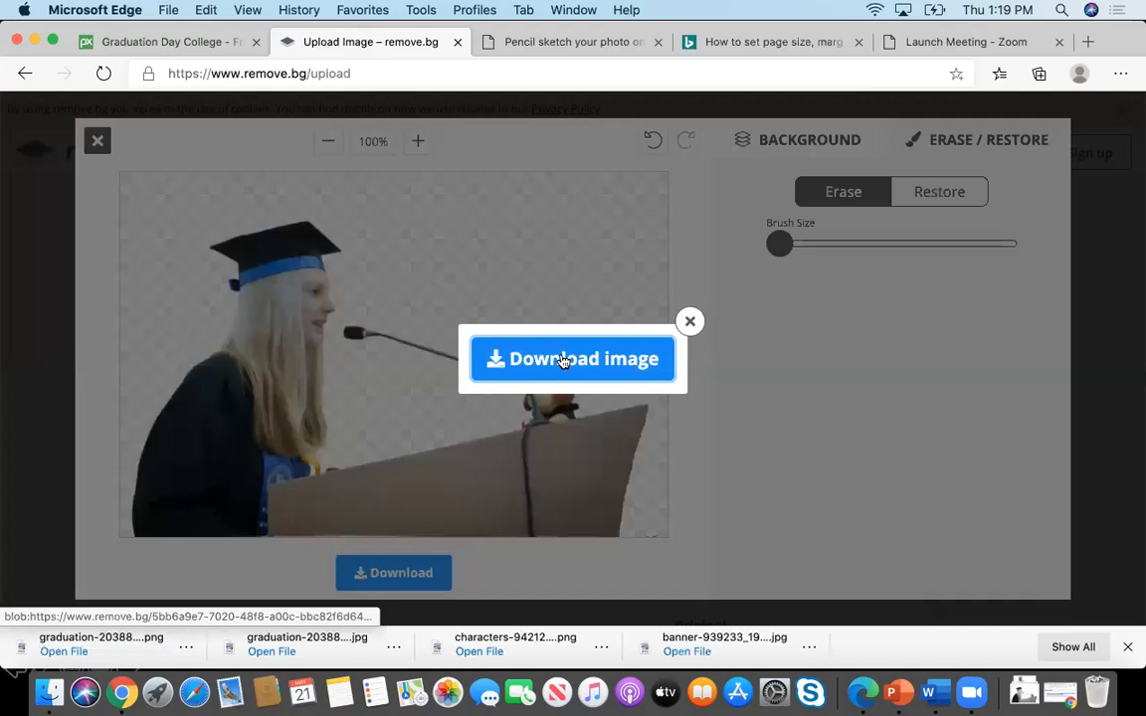
left_click(562, 360)
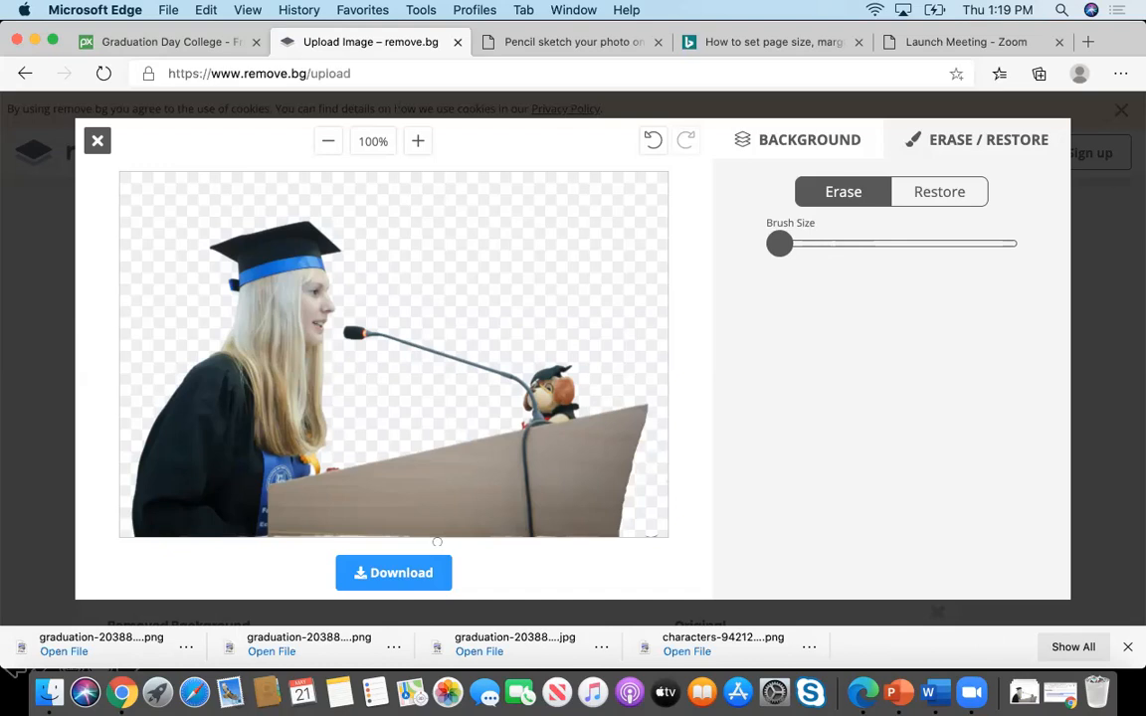
left_click(97, 142)
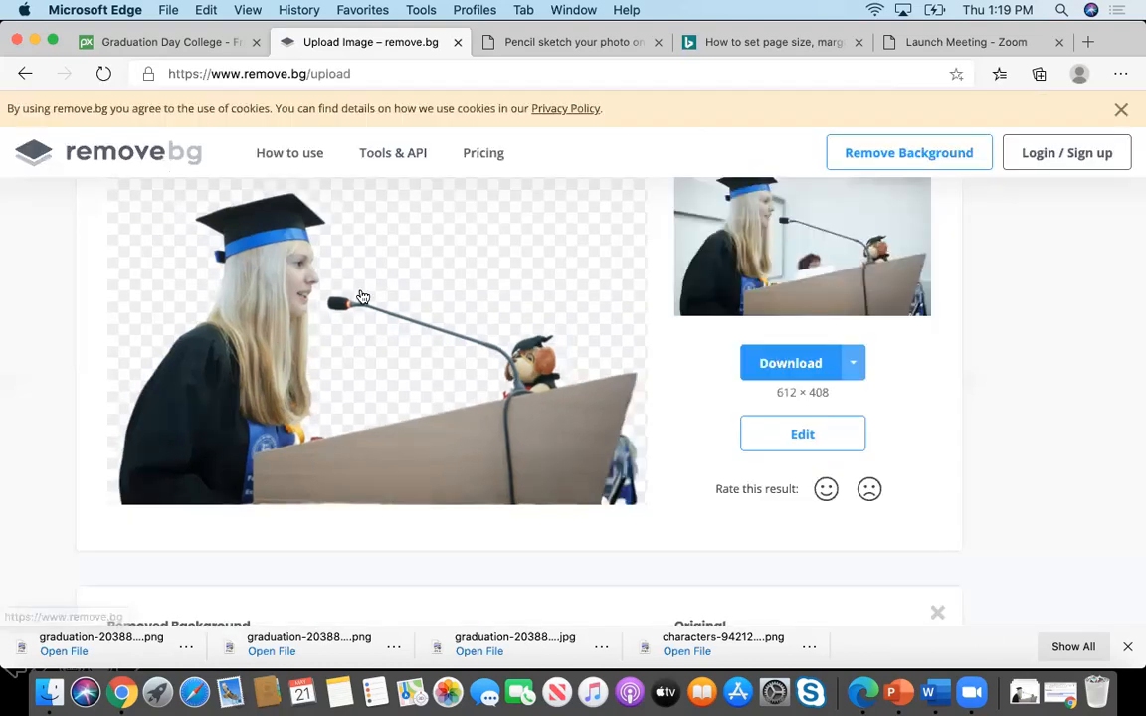
- Upload the 768×1024 JPG of the seated woman in a pink gown from the photos folder on the Desktop for background removal
scroll(358, 294, "up", 5)
scroll(588, 222, "down", 1)
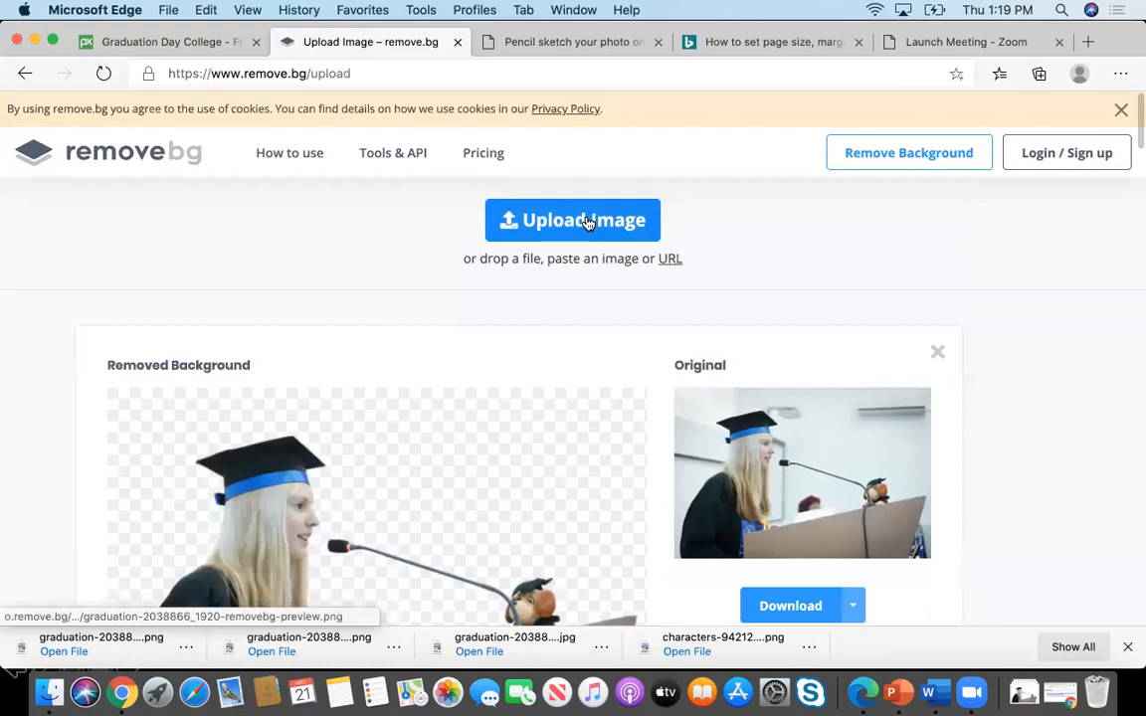
left_click(586, 222)
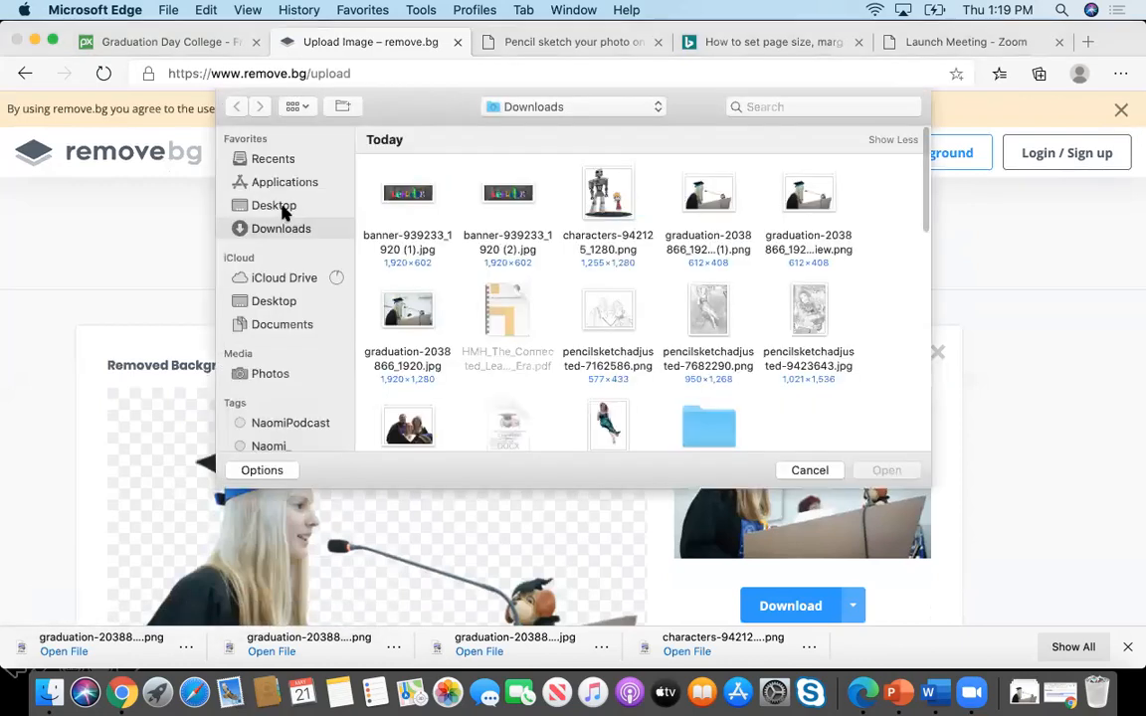
left_click(274, 205)
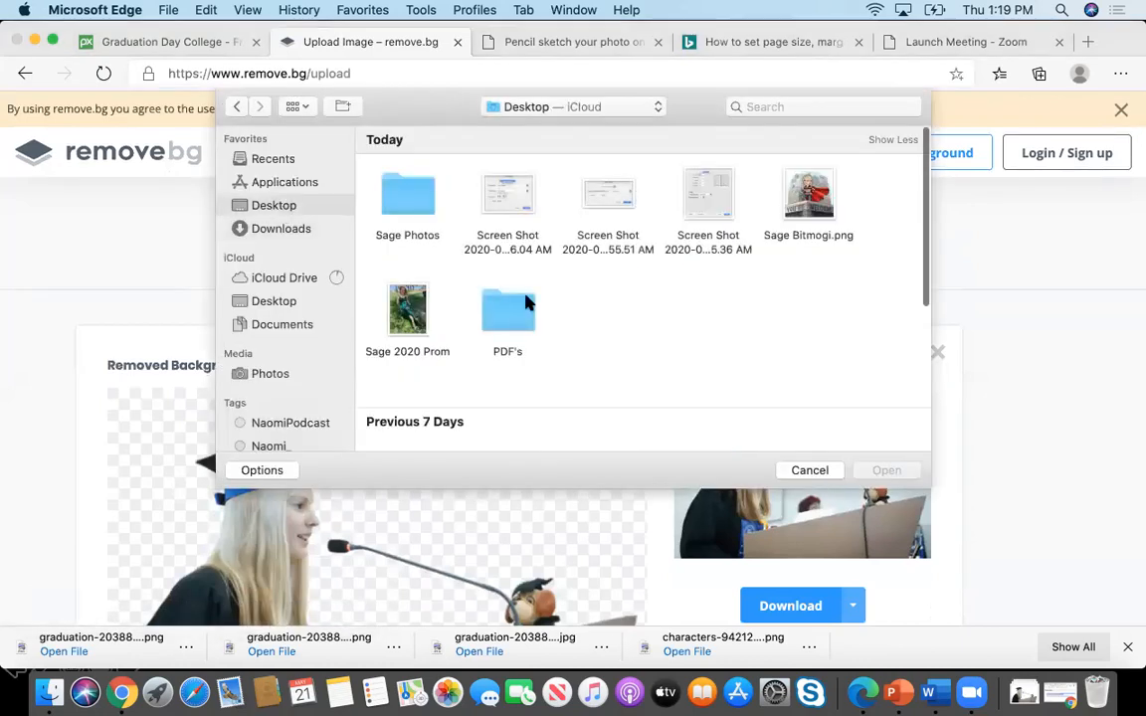
double_click(405, 193)
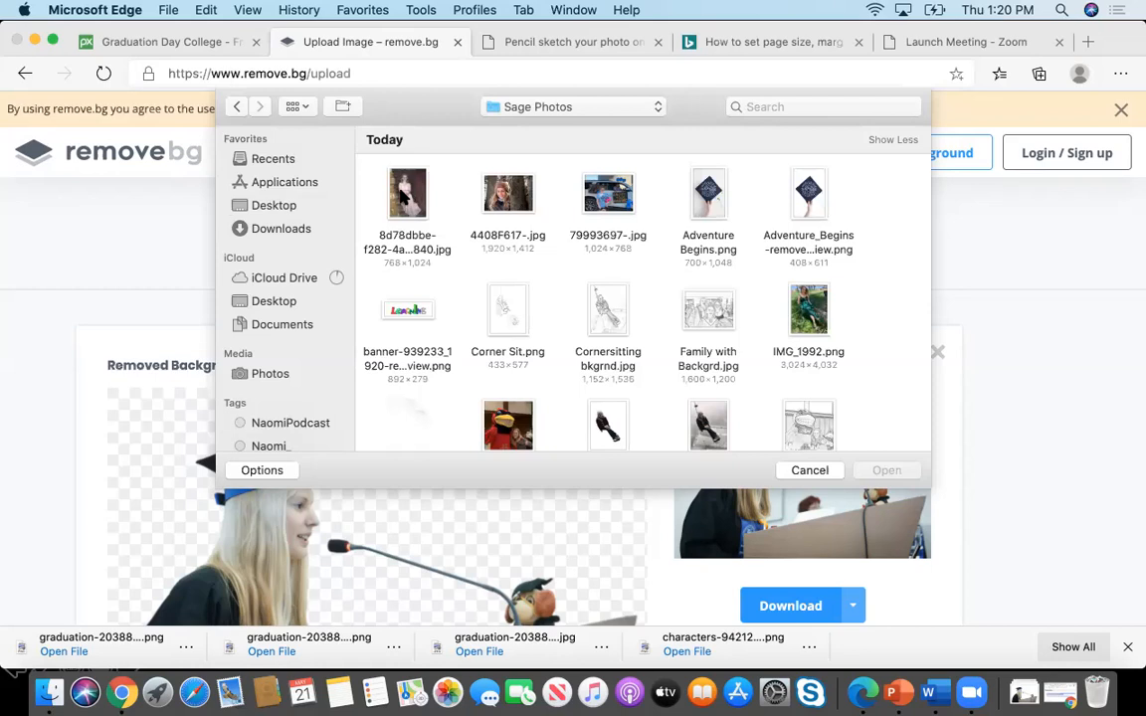
left_click(405, 209)
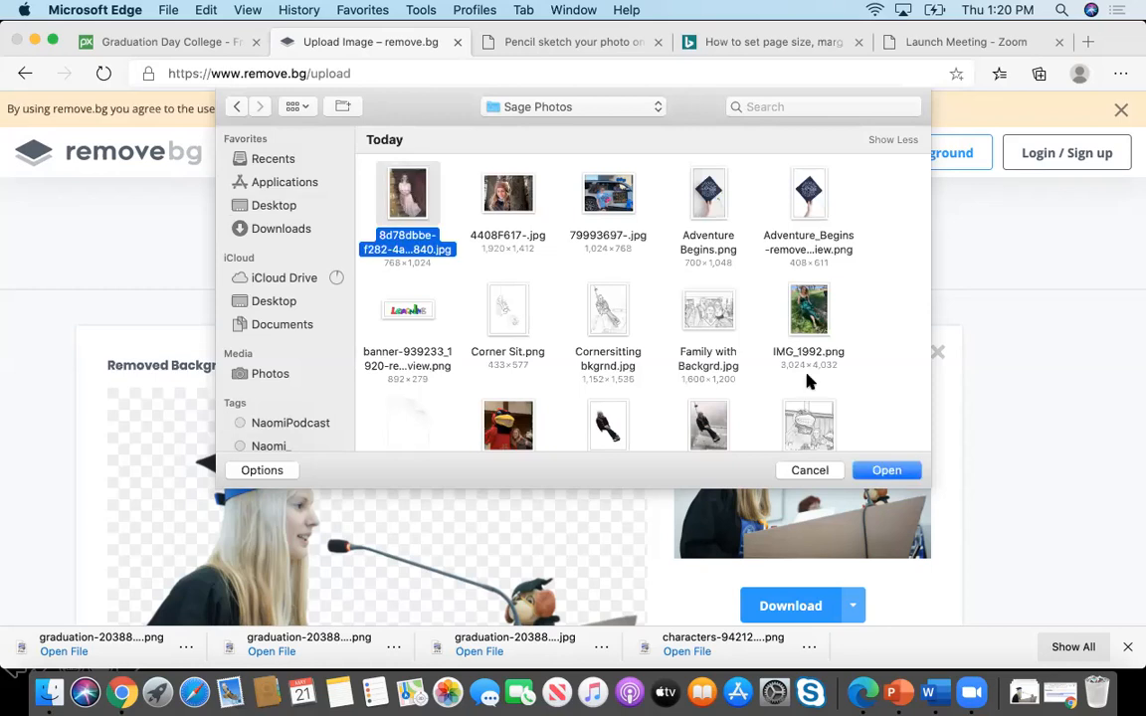
left_click(886, 470)
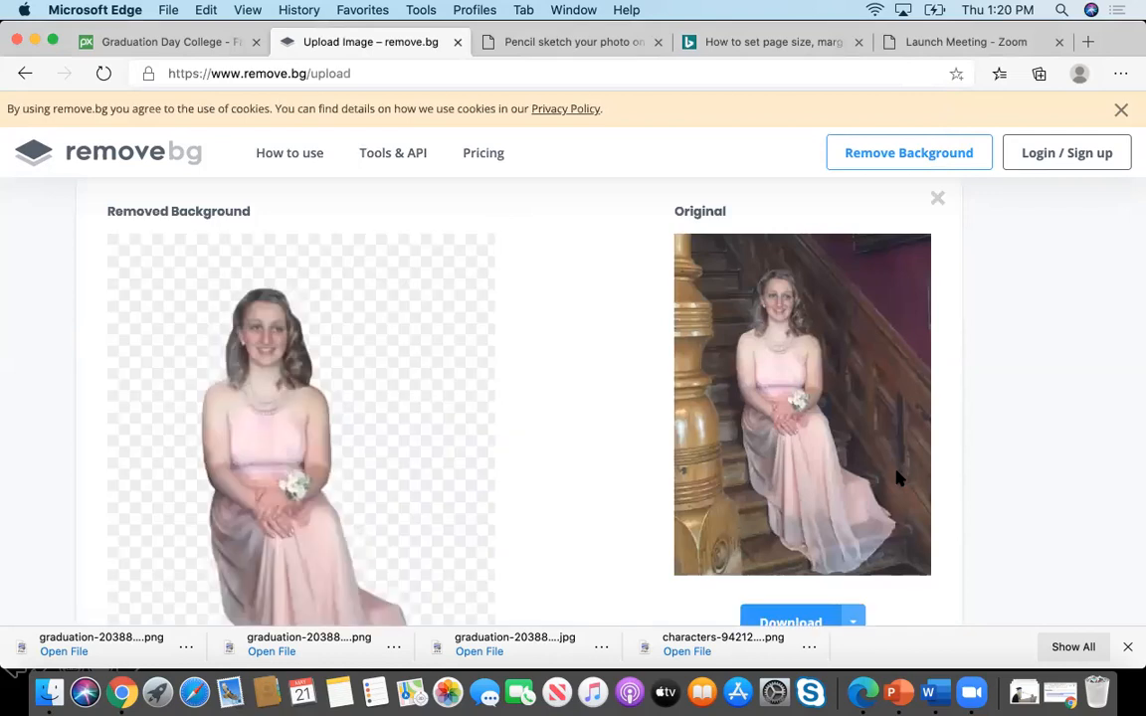
- Compare the pink-gown cut-out with its original and download it at 433 × 577
scroll(898, 481, "down", 1)
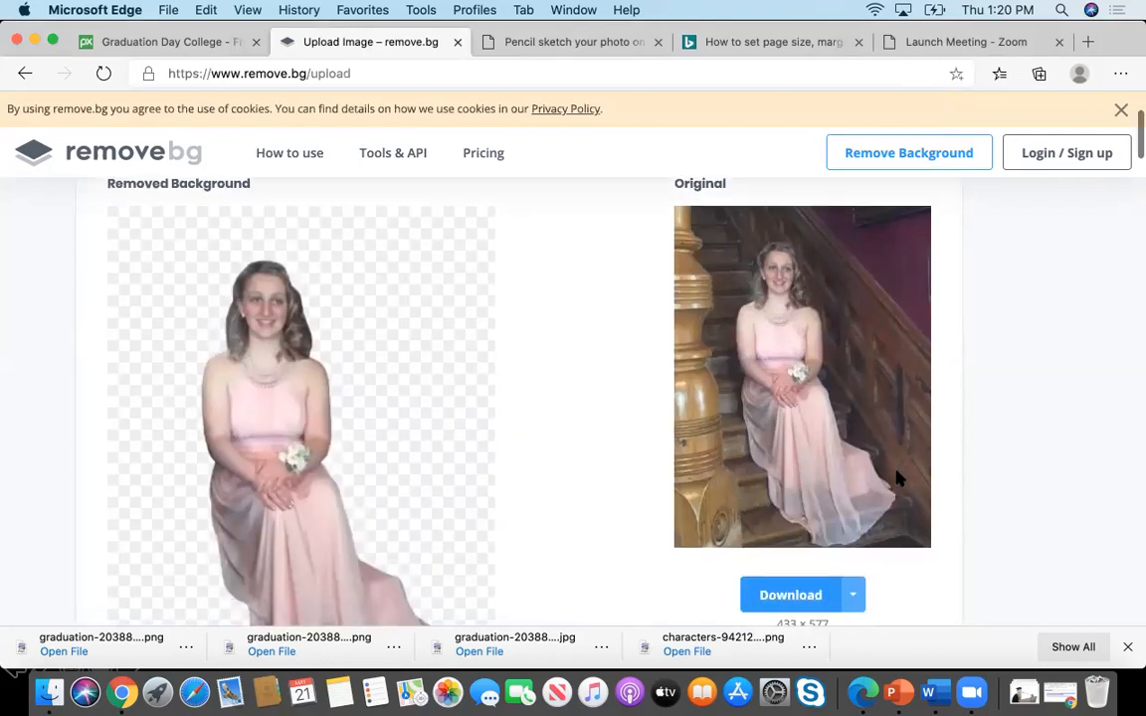
scroll(897, 479, "down", 1)
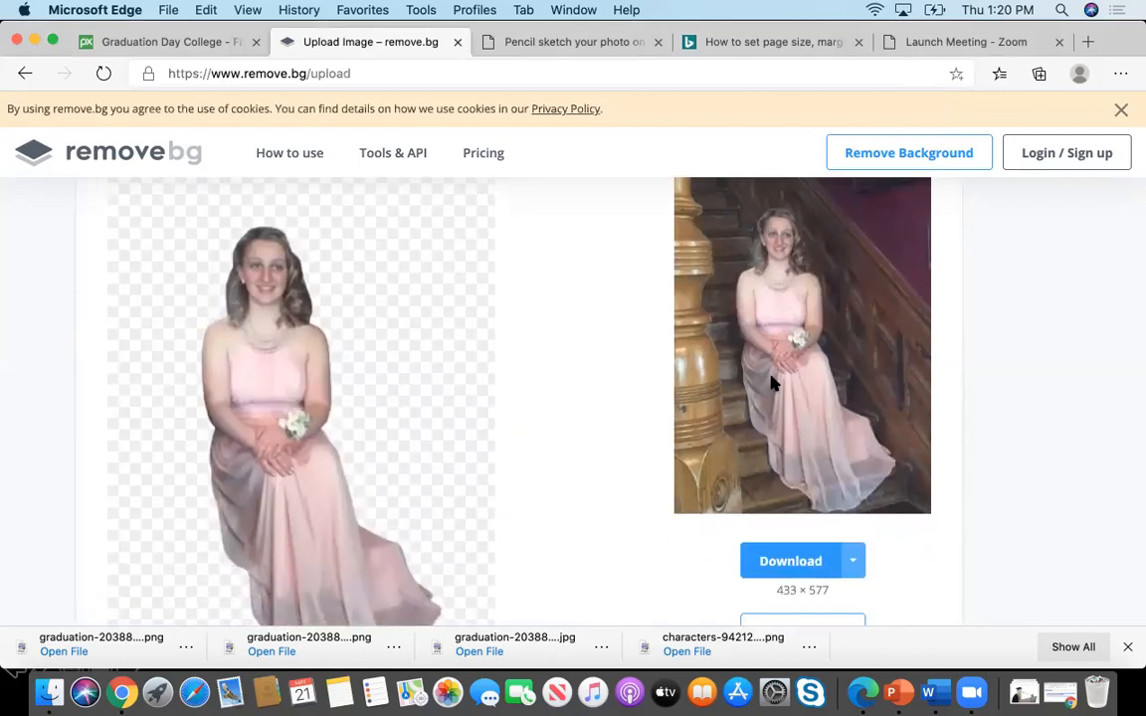
scroll(473, 312, "down", 2)
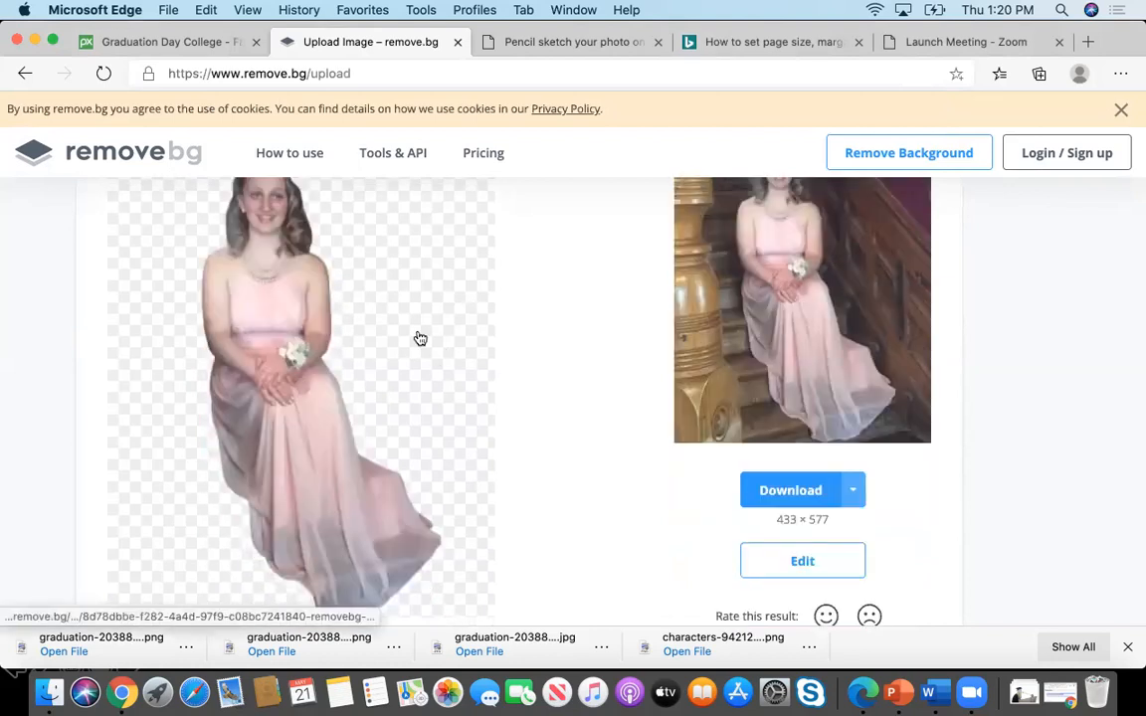
scroll(420, 339, "up", 2)
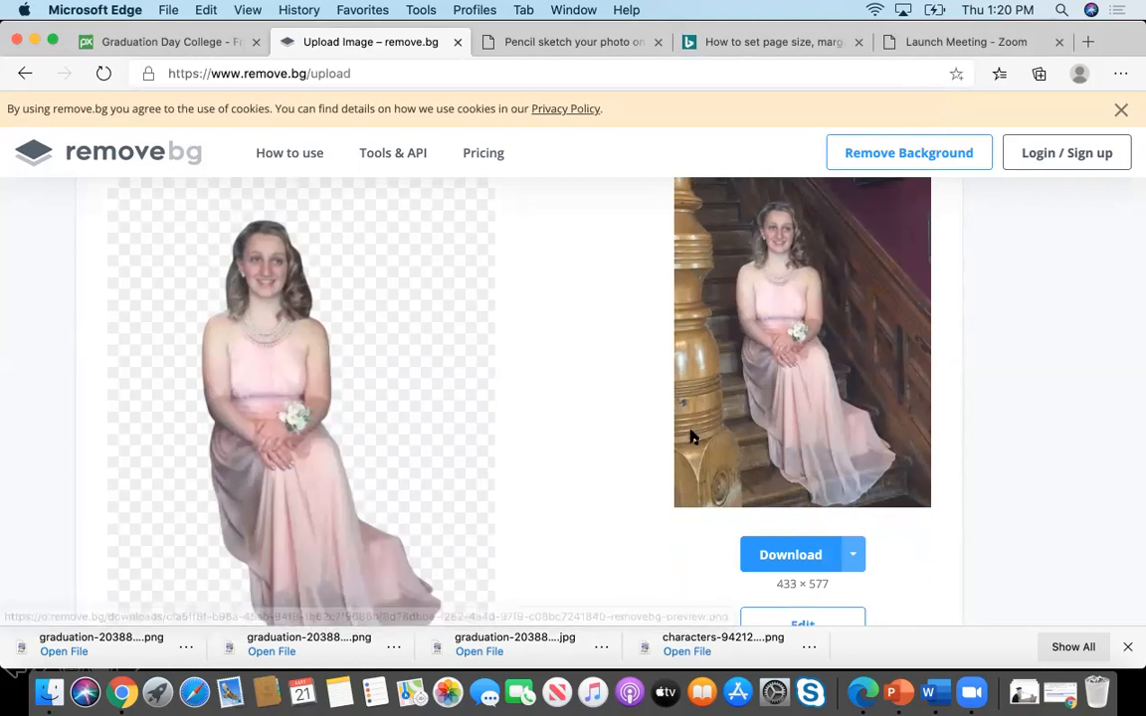
scroll(799, 469, "down", 2)
left_click(798, 467)
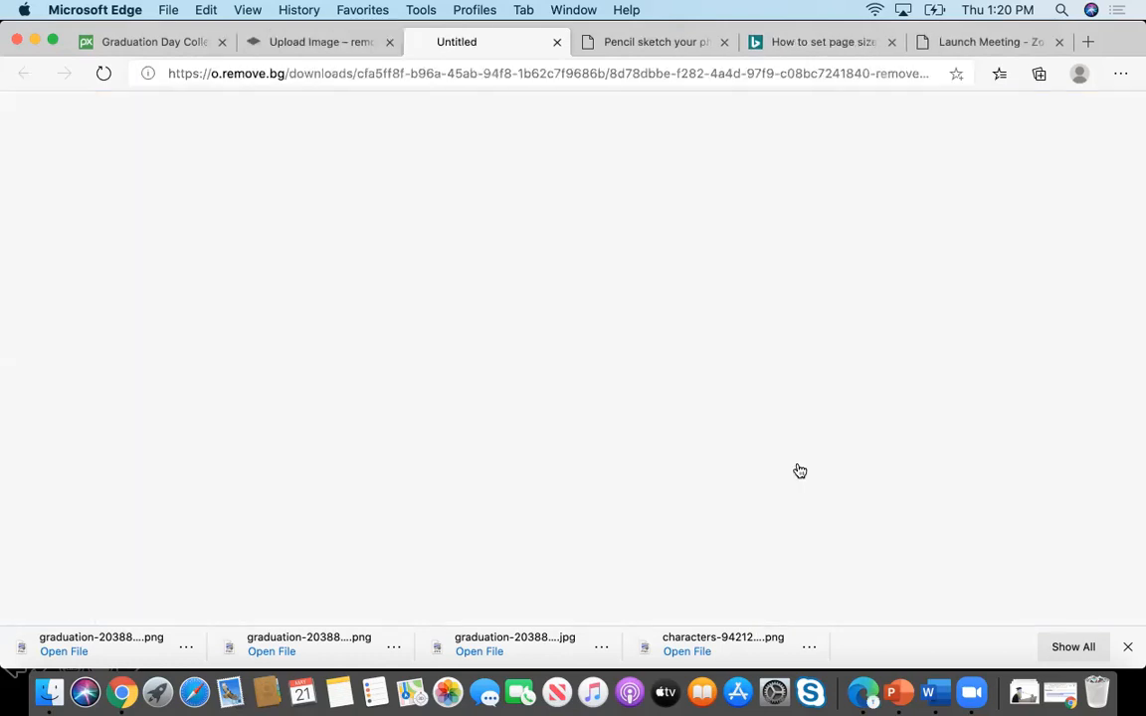
- Switch to the pencil sketch page and compare the uploaded photo of the woman holding a black cat with its sketch preview
left_click(612, 46)
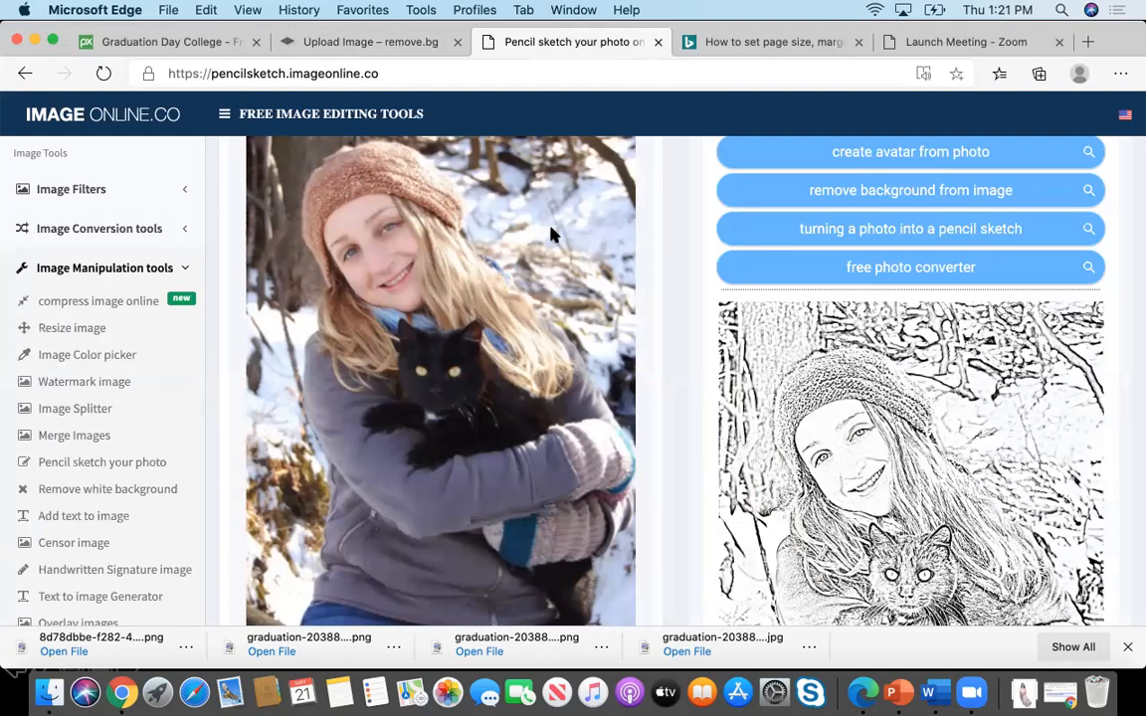
scroll(278, 259, "up", 3)
scroll(294, 269, "up", 3)
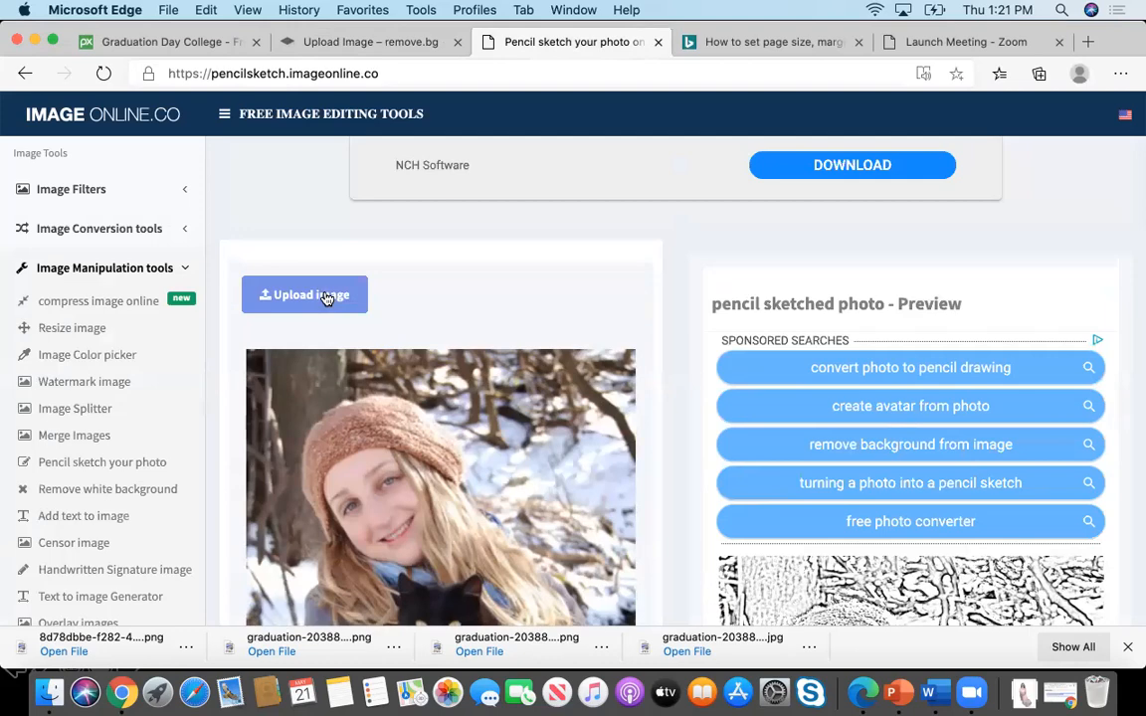
scroll(326, 298, "down", 2)
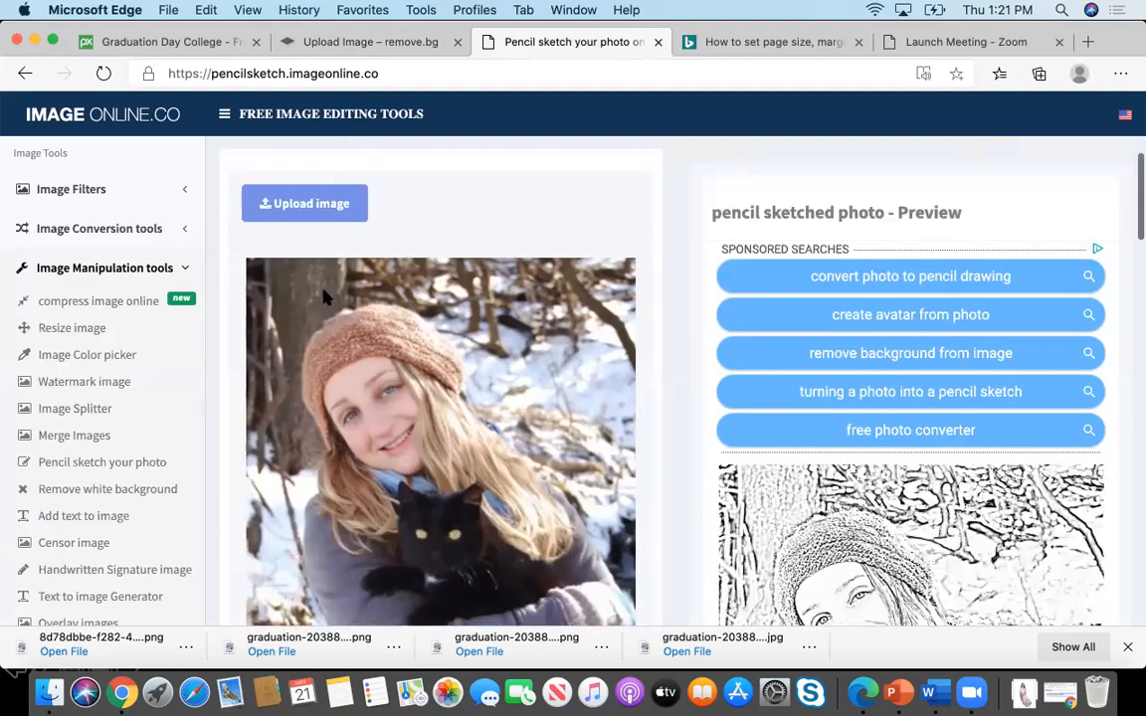
scroll(323, 296, "down", 1)
scroll(427, 358, "down", 2)
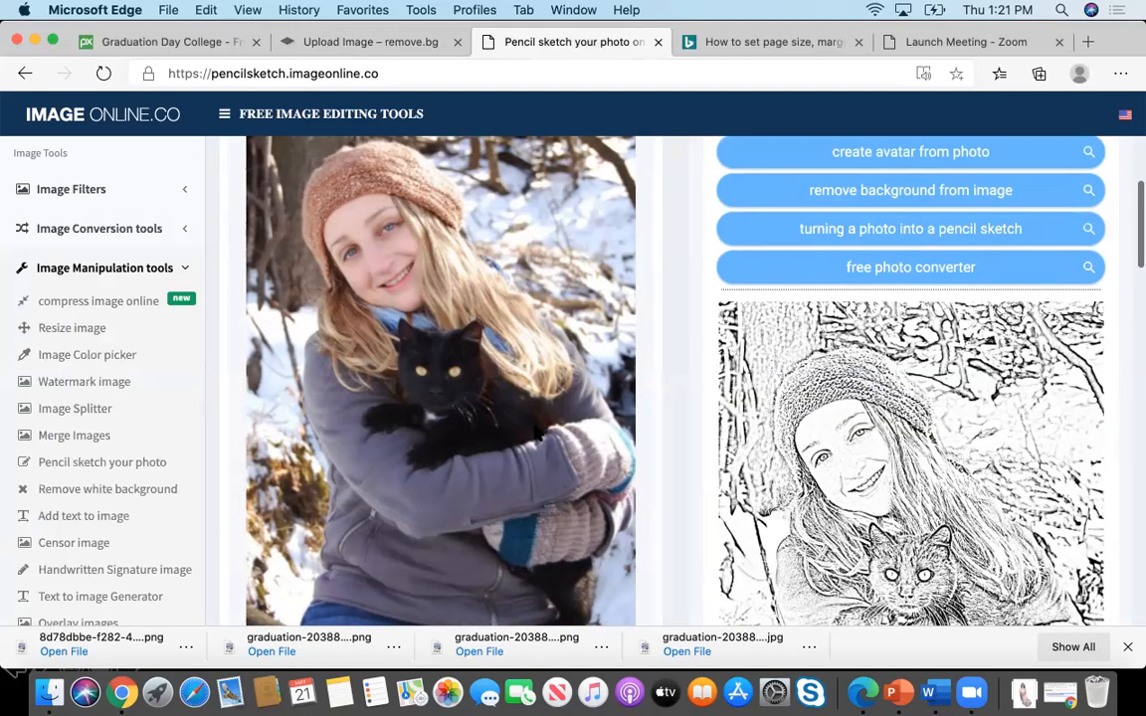
scroll(535, 432, "down", 2)
scroll(535, 431, "down", 2)
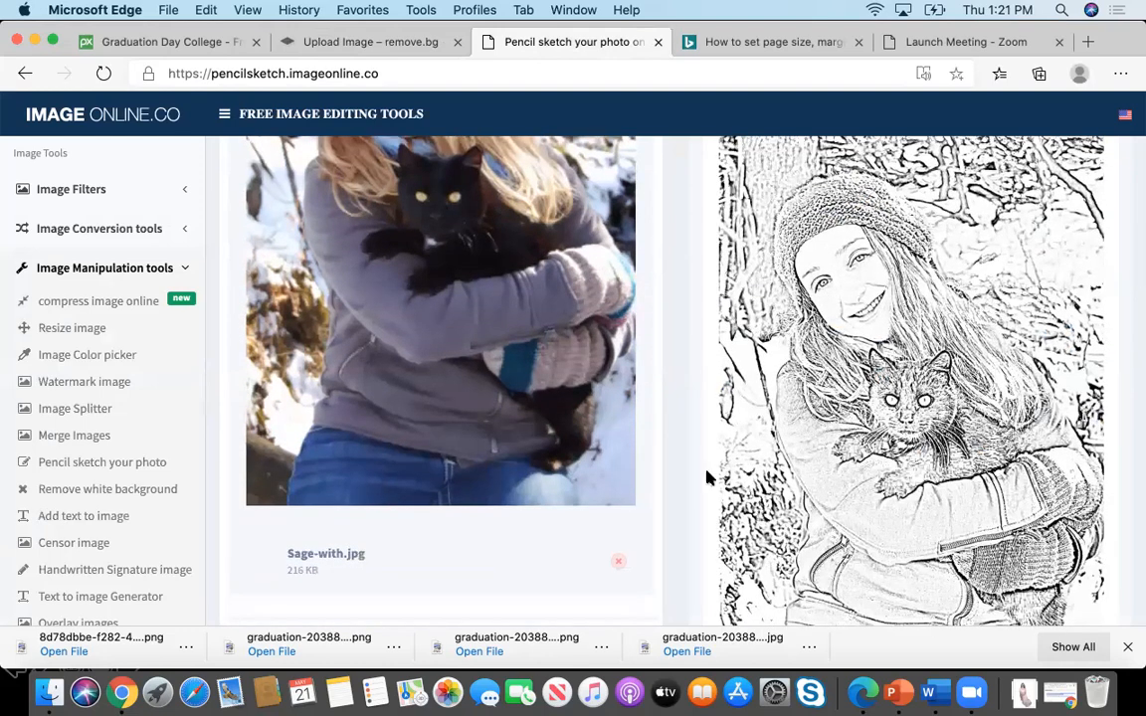
scroll(693, 477, "down", 1)
scroll(693, 476, "down", 2)
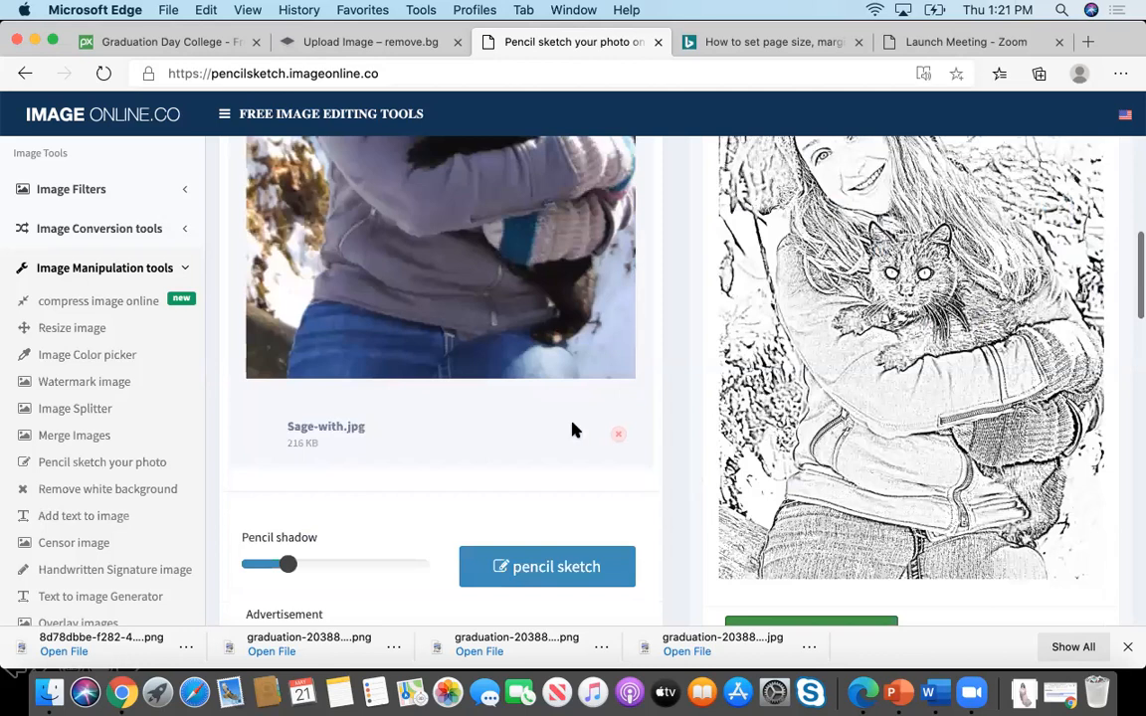
- Try to regenerate the pencil sketch of the cat photo with the pencil shadow set to 10
scroll(573, 430, "down", 2)
left_click_drag(286, 468, 335, 464)
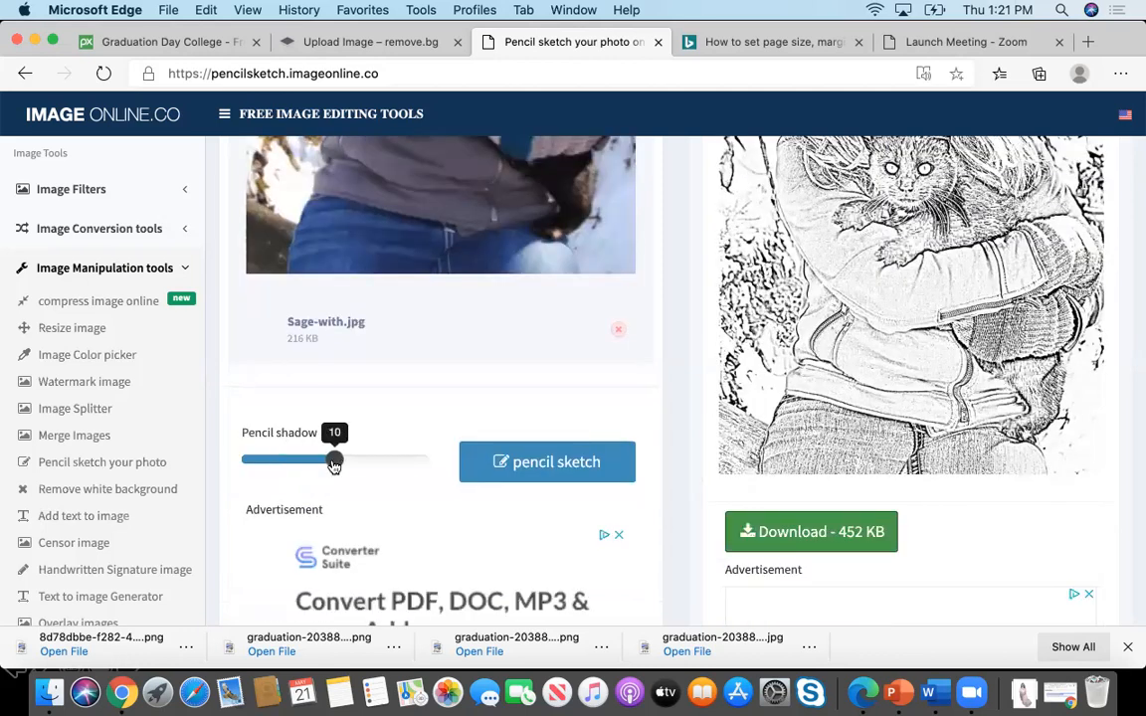
left_click(550, 470)
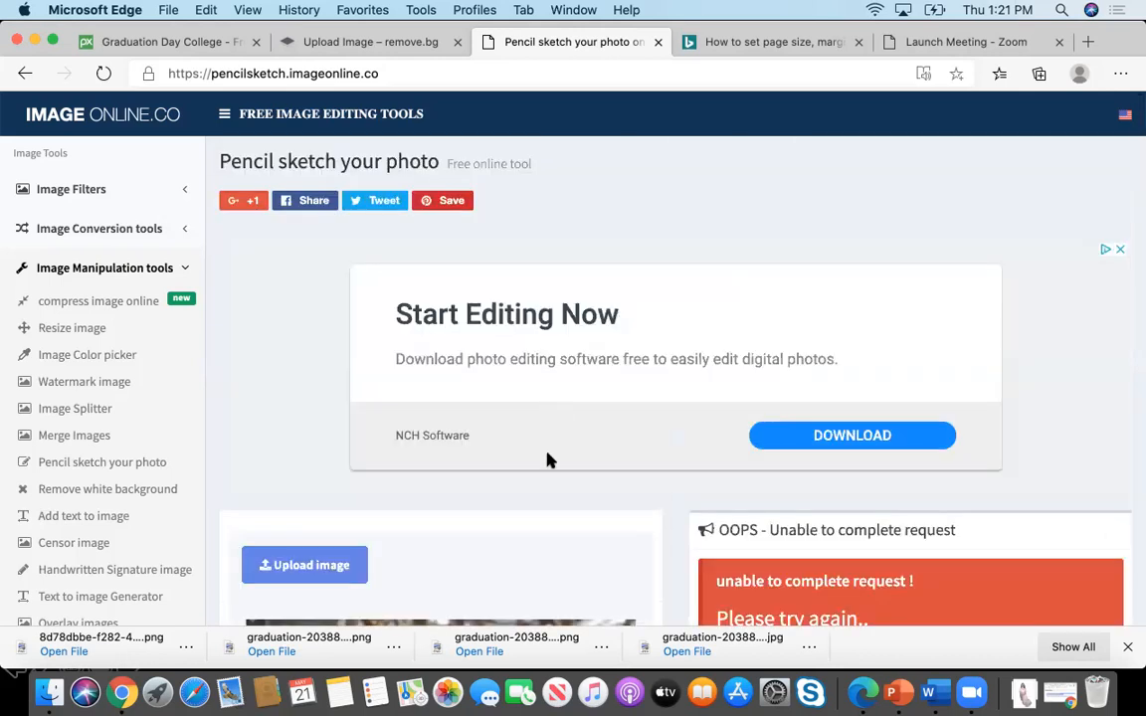
- Try generating the pencil sketch again with the pencil shadow set to 11
scroll(549, 459, "down", 3)
scroll(549, 460, "down", 8)
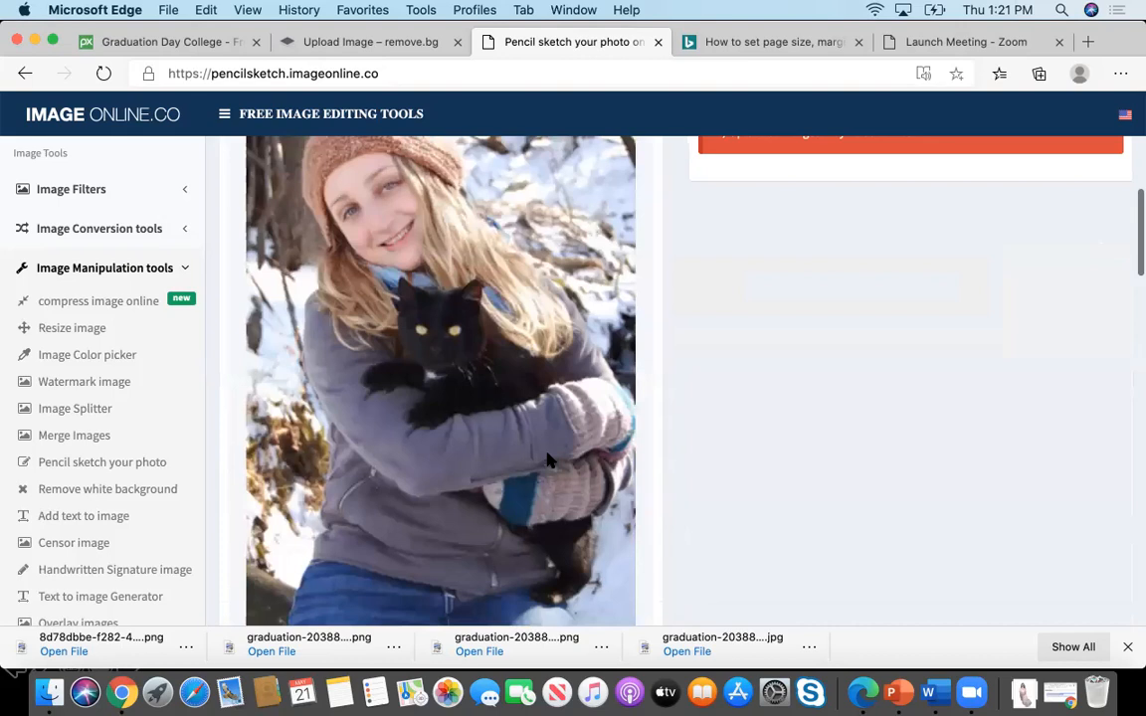
scroll(549, 459, "down", 5)
scroll(509, 550, "down", 1)
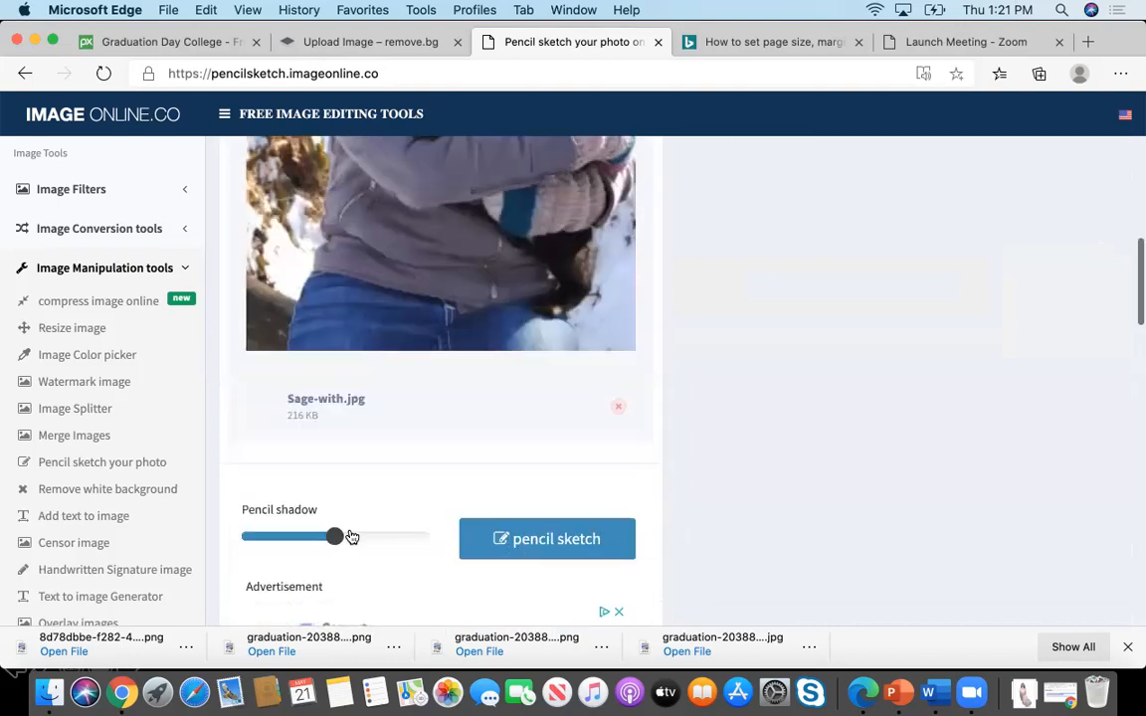
left_click_drag(351, 537, 327, 535)
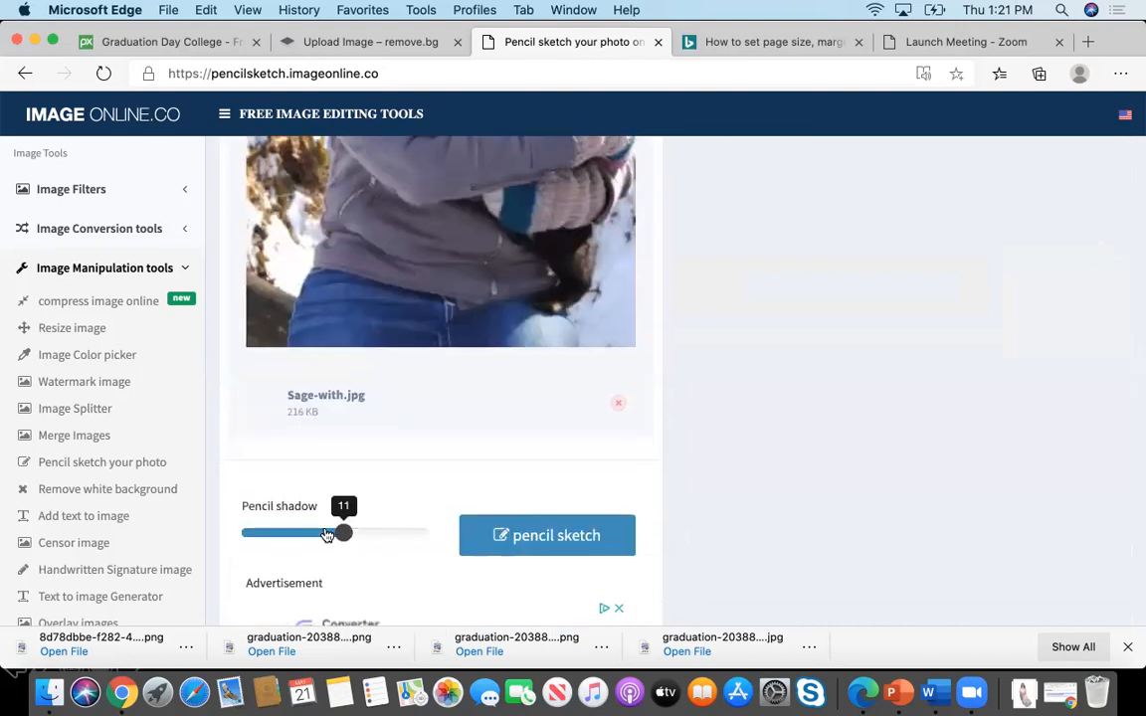
left_click(534, 538)
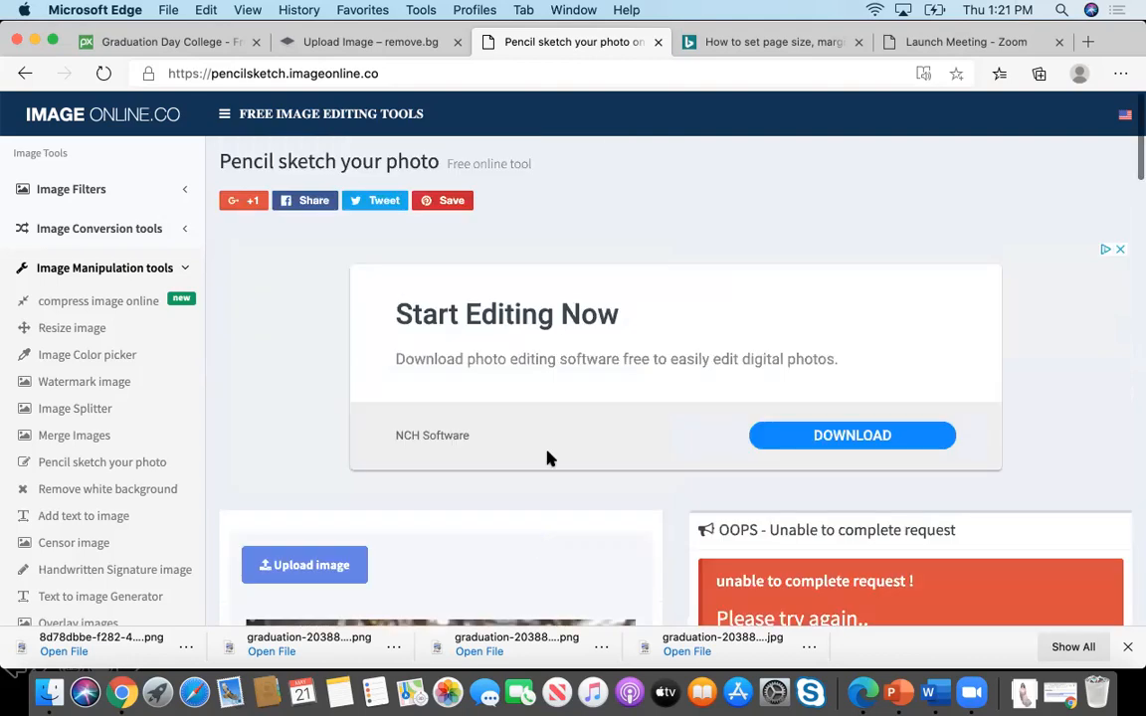
- Check the sketch request's status and reload the pencil sketch page to start over
scroll(549, 459, "down", 5)
scroll(549, 458, "down", 2)
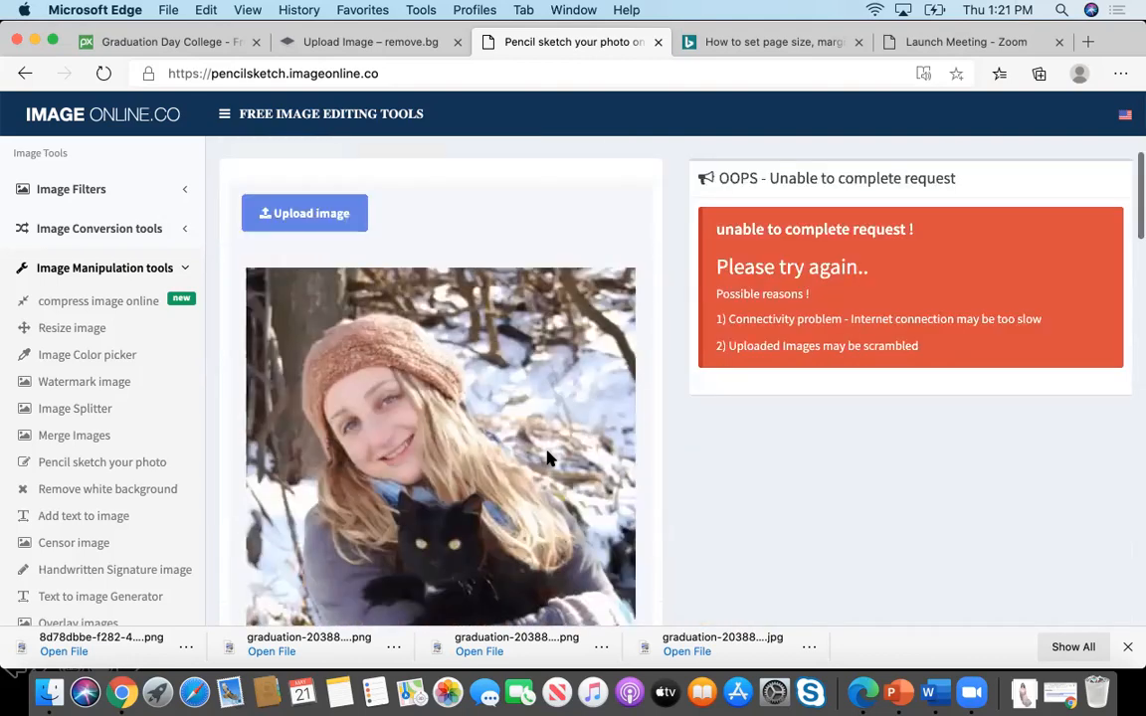
scroll(549, 458, "down", 1)
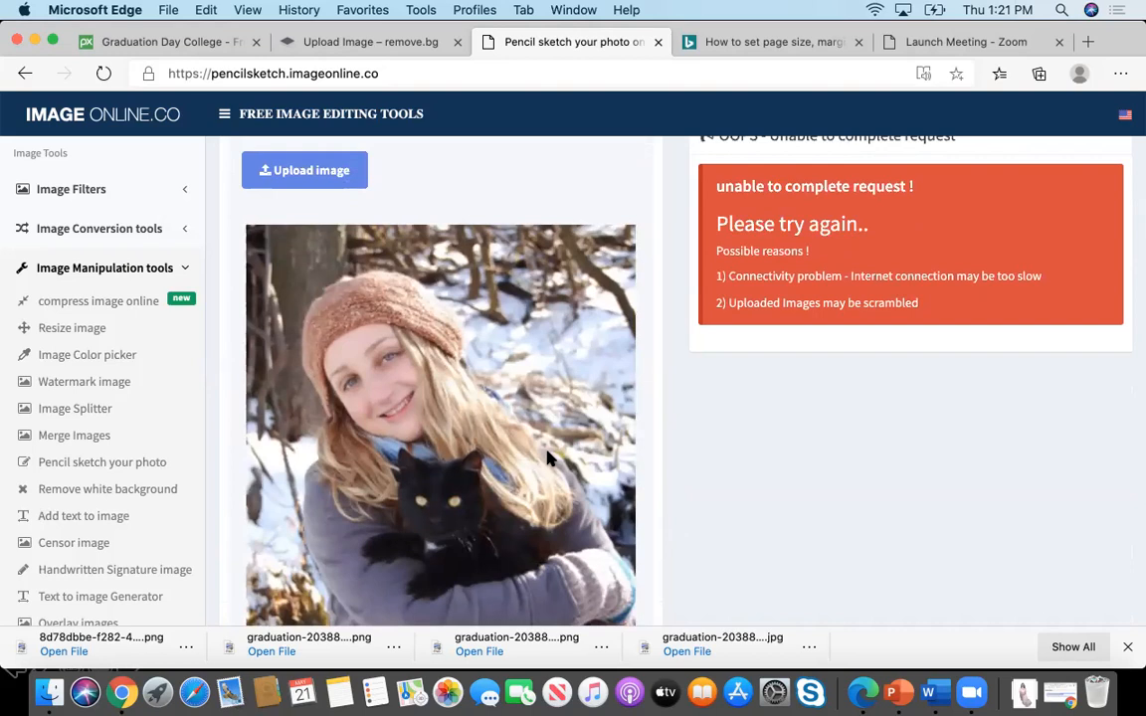
scroll(549, 458, "down", 5)
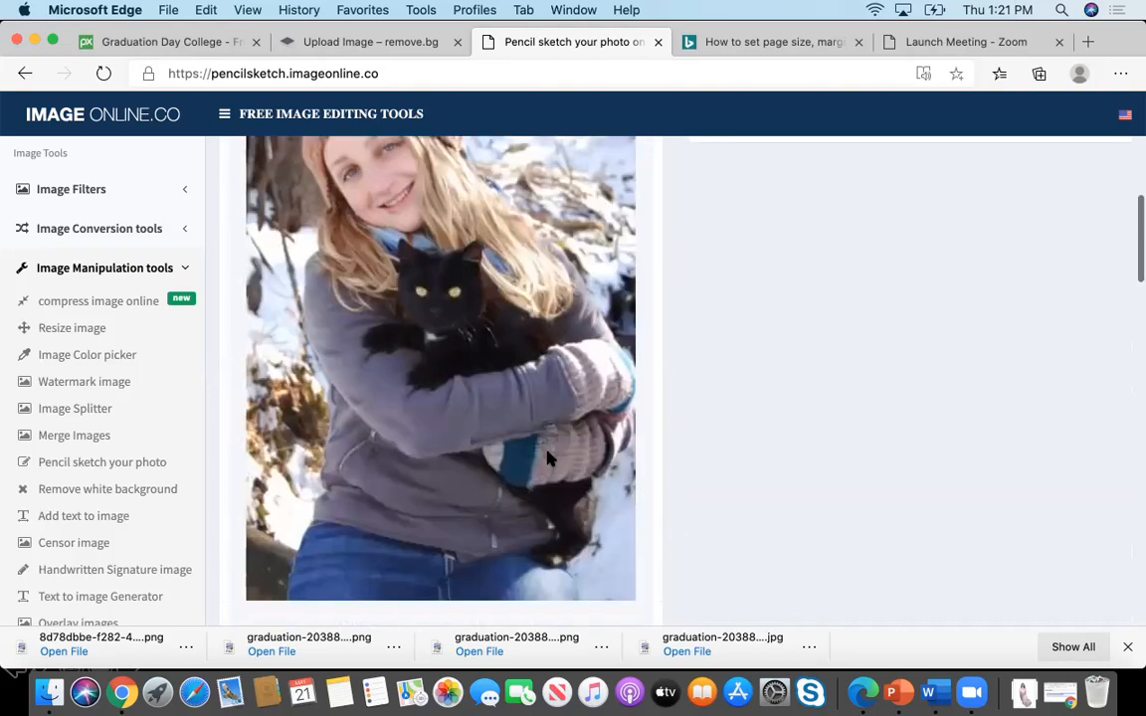
left_click(103, 74)
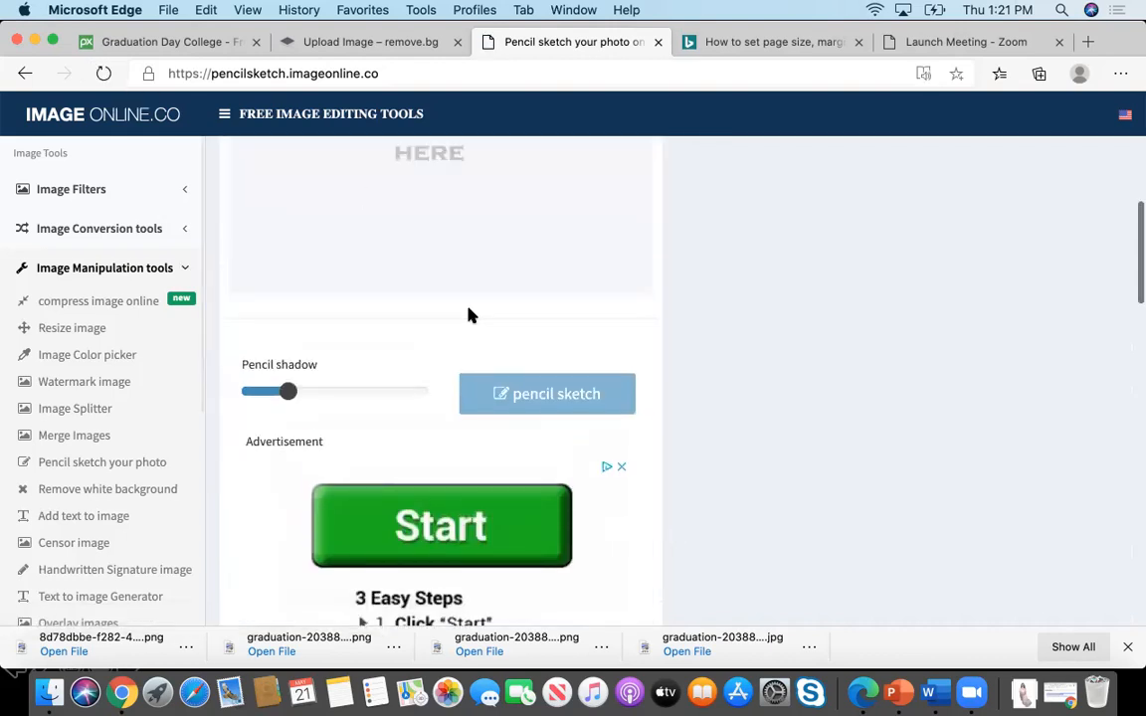
- Upload the photo of the woman holding a black cat from the Sage Photos folder to the pencil sketch tool
scroll(472, 316, "up", 3)
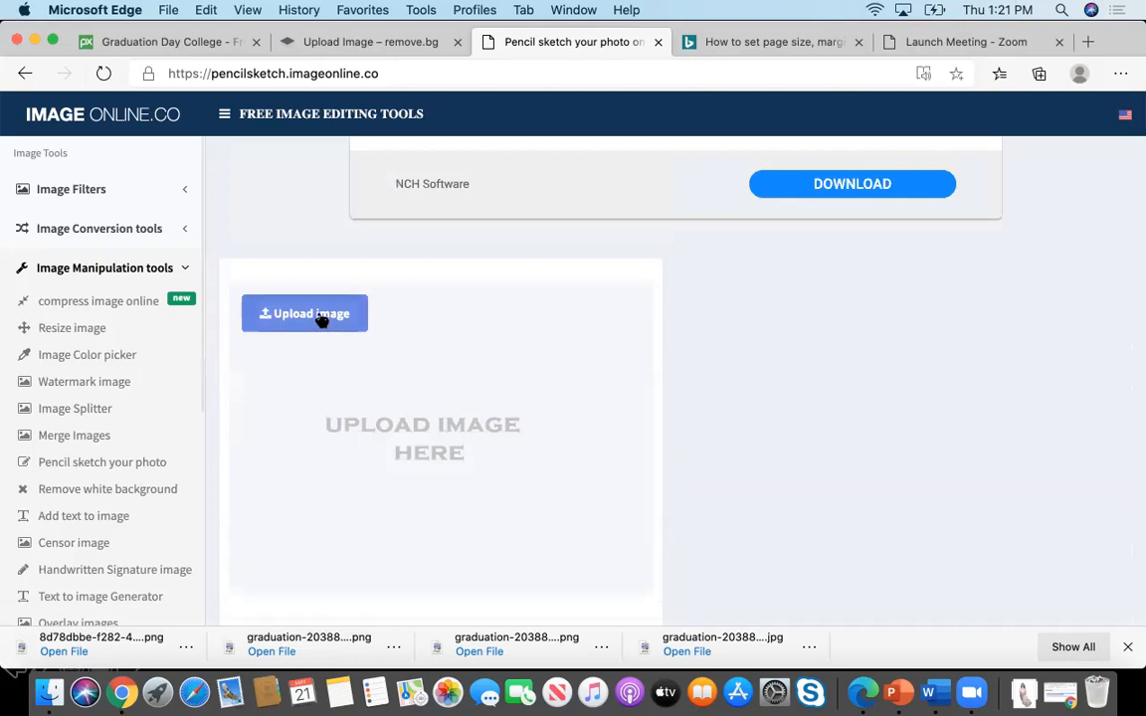
left_click(321, 318)
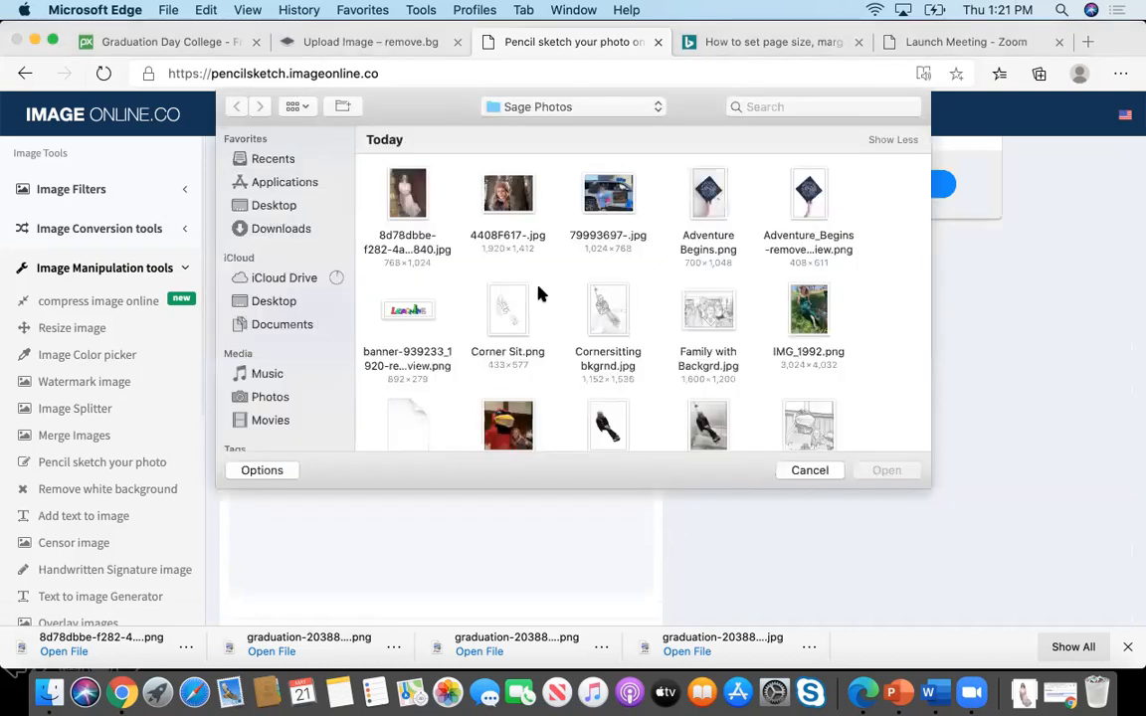
scroll(538, 293, "down", 2)
scroll(538, 293, "down", 4)
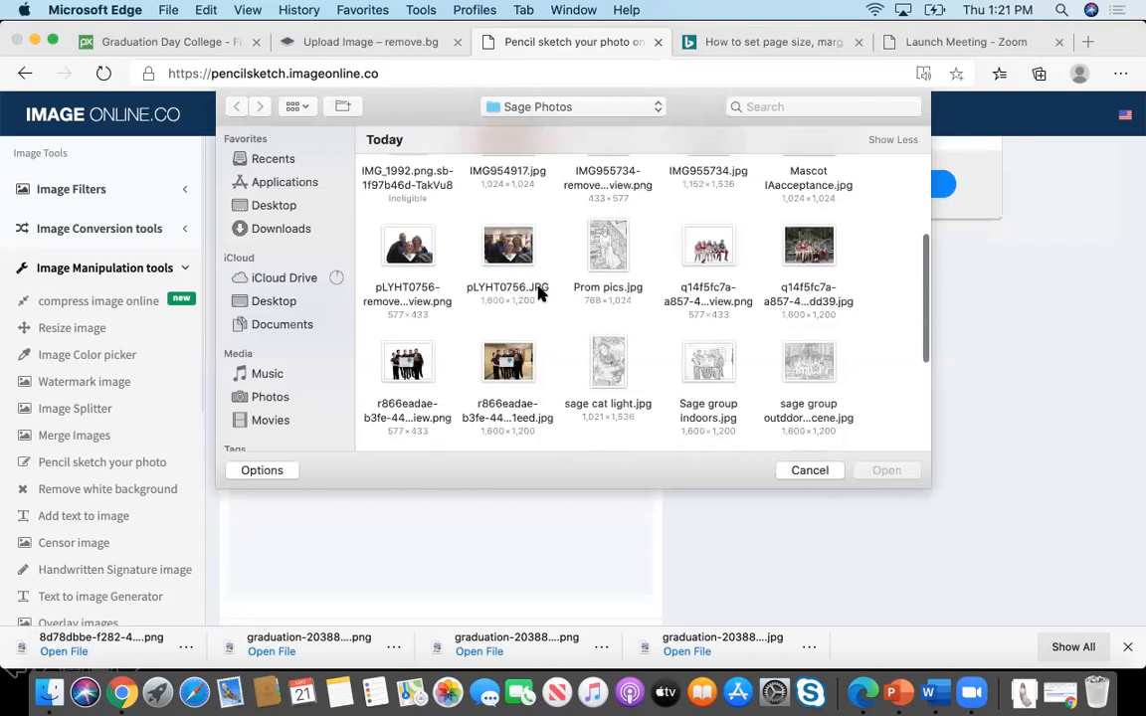
scroll(538, 293, "down", 2)
scroll(844, 353, "down", 1)
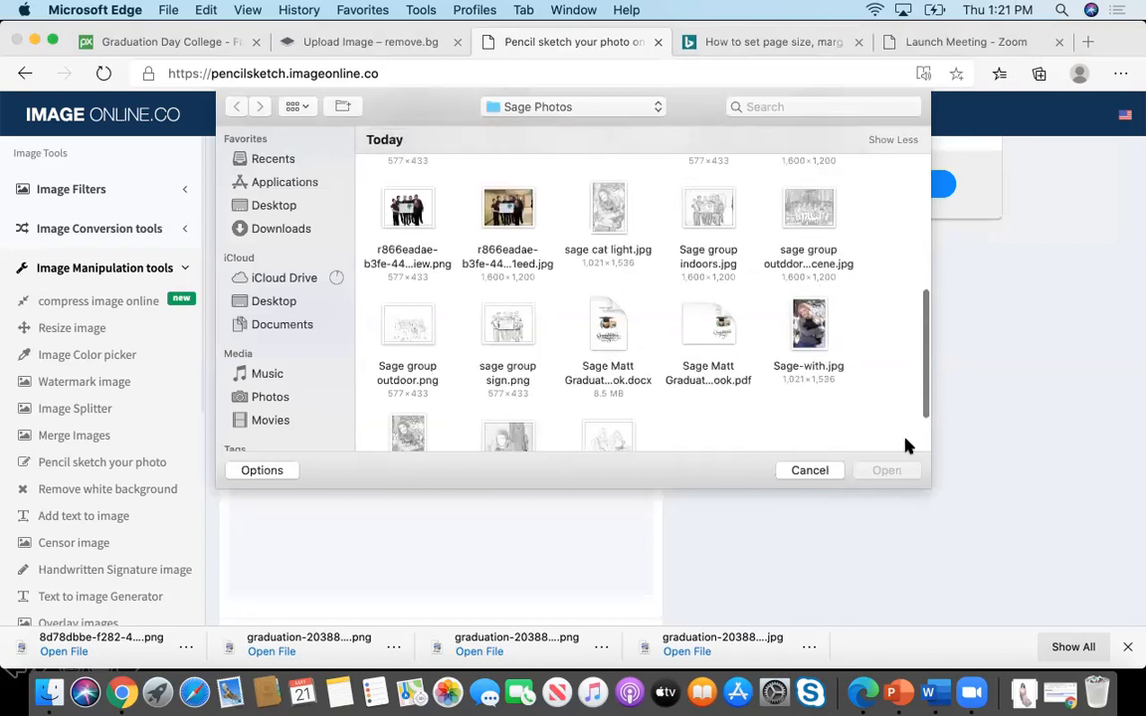
left_click(807, 326)
left_click(886, 470)
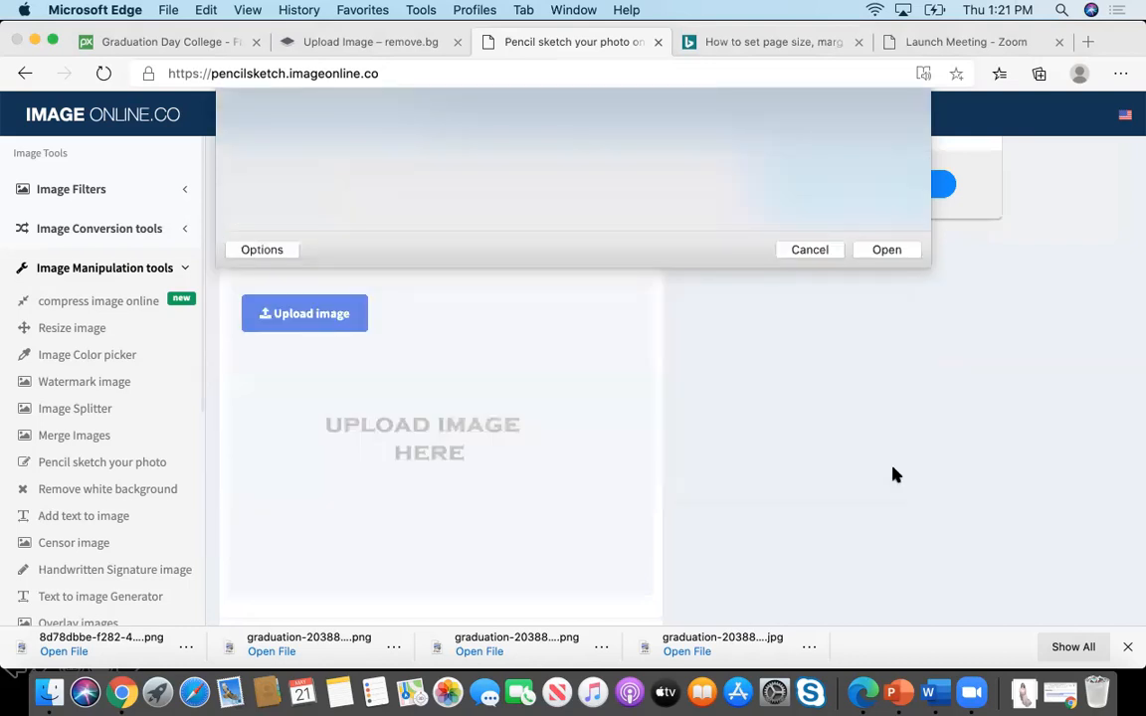
- Generate a pencil sketch of the black cat photo with the default pencil shadow
scroll(748, 501, "down", 2)
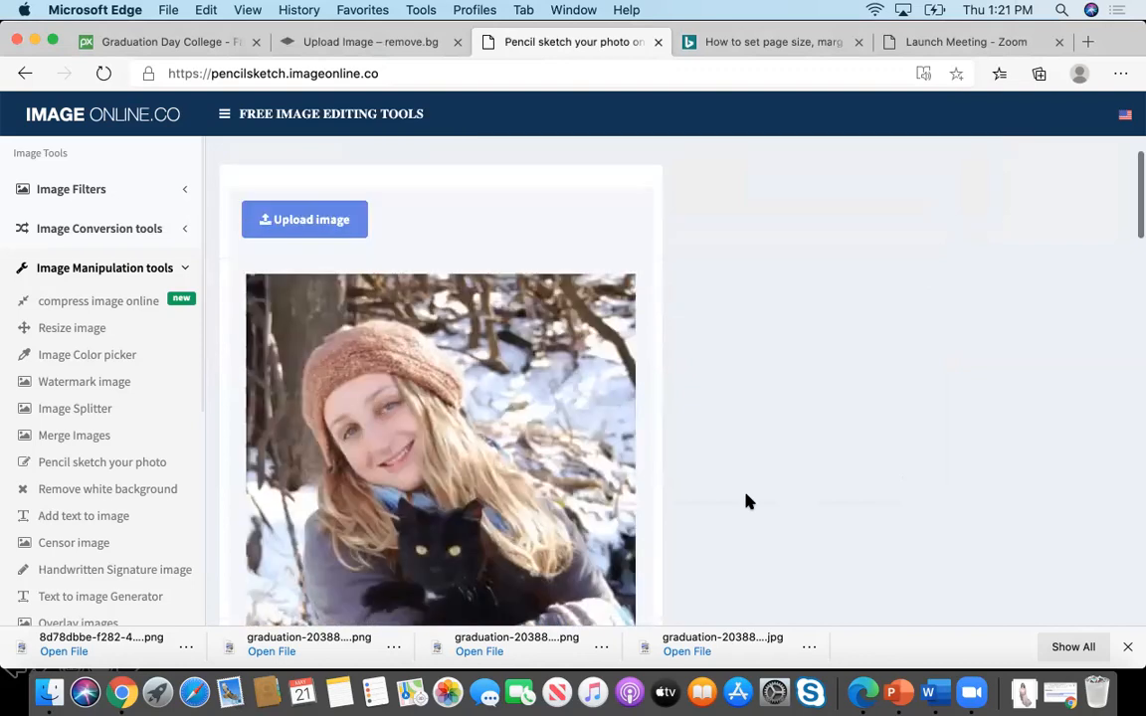
scroll(748, 501, "down", 3)
scroll(748, 501, "down", 5)
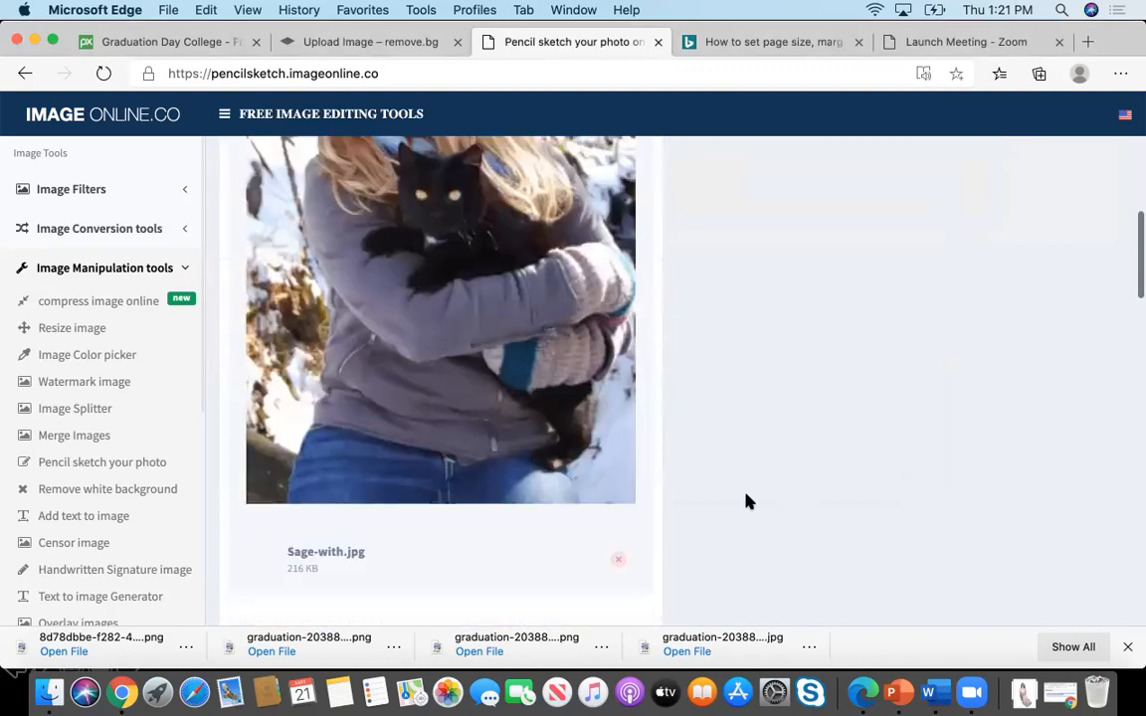
scroll(562, 507, "down", 4)
left_click(562, 508)
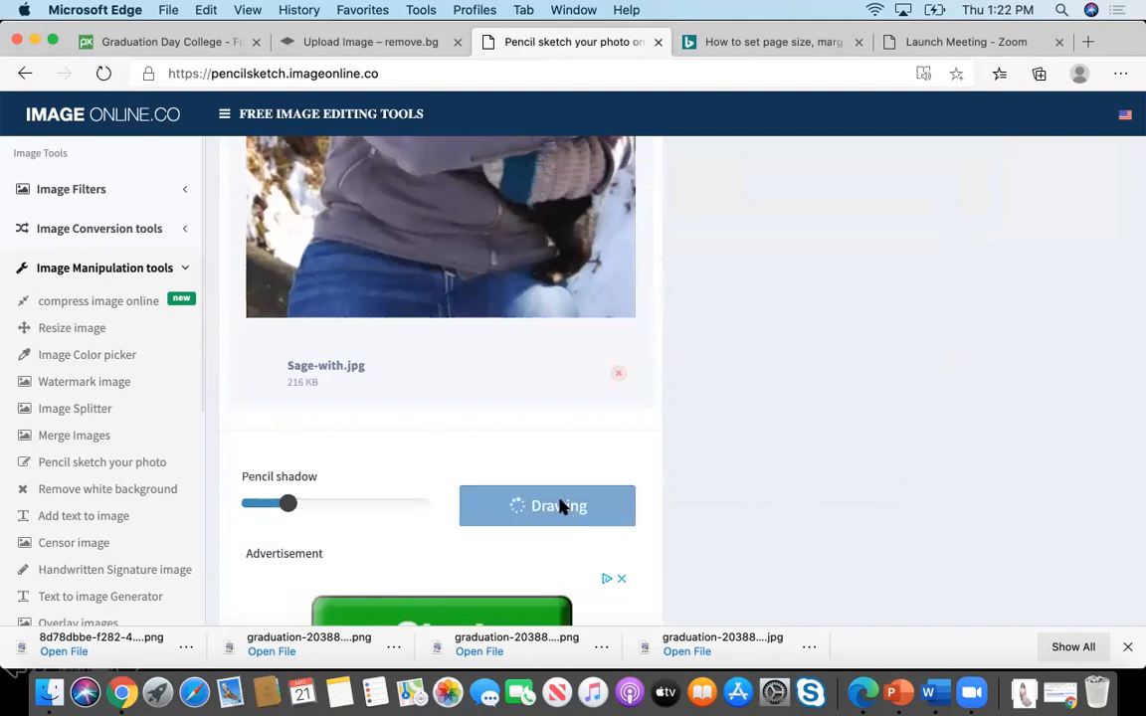
- Compare the sketch preview with the uploaded photo, examining the woman, the cat and the snowy background
scroll(560, 507, "down", 2)
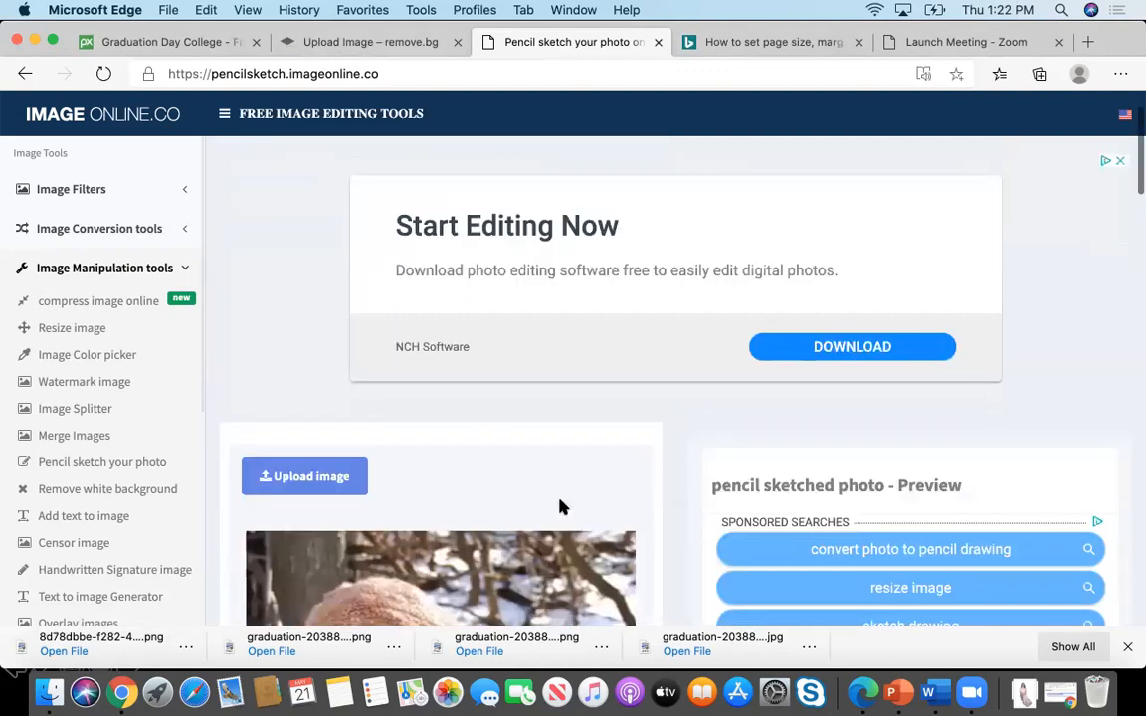
scroll(560, 508, "down", 8)
scroll(560, 507, "down", 4)
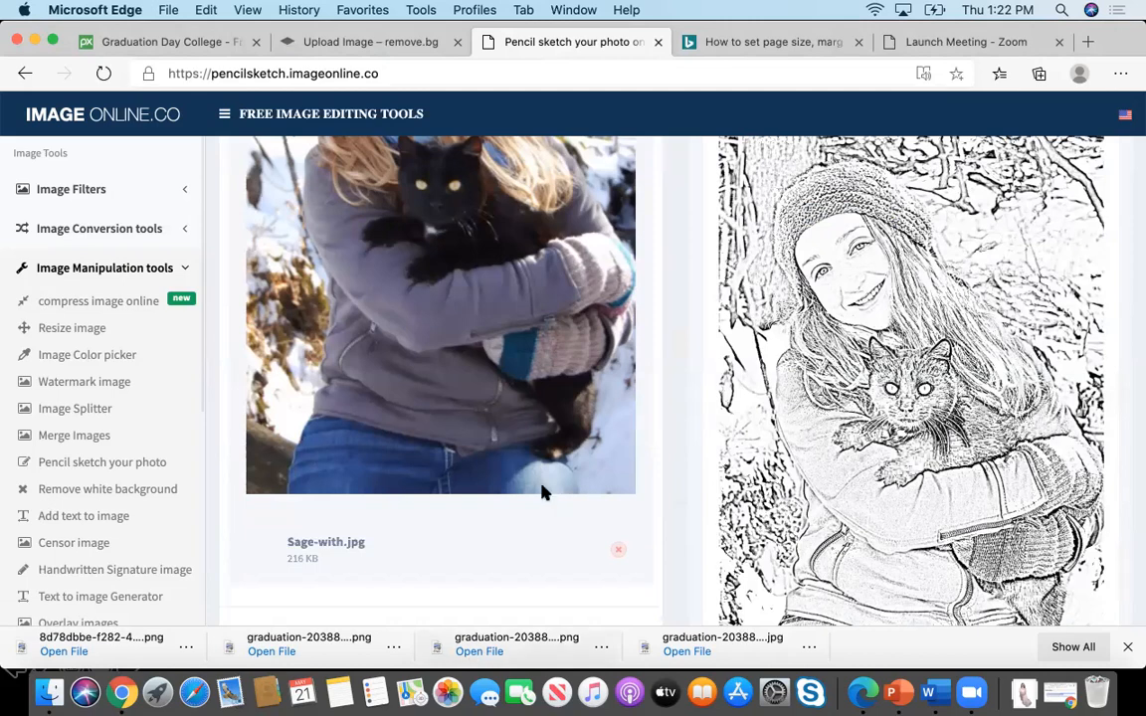
scroll(542, 491, "up", 2)
scroll(542, 491, "up", 2)
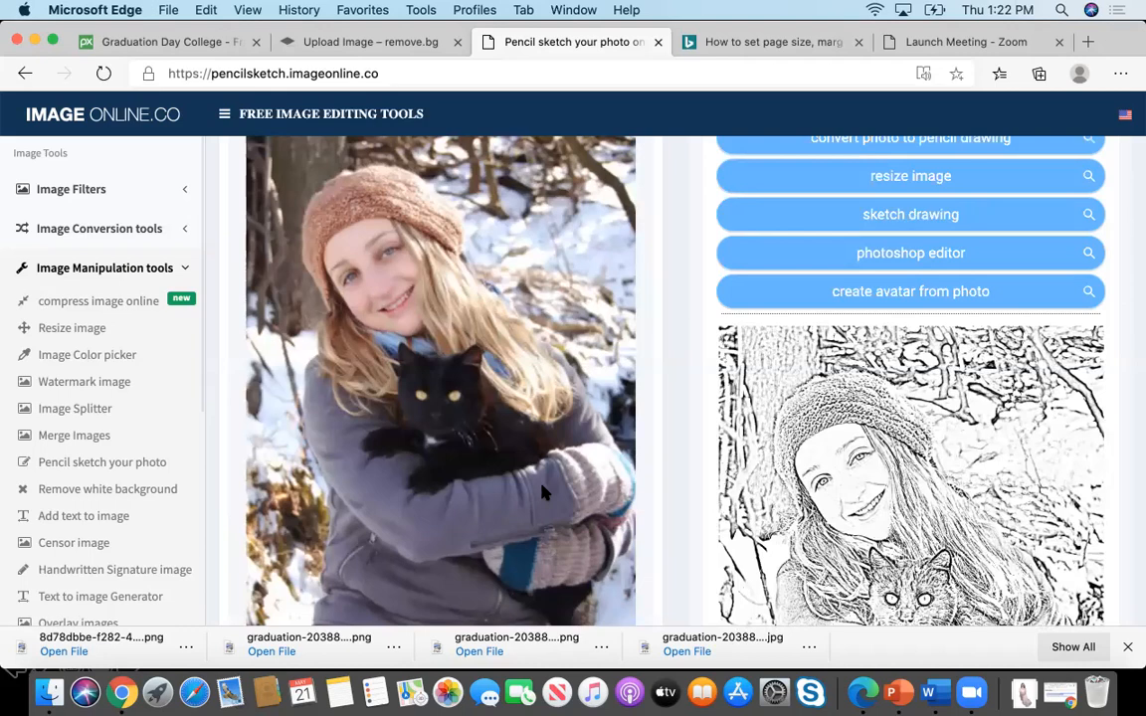
scroll(542, 491, "down", 1)
scroll(542, 491, "down", 3)
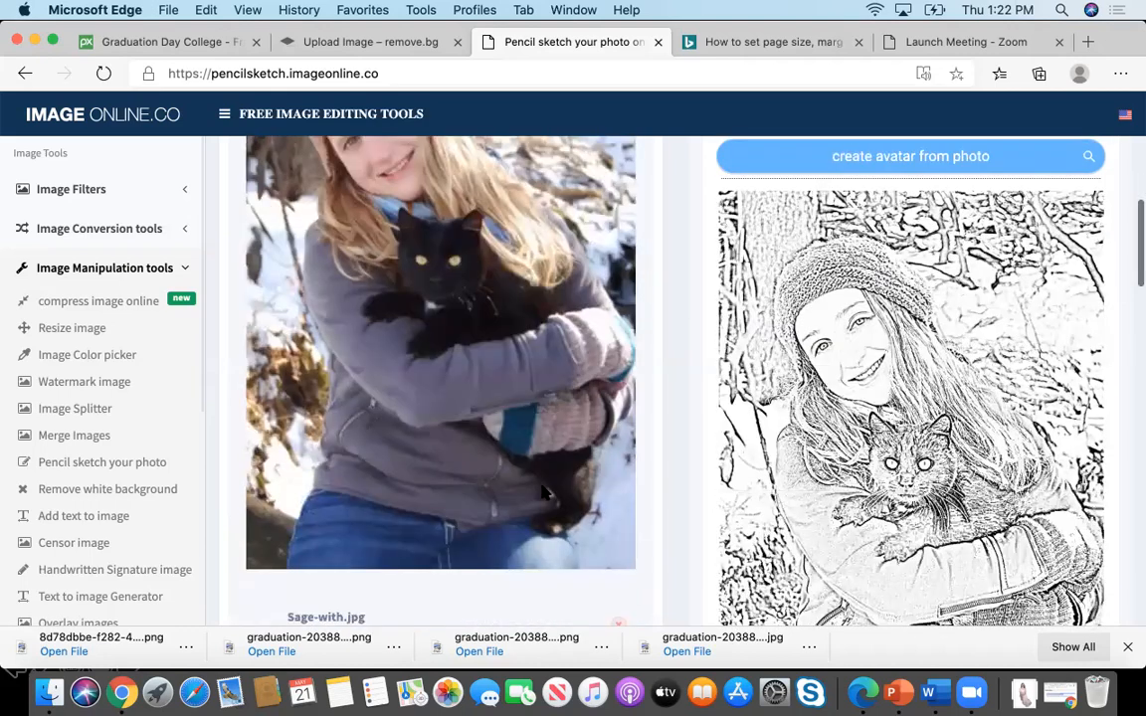
scroll(542, 492, "down", 3)
scroll(542, 491, "down", 1)
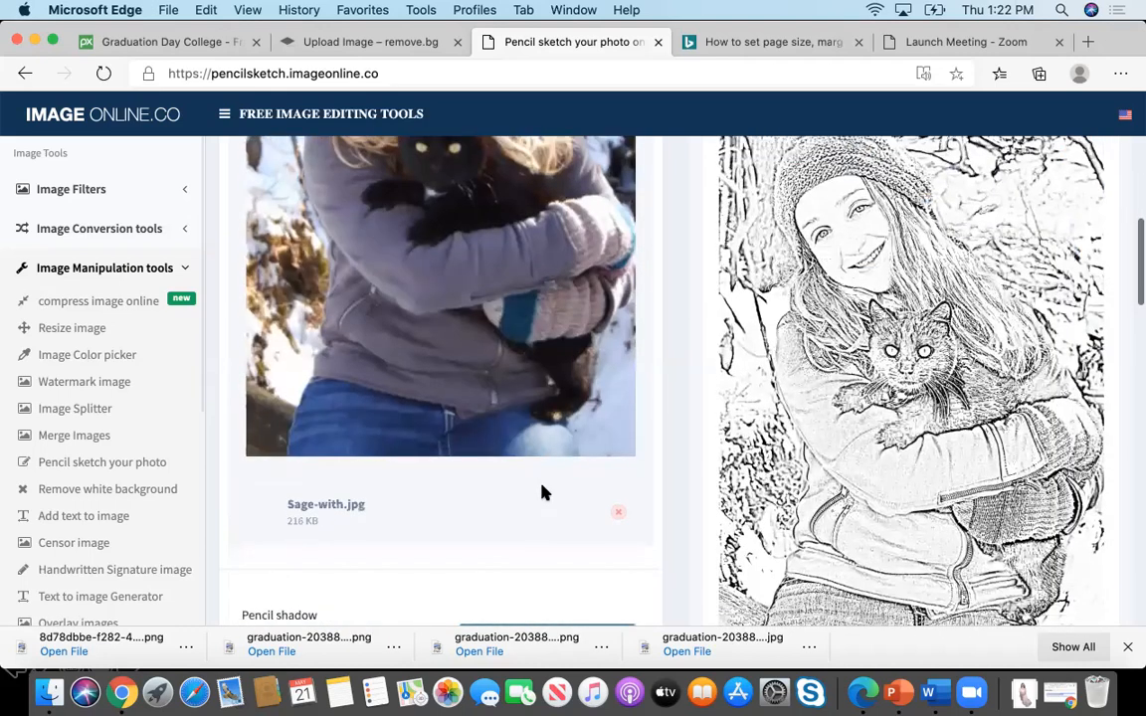
scroll(542, 491, "down", 1)
scroll(421, 484, "down", 2)
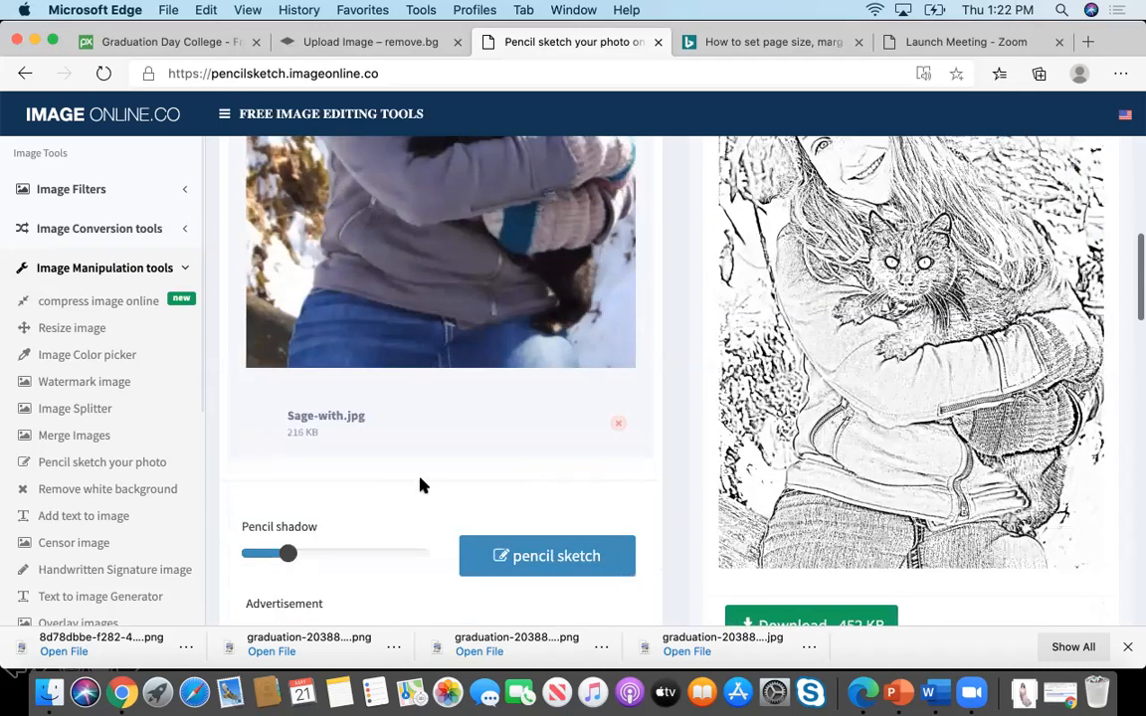
- Set the pencil shadow to 10 and regenerate the sketch of the black cat photo
scroll(422, 484, "down", 1)
left_click_drag(290, 518, 338, 516)
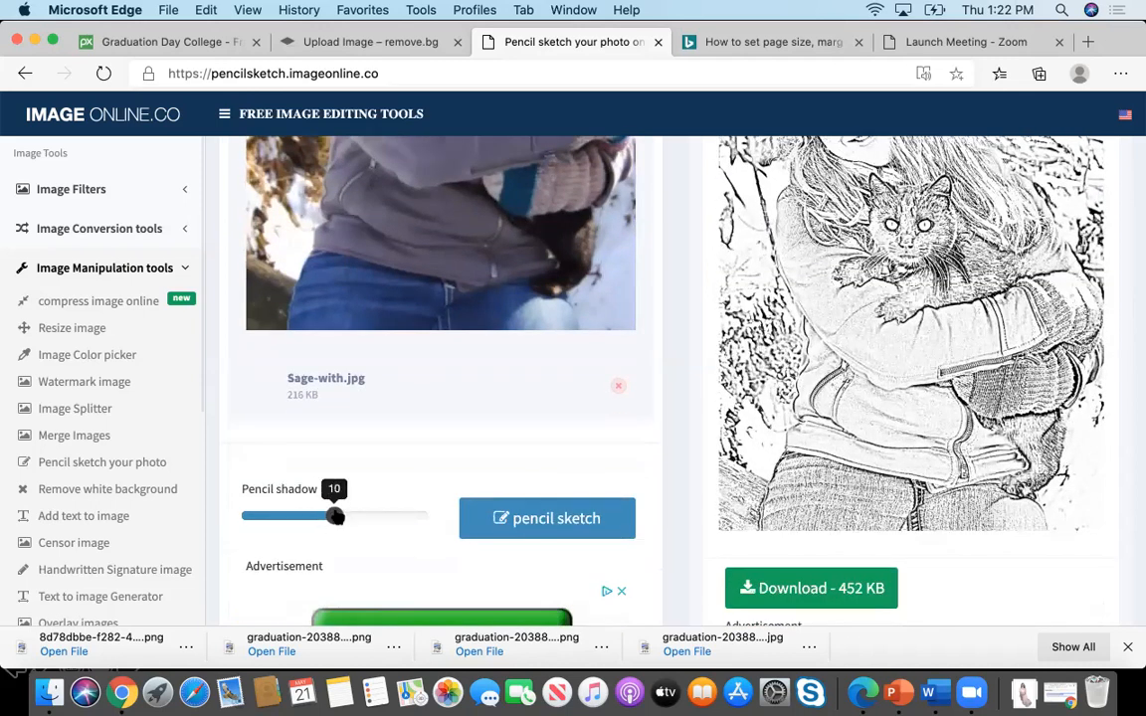
left_click(557, 524)
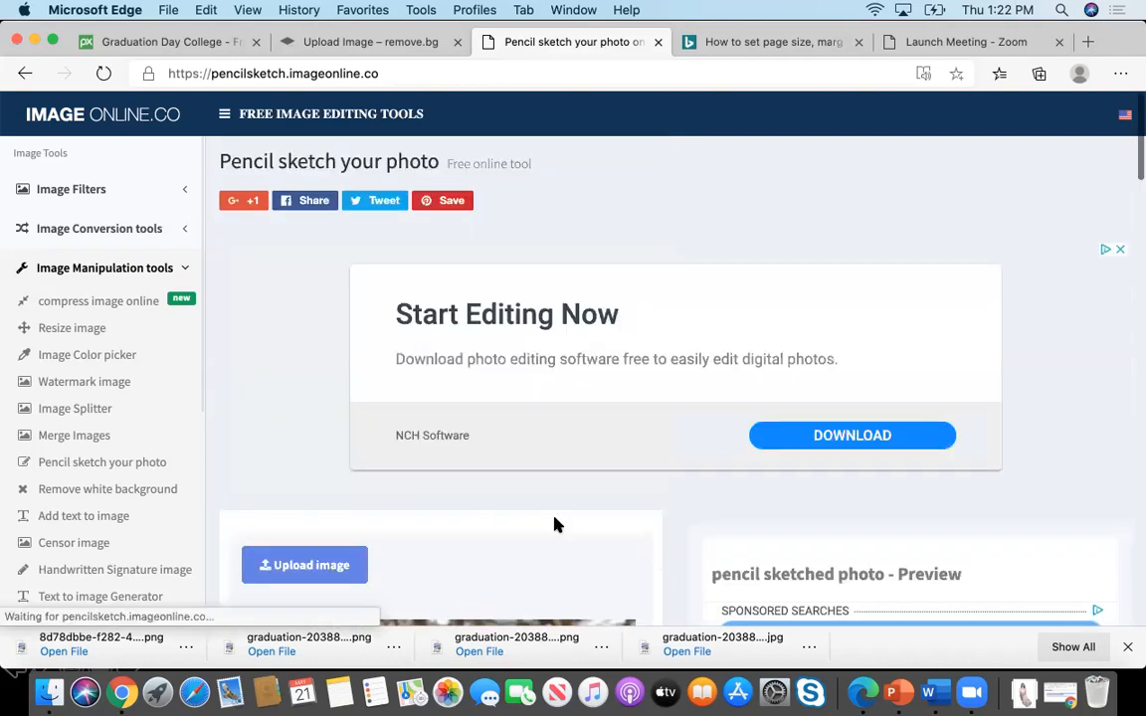
scroll(557, 524, "down", 3)
scroll(555, 524, "down", 4)
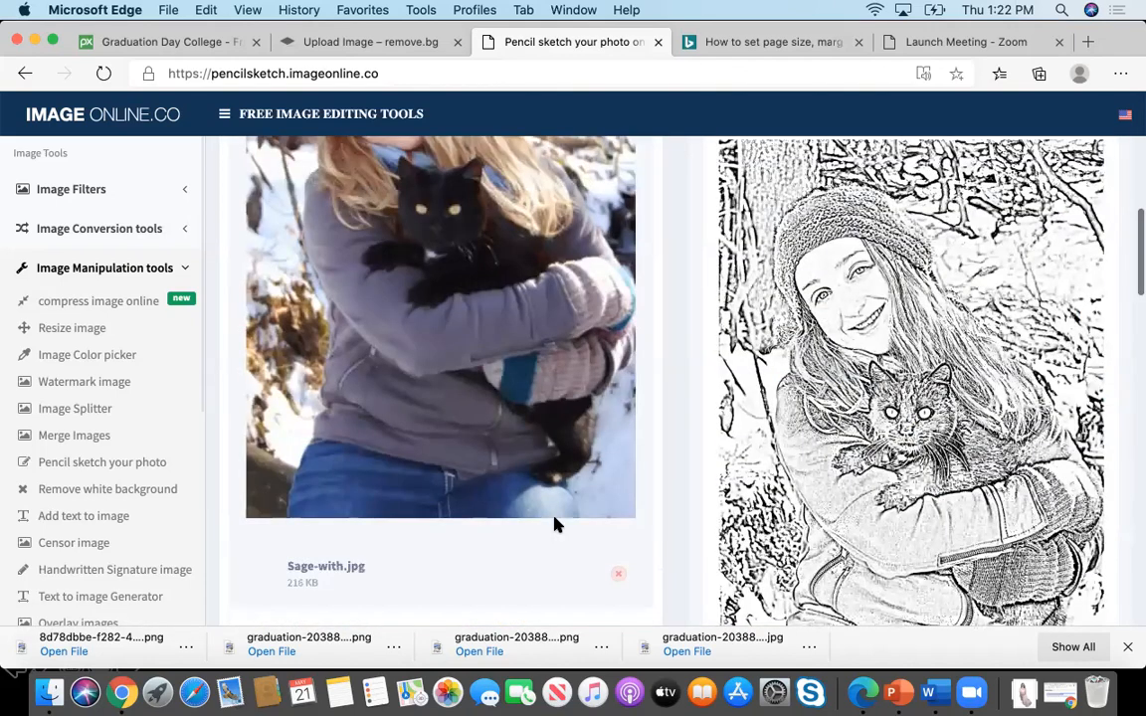
scroll(555, 524, "down", 1)
scroll(557, 524, "down", 1)
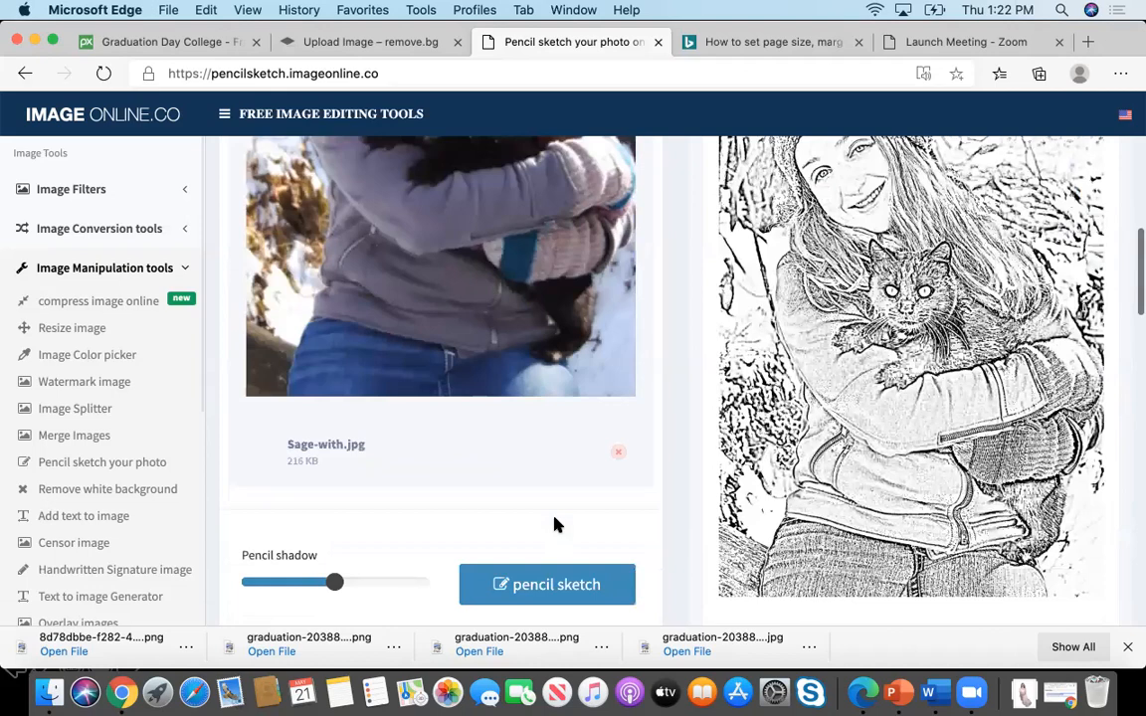
- Review the darker sketch of the woman with the cat and download it
scroll(555, 524, "up", 3)
scroll(555, 525, "up", 1)
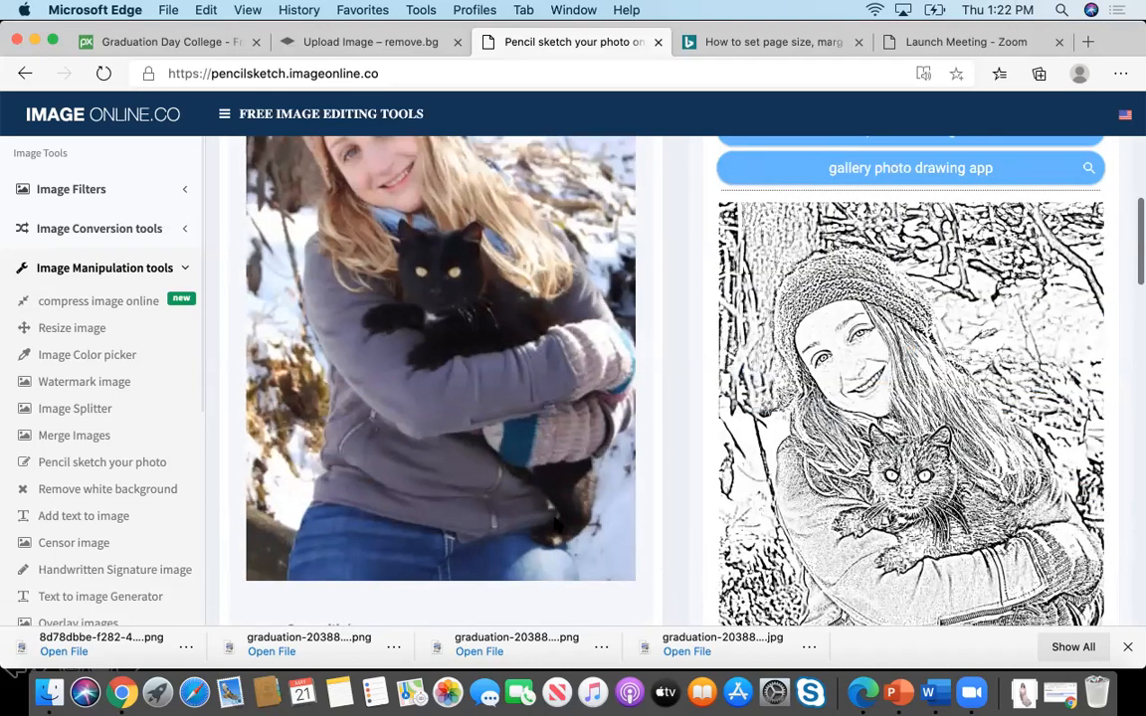
scroll(554, 524, "down", 1)
scroll(555, 524, "down", 3)
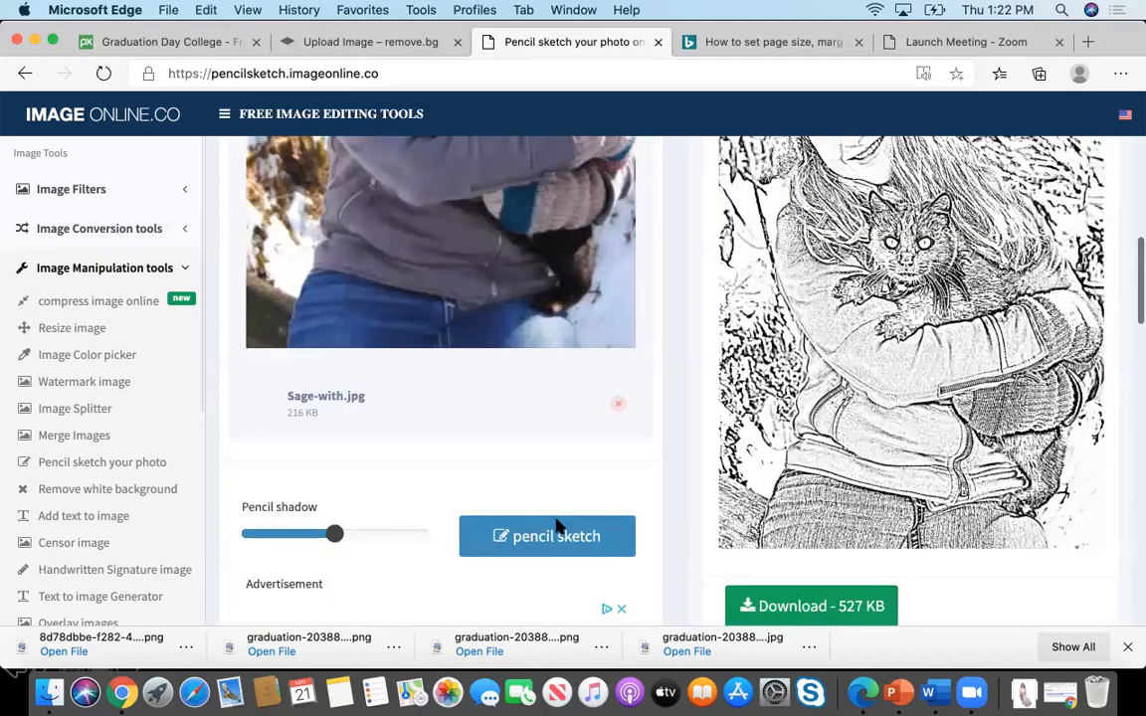
scroll(792, 562, "down", 1)
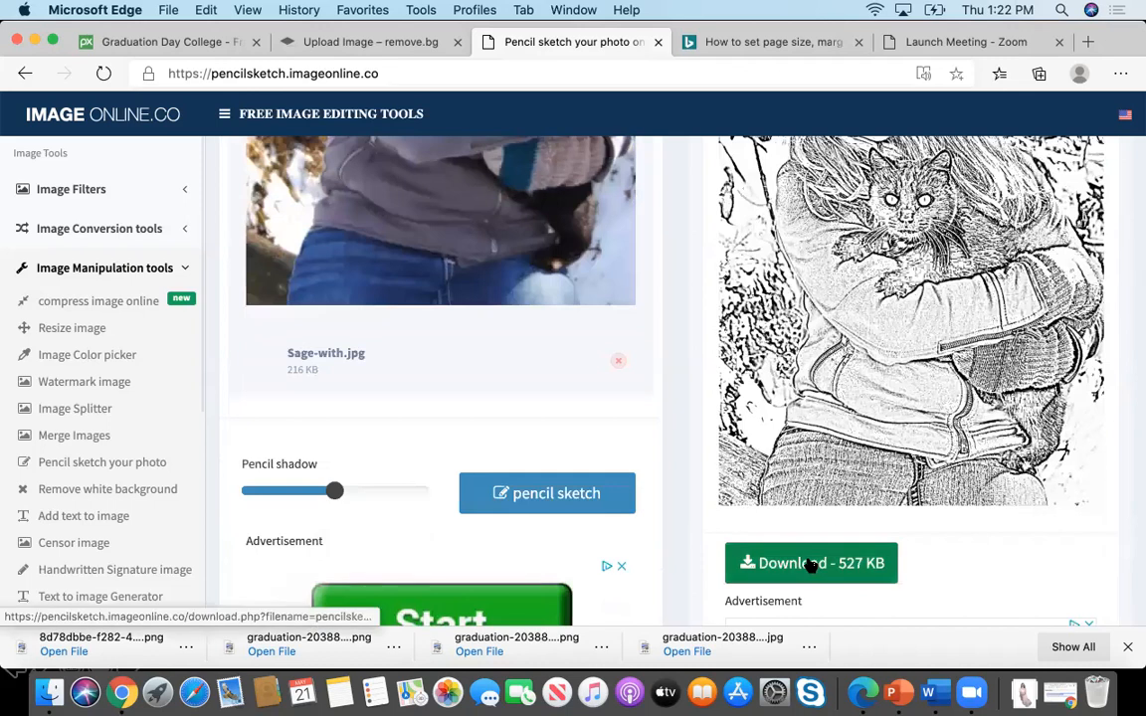
left_click(811, 564)
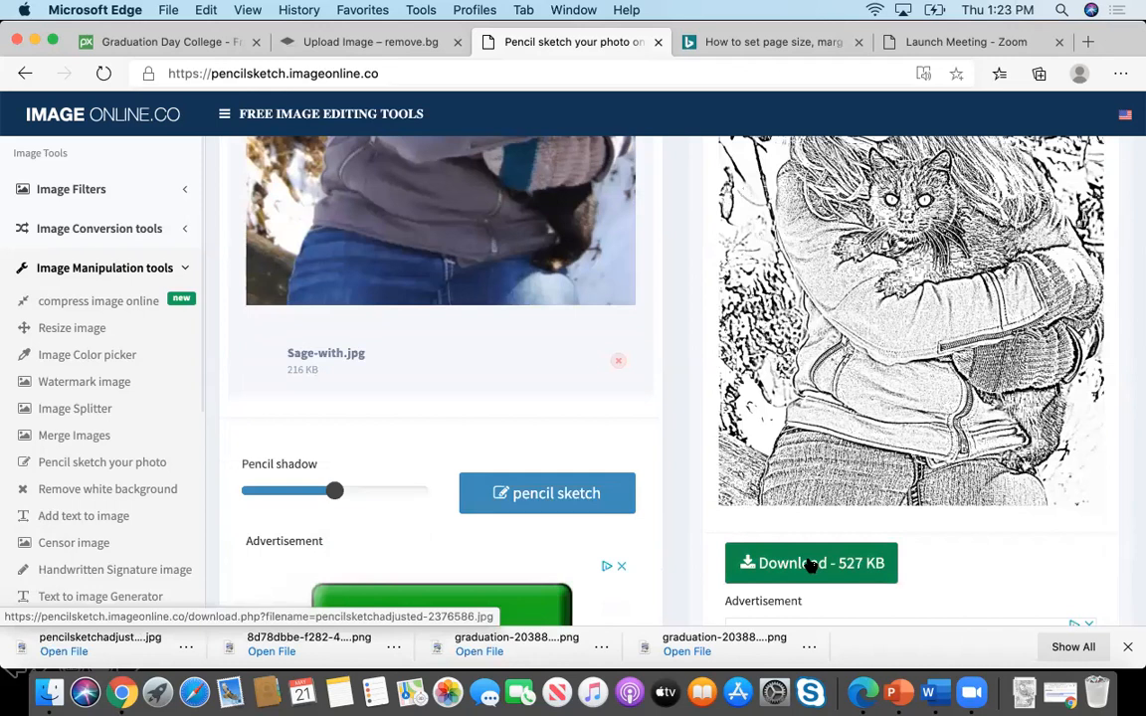
- Upload the robot and girl drawing characters-942125_1280.png from the Downloads folder as the new source image
scroll(810, 565, "up", 4)
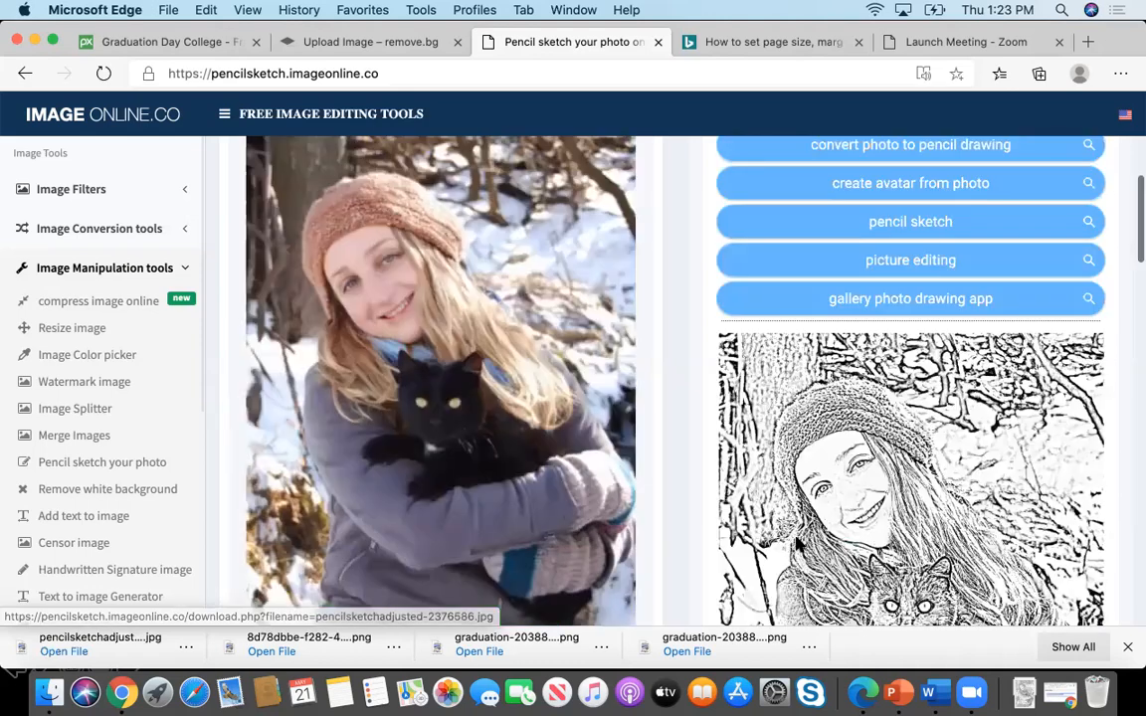
scroll(268, 225, "up", 2)
left_click(284, 227)
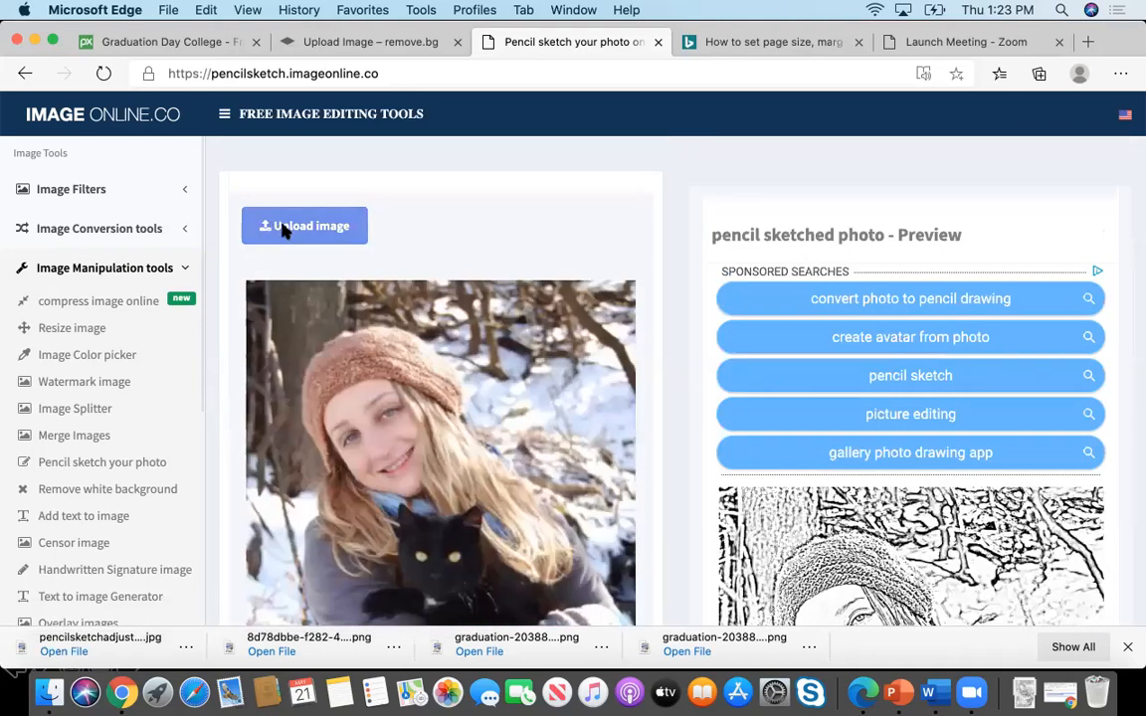
left_click(281, 230)
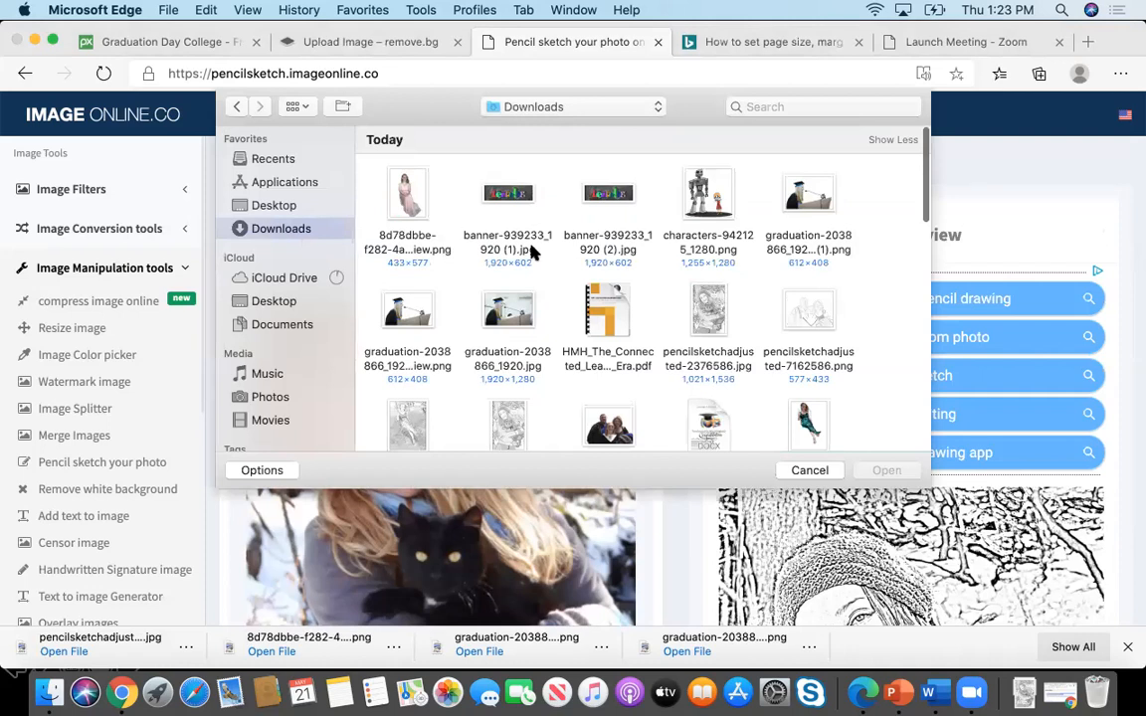
left_click(707, 199)
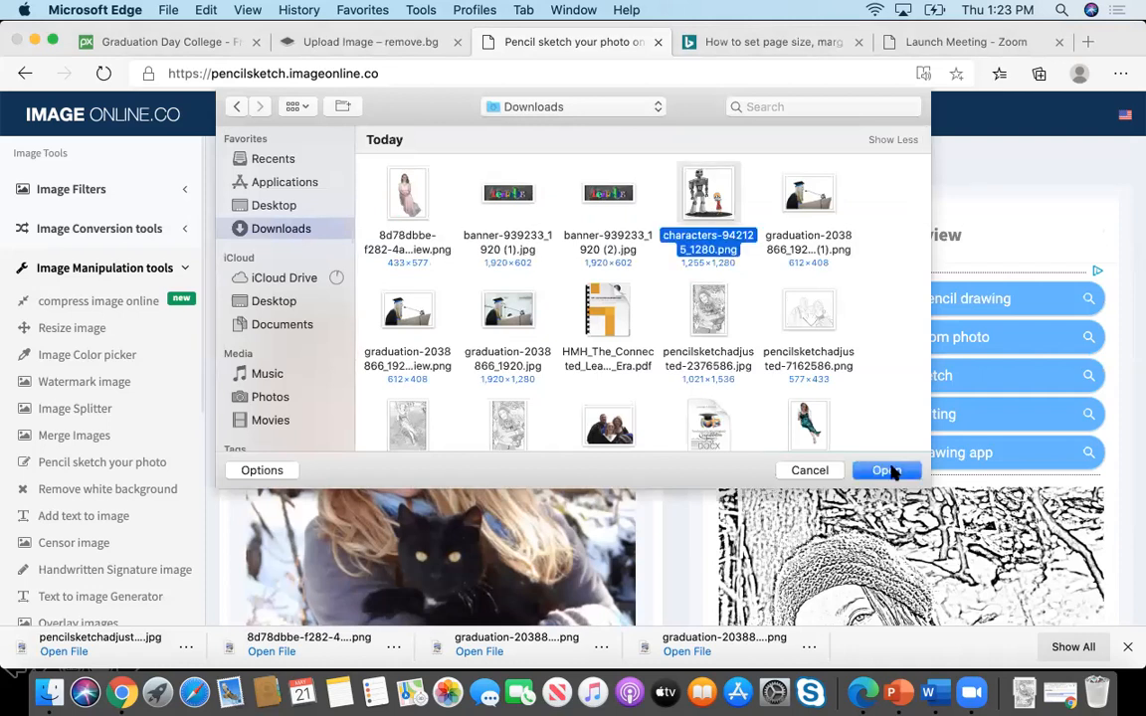
left_click(885, 471)
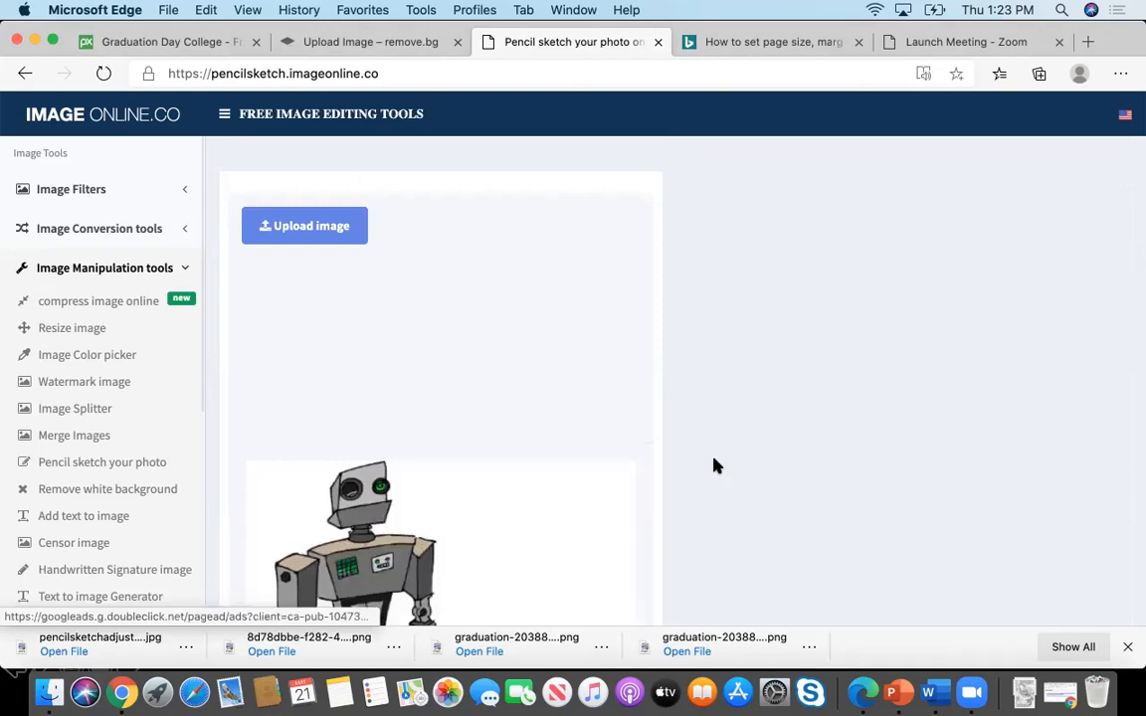
- Generate a pencil sketch of the robot and girl drawing with the default pencil shadow
scroll(713, 465, "down", 3)
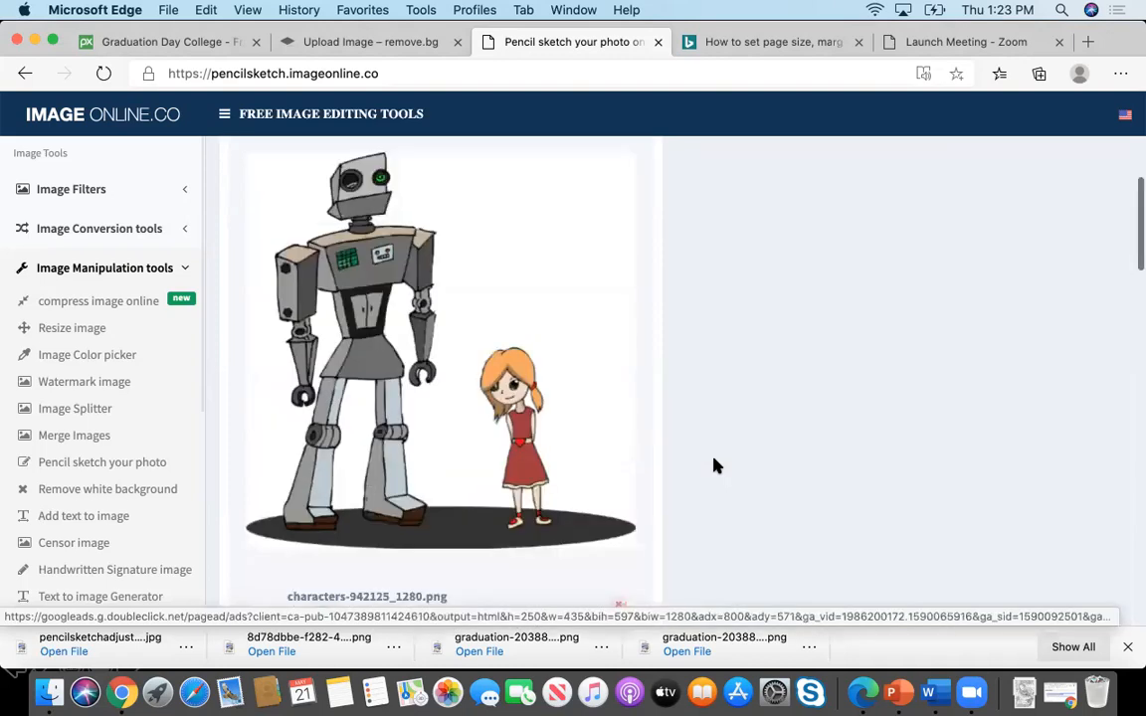
scroll(713, 465, "down", 3)
scroll(591, 529, "down", 2)
left_click(579, 537)
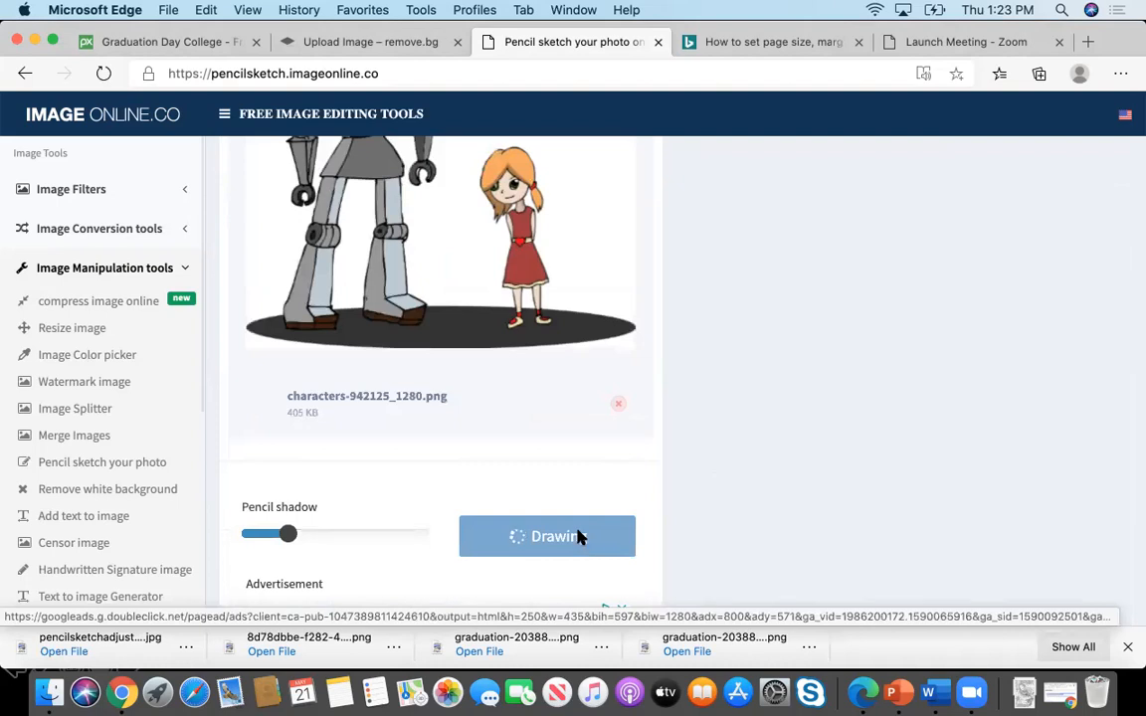
scroll(578, 537, "down", 3)
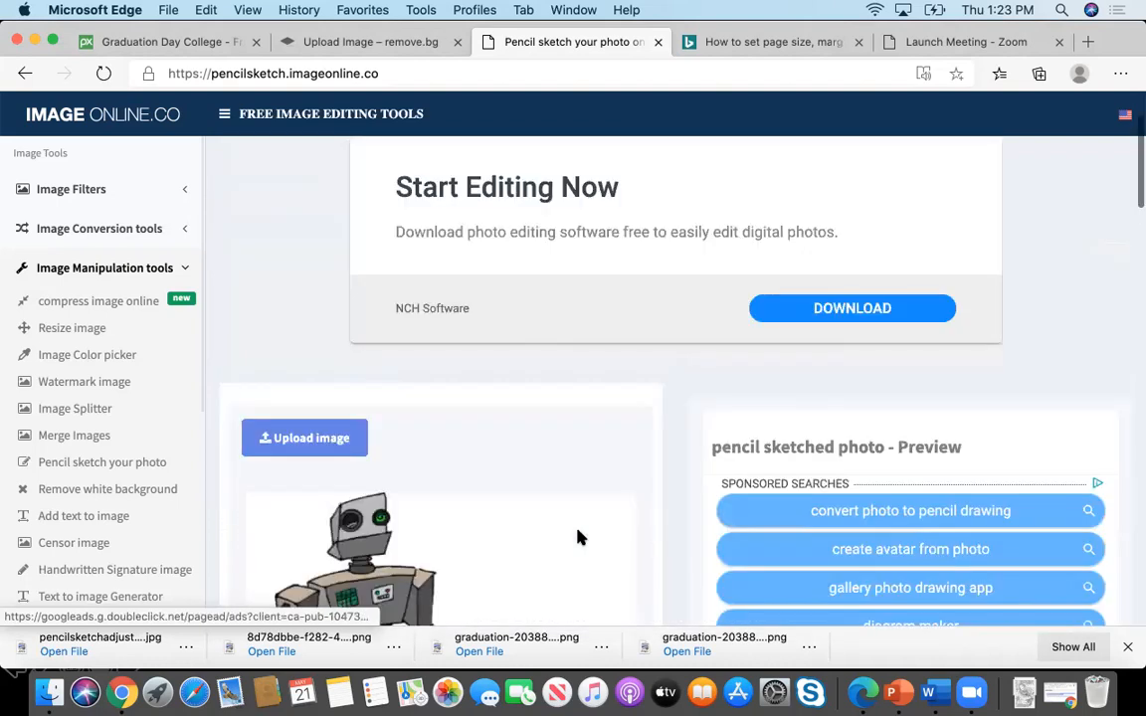
scroll(579, 537, "down", 8)
scroll(578, 538, "down", 3)
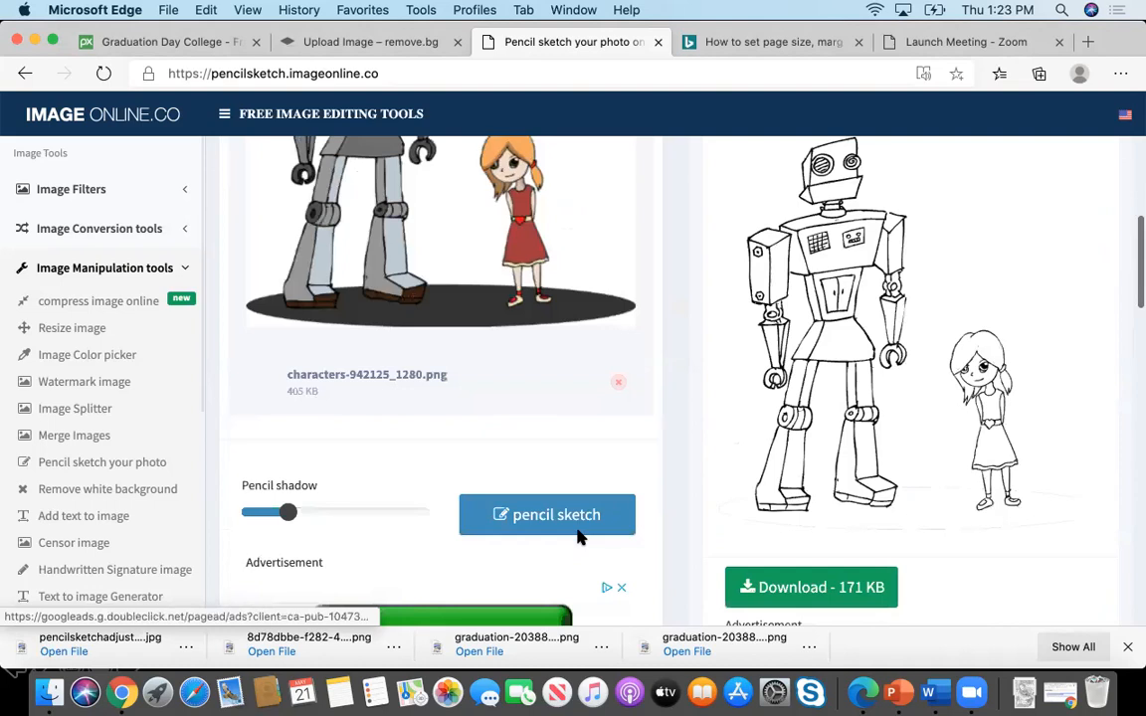
- Check the robot and girl sketch against the original drawing and download it
scroll(579, 537, "up", 2)
scroll(579, 537, "up", 1)
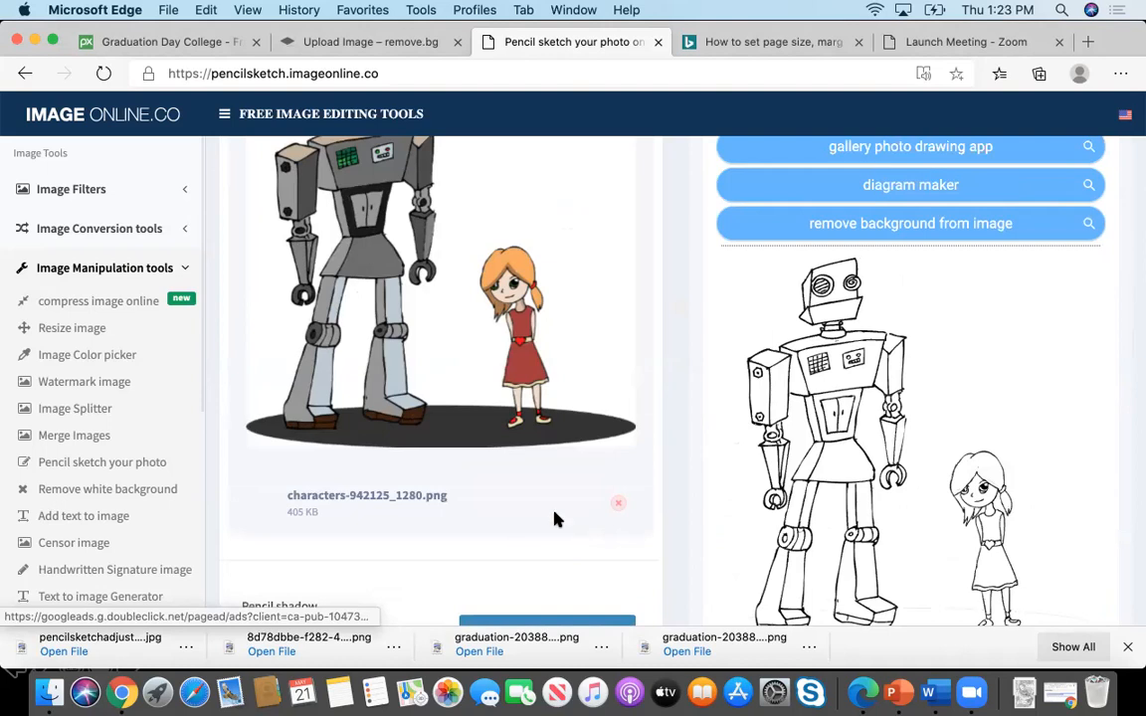
scroll(831, 547, "down", 3)
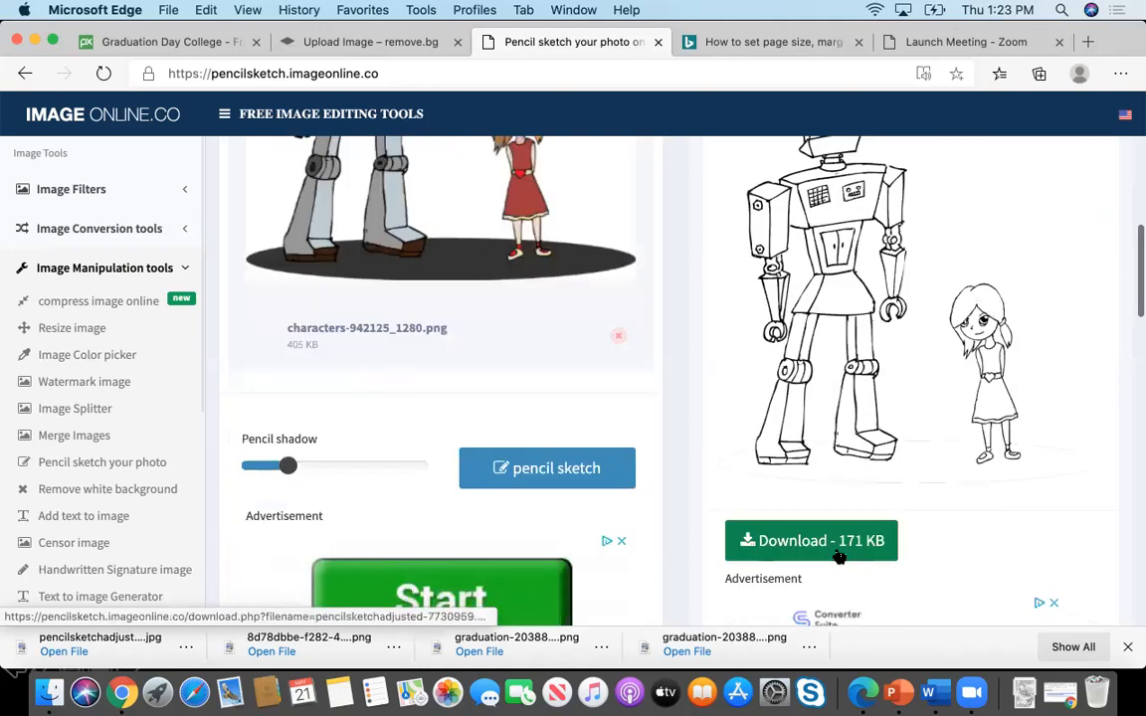
left_click(840, 558)
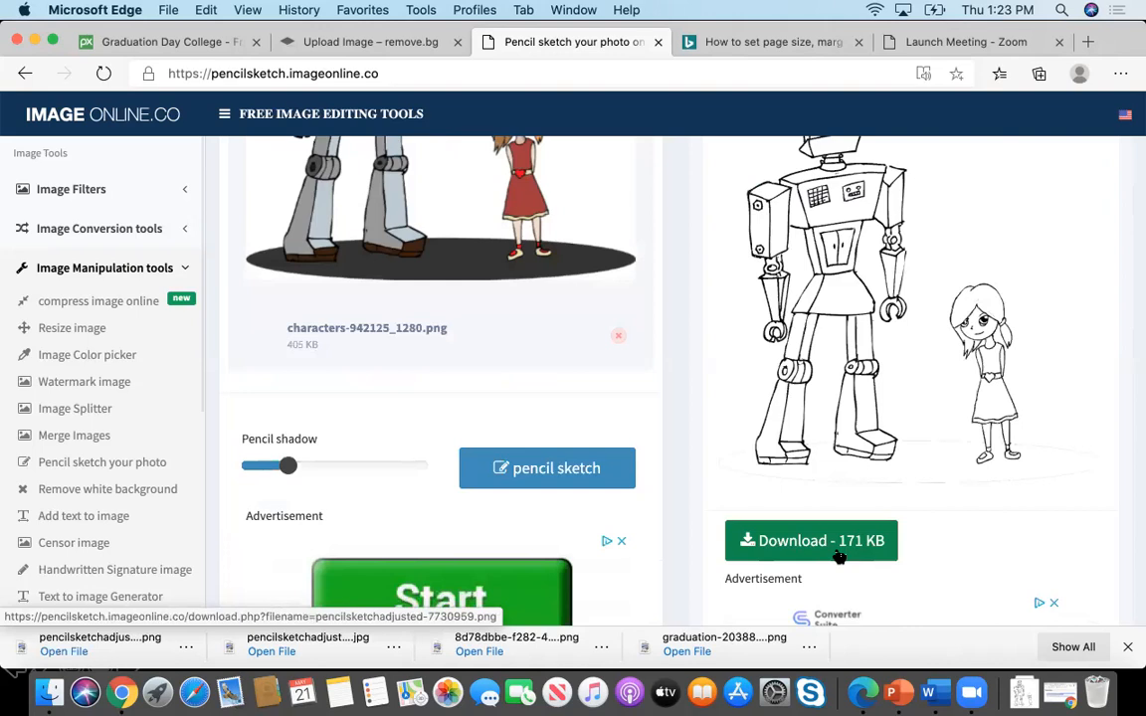
- Switch to Word to bring up the graduation coloring book document
left_click(935, 693)
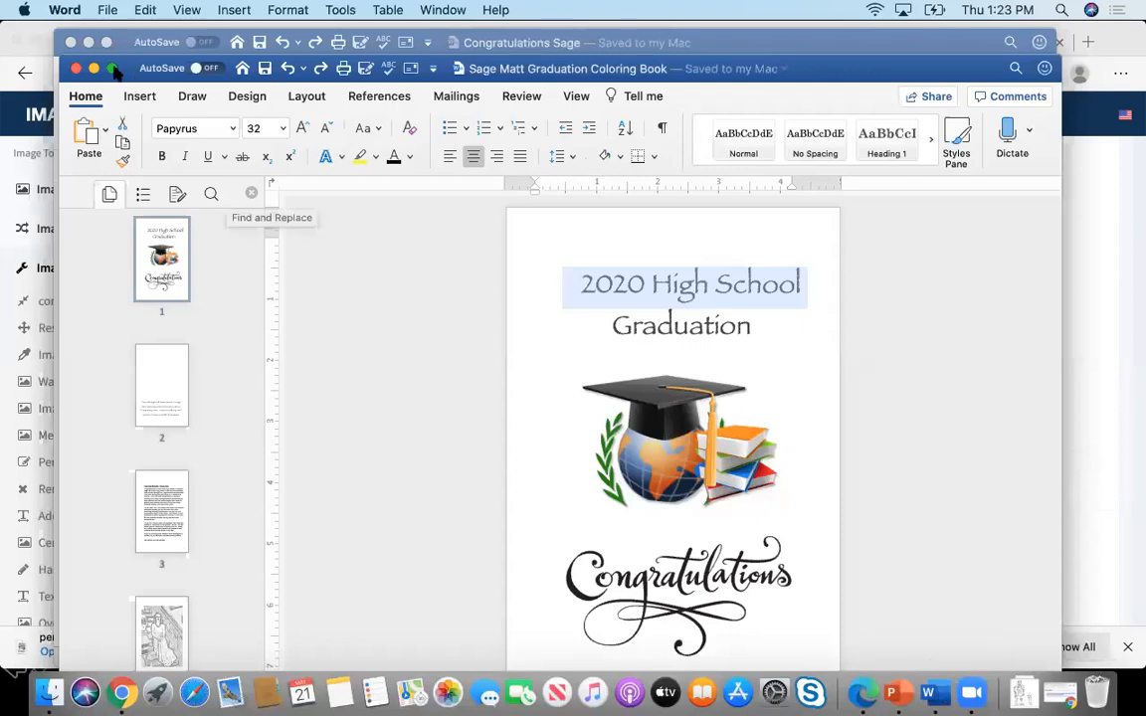
- Expand the coloring book document to full screen and select the graduation cap picture on the cover page
mouse_move(114, 70)
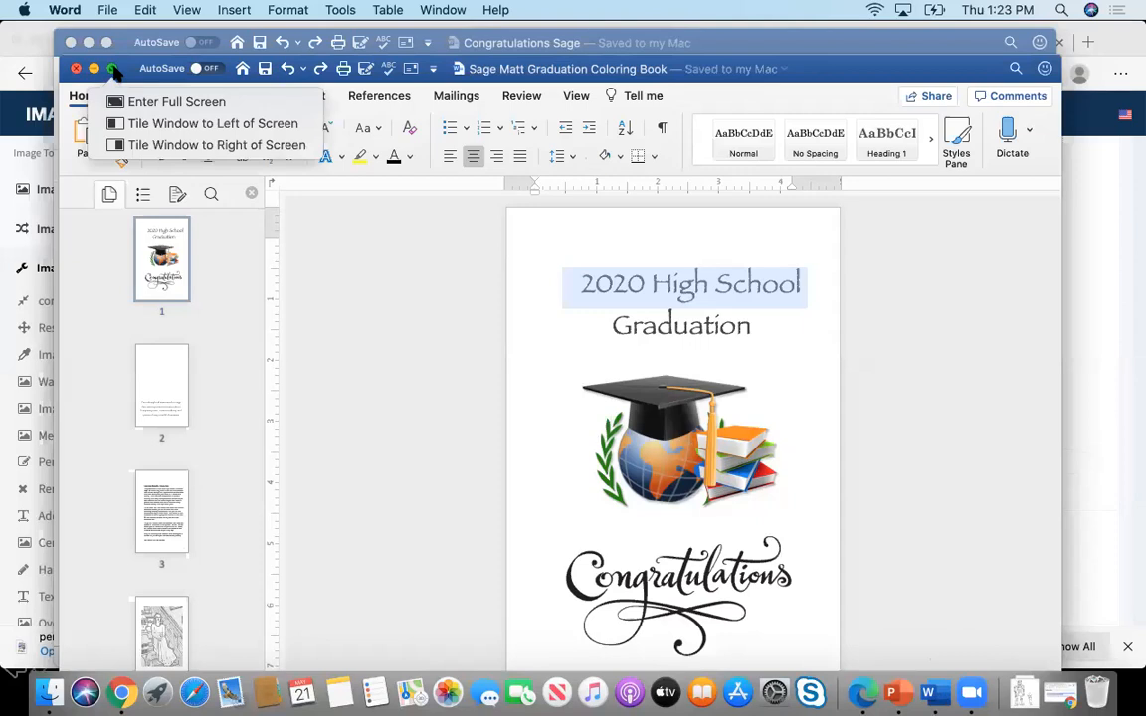
left_click(115, 71)
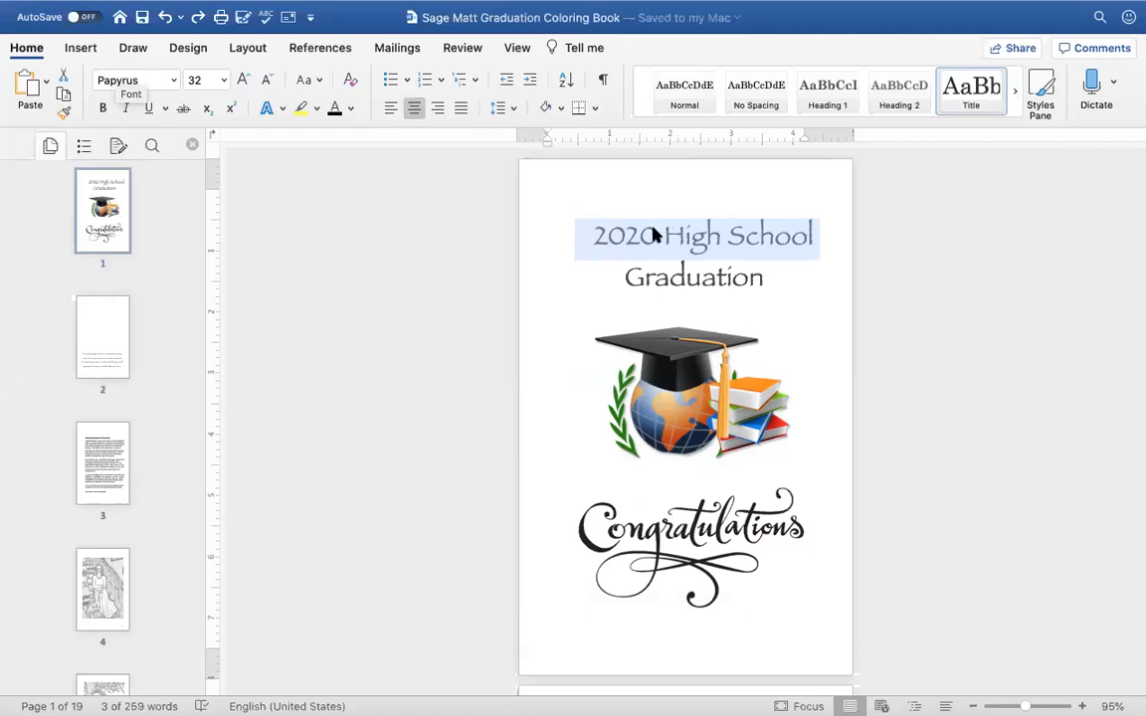
left_click(704, 368)
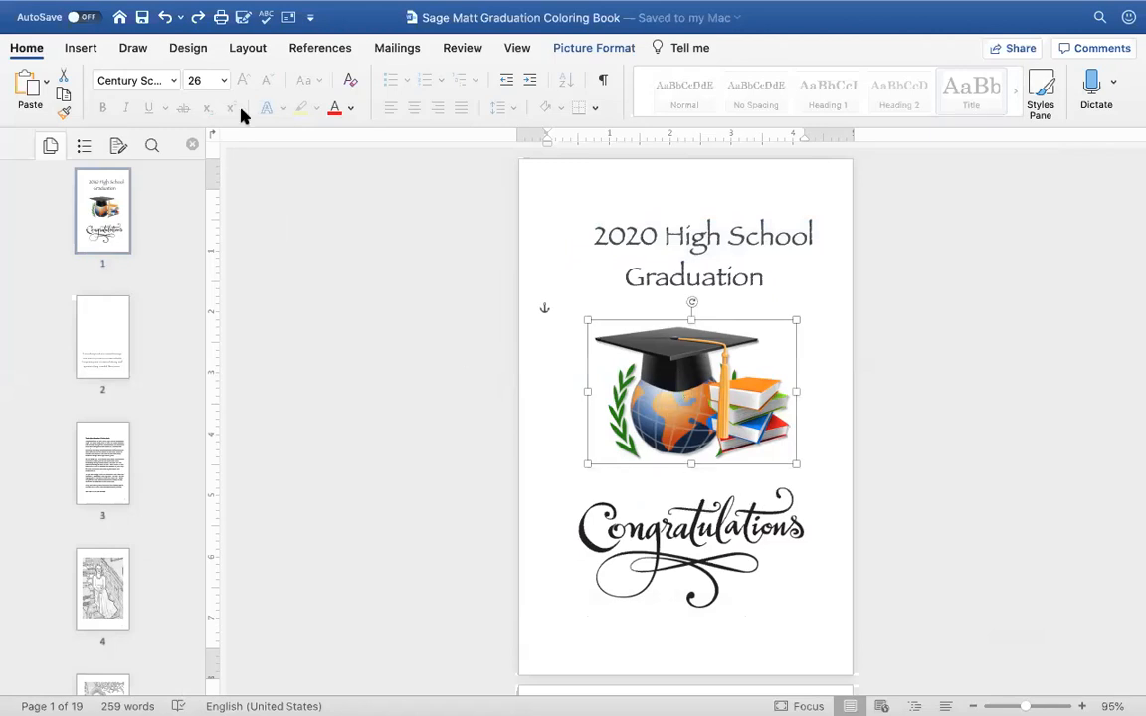
- Open the online picture search for the document and search Bing for "graduation hat"
left_click(81, 47)
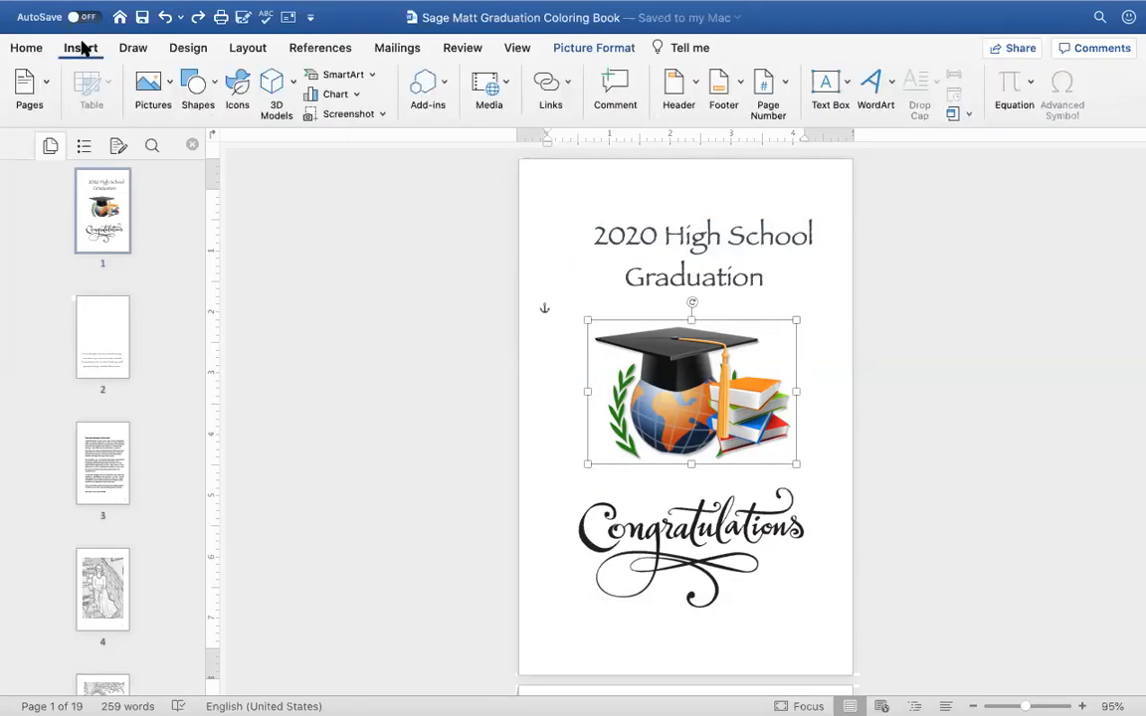
left_click(82, 48)
left_click(83, 48)
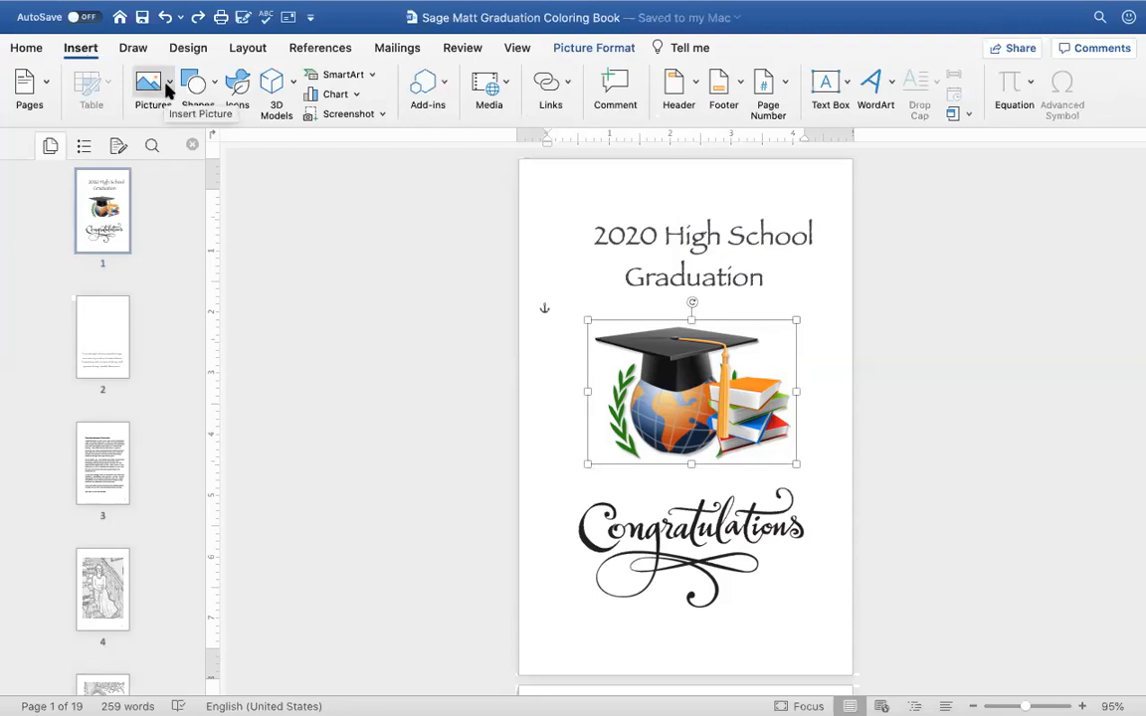
left_click(167, 87)
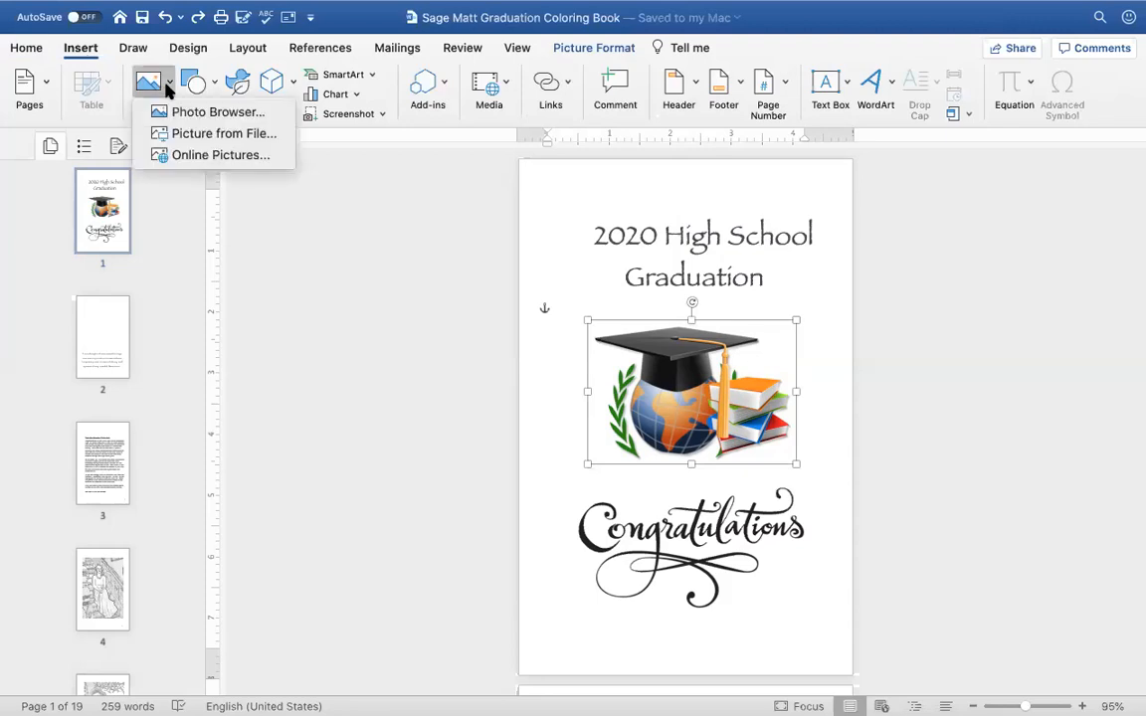
left_click(215, 157)
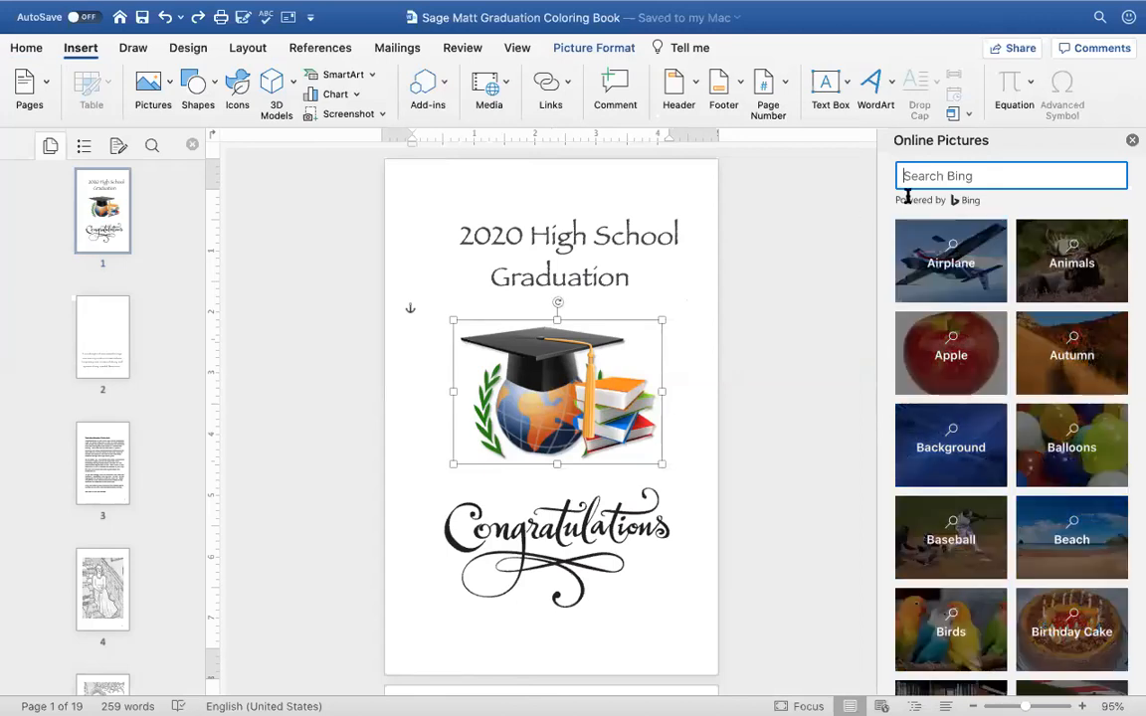
type("grad")
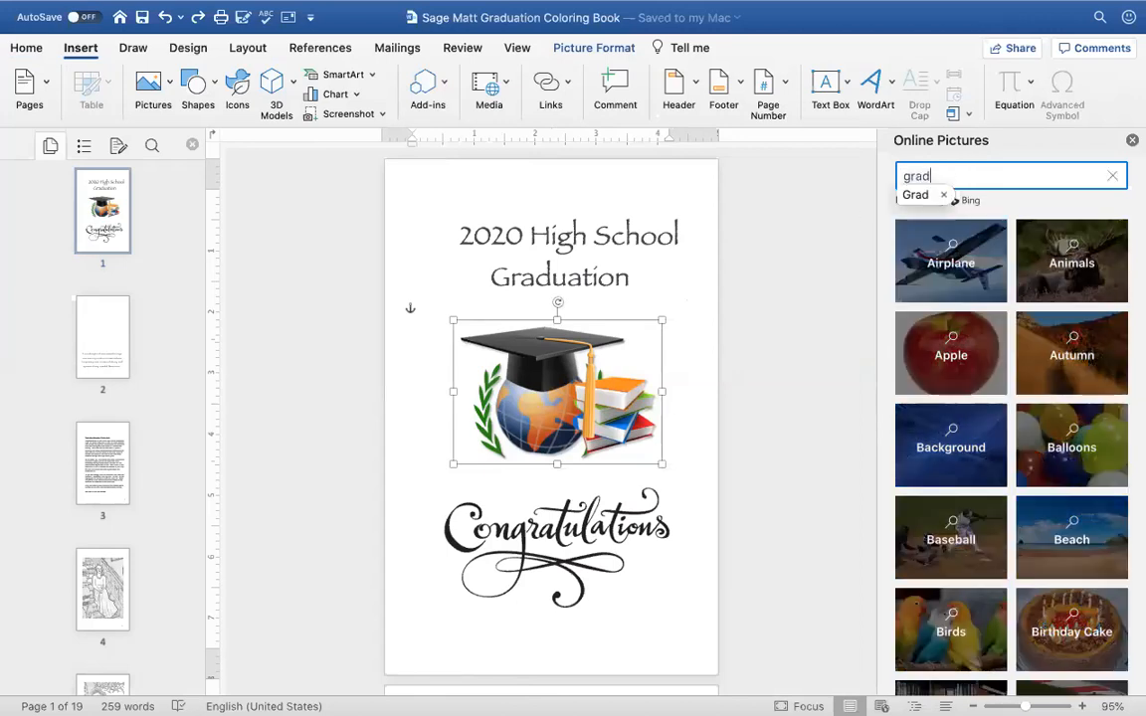
type("uation hat")
key("Return")
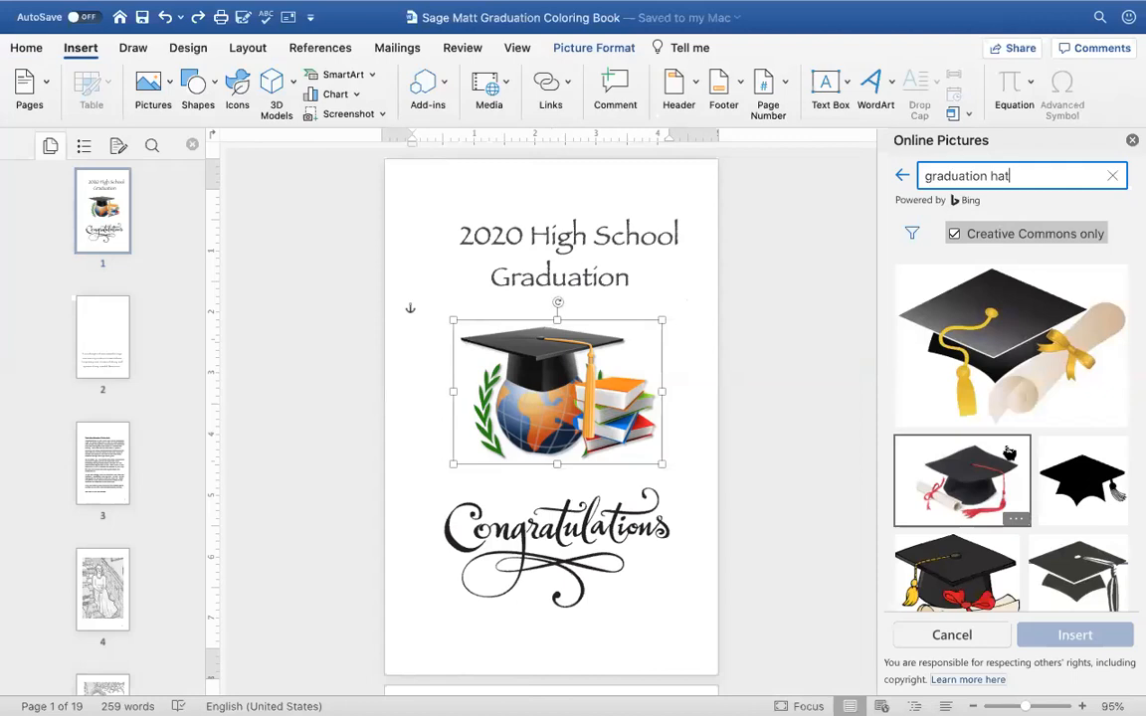
- Browse the Creative Commons graduation hat results for pictures suited to the coloring book cover
scroll(1009, 452, "down", 1)
scroll(1008, 452, "up", 1)
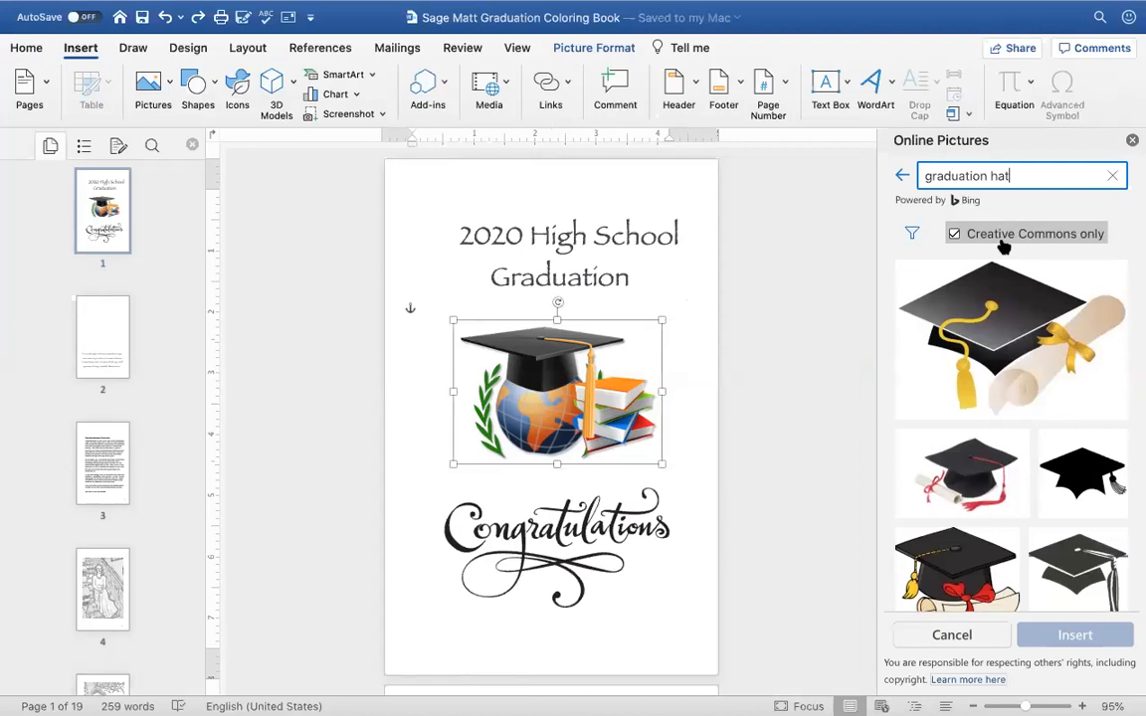
scroll(1041, 346, "down", 5)
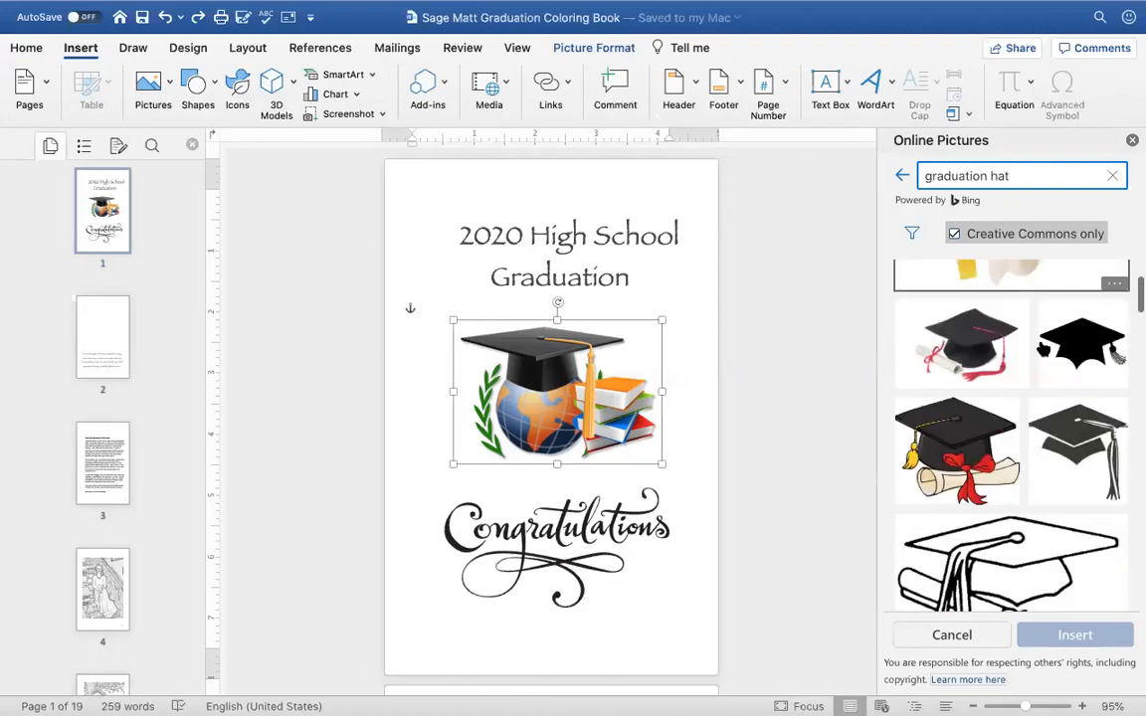
scroll(1041, 346, "down", 4)
scroll(1042, 348, "down", 10)
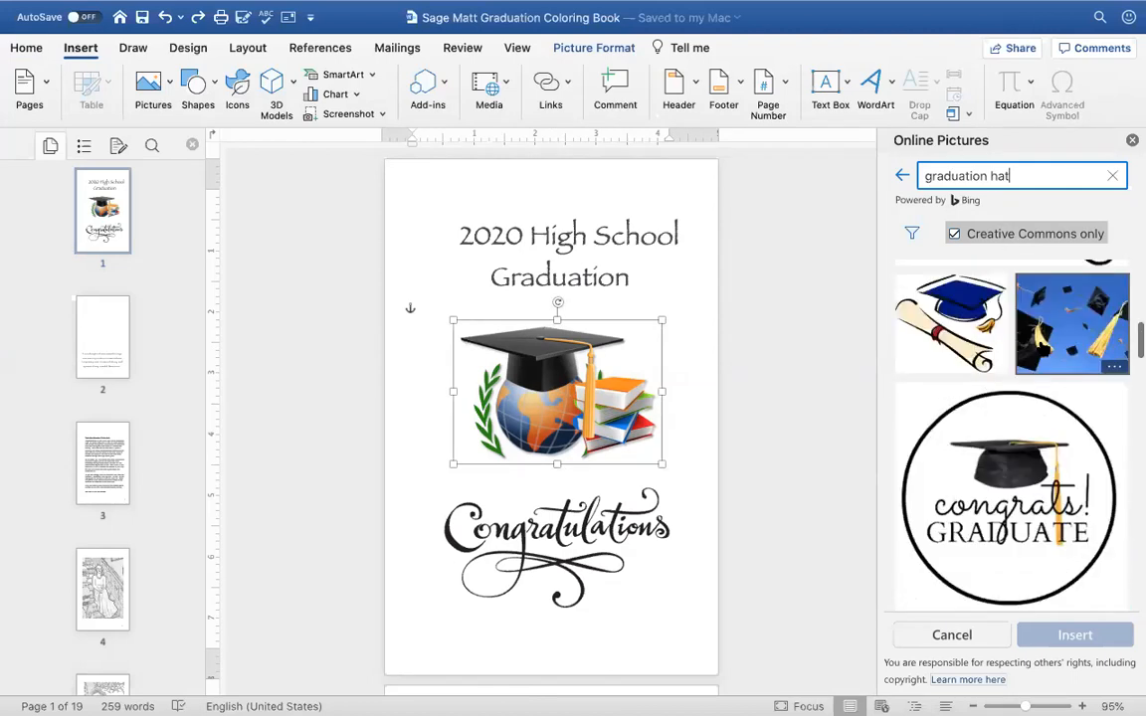
scroll(1042, 348, "down", 10)
scroll(1011, 436, "down", 10)
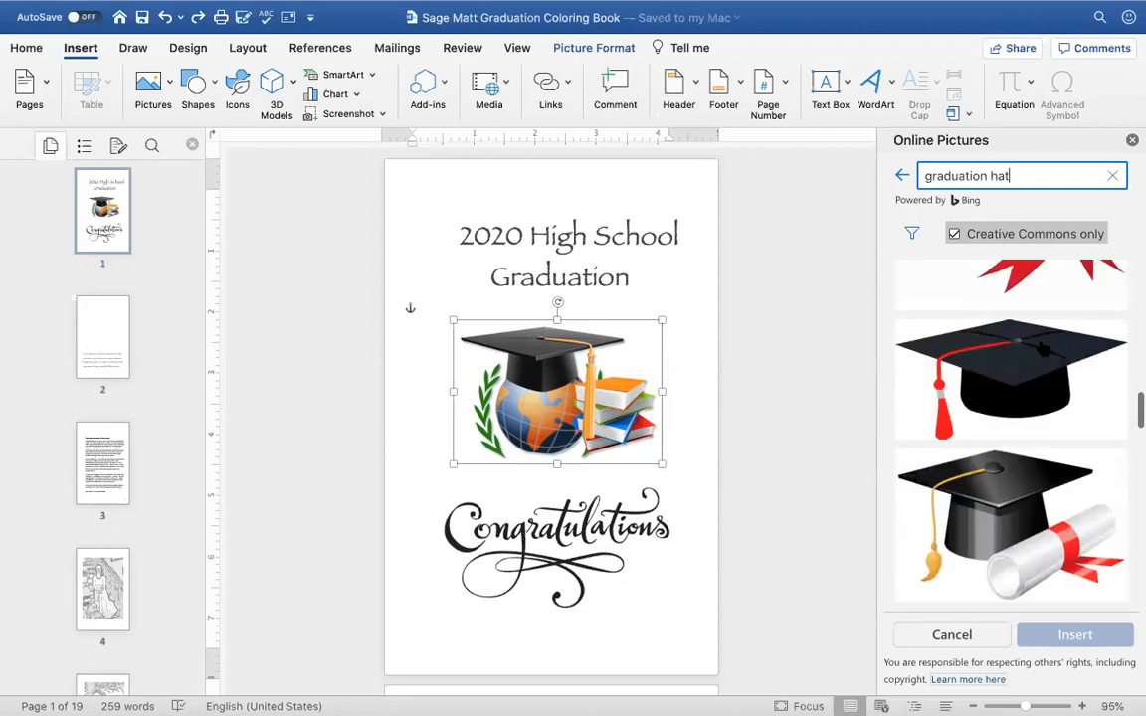
scroll(1010, 436, "down", 5)
scroll(1043, 348, "down", 10)
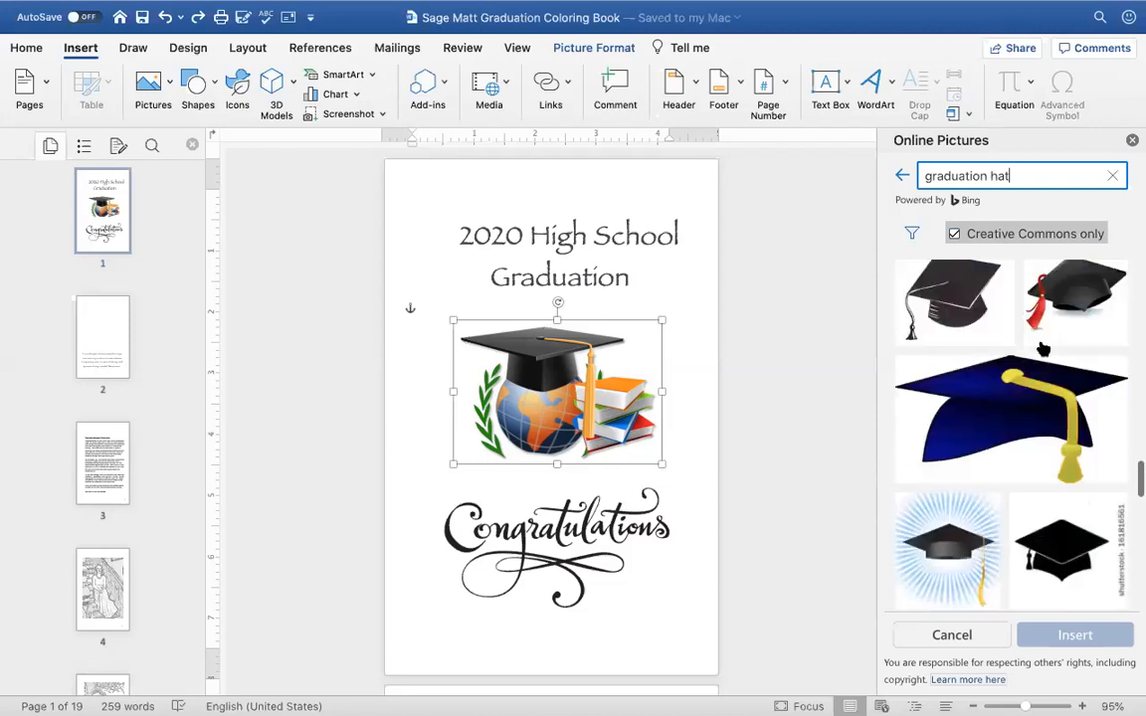
scroll(1042, 348, "down", 10)
scroll(1042, 348, "down", 8)
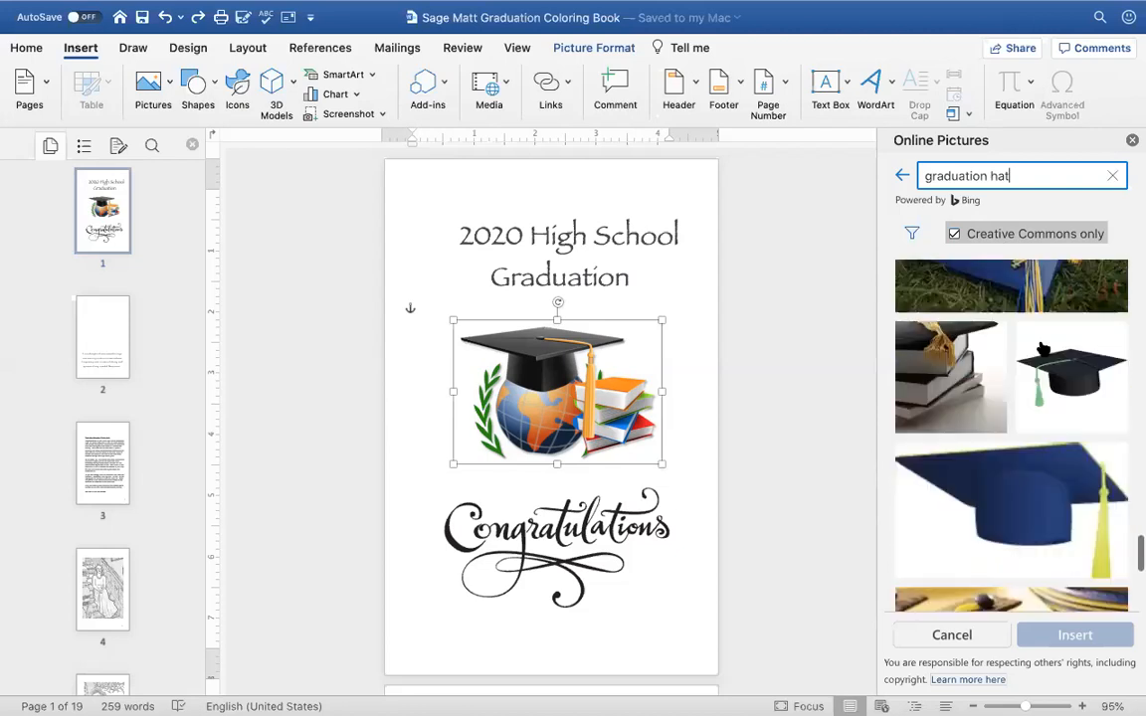
scroll(1042, 348, "down", 10)
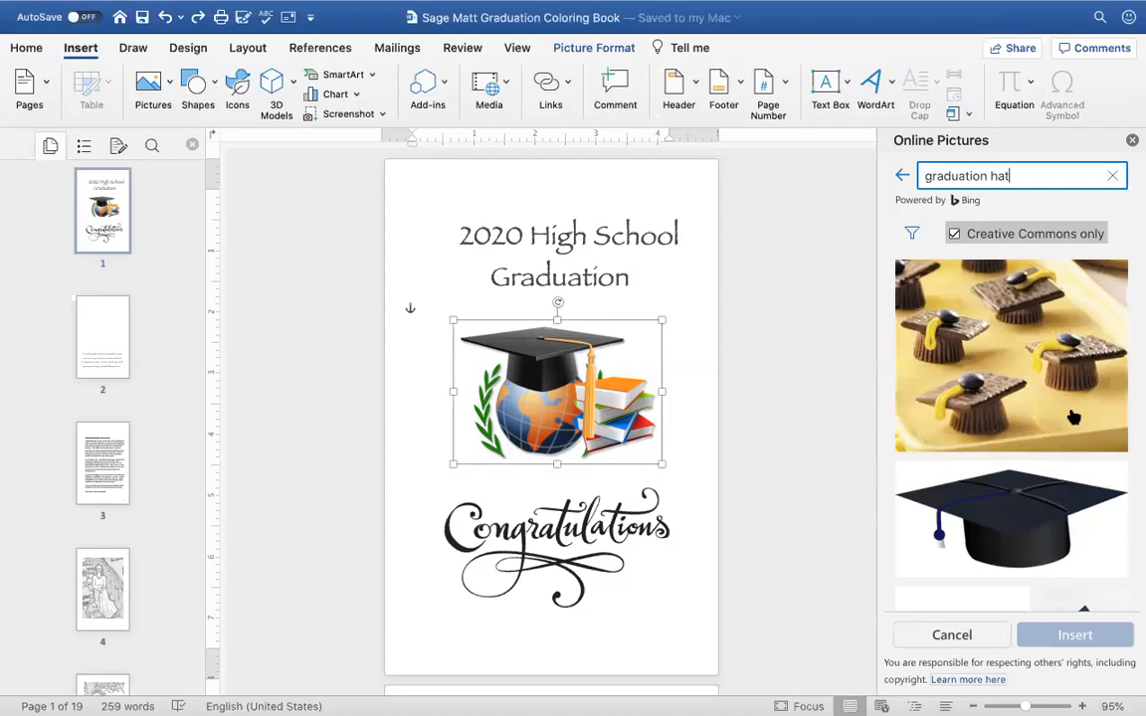
scroll(1073, 418, "down", 4)
scroll(1074, 417, "down", 5)
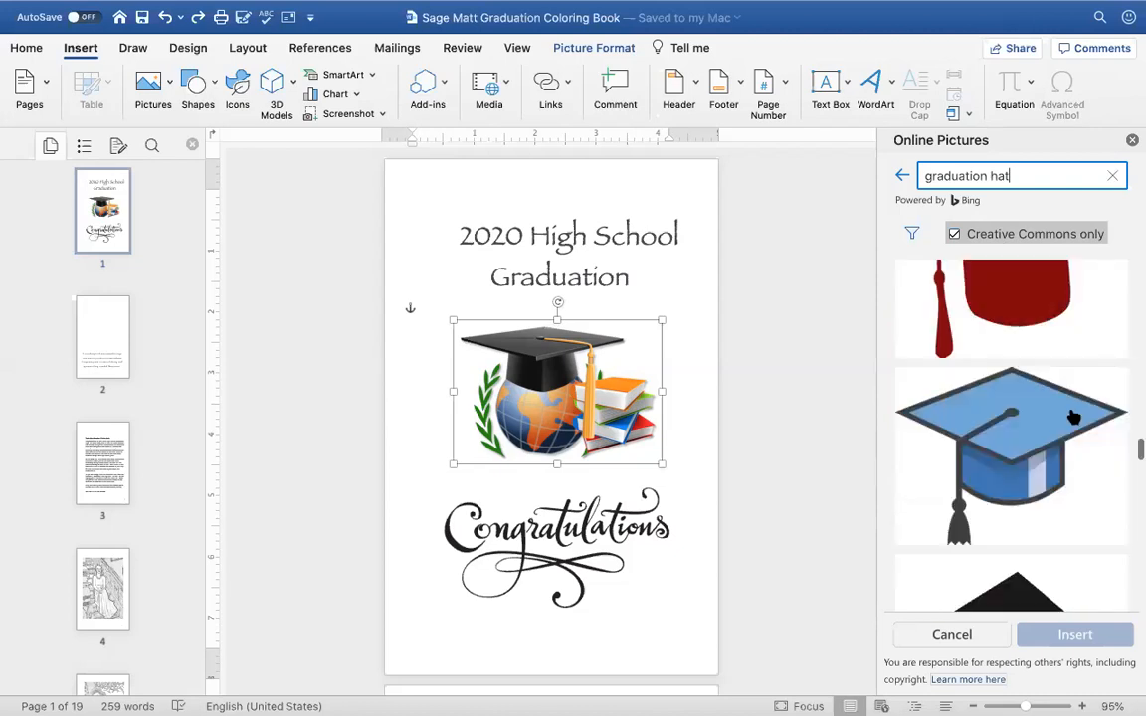
scroll(1073, 417, "down", 6)
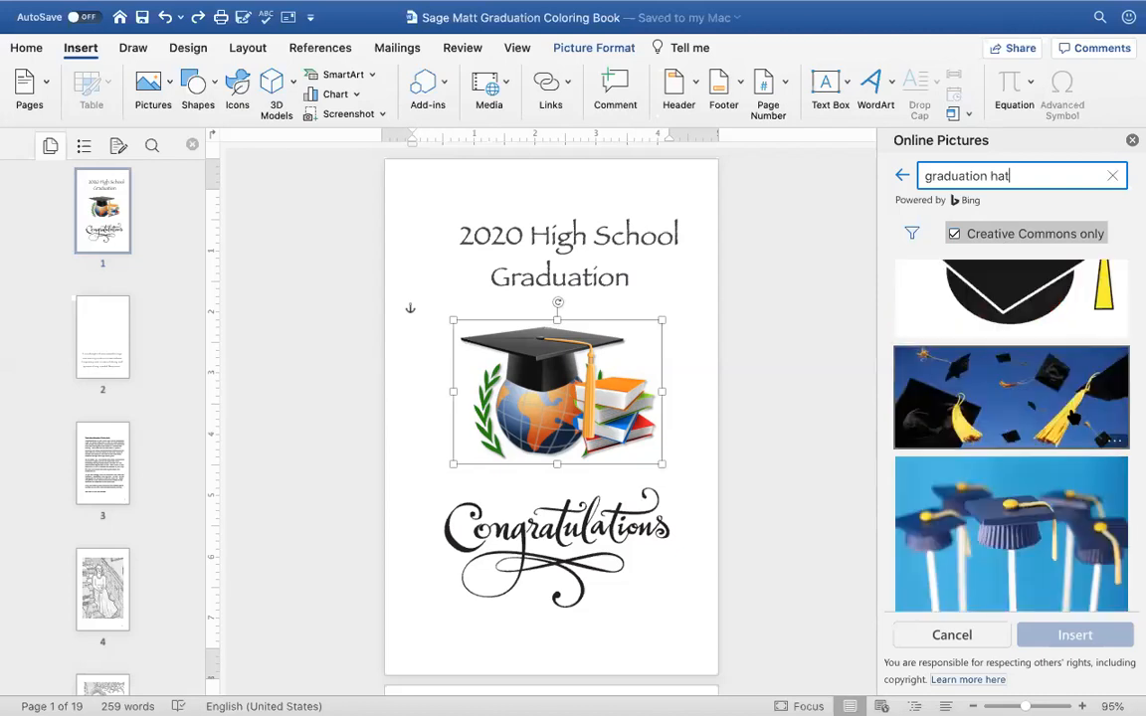
- Select the Congratulations lettering on the cover and search online pictures for "graduation word"
left_click(633, 534)
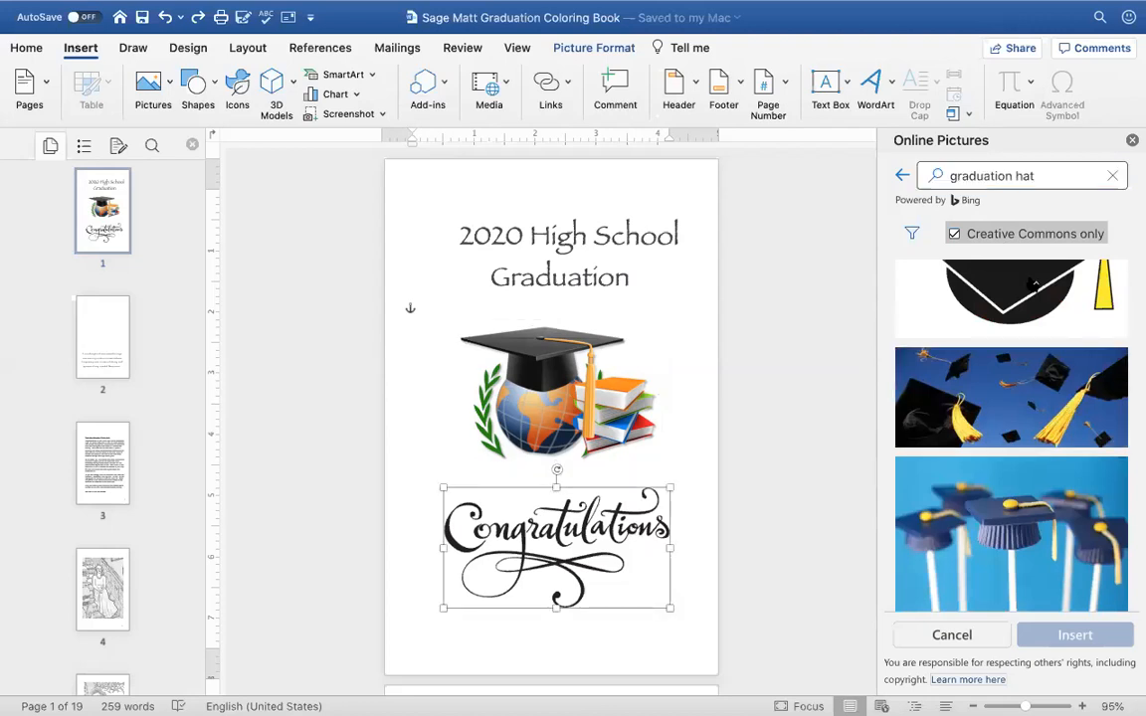
left_click(1046, 175)
key("BackSpace")
key("BackSpace")
key("BackSpace")
key("BackSpace")
type("word")
key("Return")
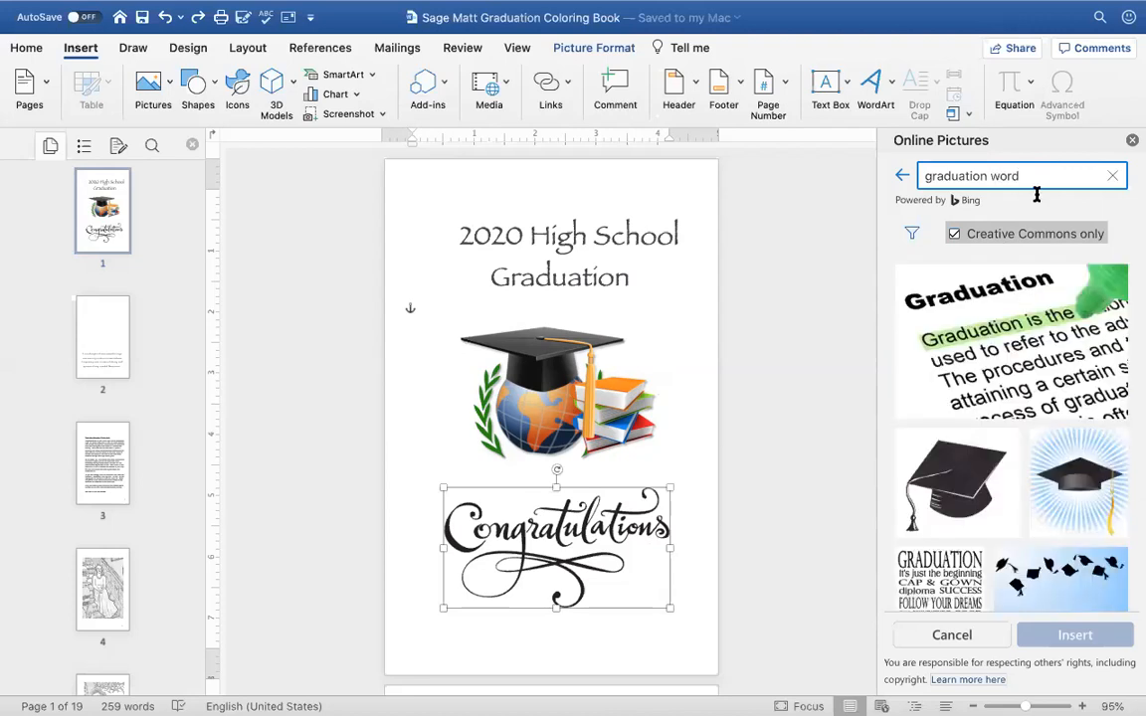
- Browse the graduation word results for the Congratulations lettering used on the cover
scroll(1122, 395, "down", 3)
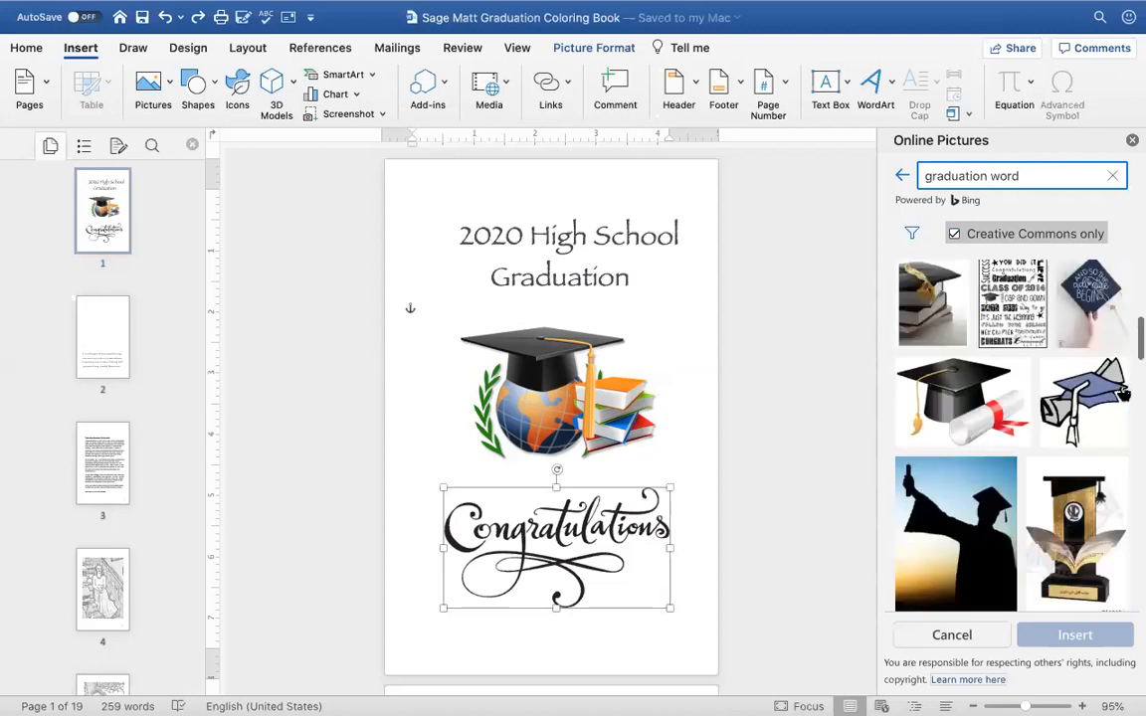
scroll(1124, 395, "down", 2)
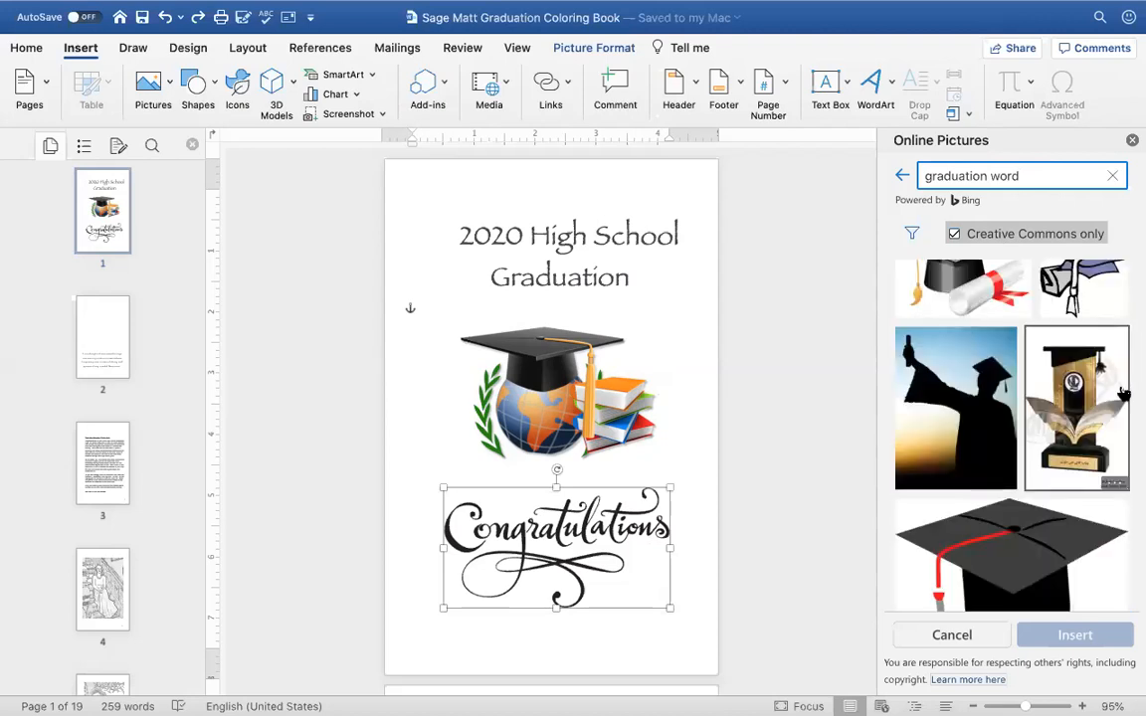
scroll(1123, 394, "down", 3)
scroll(1123, 395, "down", 2)
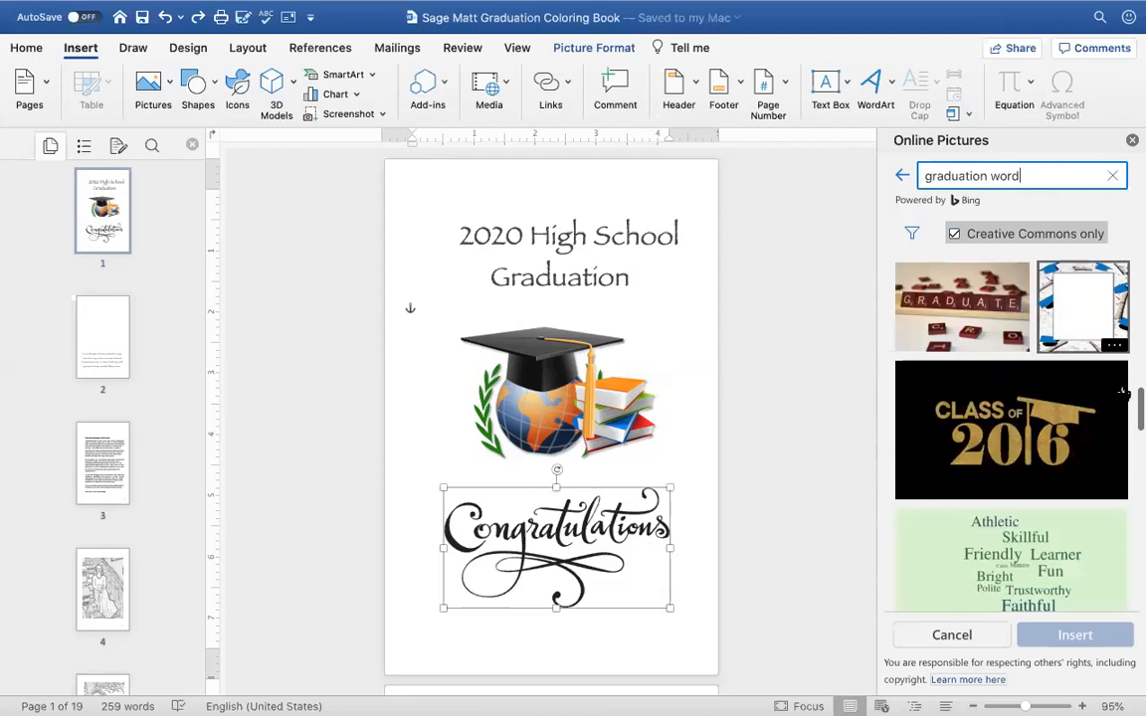
scroll(1122, 395, "down", 2)
scroll(1123, 395, "down", 3)
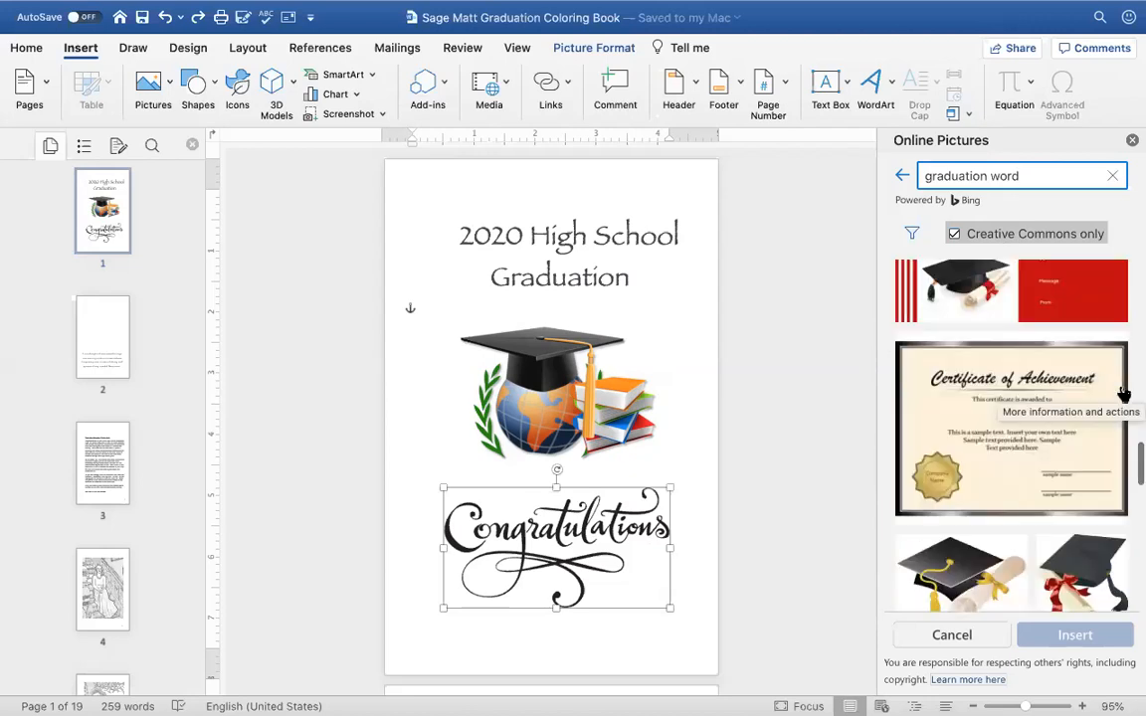
scroll(1123, 395, "down", 2)
scroll(1123, 395, "down", 2)
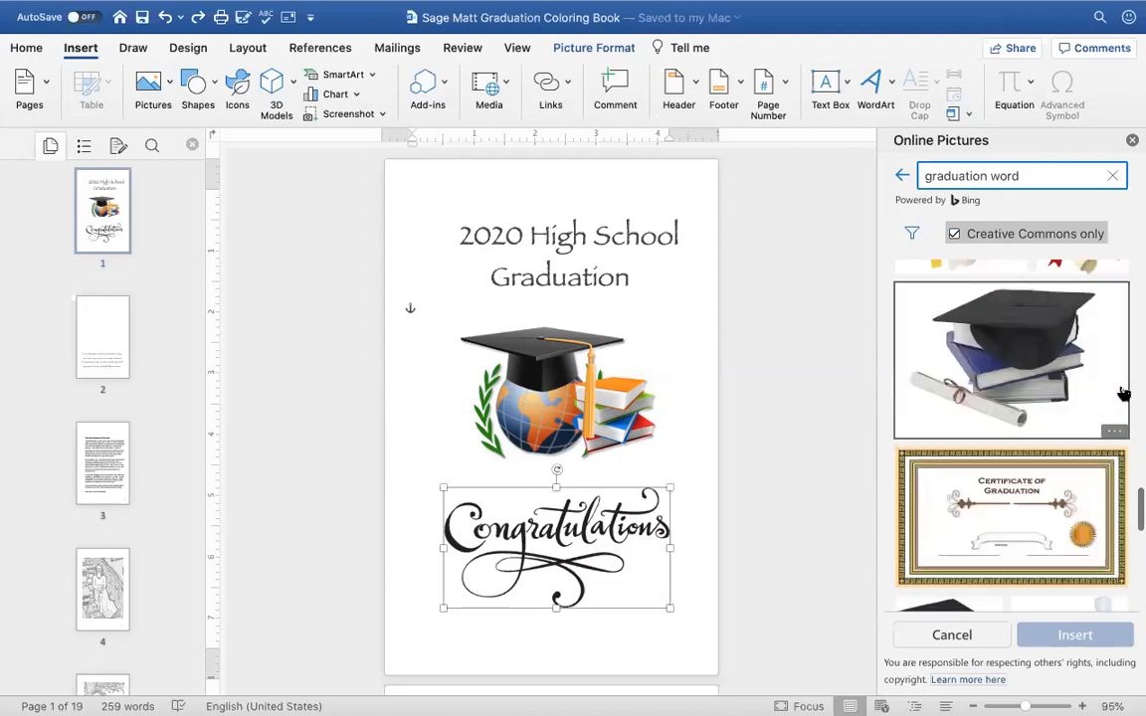
scroll(1123, 395, "down", 2)
scroll(1123, 395, "down", 3)
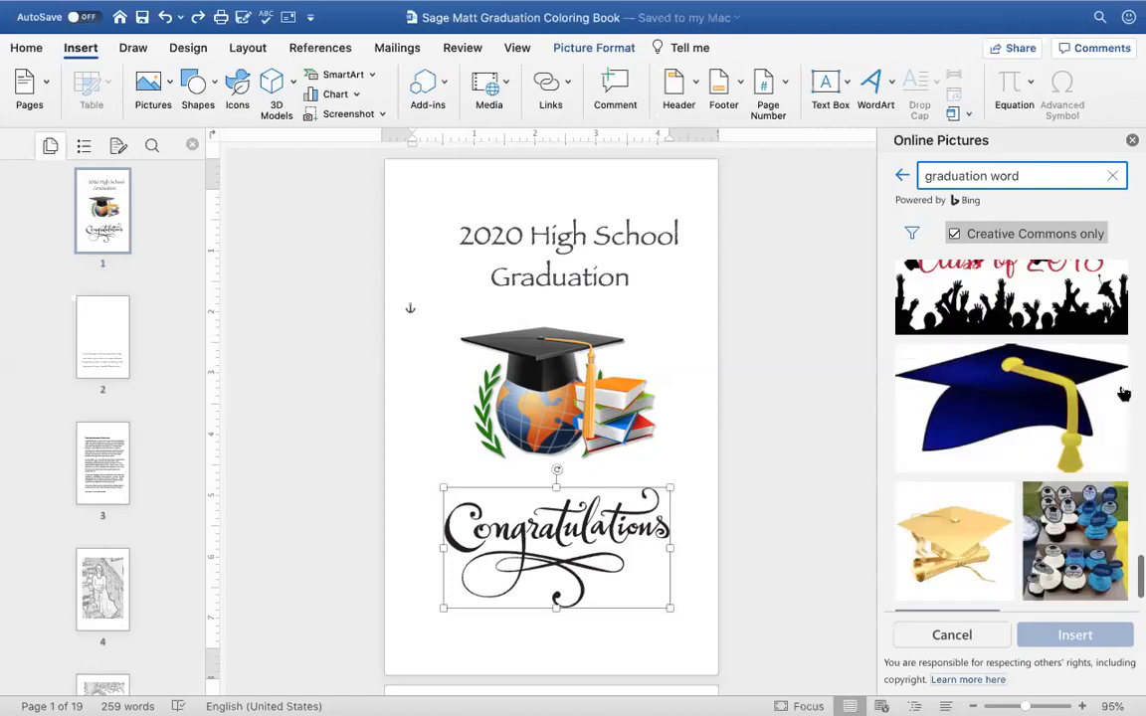
scroll(1123, 395, "down", 2)
scroll(1123, 395, "down", 1)
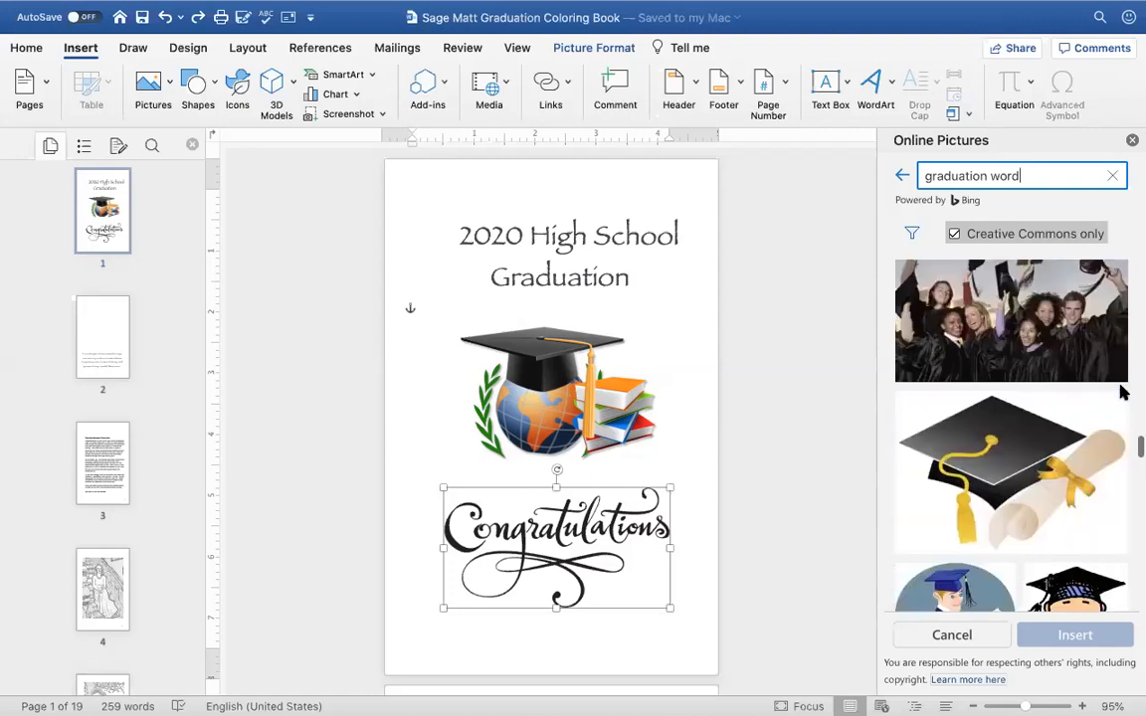
scroll(1123, 395, "down", 3)
scroll(1122, 393, "down", 2)
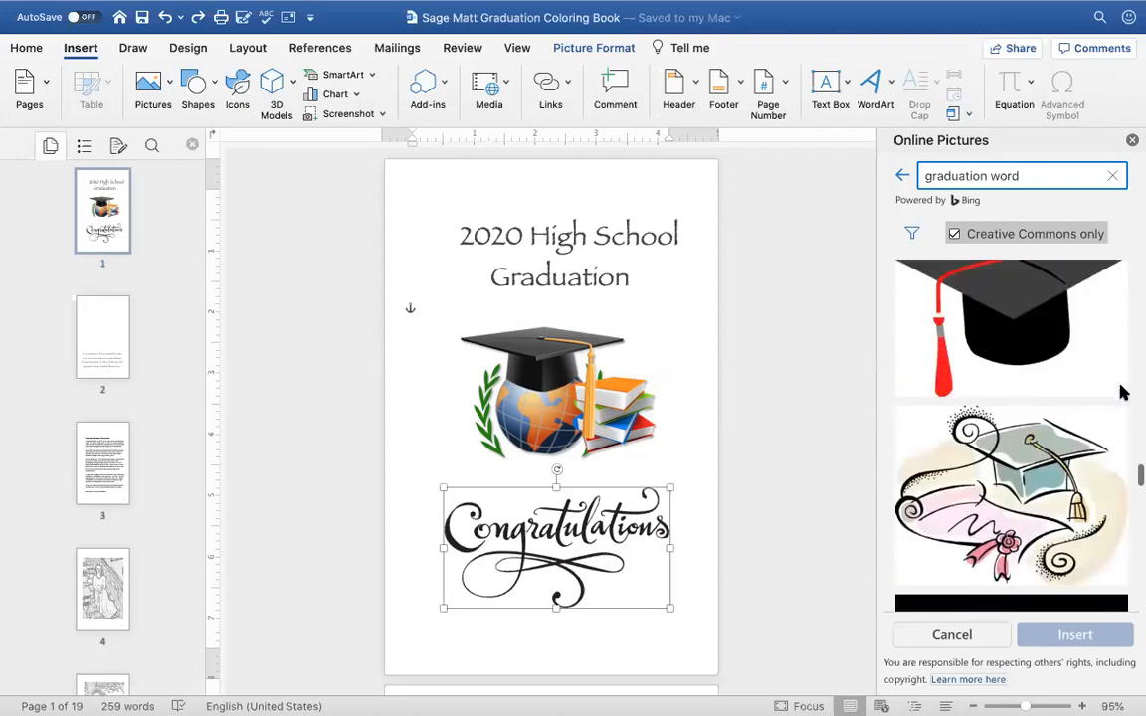
scroll(1123, 392, "down", 2)
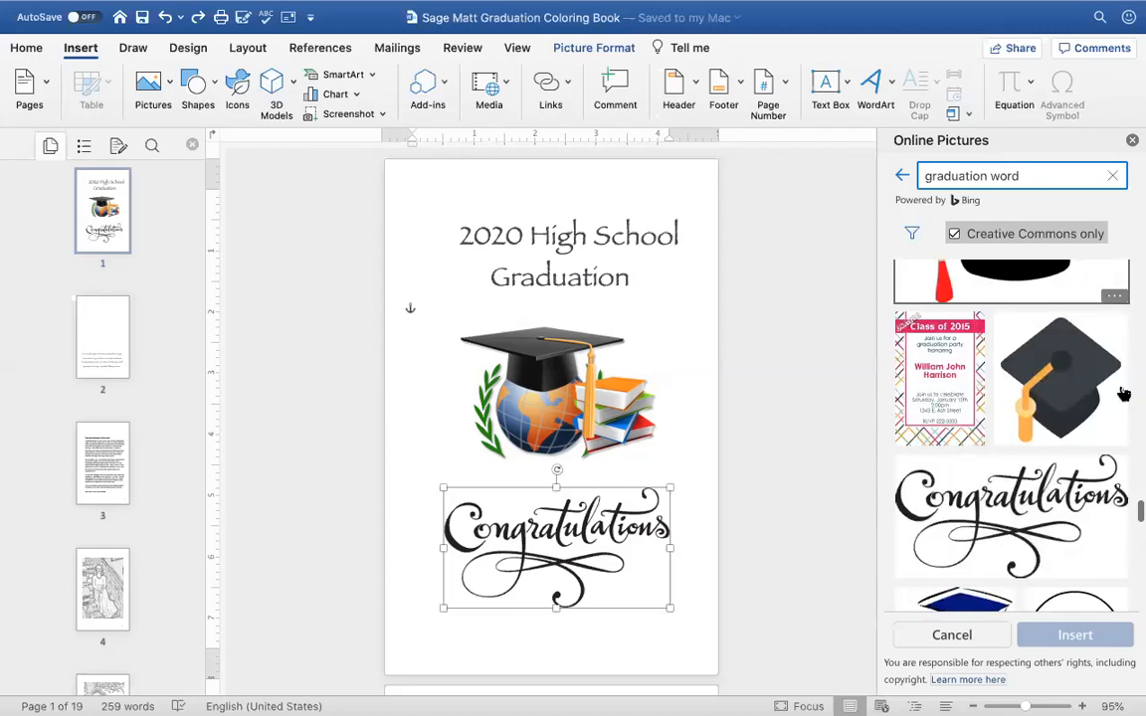
scroll(1010, 354, "down", 1)
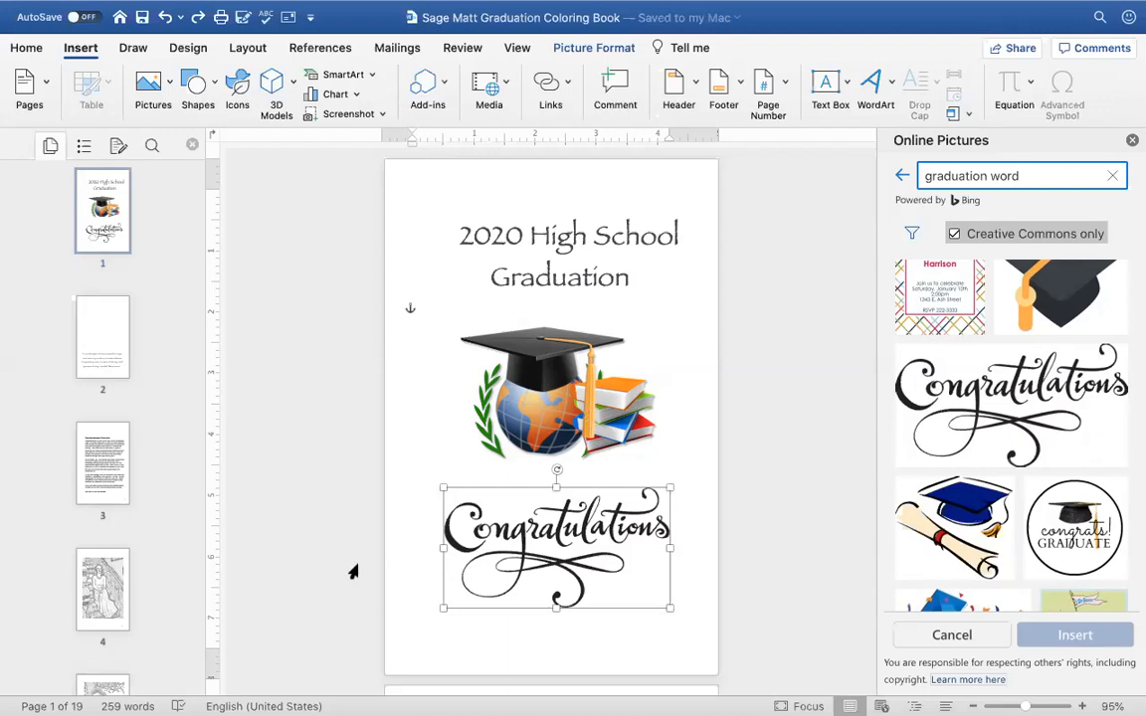
- Review the dedication on page 2, the congratulation letter on page 3 and the staircase portrait sketch on page 4, and return to the cover
left_click(112, 331)
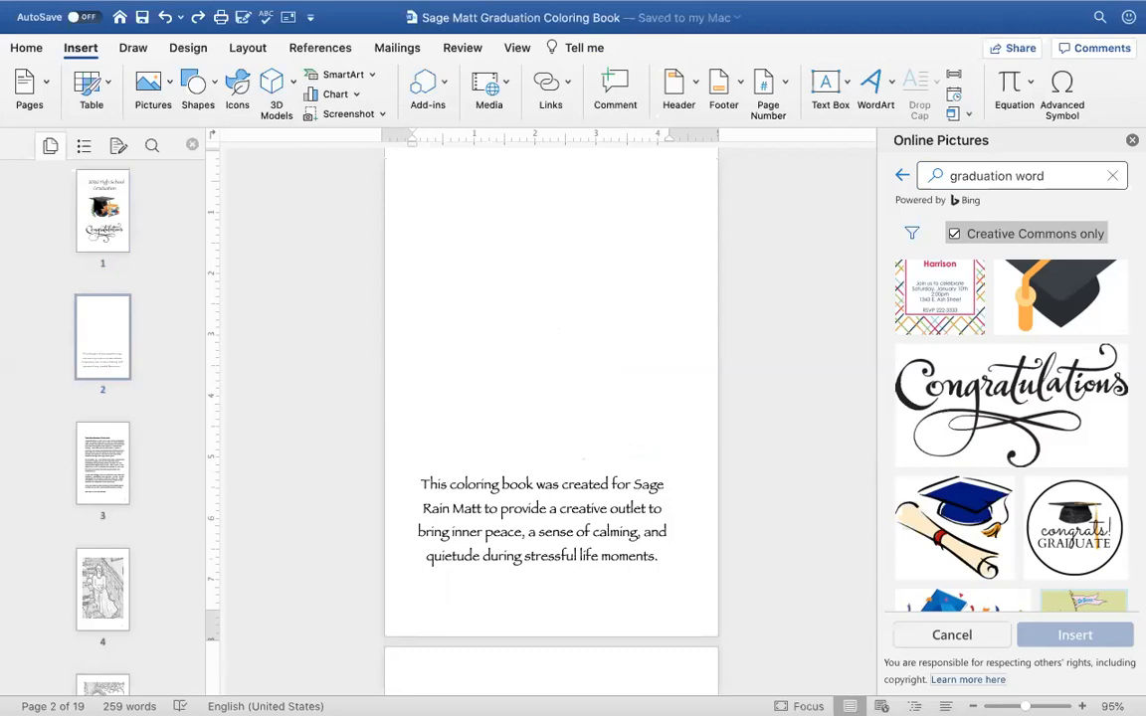
left_click(88, 186)
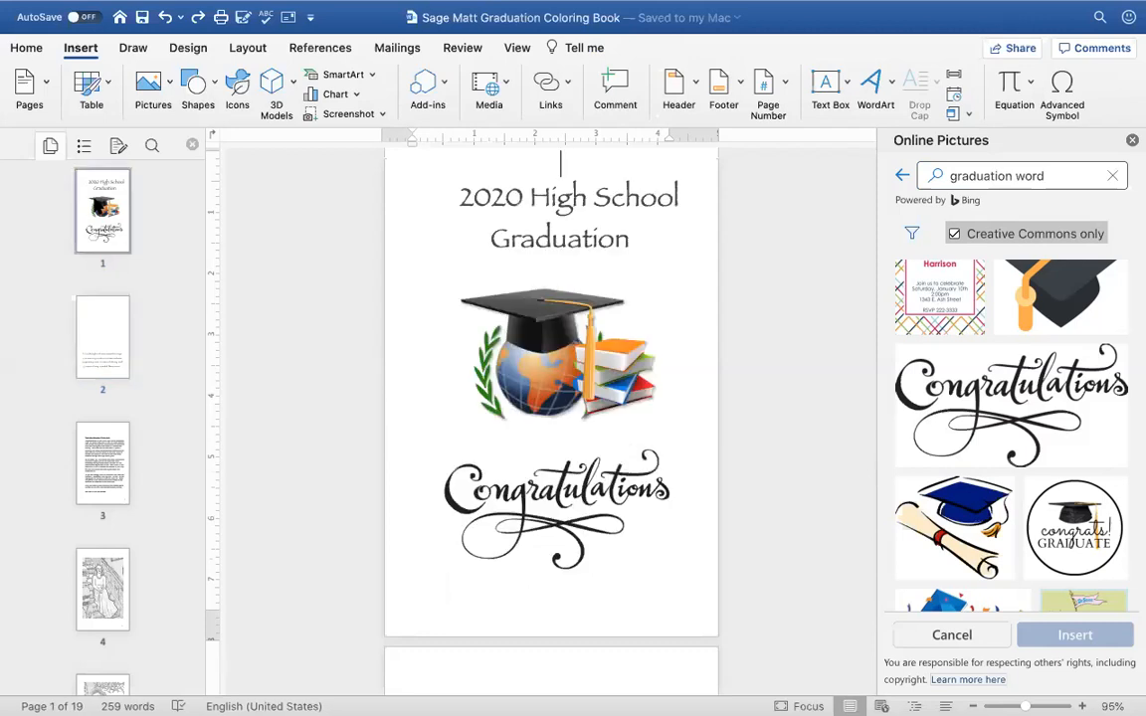
left_click(111, 335)
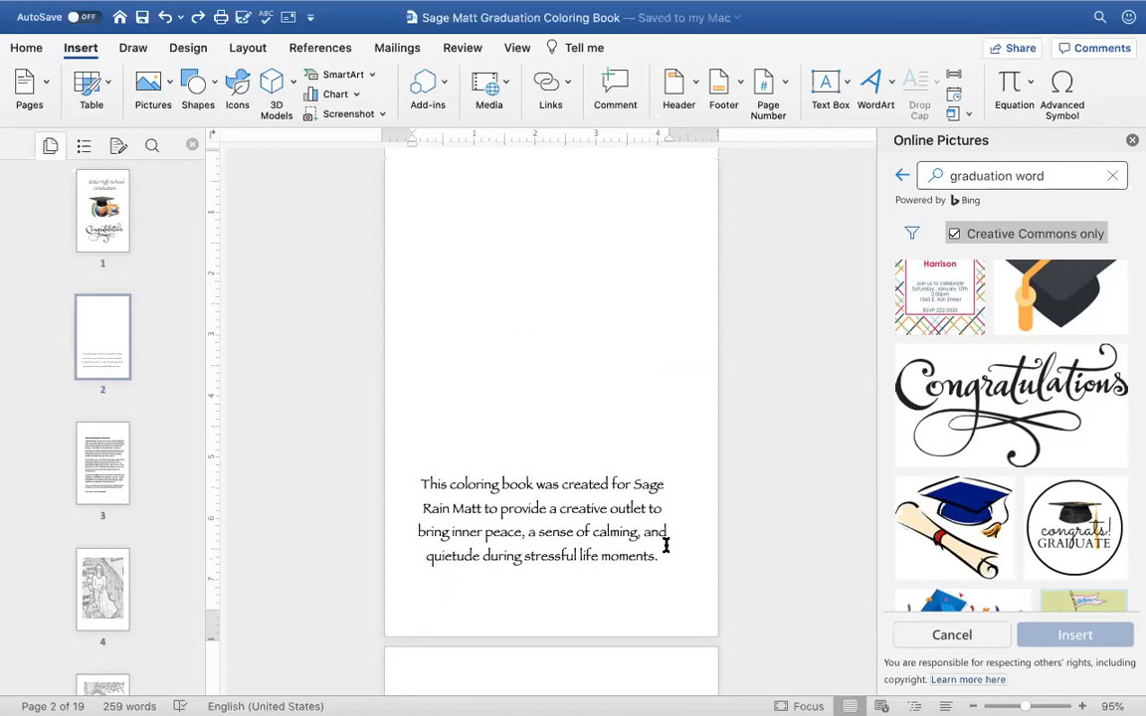
left_click(120, 467)
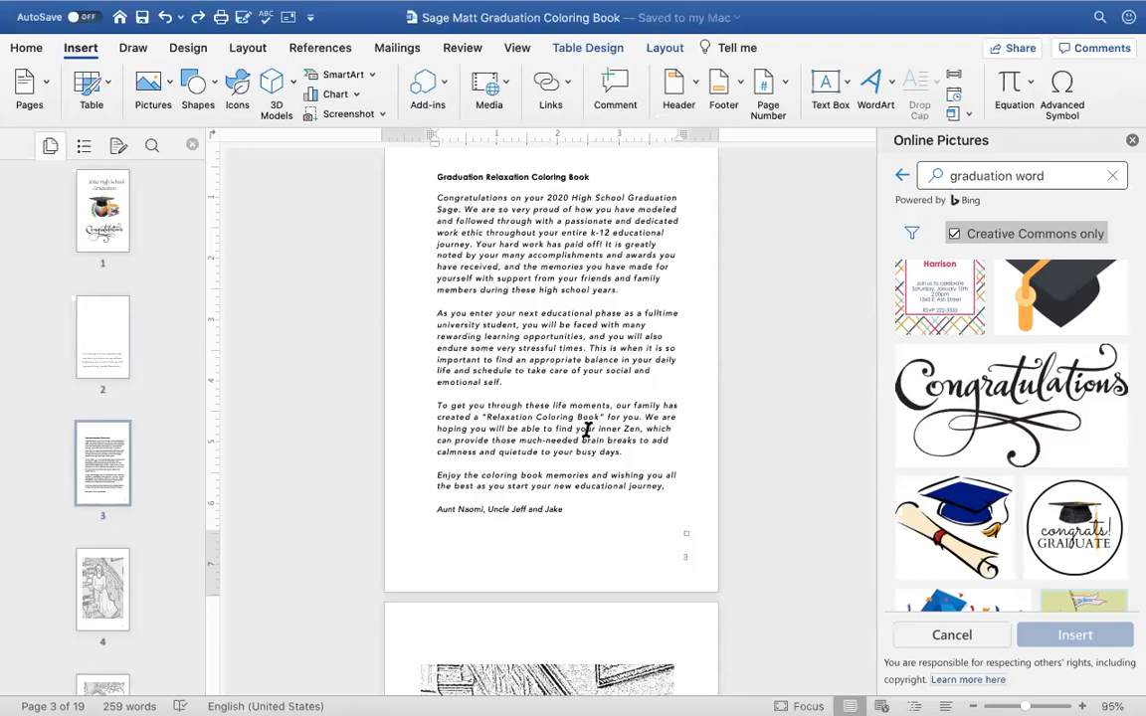
scroll(587, 429, "down", 3)
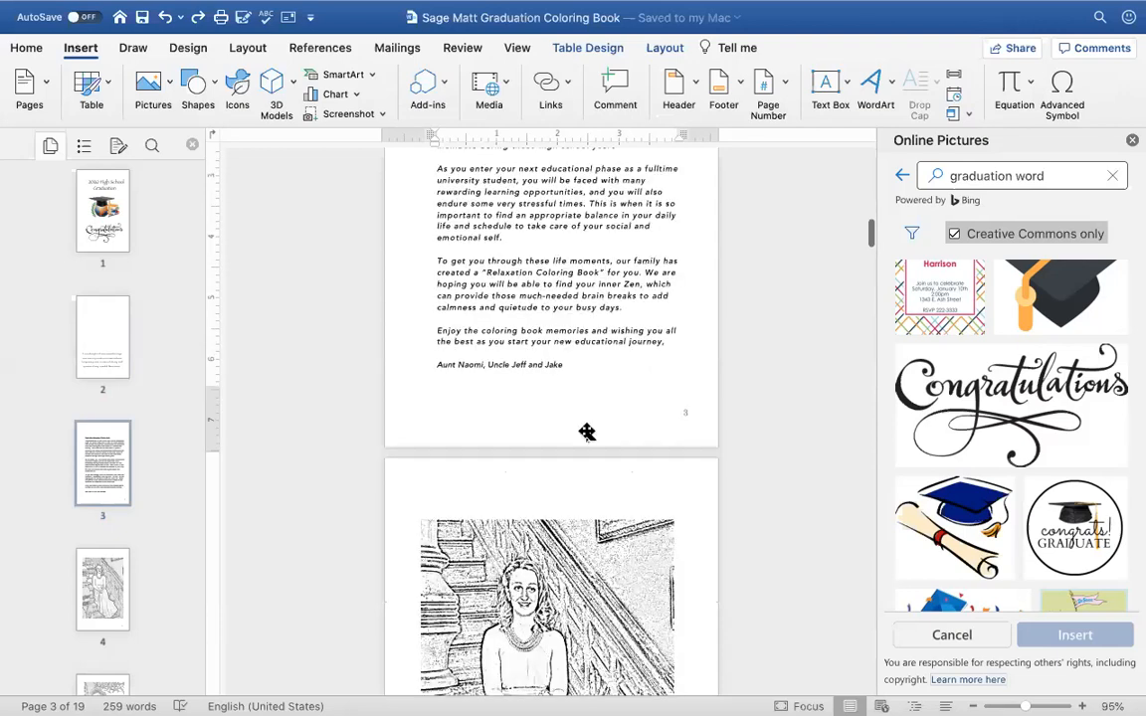
scroll(587, 431, "down", 4)
scroll(588, 431, "down", 2)
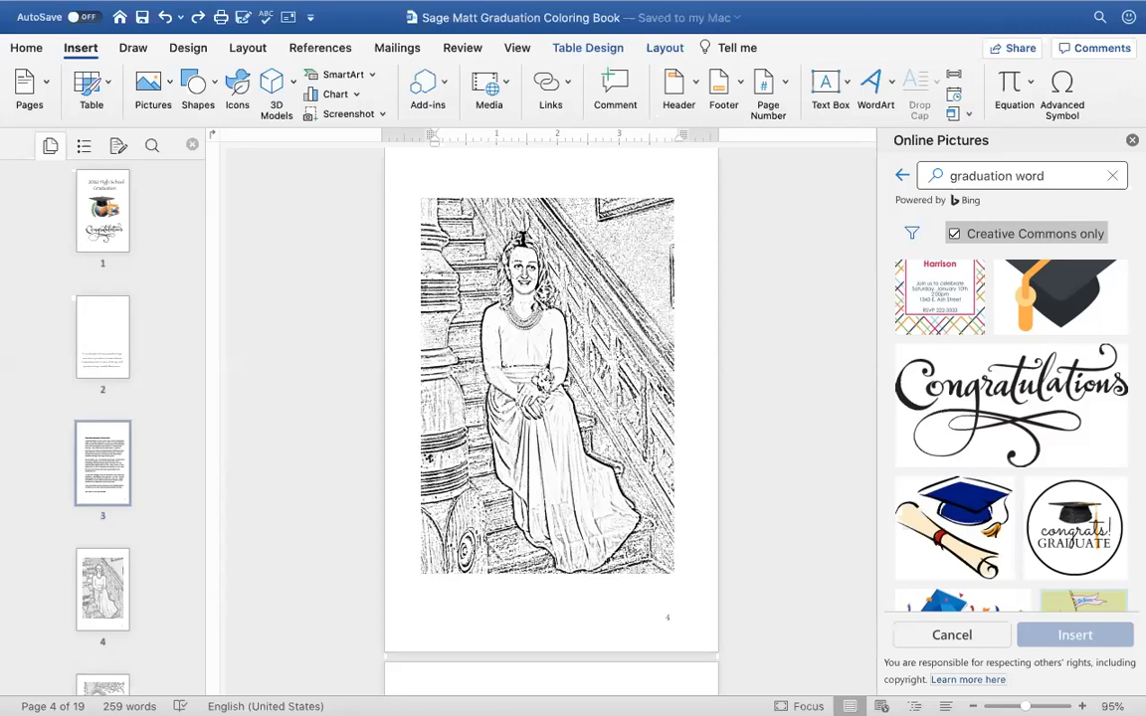
scroll(520, 236, "up", 2)
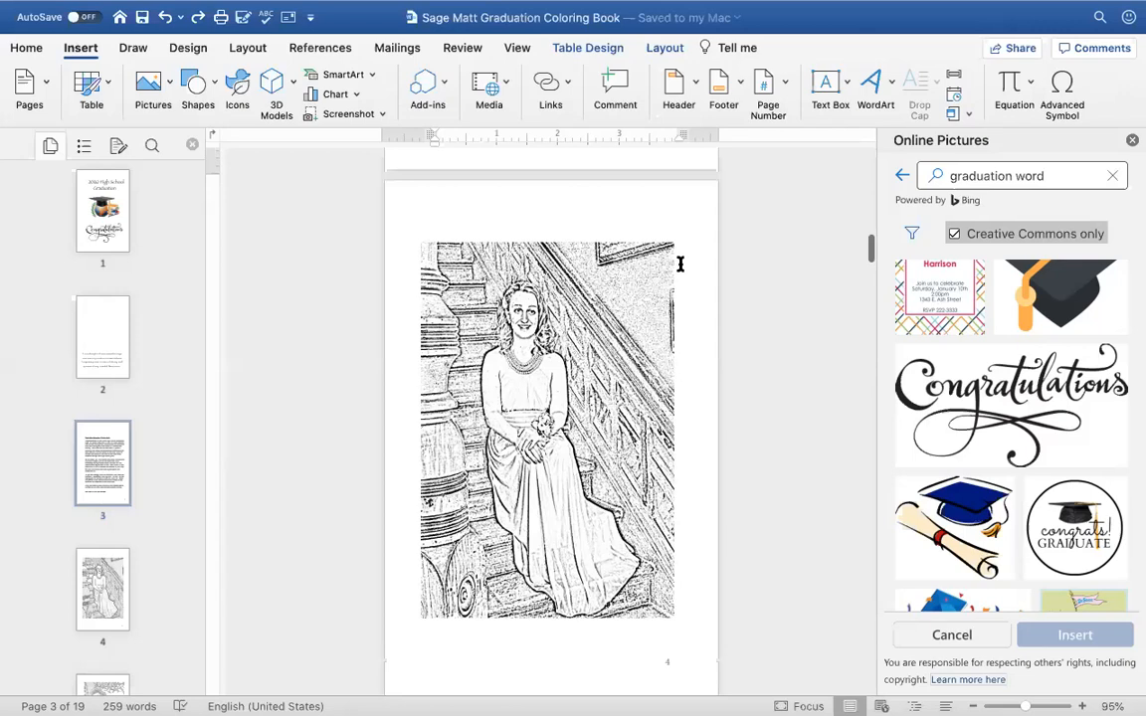
scroll(680, 263, "up", 10)
scroll(272, 187, "up", 10)
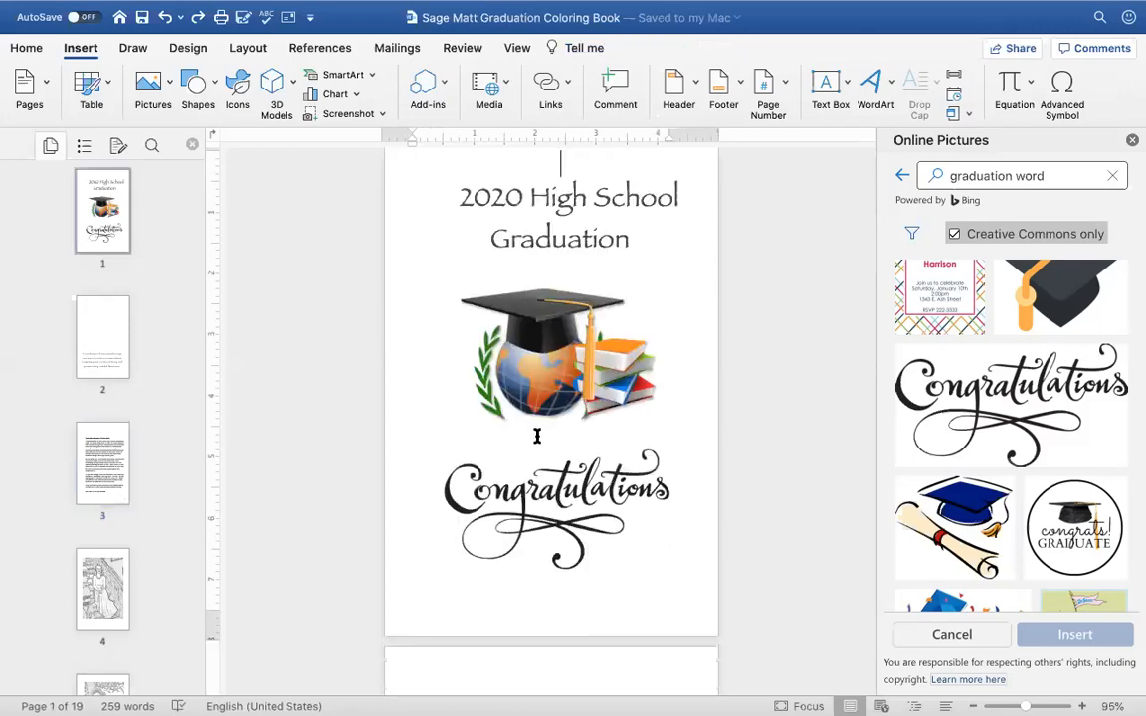
- Look through the coloring book from the cover to the sketch of the girl holding a cat on page 5
scroll(538, 356, "down", 1)
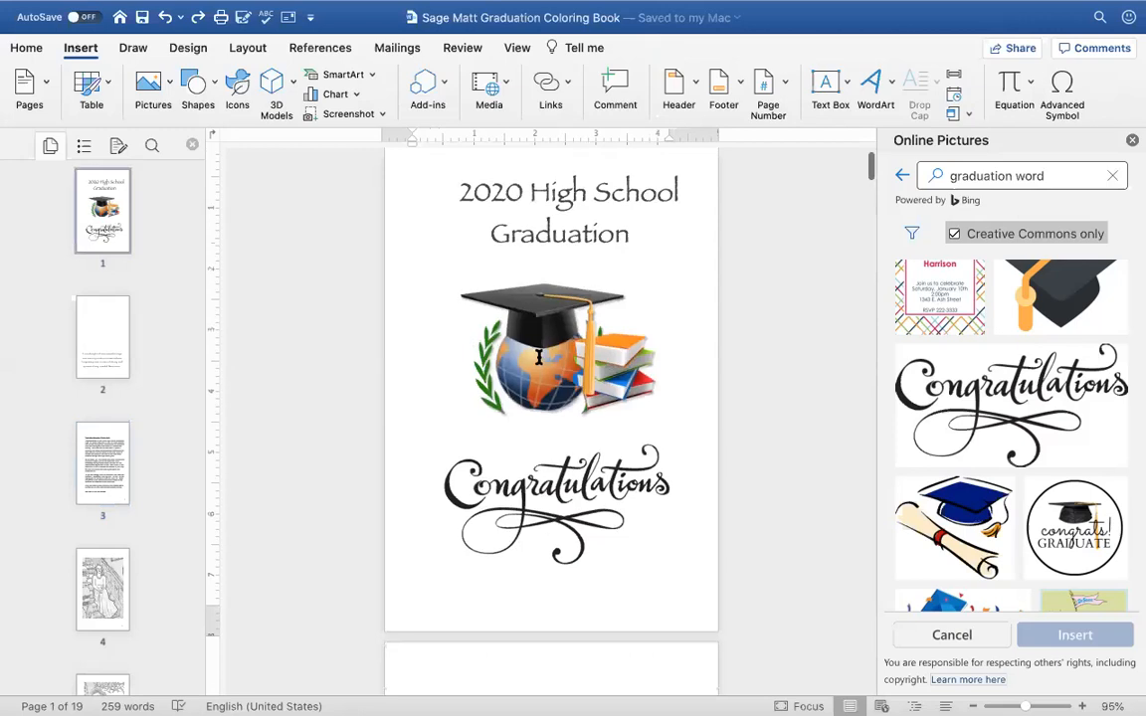
scroll(552, 394, "down", 10)
scroll(552, 393, "down", 1)
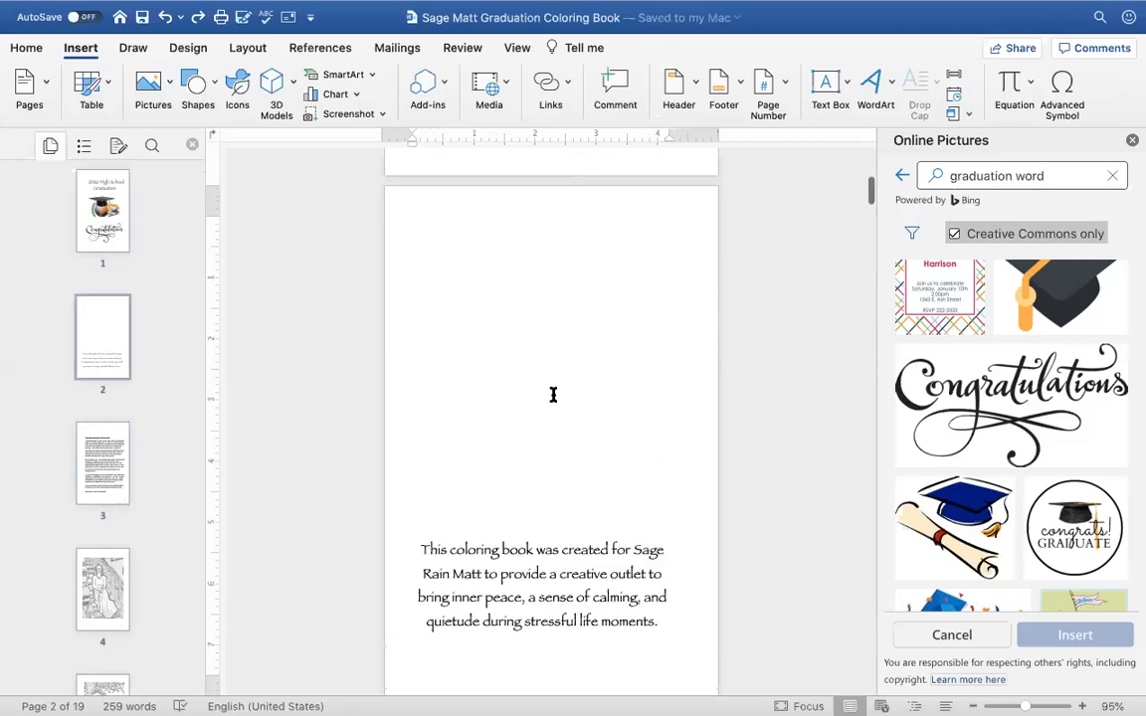
scroll(553, 395, "down", 5)
scroll(570, 414, "down", 1)
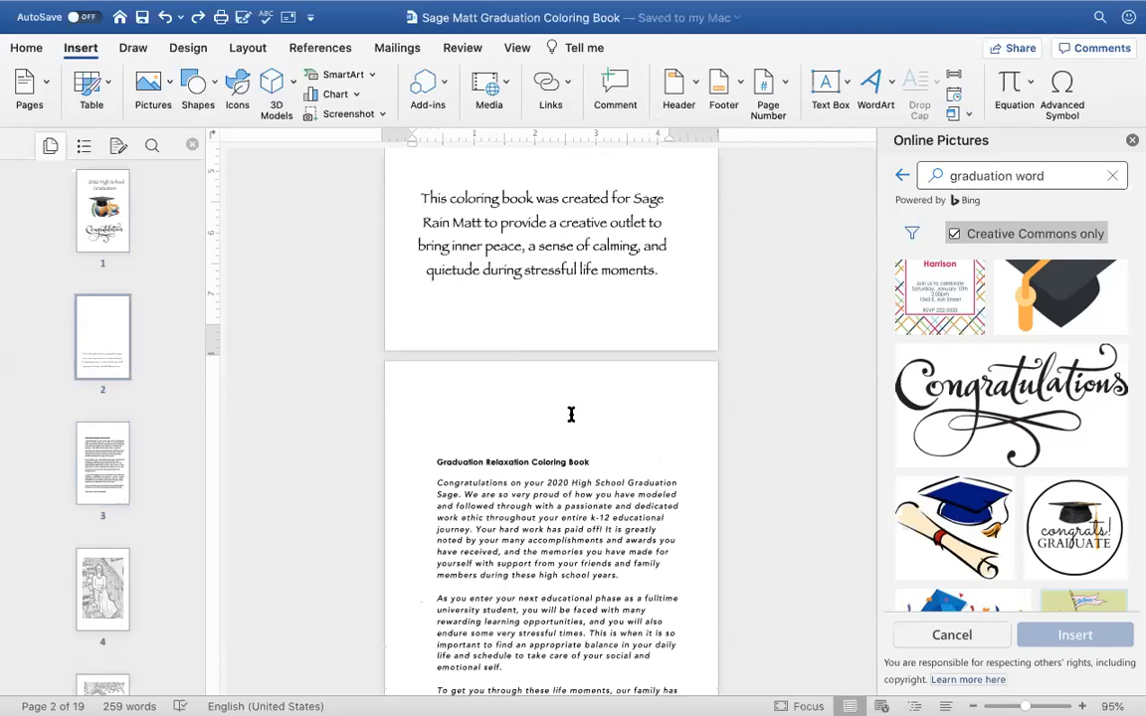
scroll(570, 414, "down", 5)
scroll(572, 410, "down", 3)
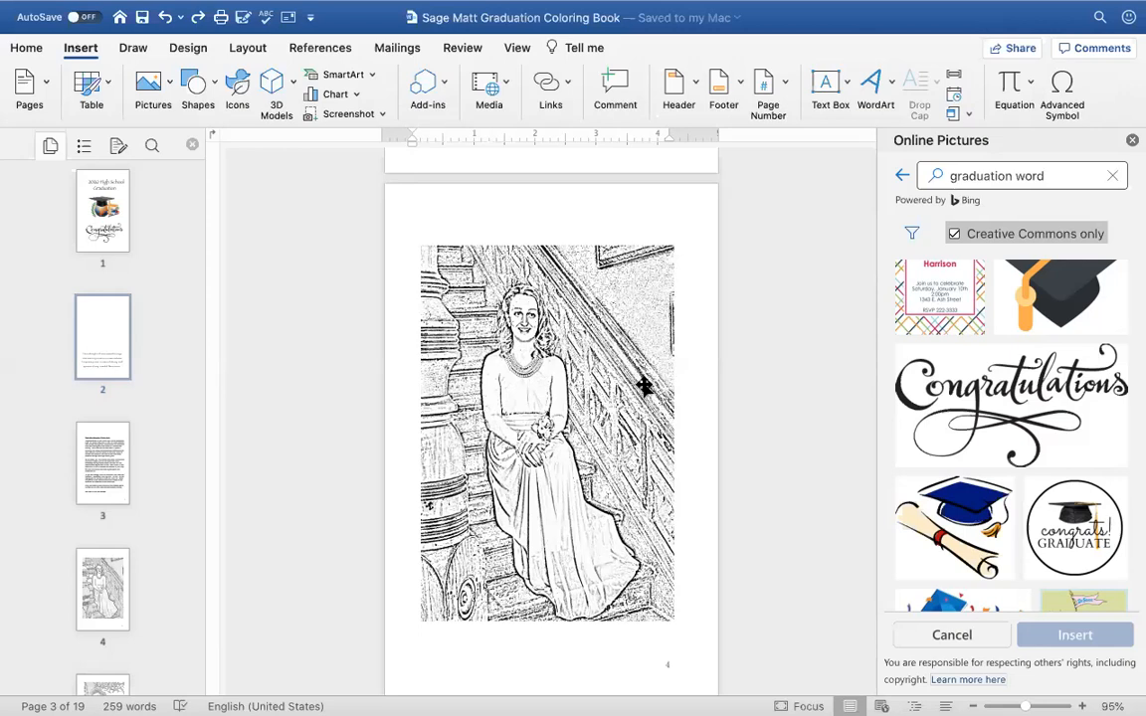
scroll(645, 386, "down", 1)
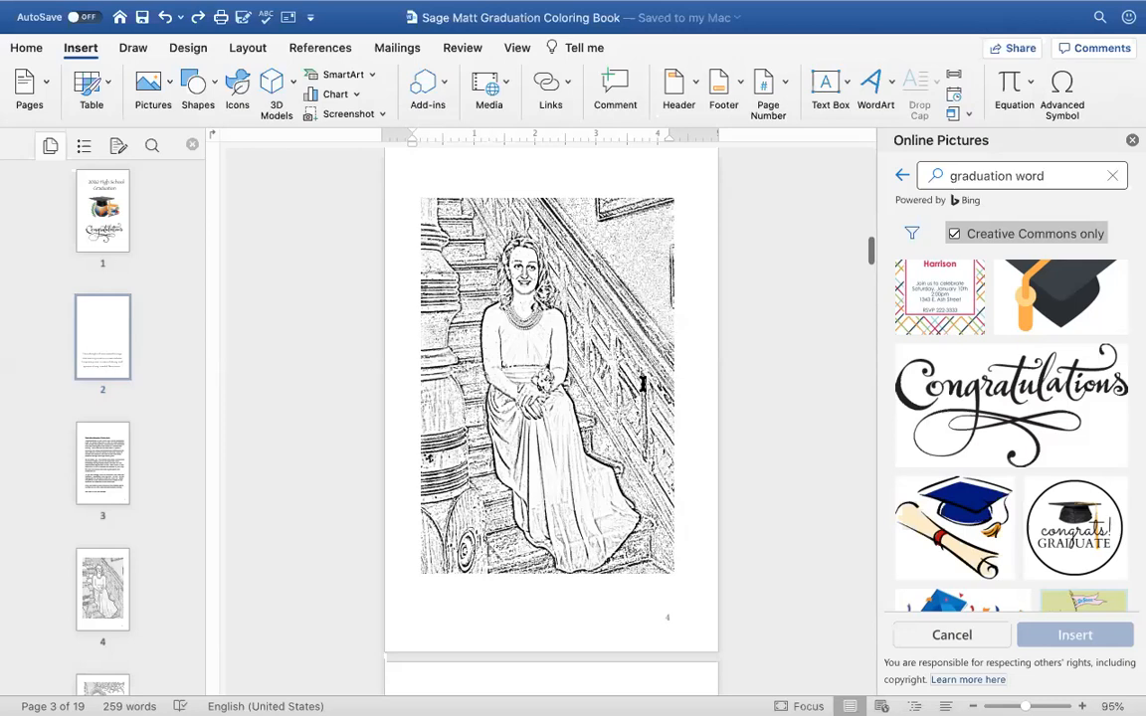
scroll(644, 388, "down", 5)
scroll(644, 389, "down", 3)
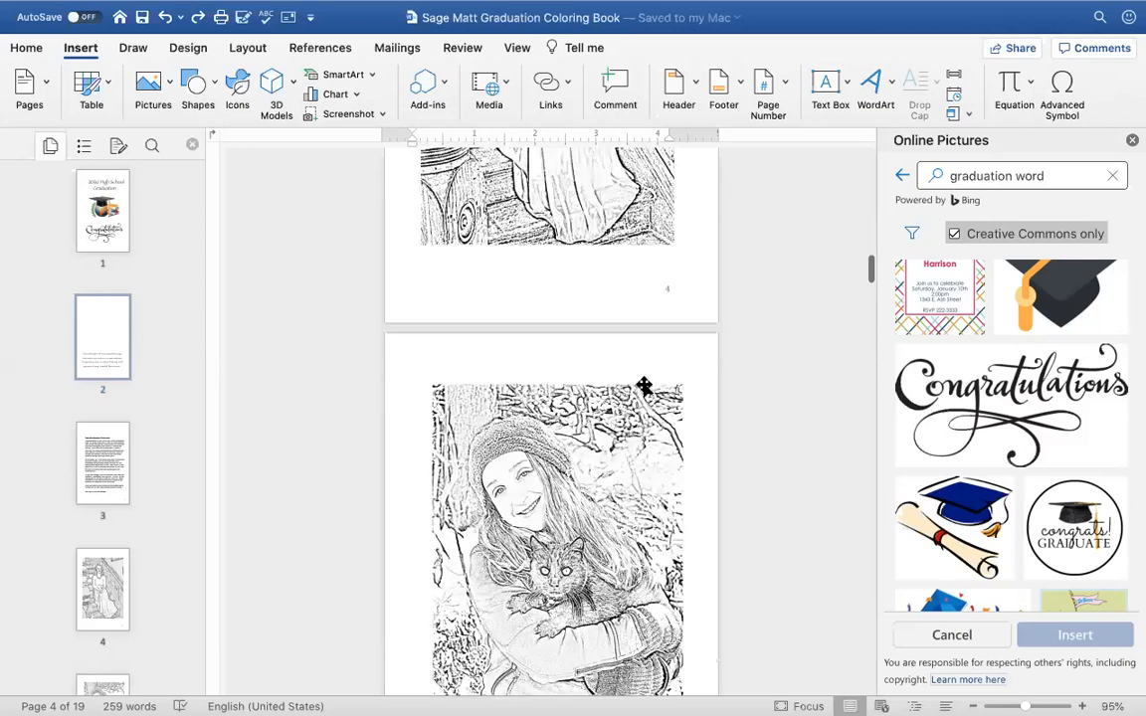
scroll(644, 386, "down", 1)
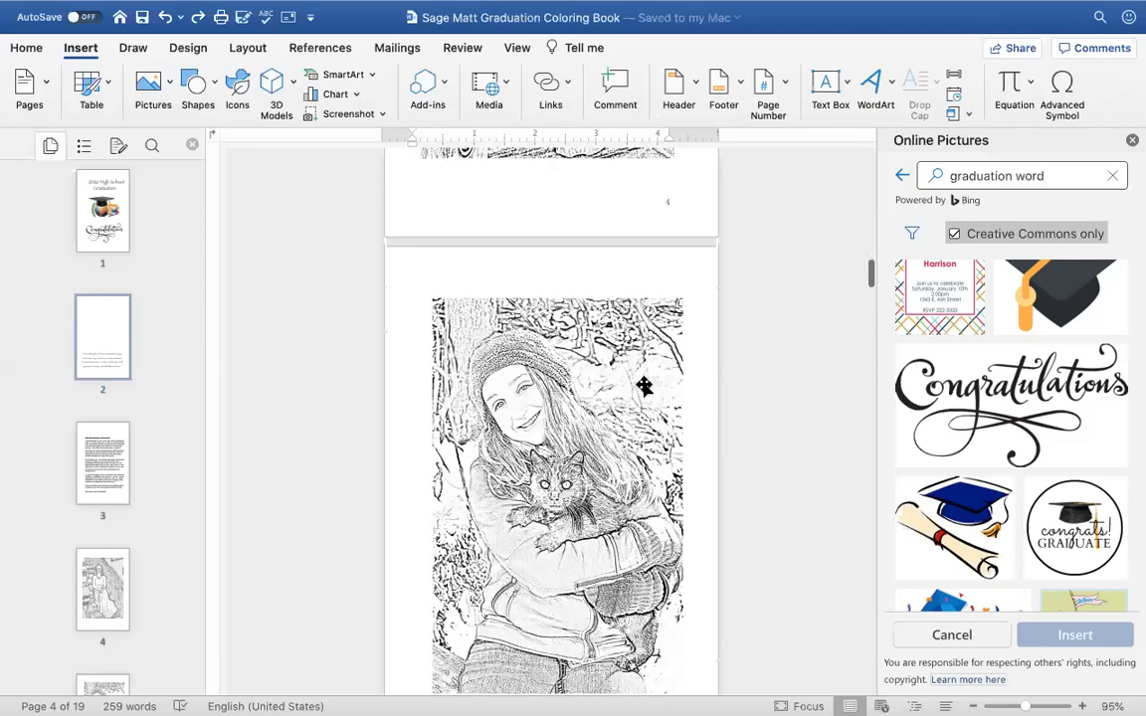
scroll(645, 386, "down", 2)
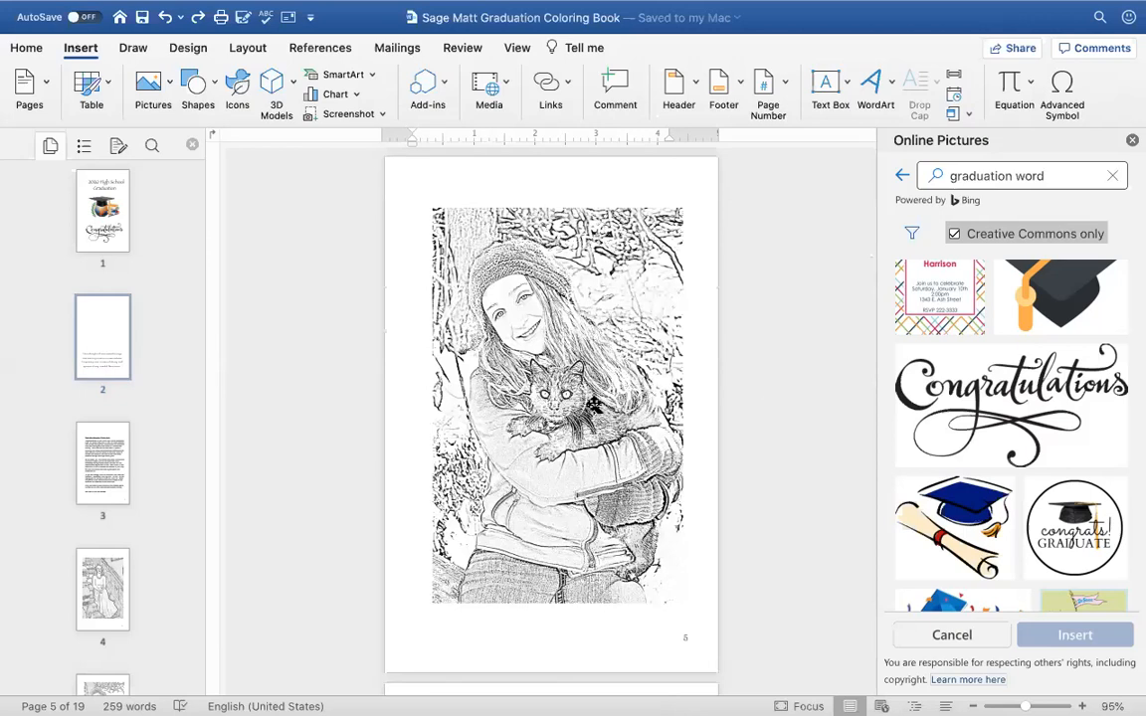
- Replace the cat sketch on page 5 by deleting it and inserting the light cat sketch JPG from the photos folder on the Desktop
left_click(593, 405)
key("Delete")
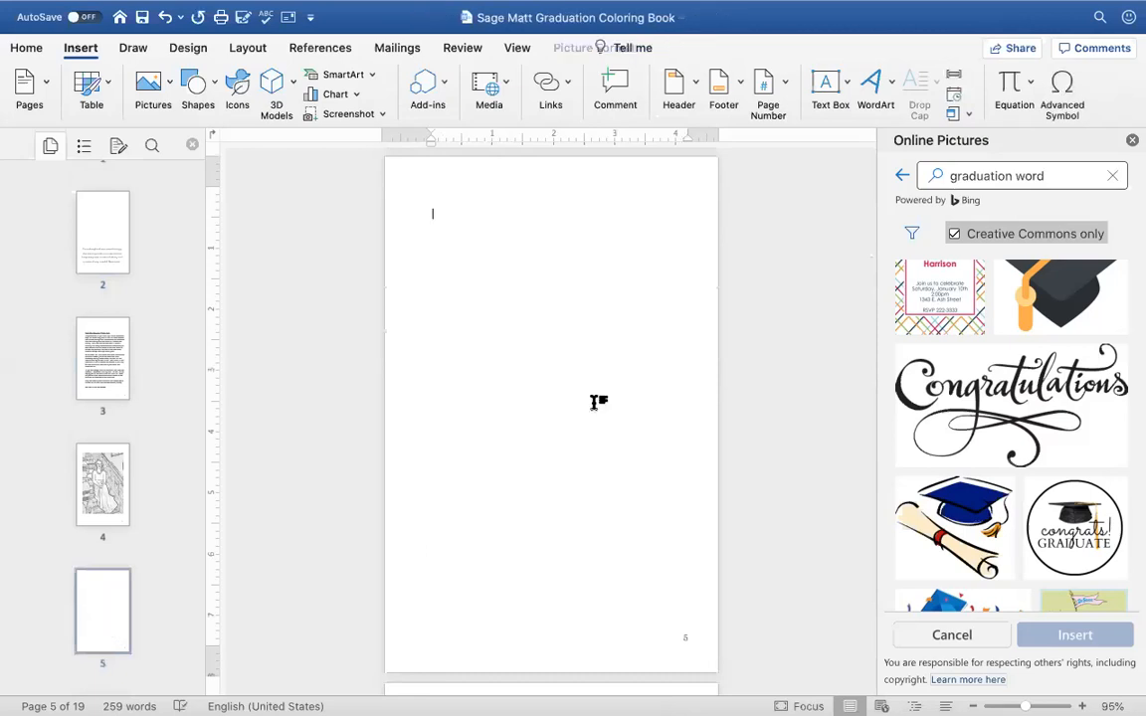
left_click(171, 87)
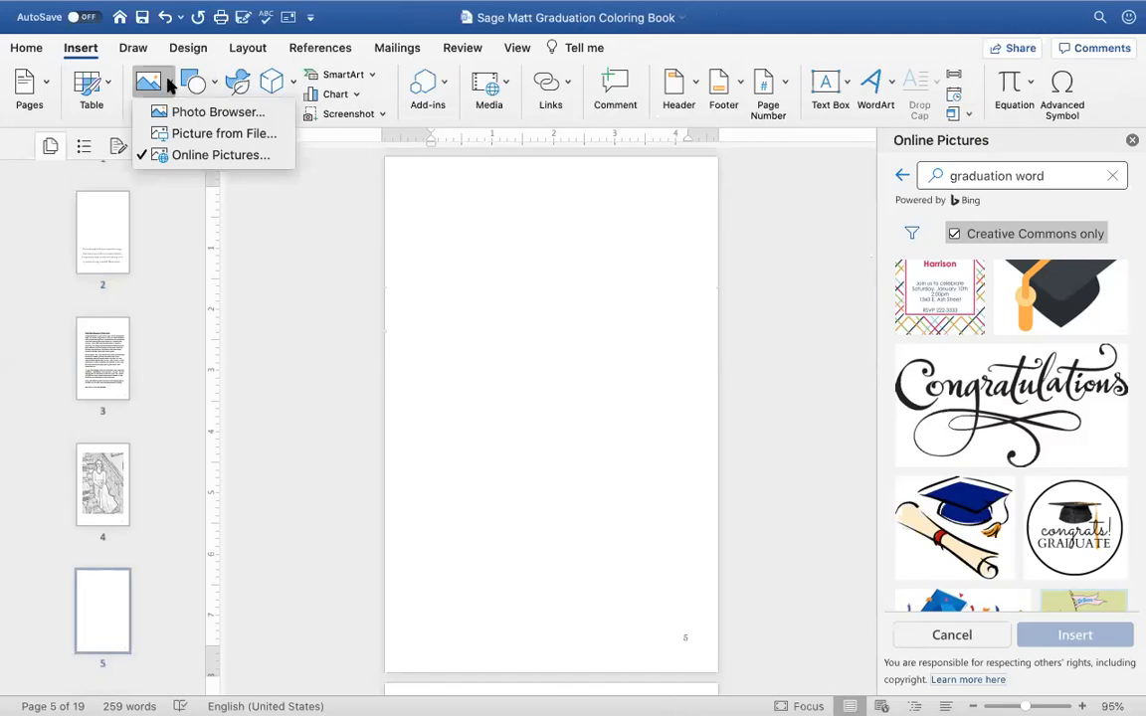
left_click(193, 139)
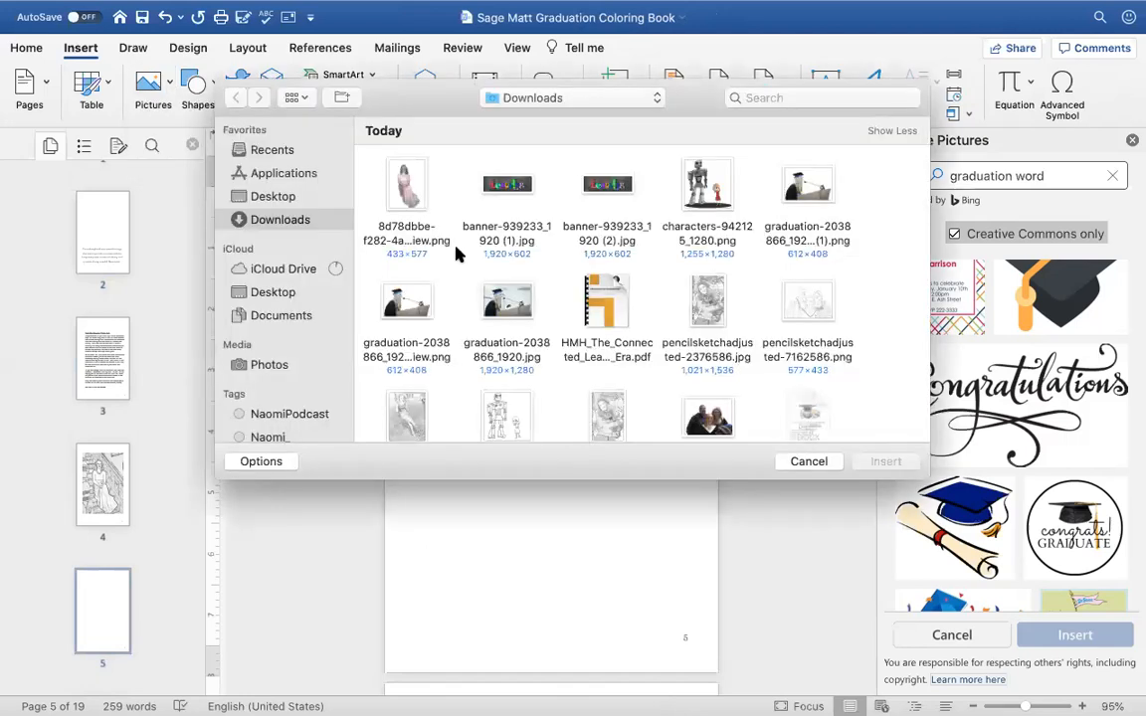
left_click(288, 198)
left_click(418, 195)
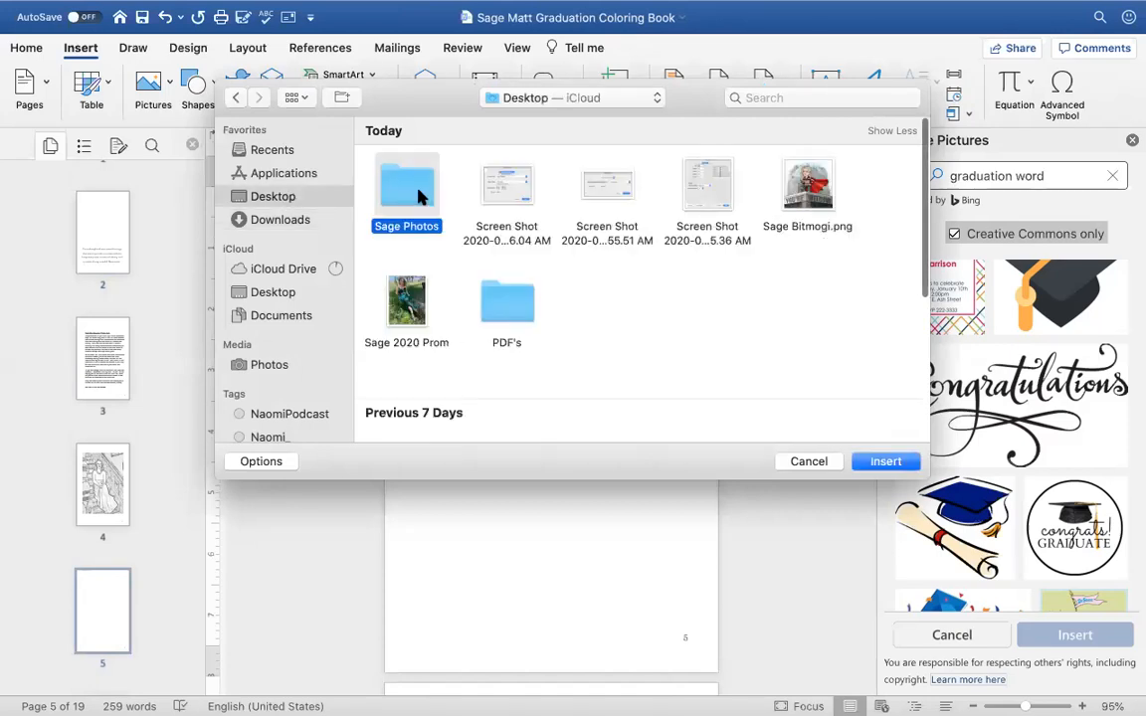
double_click(418, 195)
scroll(631, 338, "down", 3)
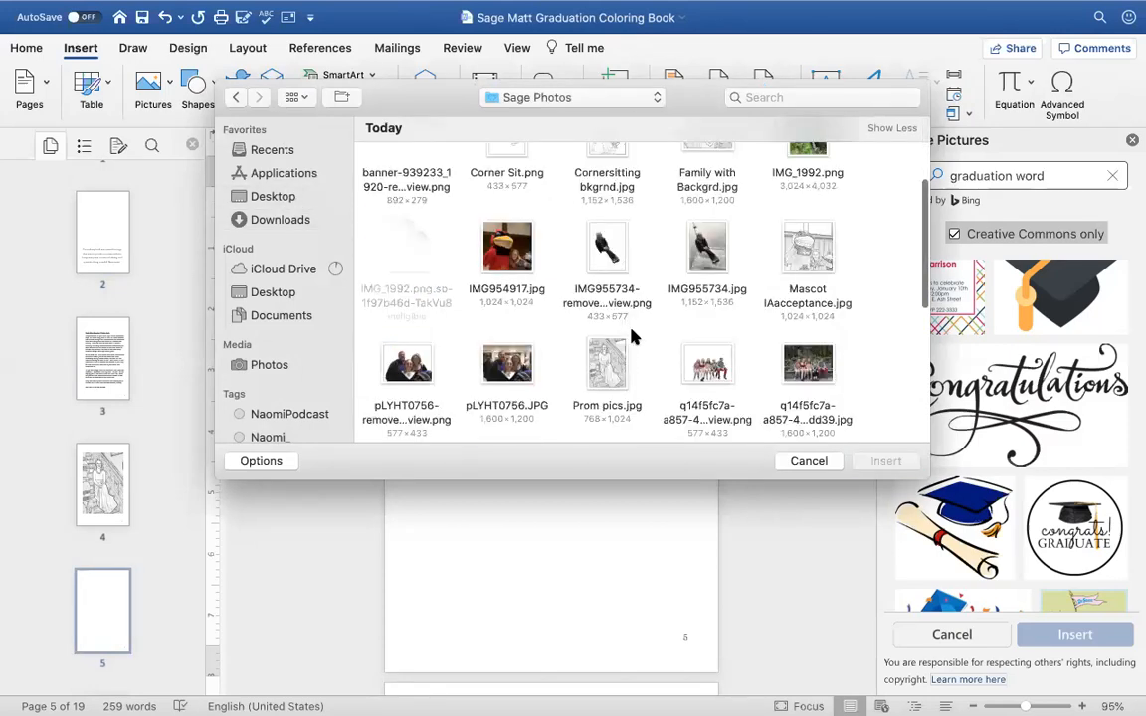
scroll(630, 338, "down", 3)
scroll(631, 338, "down", 1)
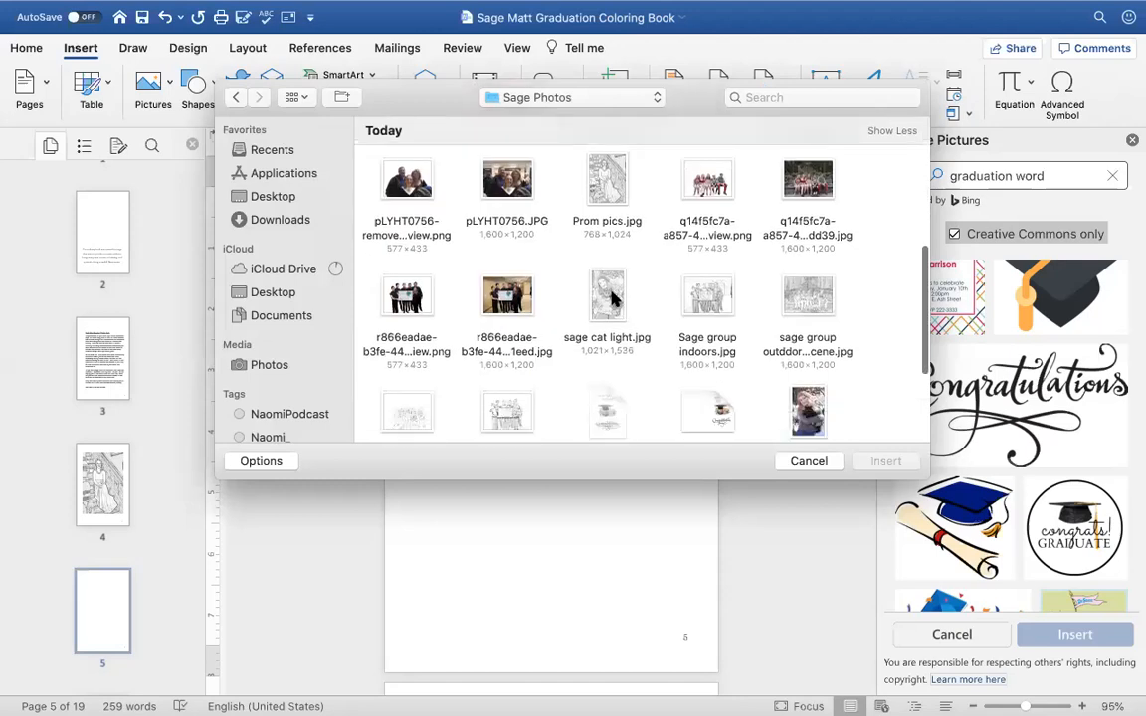
left_click(609, 298)
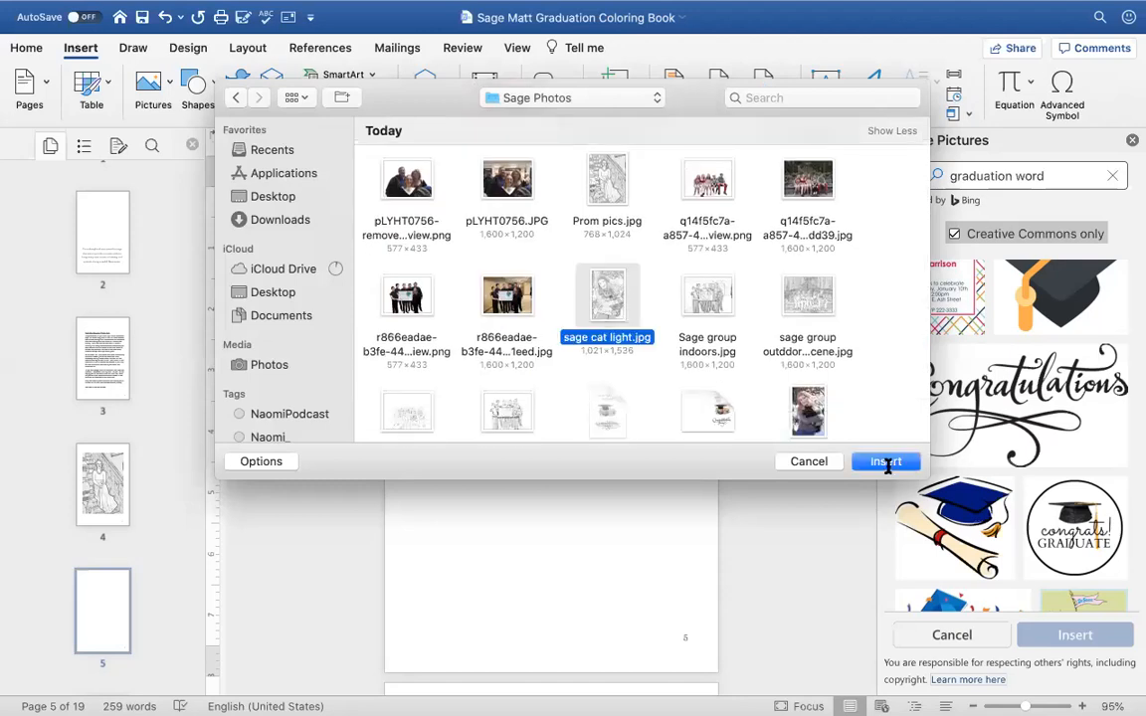
left_click(885, 463)
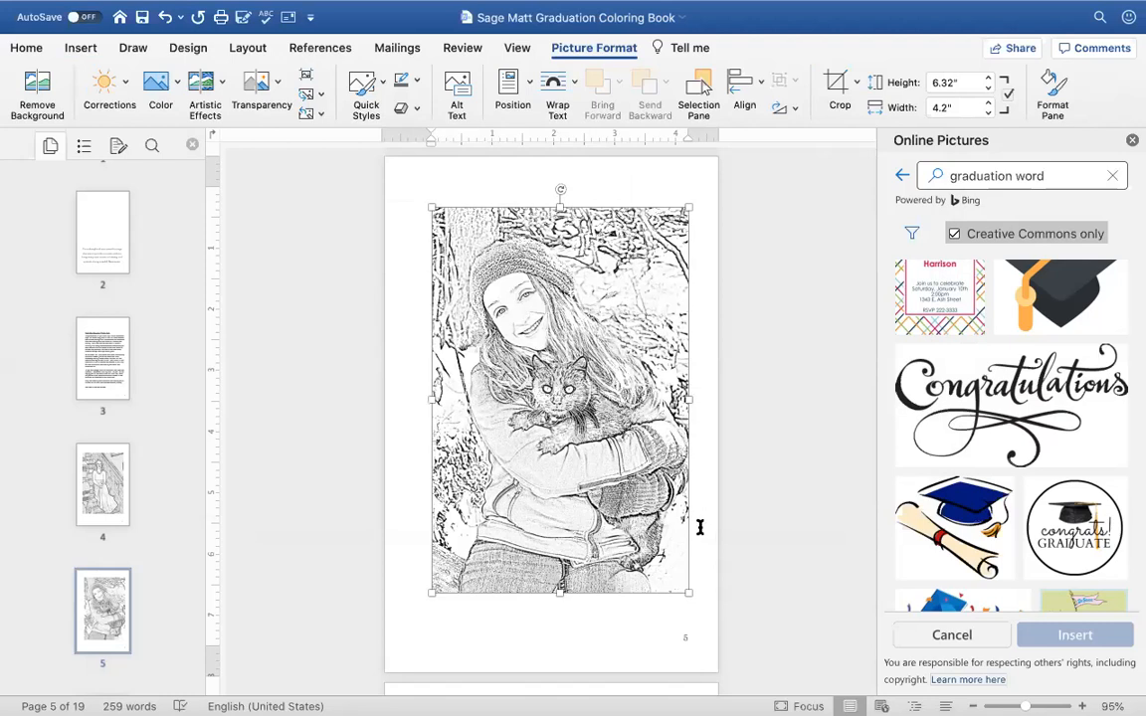
- Compare the staircase portrait on page 4 with the cat sketch on page 5 and view the floral pattern on page 6
scroll(699, 527, "up", 5)
scroll(699, 527, "up", 5)
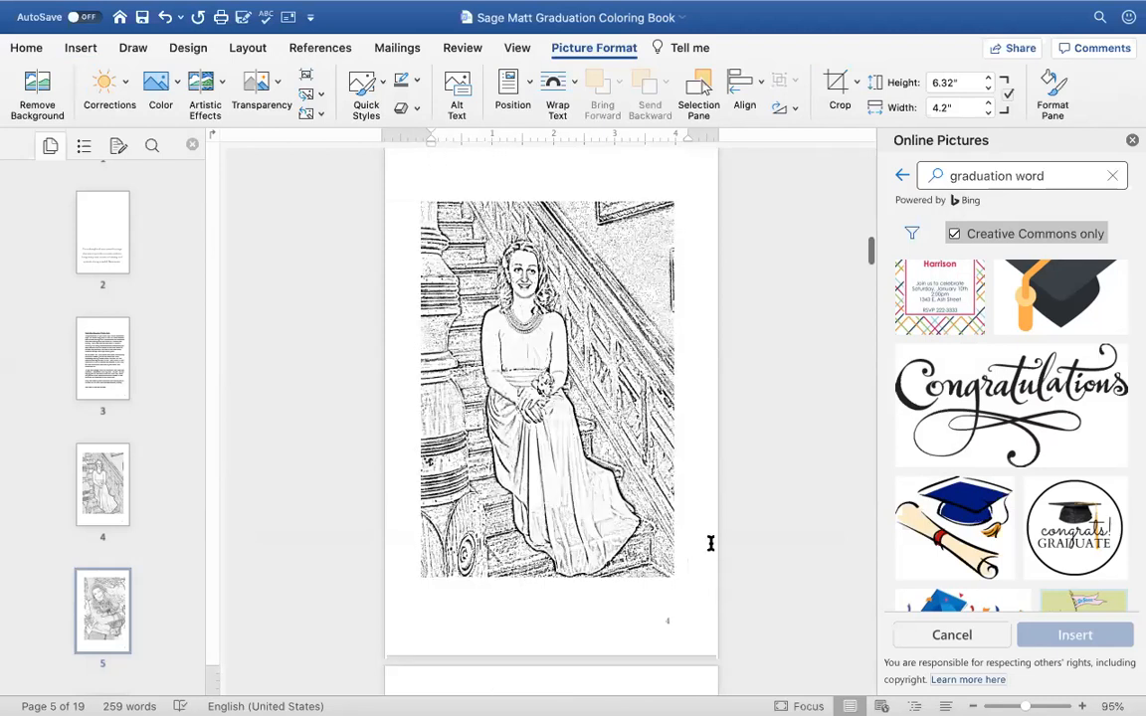
scroll(696, 427, "up", 1)
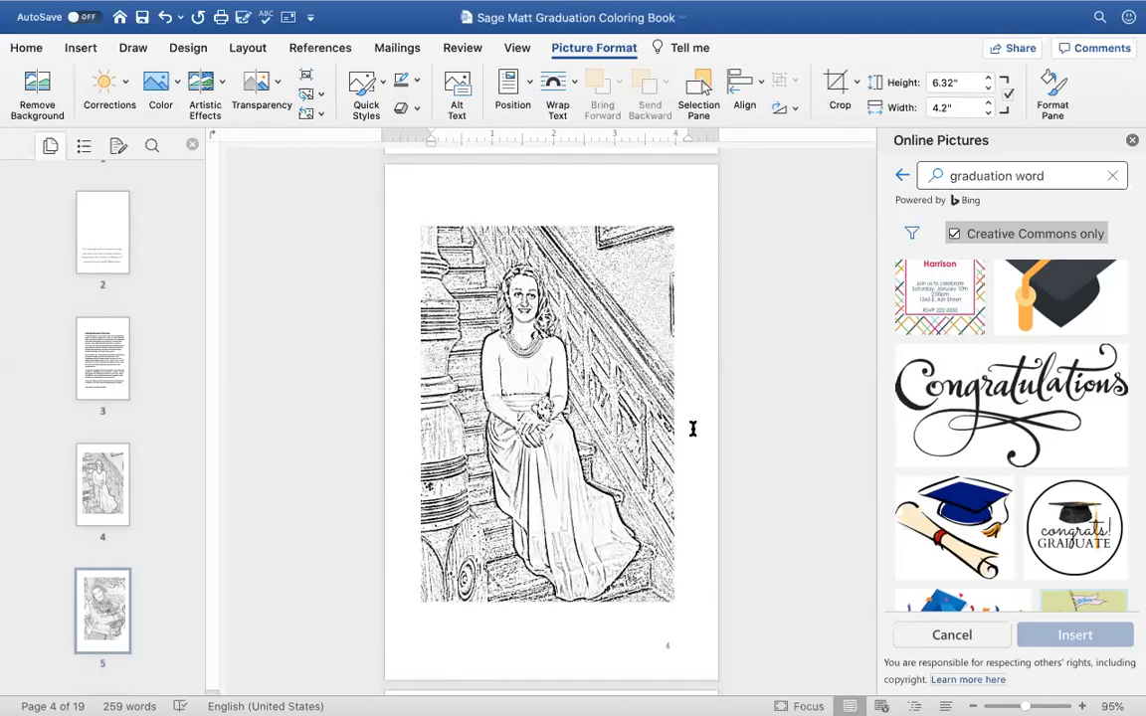
scroll(692, 428, "down", 2)
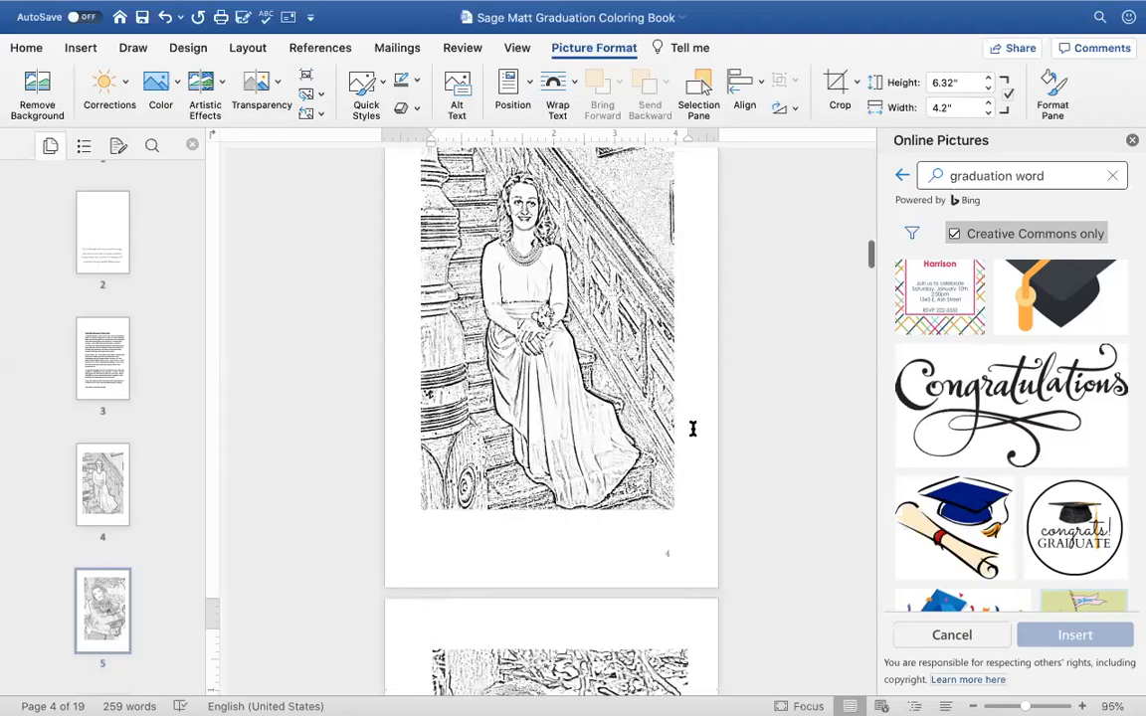
scroll(692, 429, "down", 10)
scroll(692, 429, "down", 3)
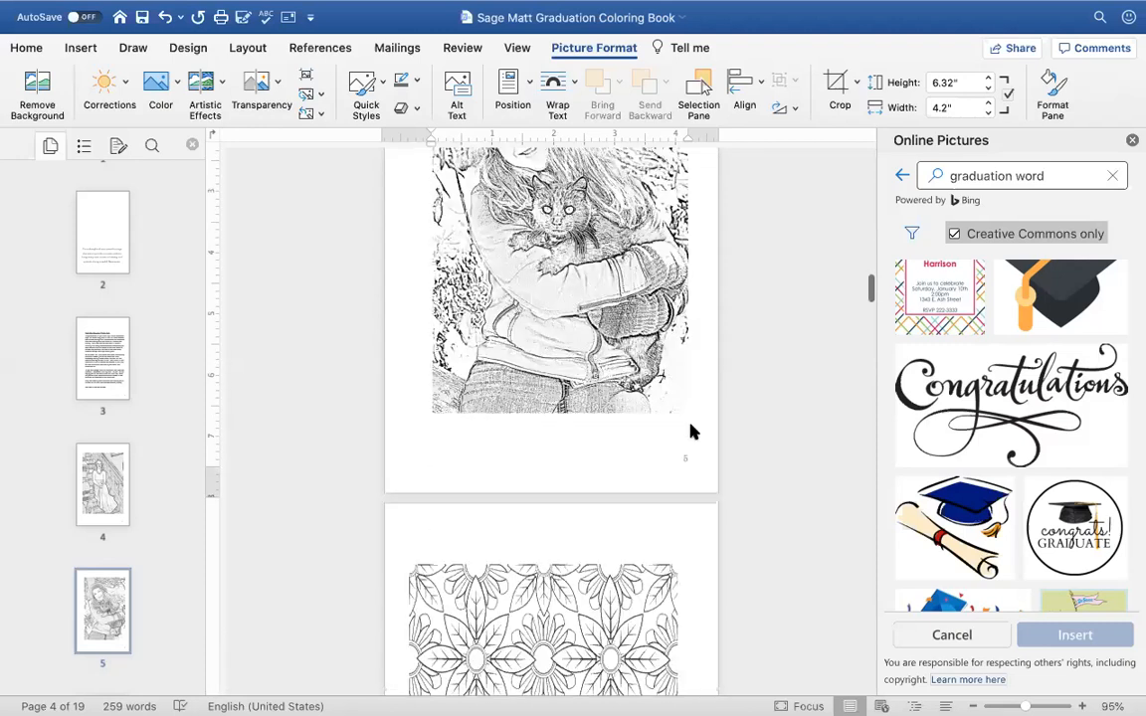
scroll(692, 430, "down", 1)
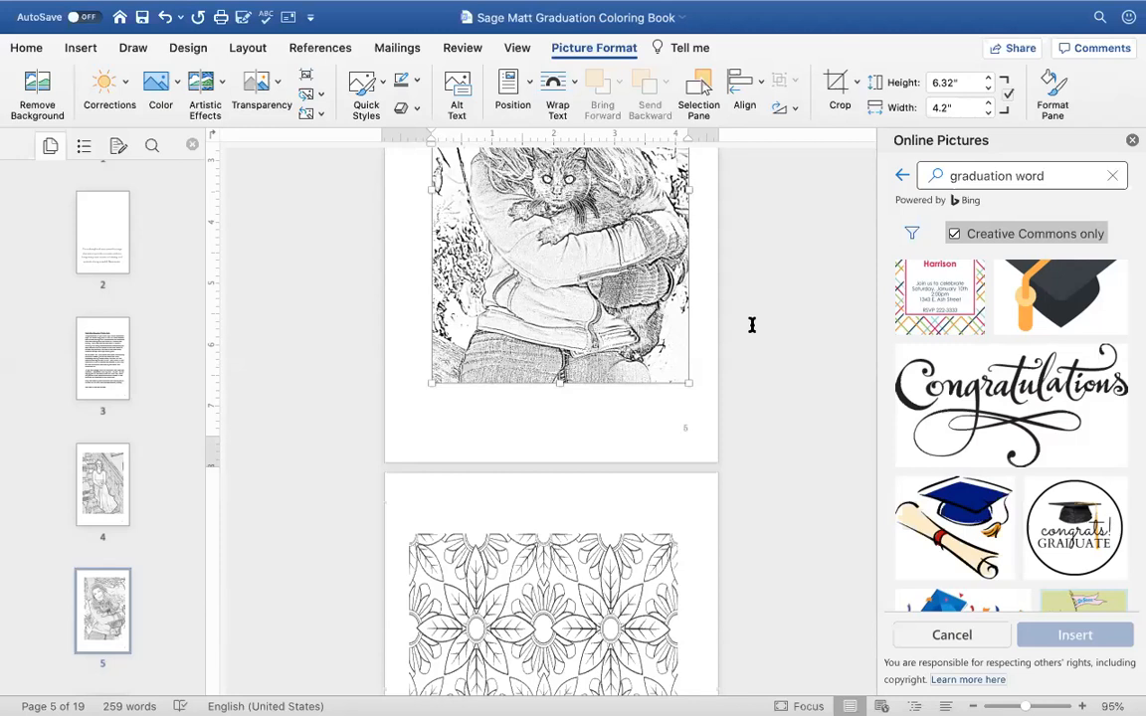
- Search the available commands for "word art", examine the WordArt style gallery and close it without inserting anything
left_click(79, 50)
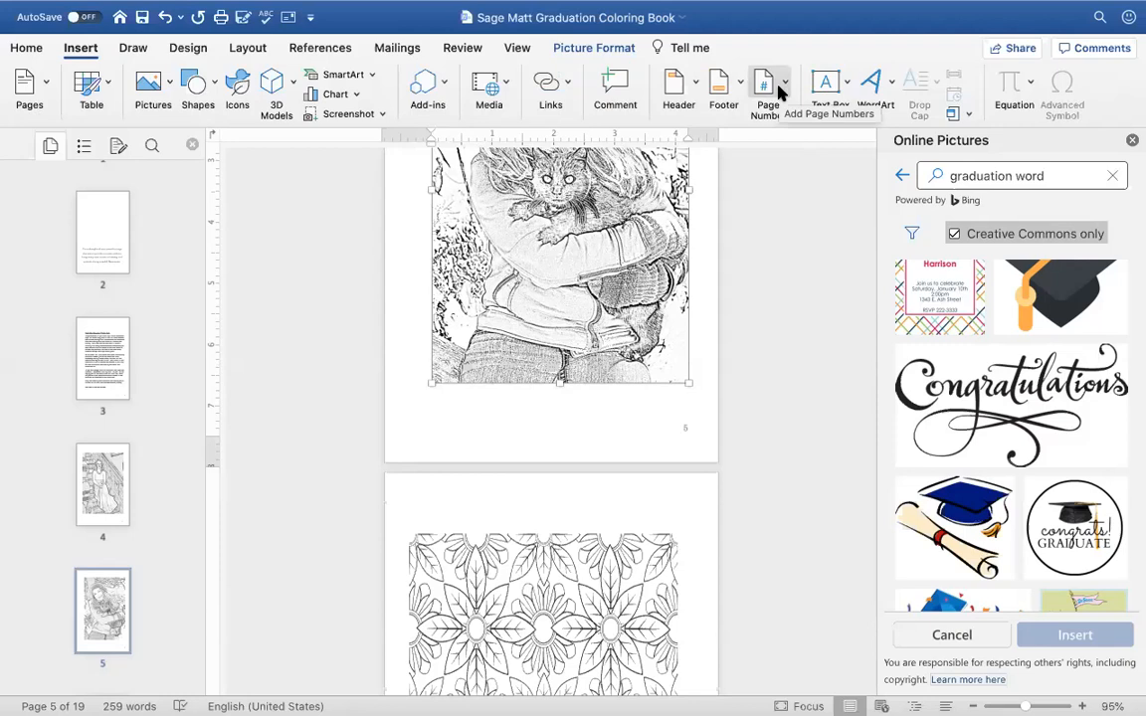
left_click(676, 49)
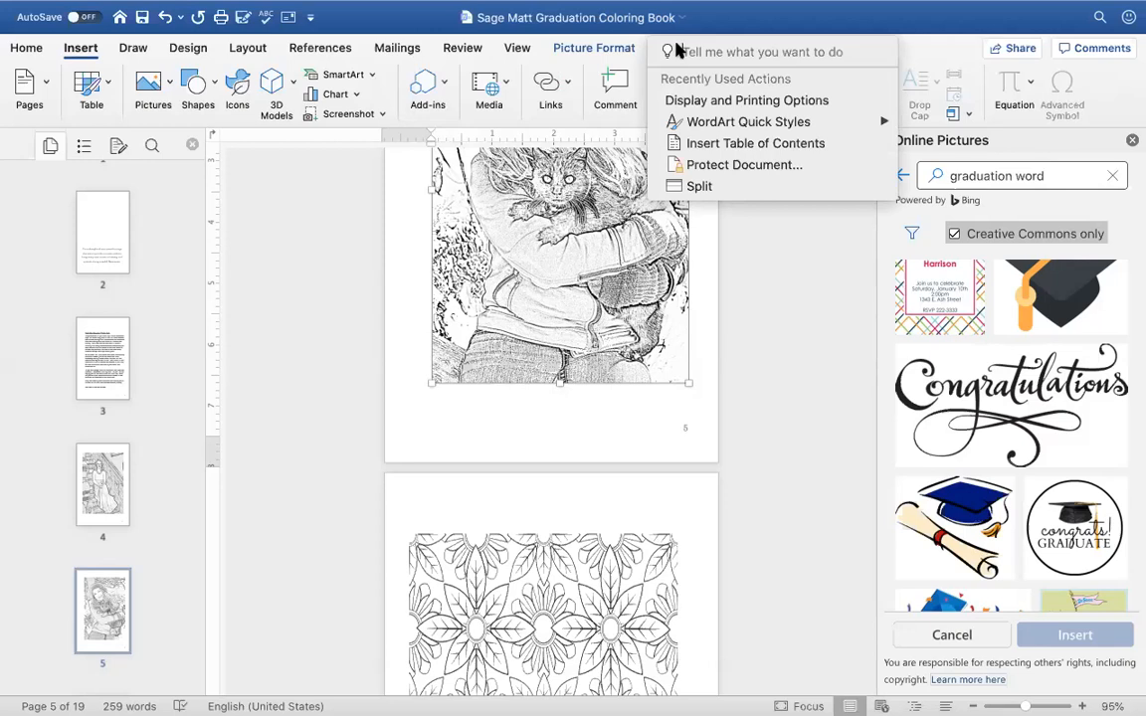
type("word")
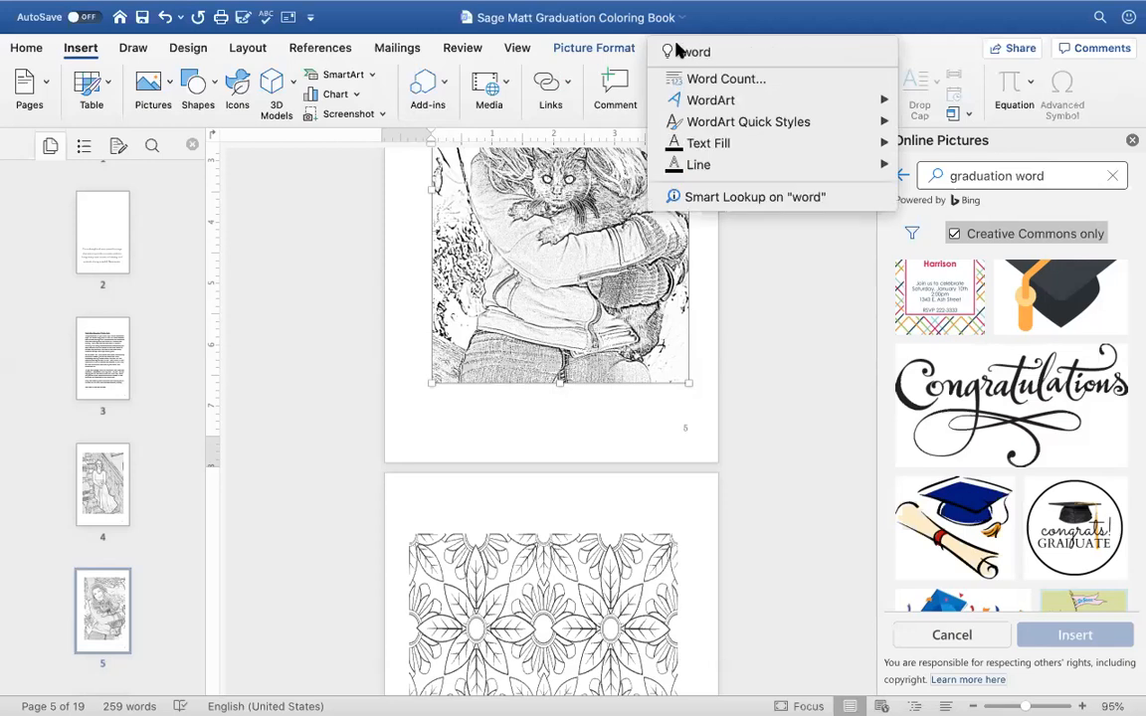
type(" art")
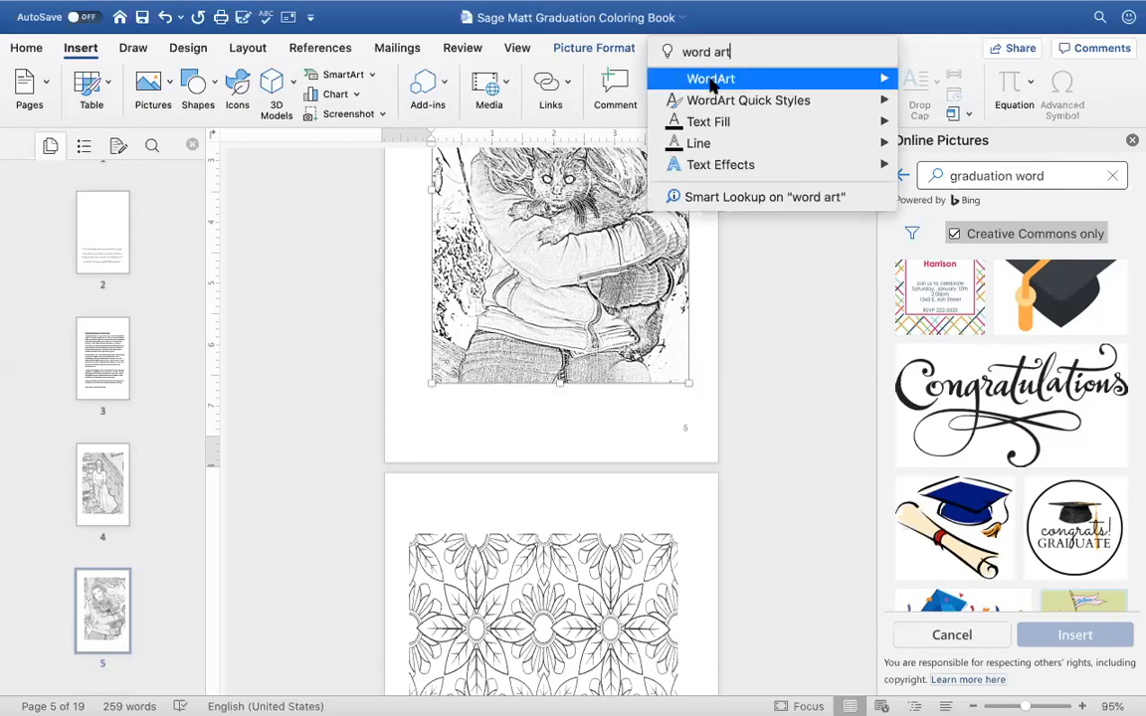
mouse_move(713, 87)
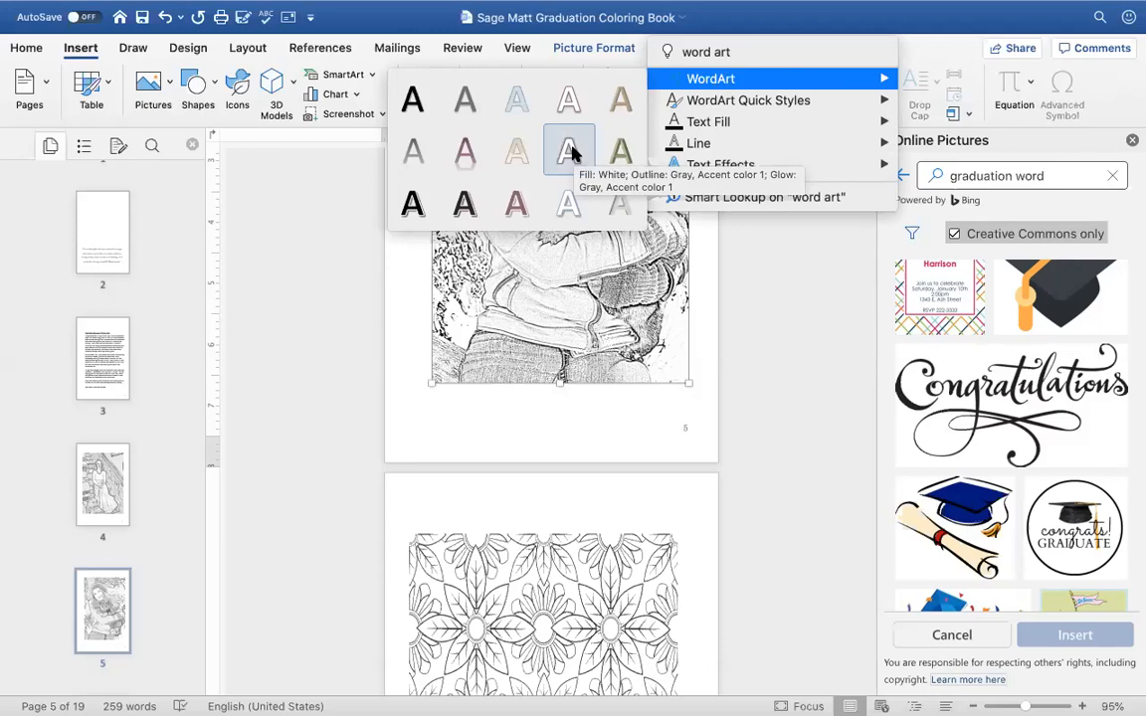
left_click(741, 282)
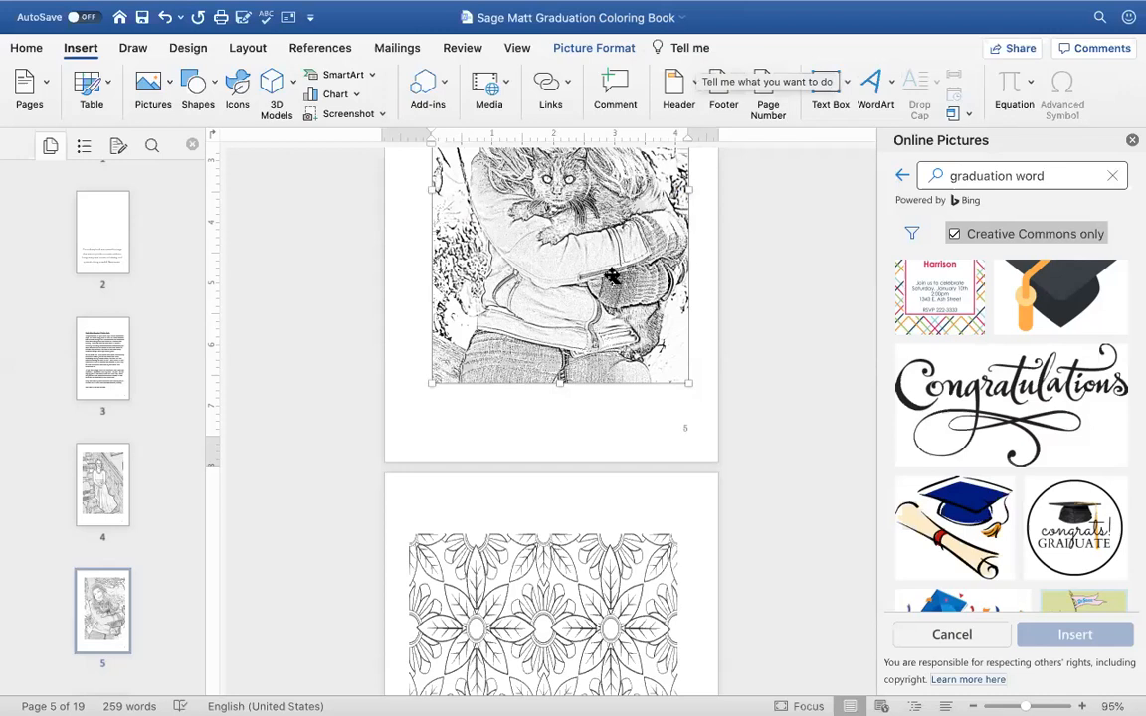
- Look through the floral pattern on page 6, the mandala on page 7 and the State Speech Debate sketch on page 8
scroll(611, 276, "down", 2)
scroll(610, 277, "down", 5)
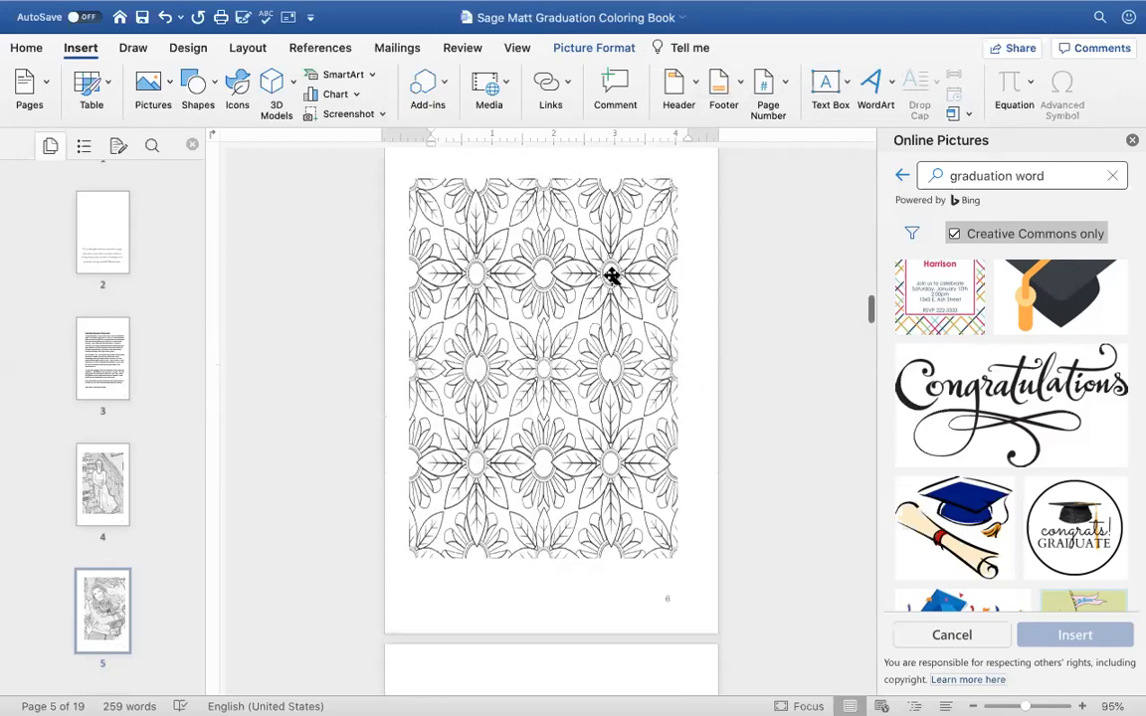
scroll(610, 276, "down", 1)
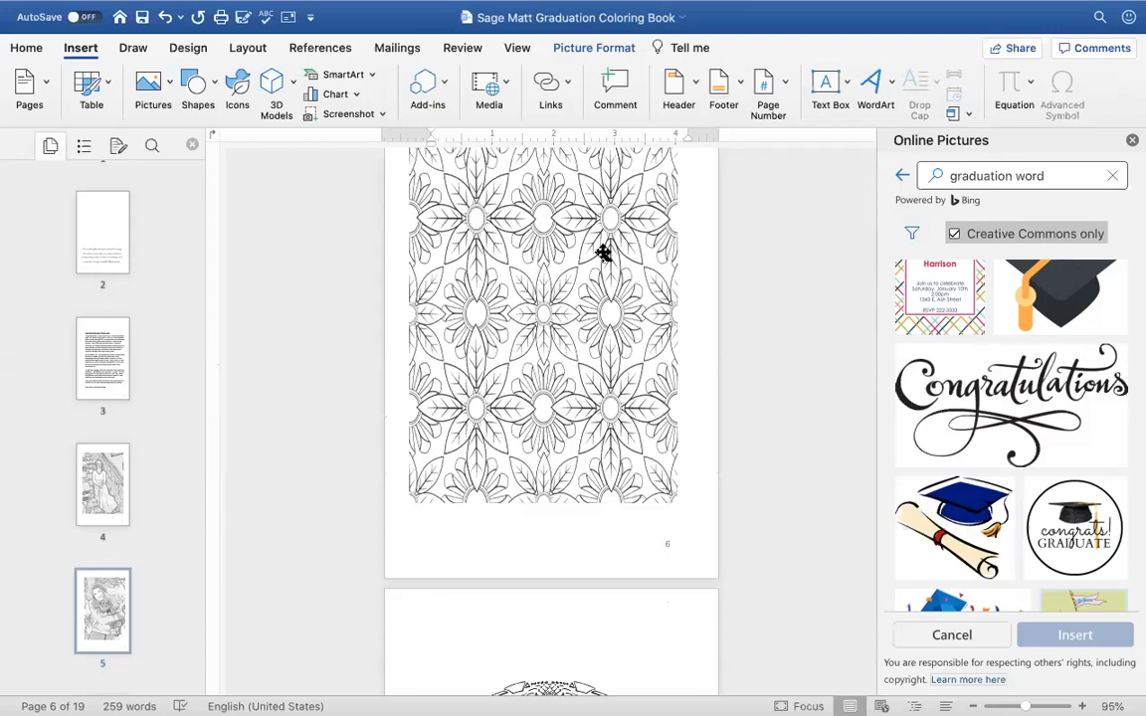
scroll(602, 253, "up", 2)
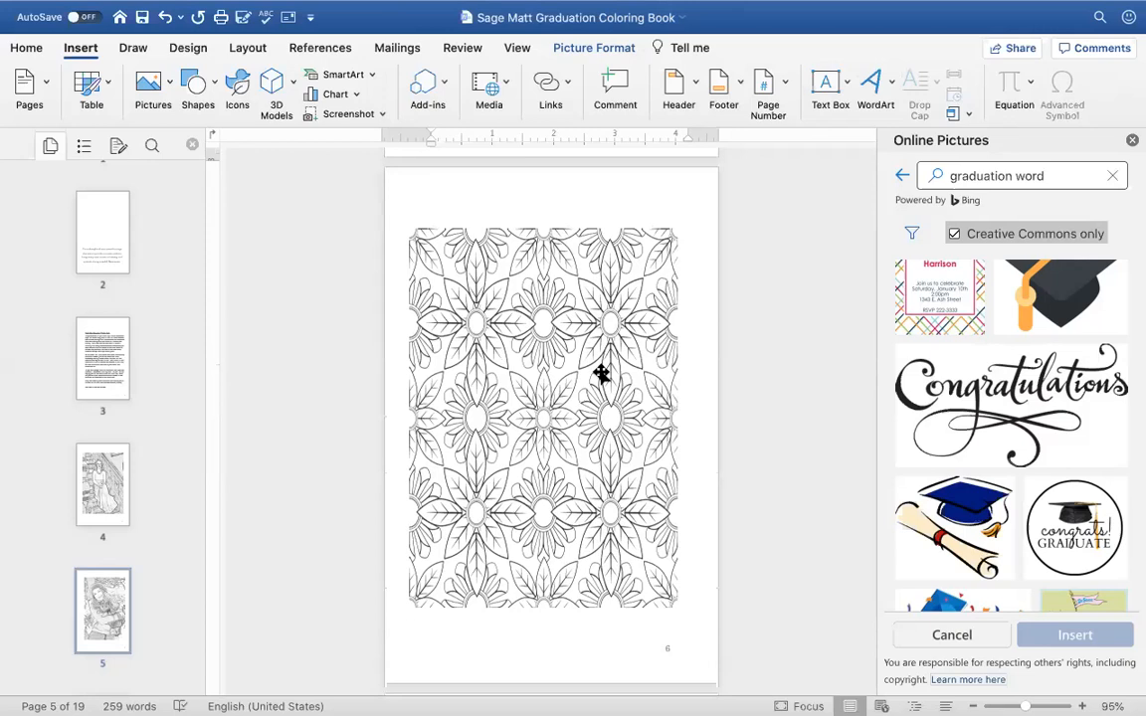
scroll(600, 373, "down", 6)
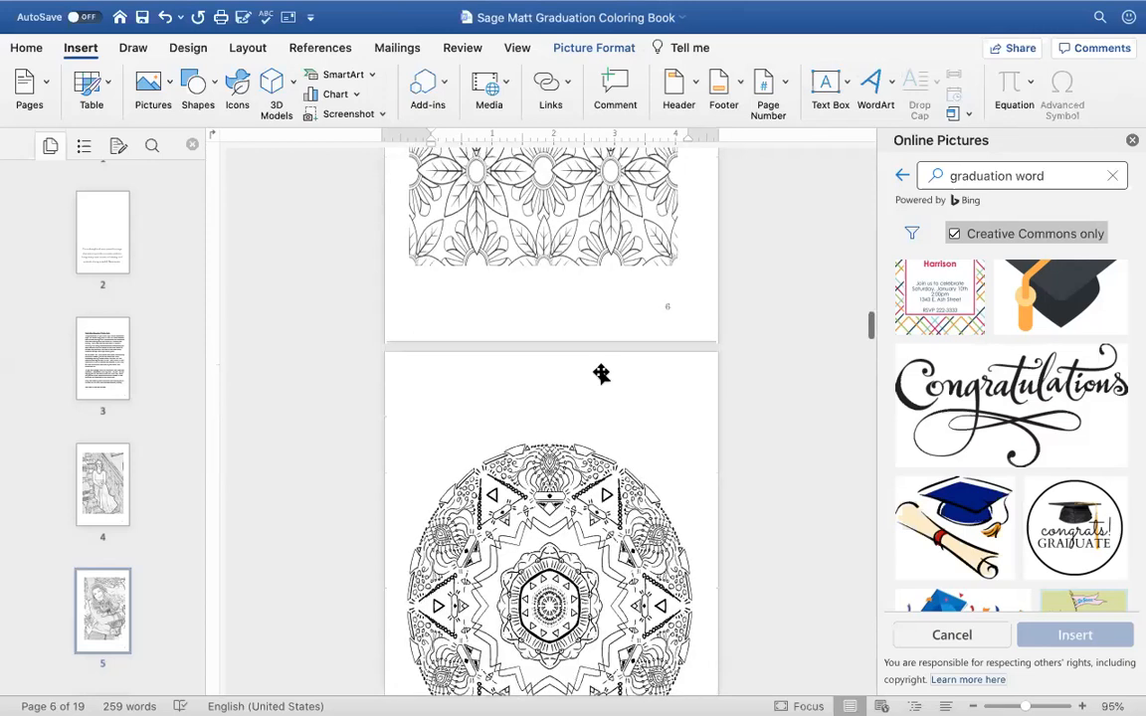
scroll(601, 373, "down", 5)
scroll(601, 373, "down", 6)
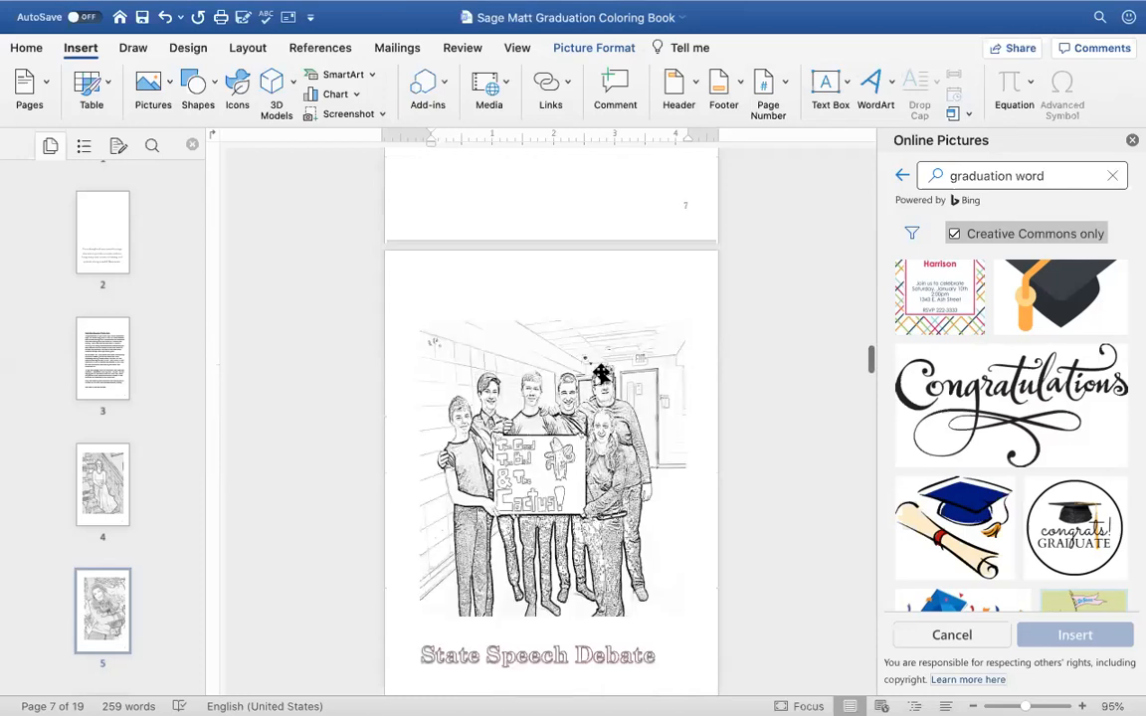
scroll(601, 373, "down", 3)
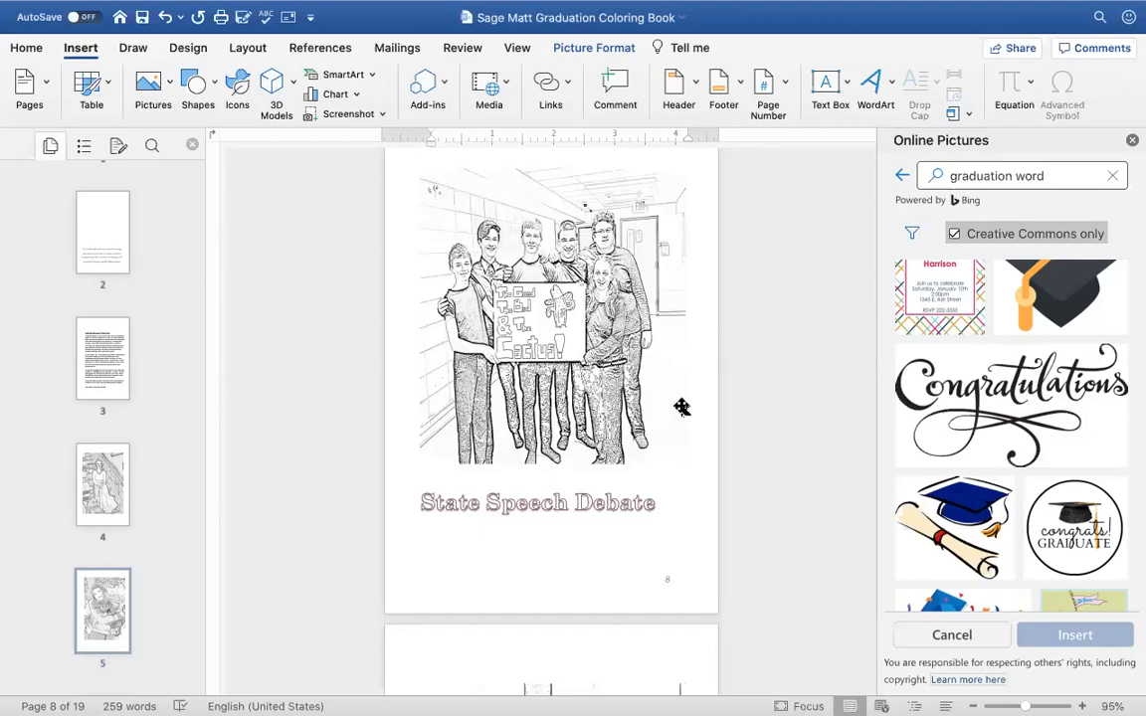
- Examine the text effect styles and the number style, reflection and shadow options for the "State Speech Debate" caption without applying any
left_click(538, 500)
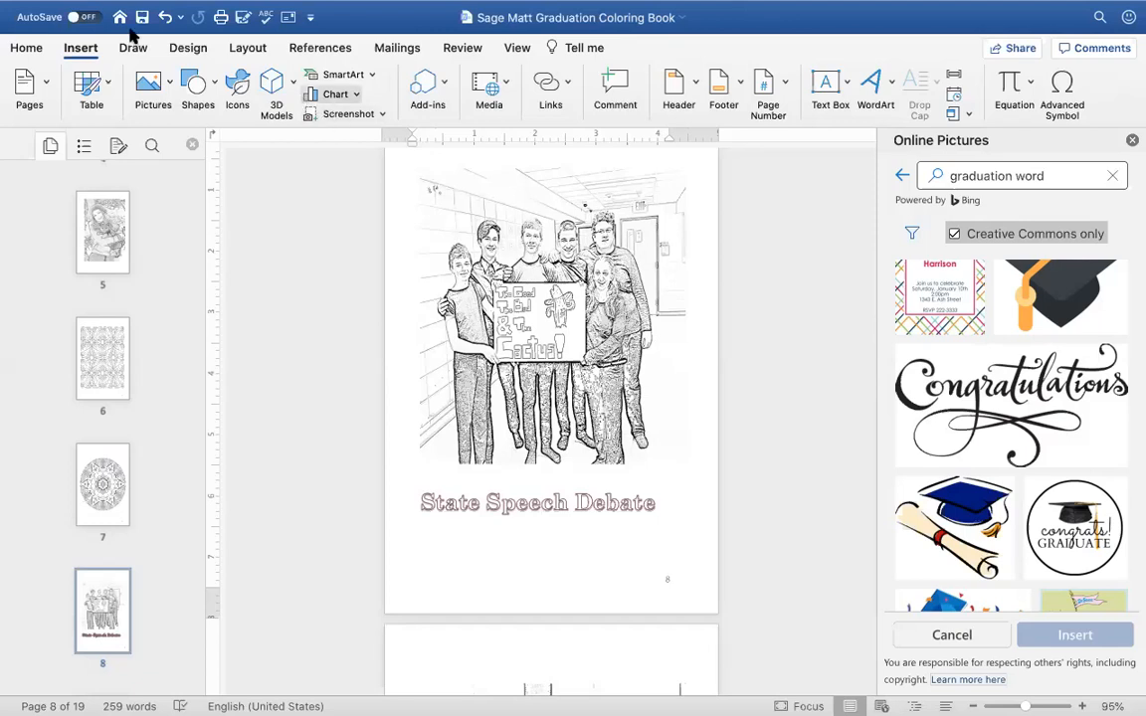
left_click(27, 48)
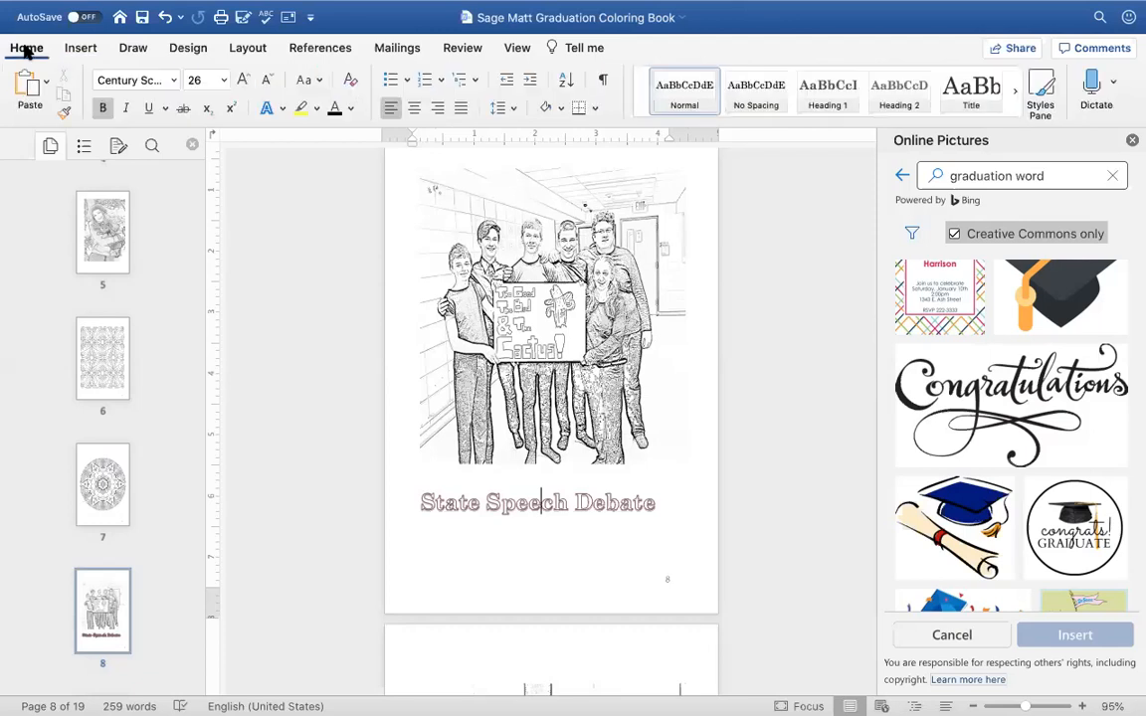
left_click(267, 110)
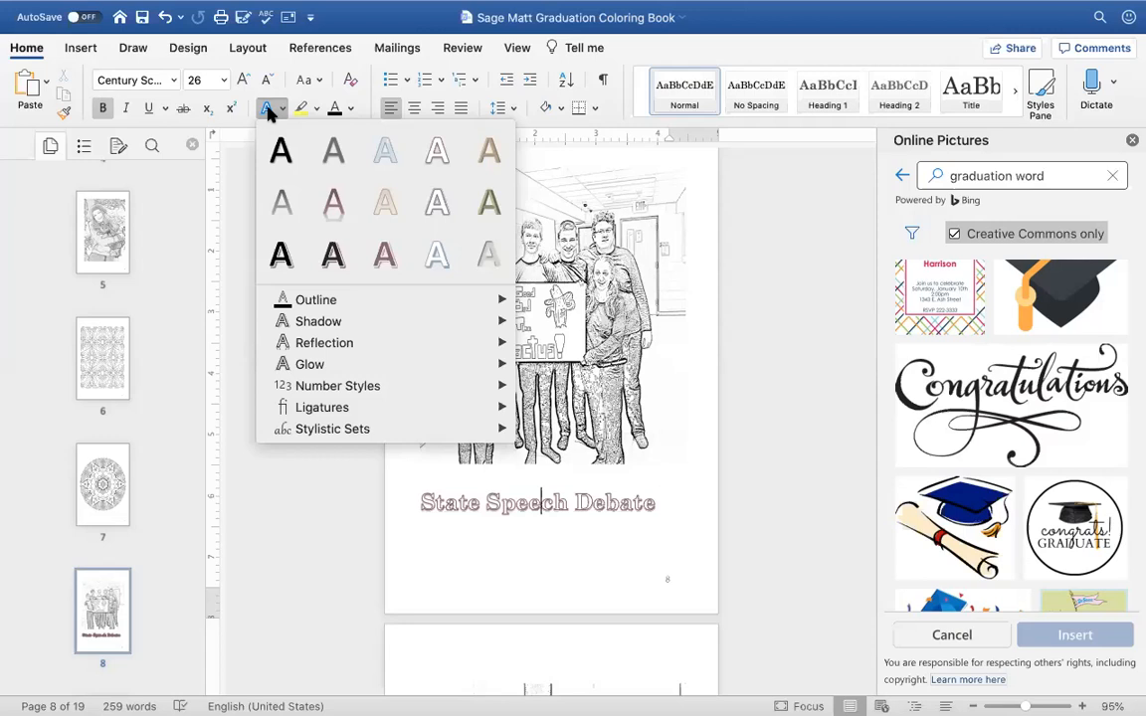
mouse_move(467, 385)
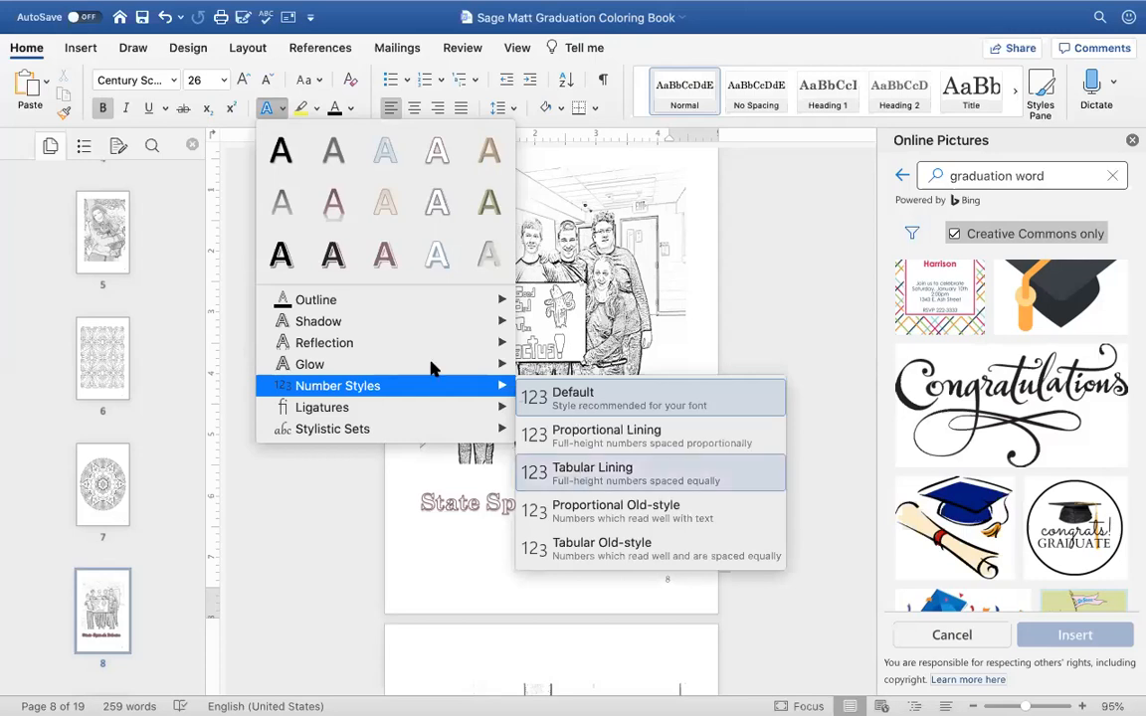
mouse_move(418, 356)
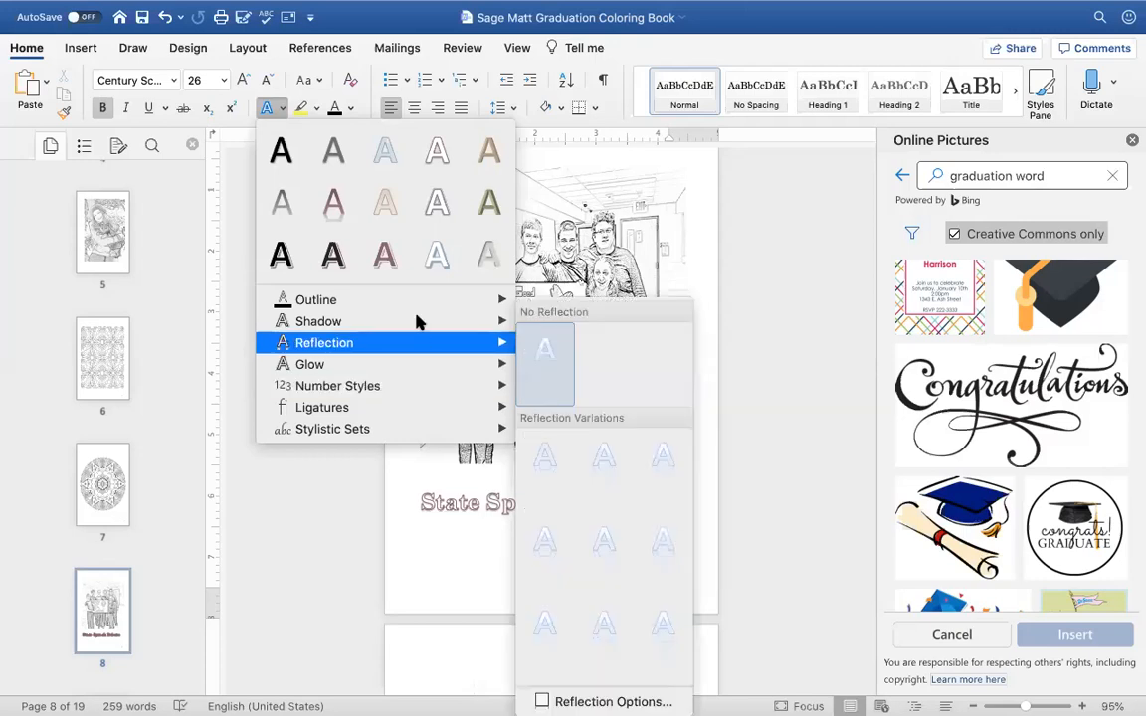
mouse_move(417, 294)
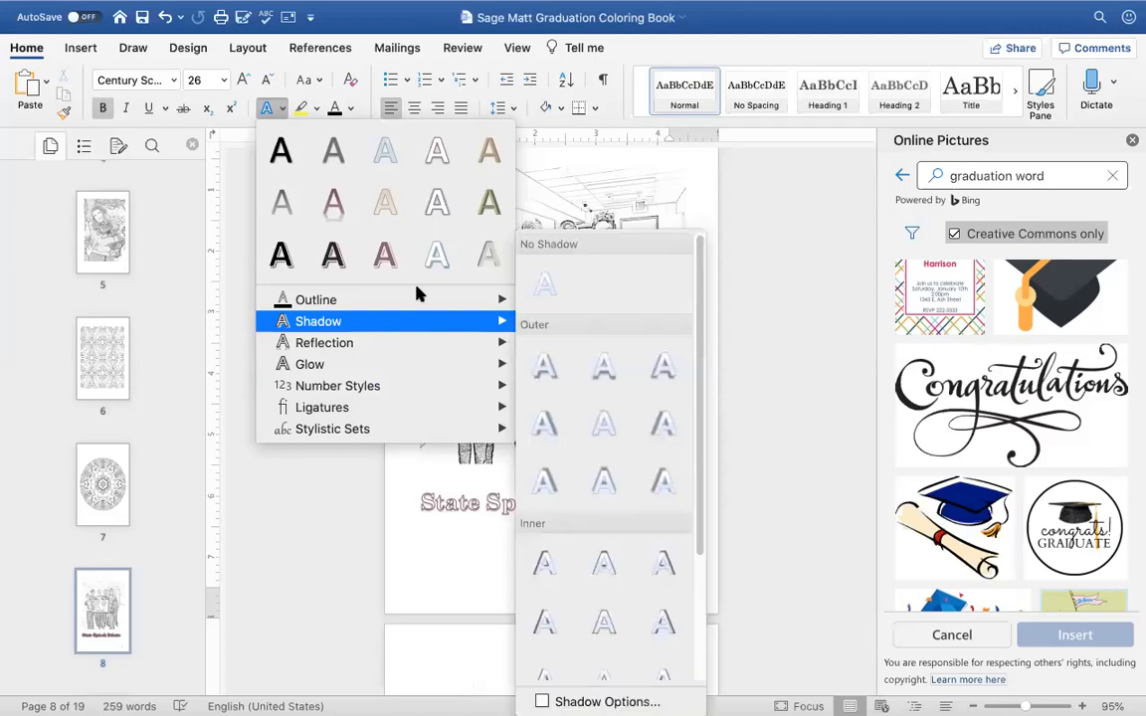
left_click(450, 521)
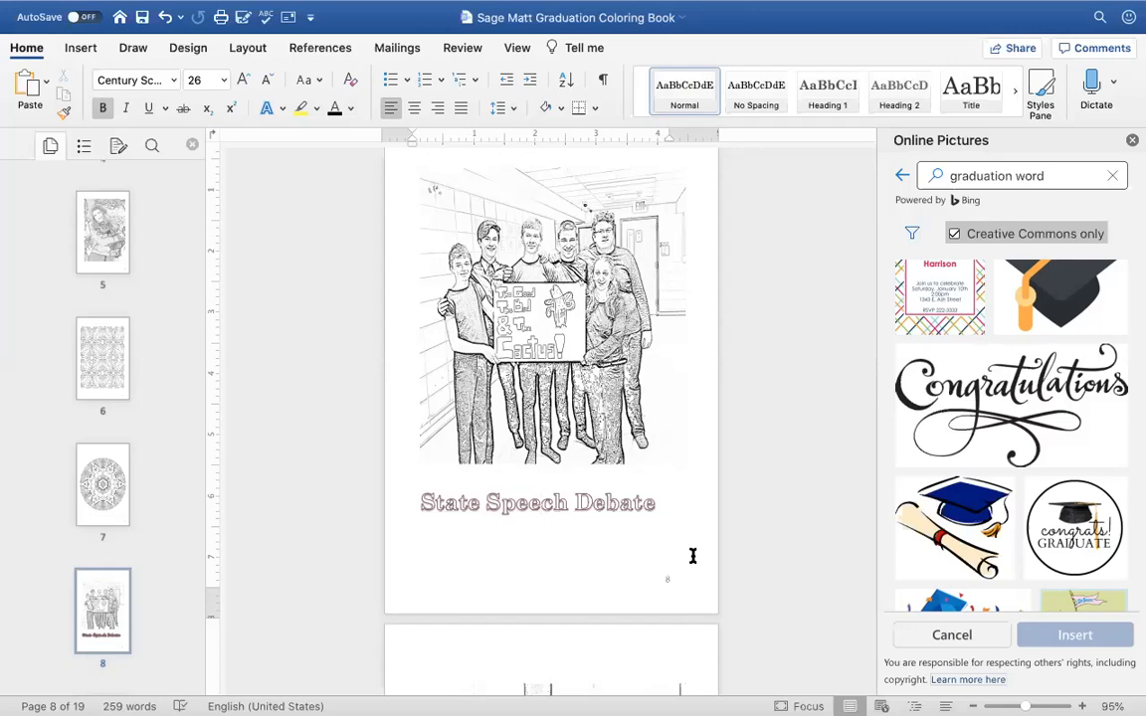
- Look through pages 9 to 12, from the Iowa State Mascot sketch past the patterns to the family sketch with its caption
scroll(692, 556, "down", 3)
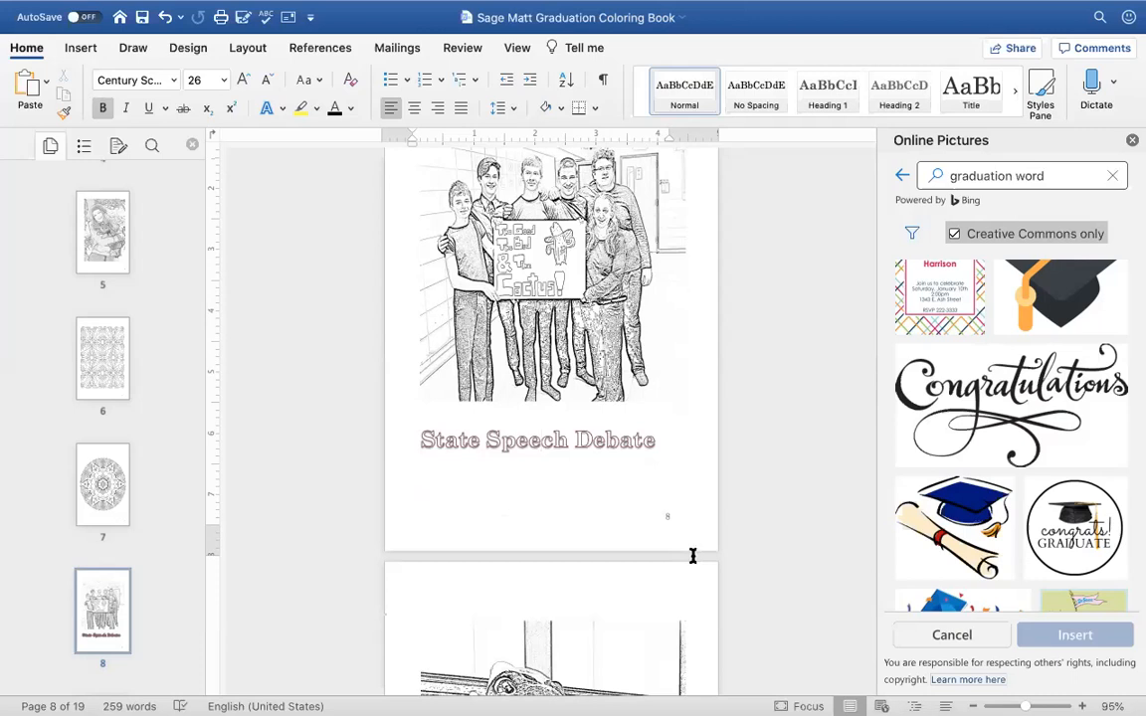
scroll(692, 556, "down", 5)
scroll(693, 556, "down", 1)
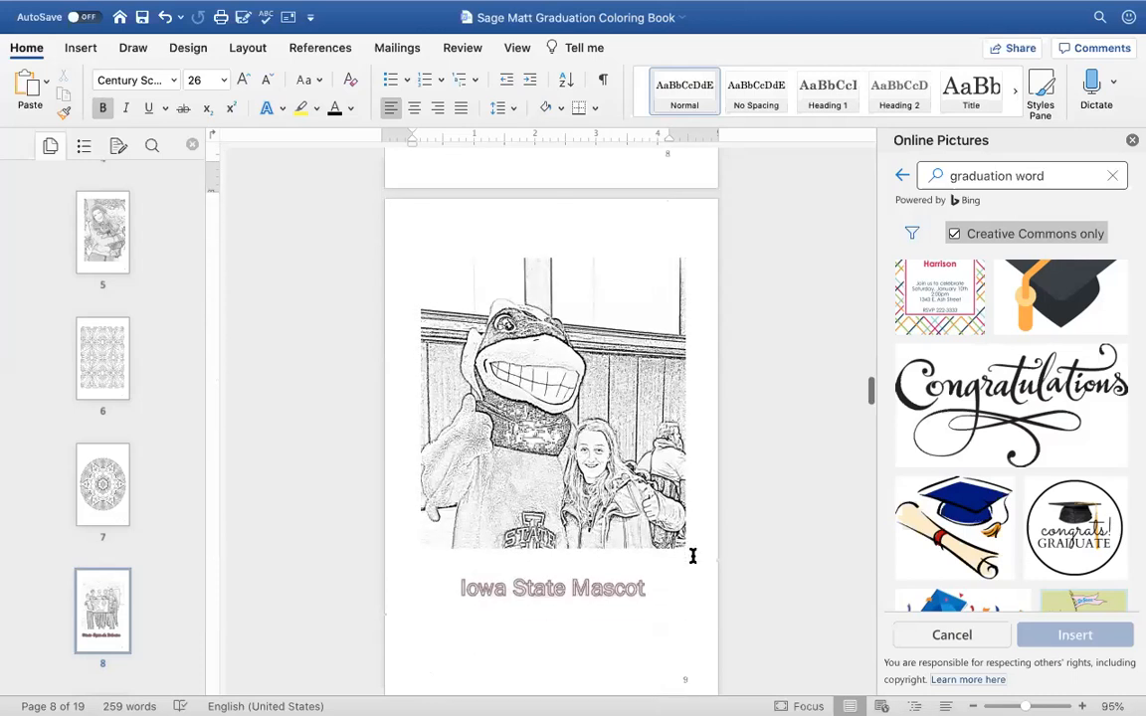
scroll(692, 556, "down", 1)
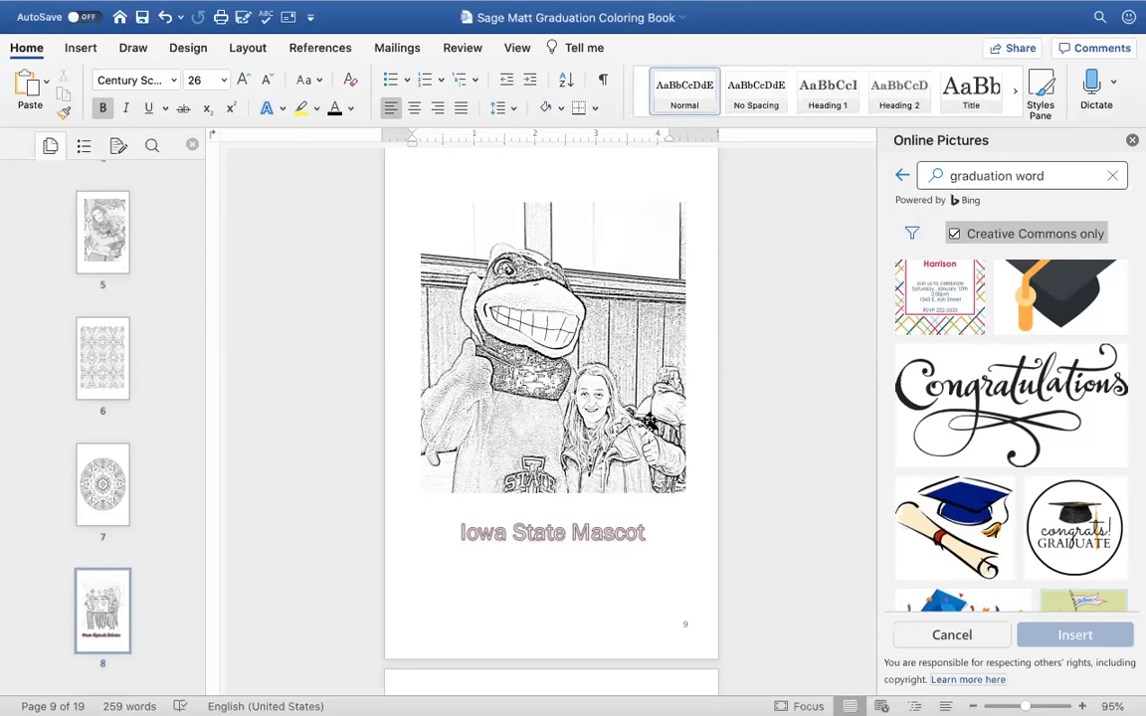
scroll(648, 417, "down", 5)
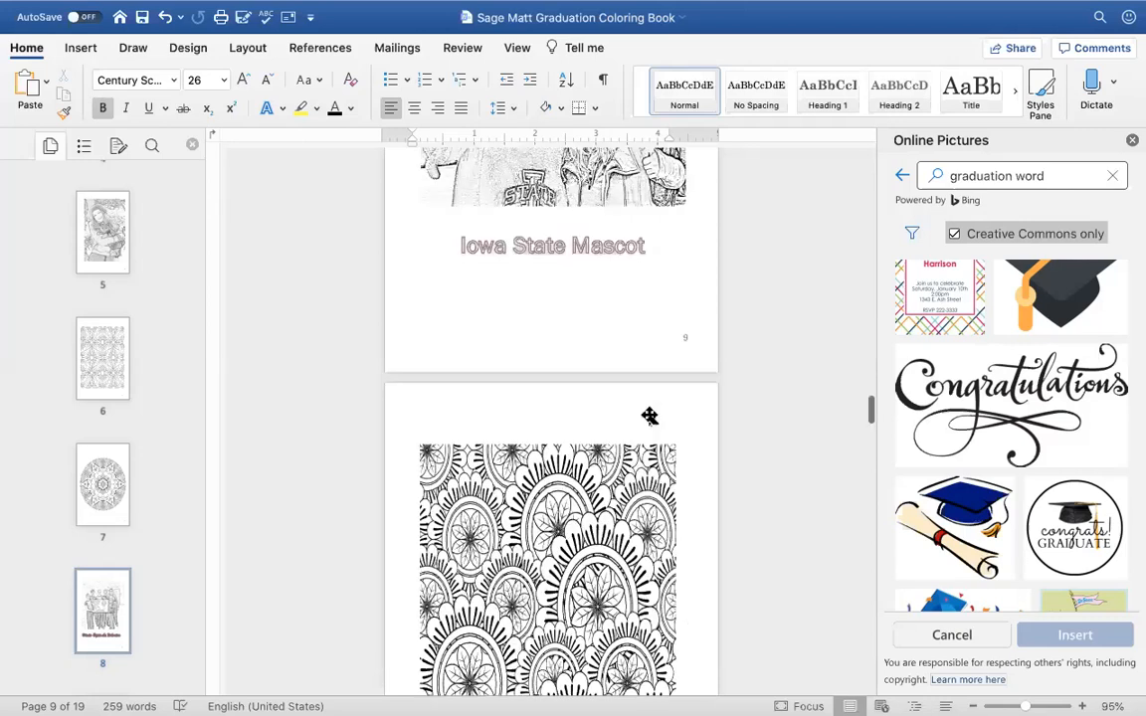
scroll(649, 416, "down", 3)
scroll(649, 416, "down", 5)
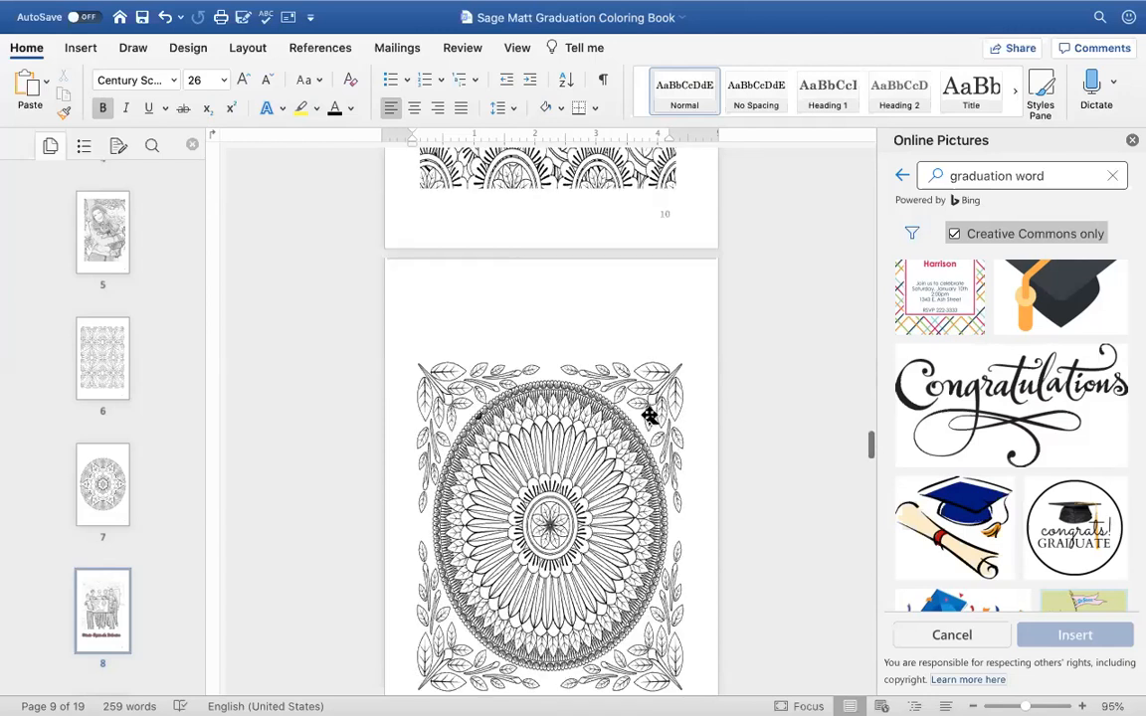
scroll(648, 418, "down", 5)
scroll(648, 416, "down", 5)
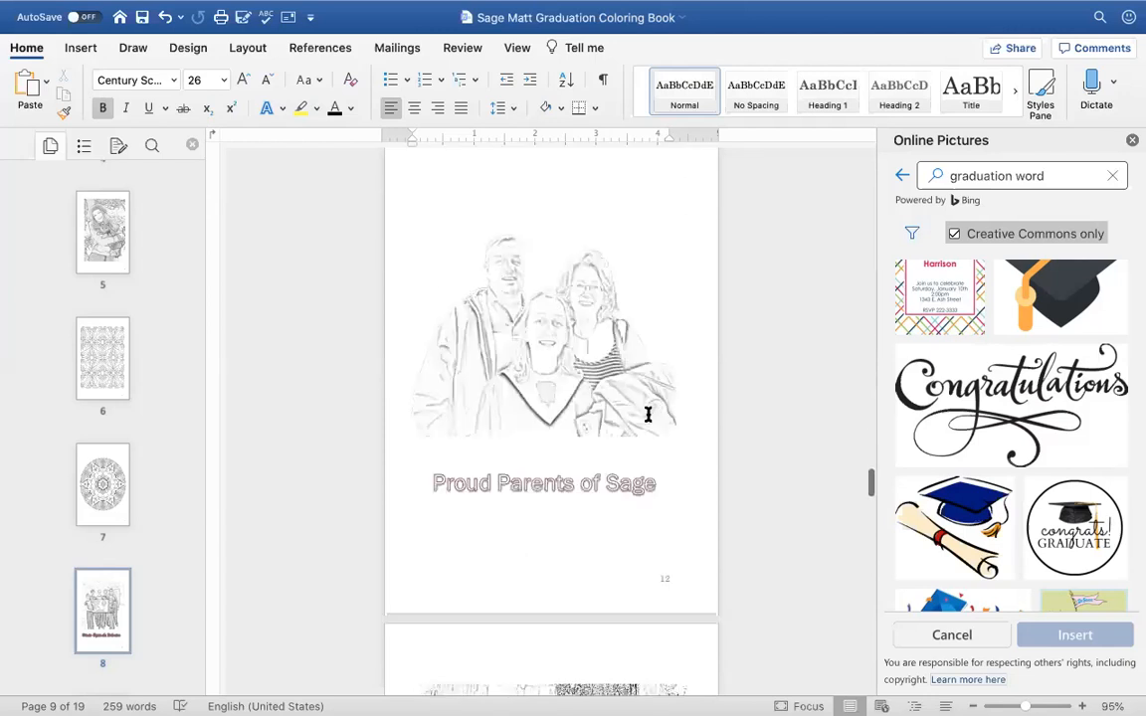
scroll(587, 421, "down", 2)
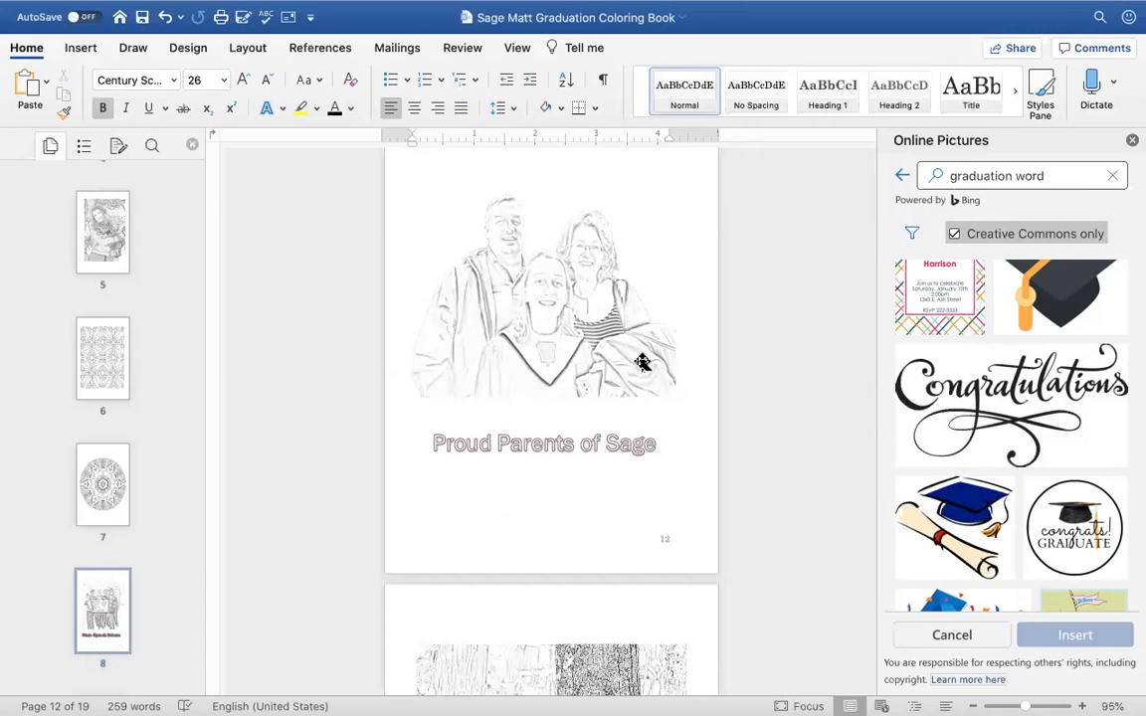
- View the Graduation Photo sketch on page 13, the patterns on pages 14 and 15, and the School Trip sketch on page 16
scroll(640, 360, "down", 3)
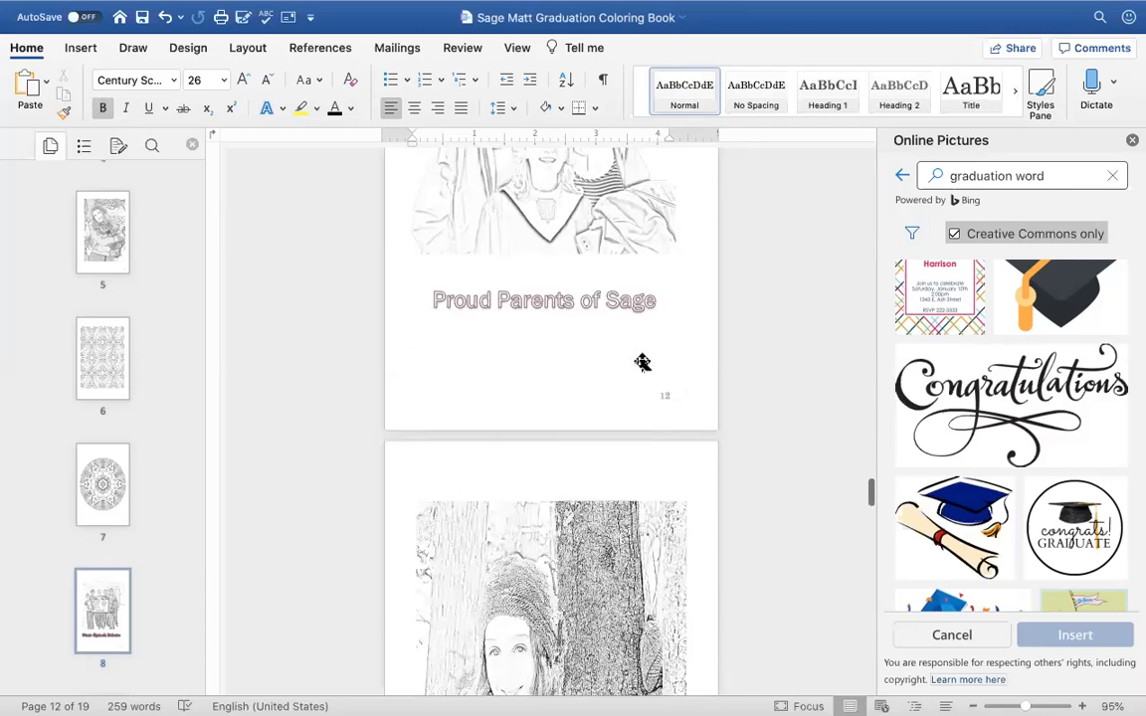
scroll(644, 364, "down", 6)
scroll(644, 363, "down", 2)
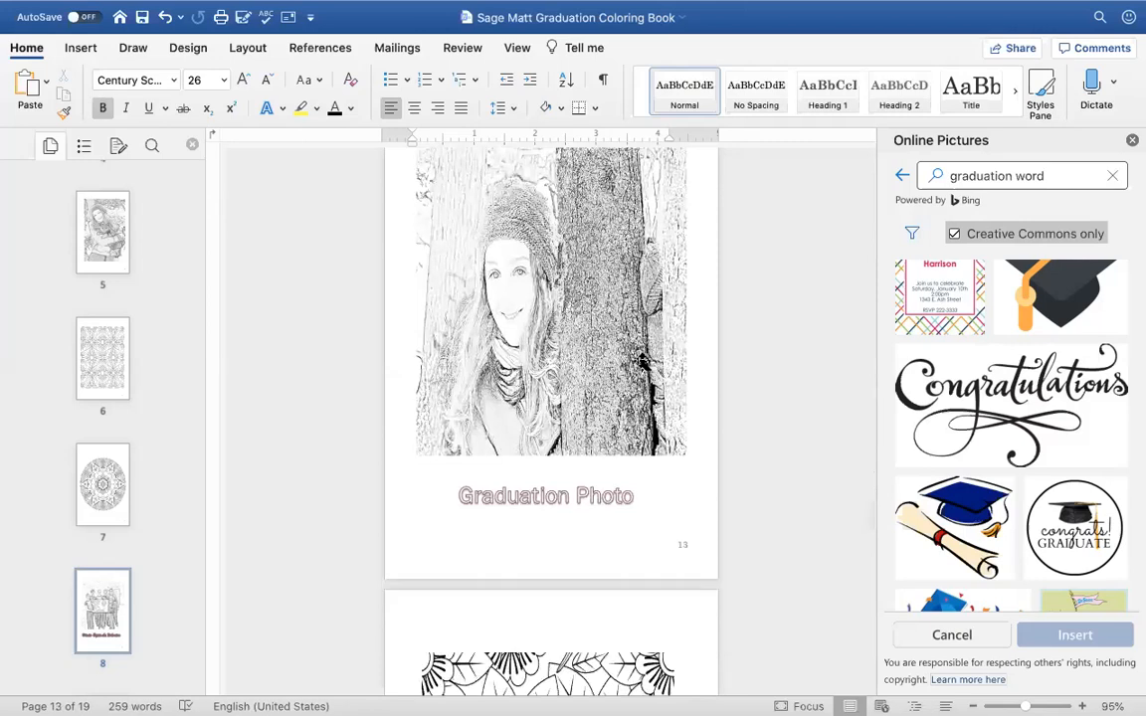
scroll(644, 364, "up", 2)
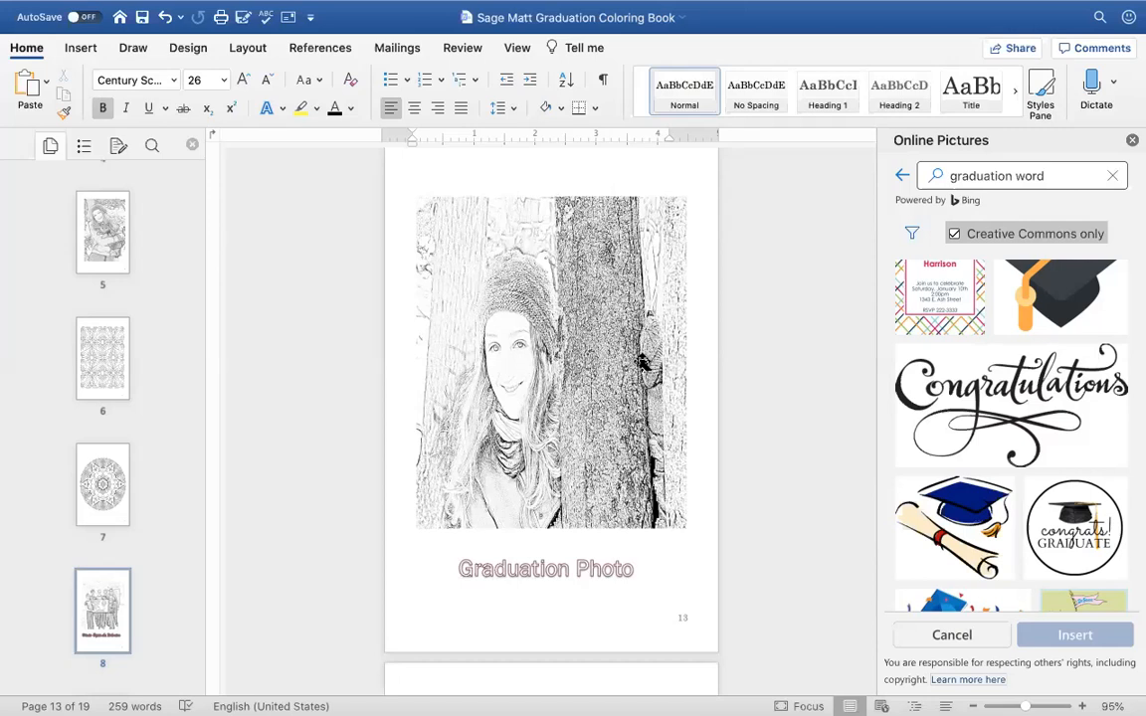
scroll(642, 362, "down", 5)
scroll(641, 362, "down", 3)
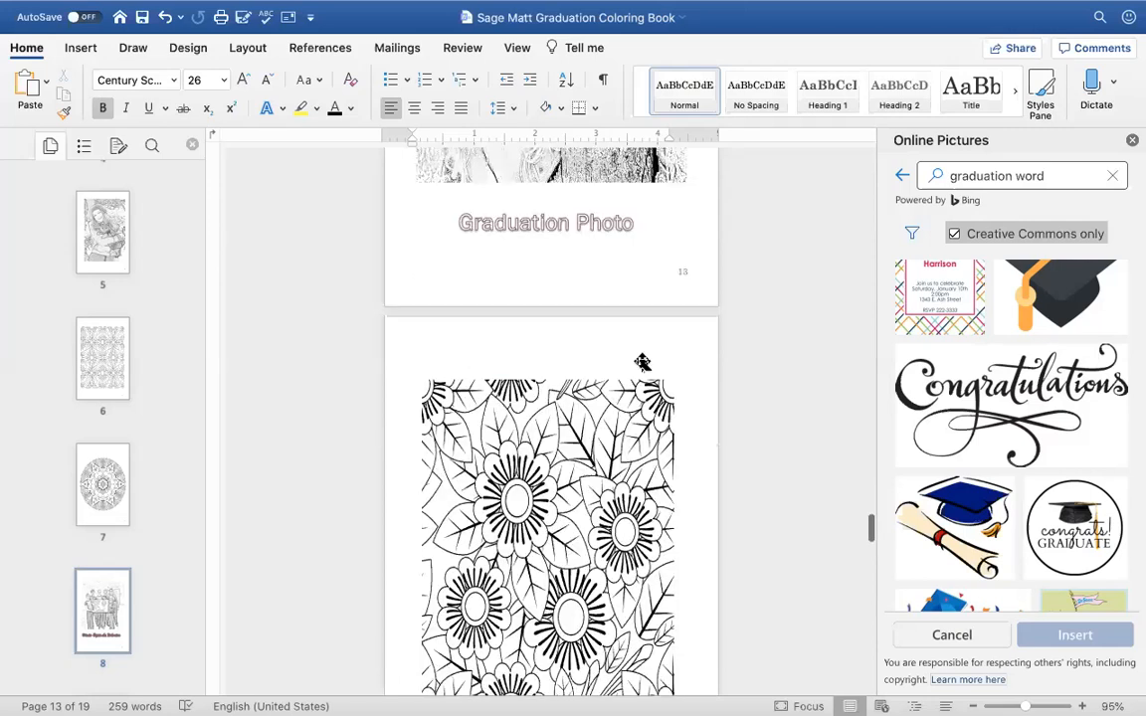
scroll(642, 362, "down", 5)
scroll(641, 362, "down", 5)
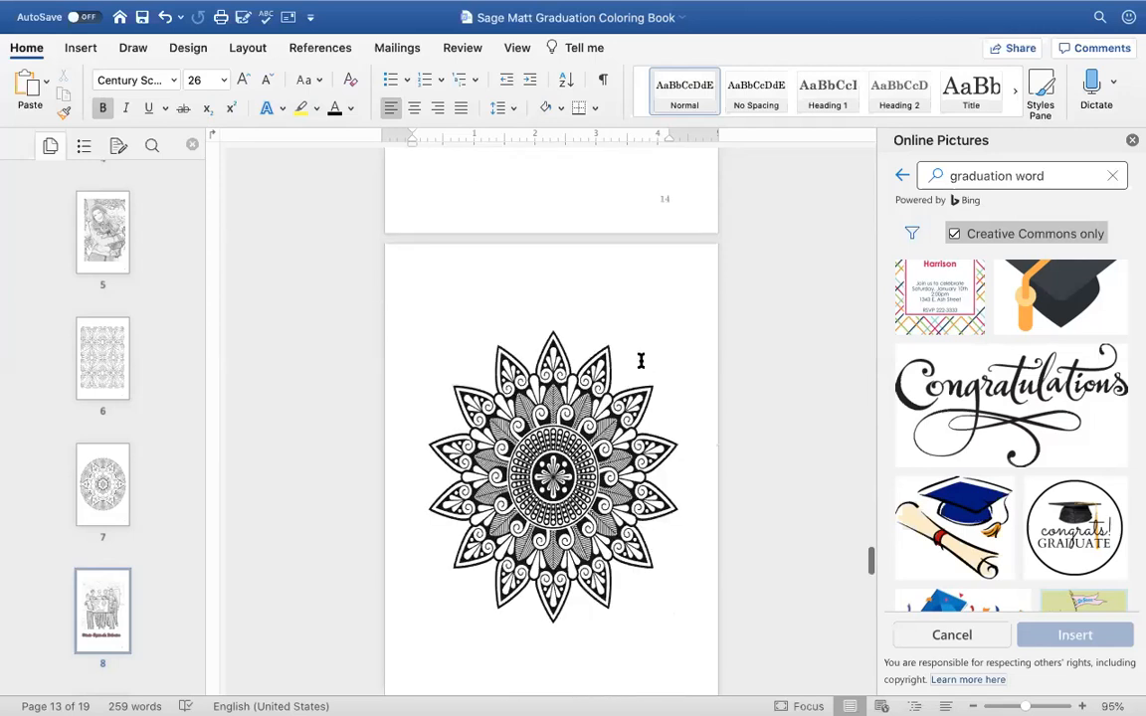
scroll(641, 362, "down", 10)
scroll(642, 362, "down", 4)
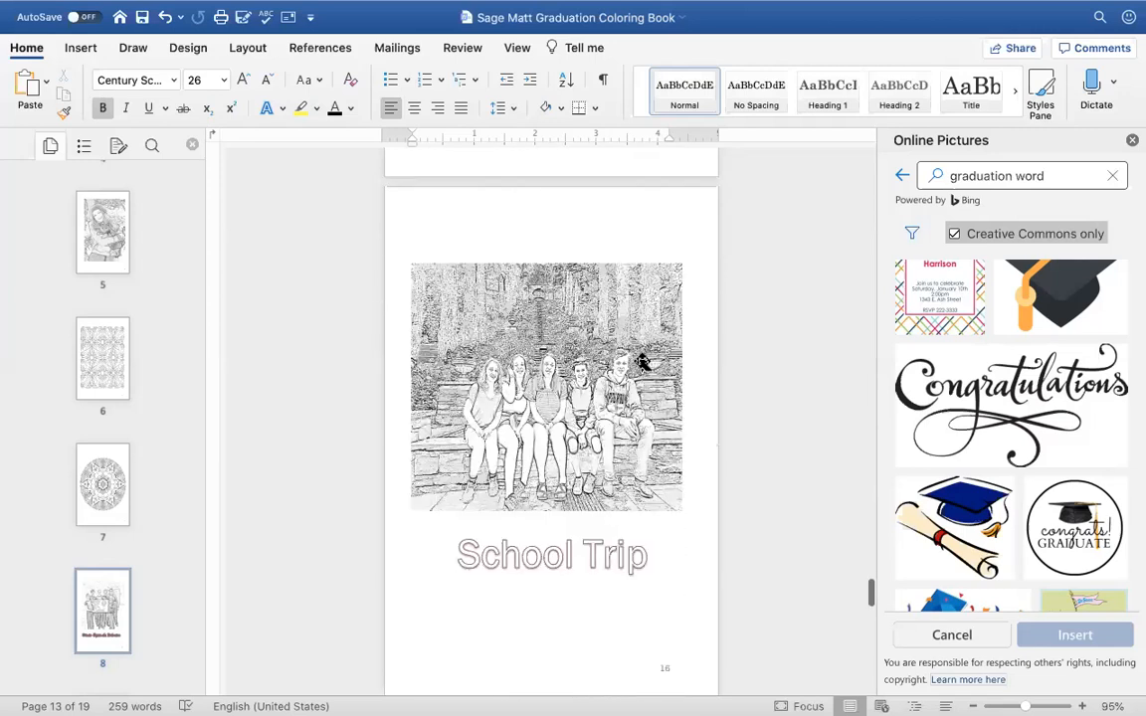
scroll(642, 362, "down", 2)
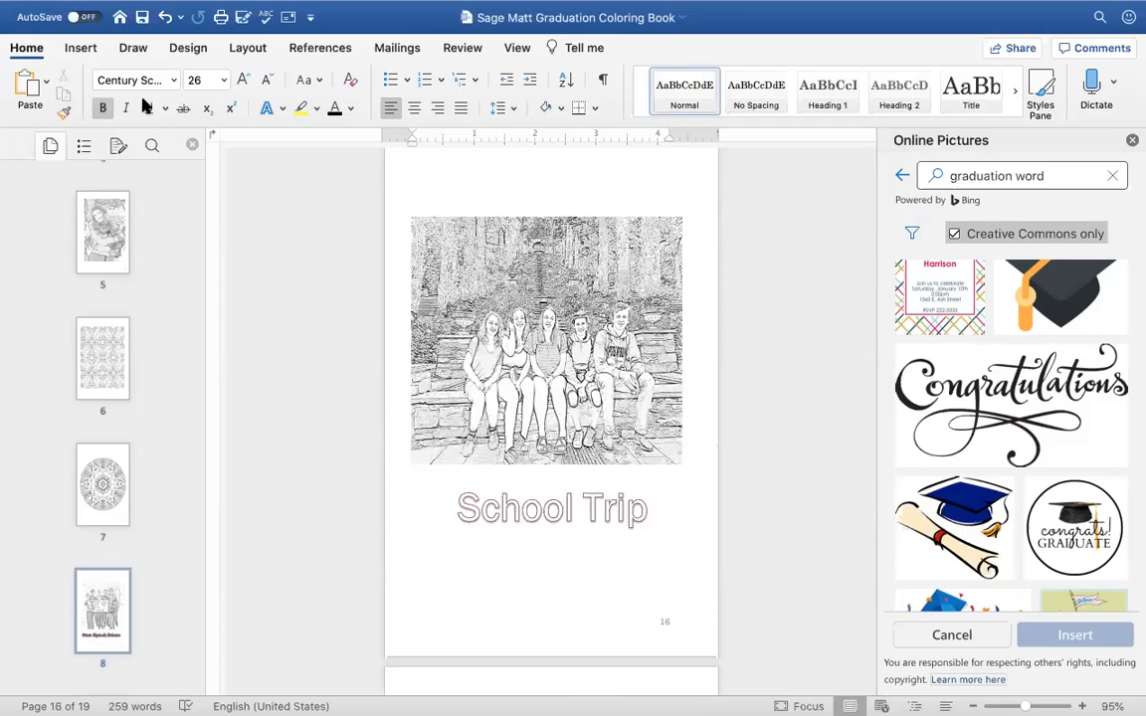
- Display multiple pages side by side and review the coloring book's spreads back to the cover and opening pages
left_click(516, 47)
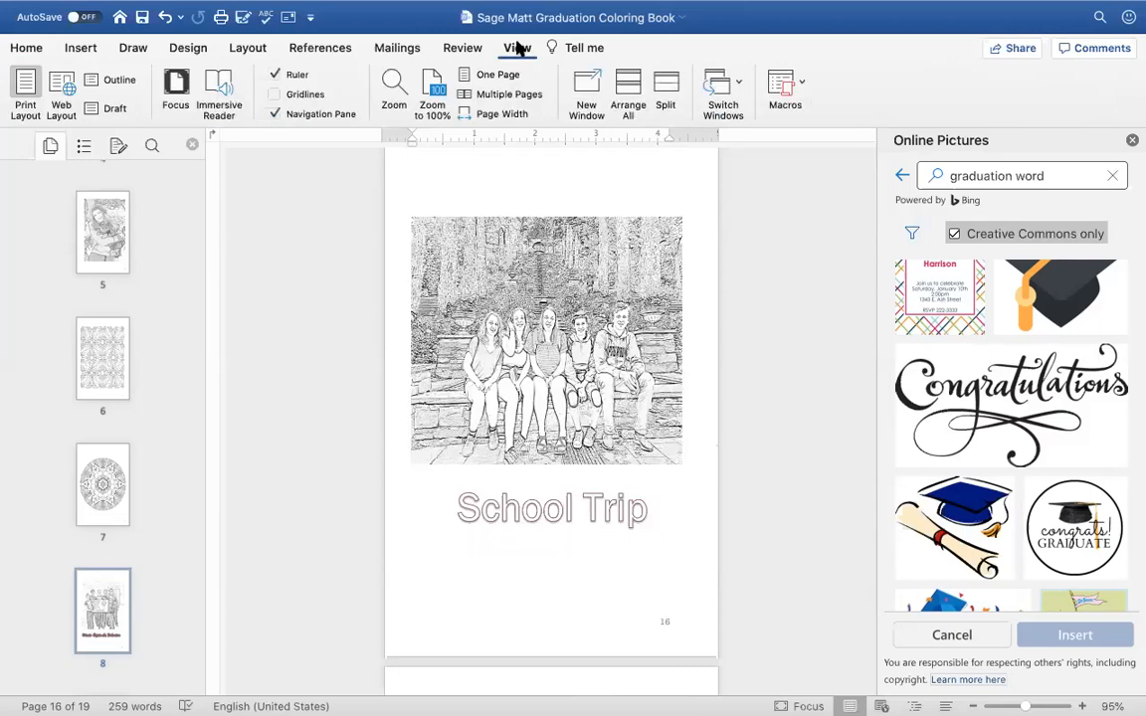
left_click(470, 97)
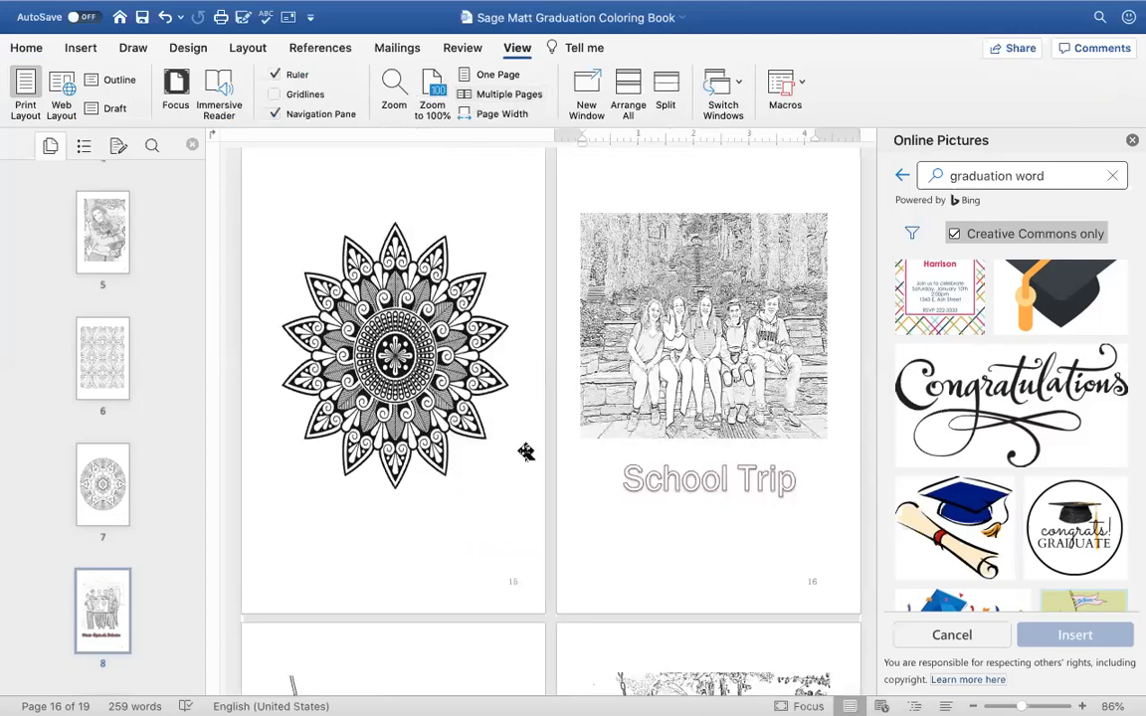
scroll(525, 452, "down", 5)
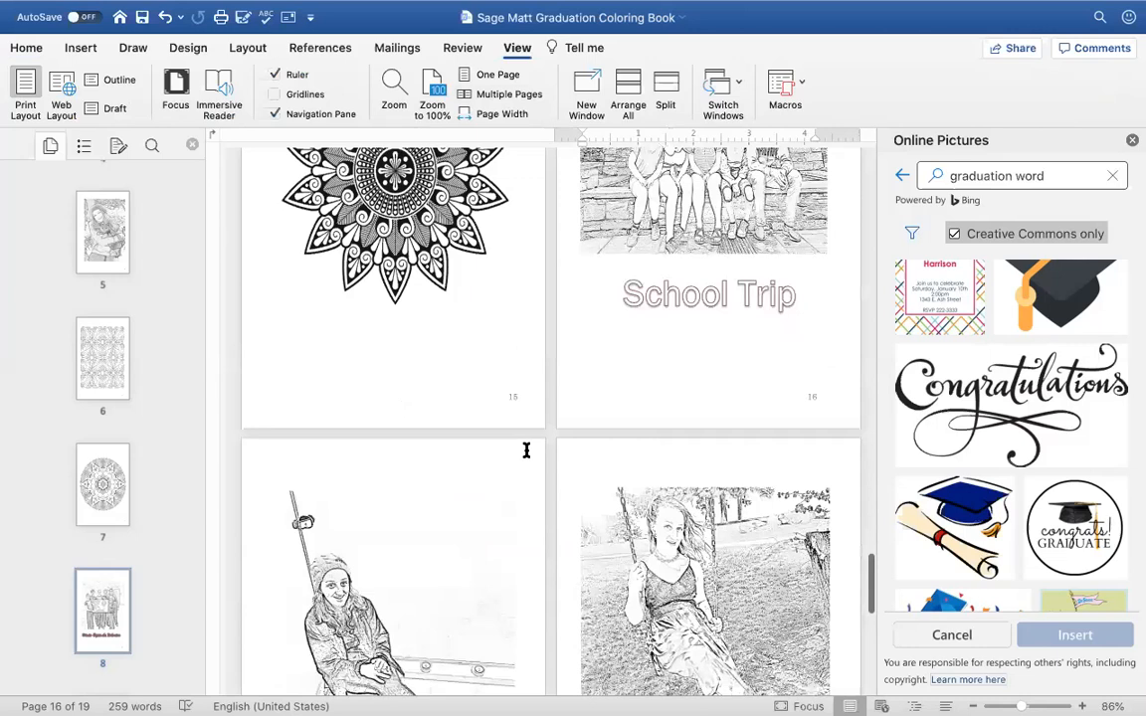
scroll(526, 450, "down", 1)
scroll(526, 451, "up", 10)
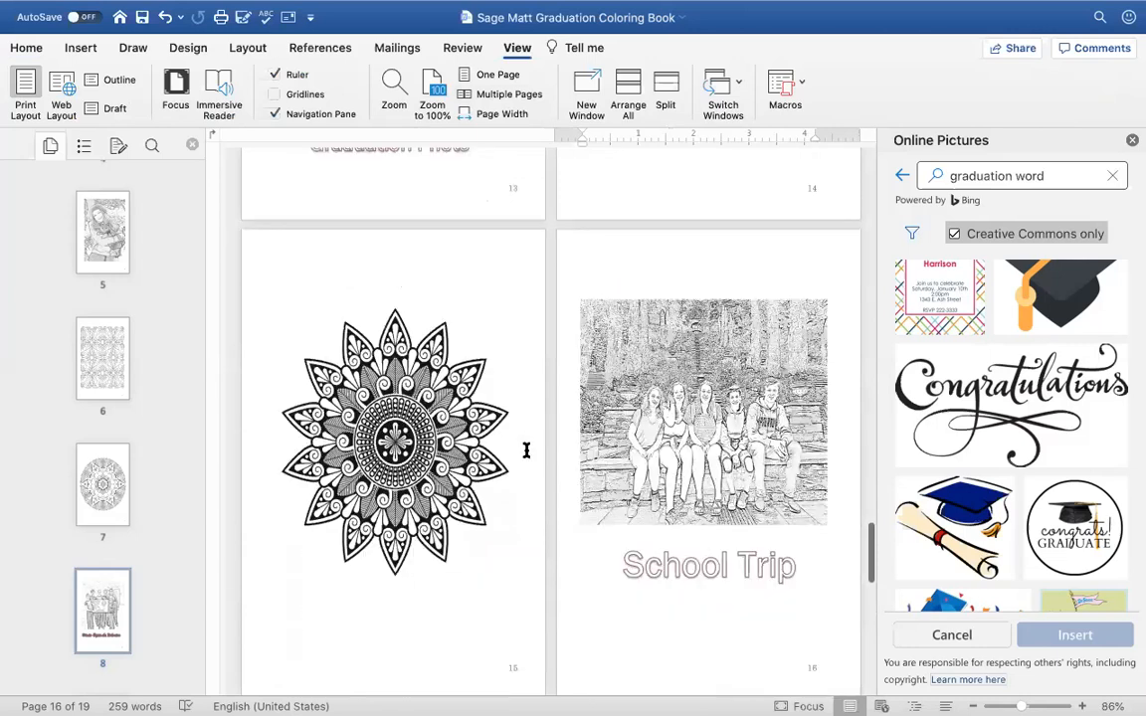
scroll(526, 451, "up", 20)
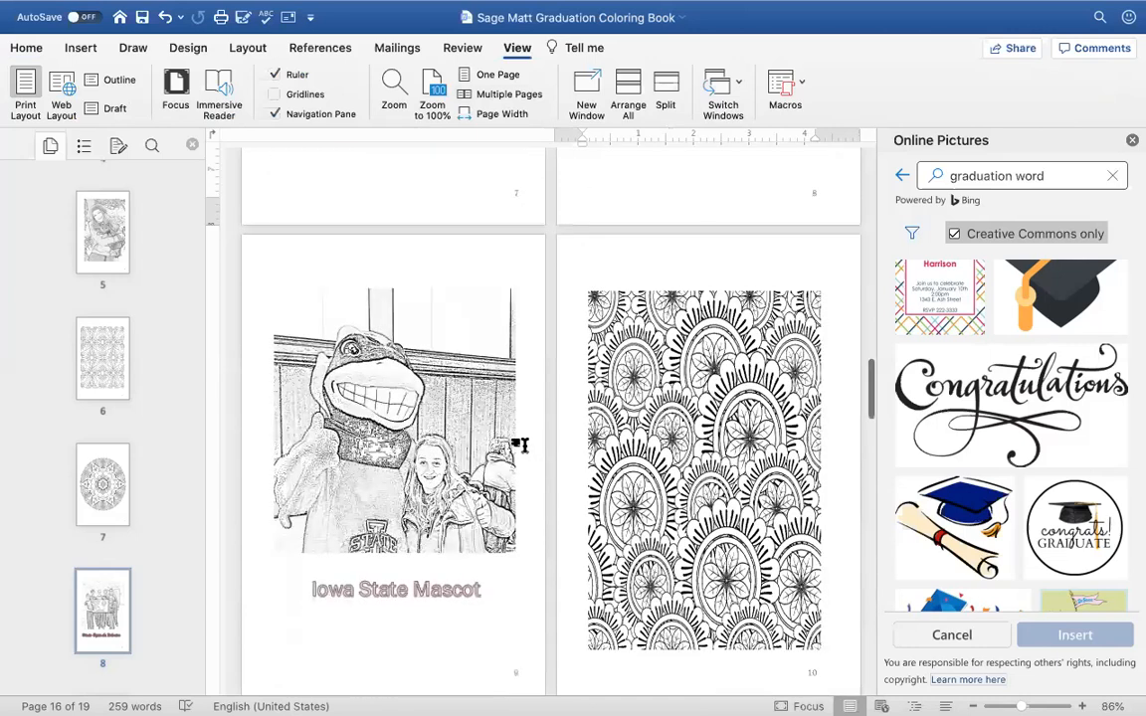
scroll(519, 444, "up", 10)
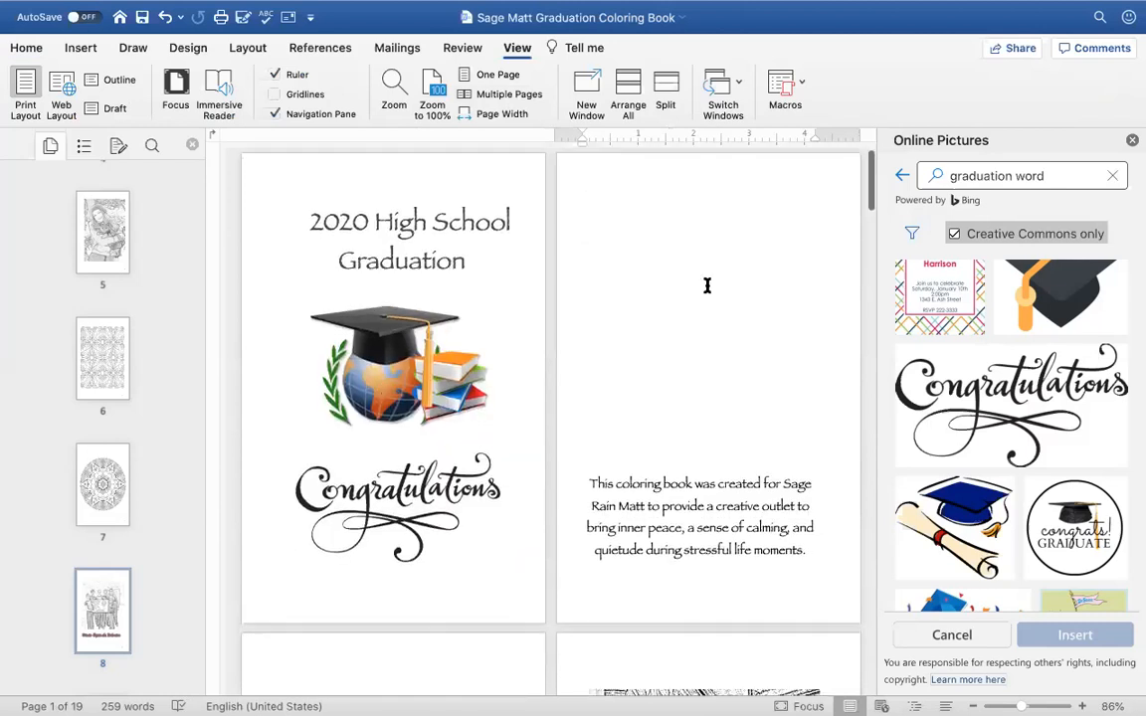
scroll(696, 284, "down", 4)
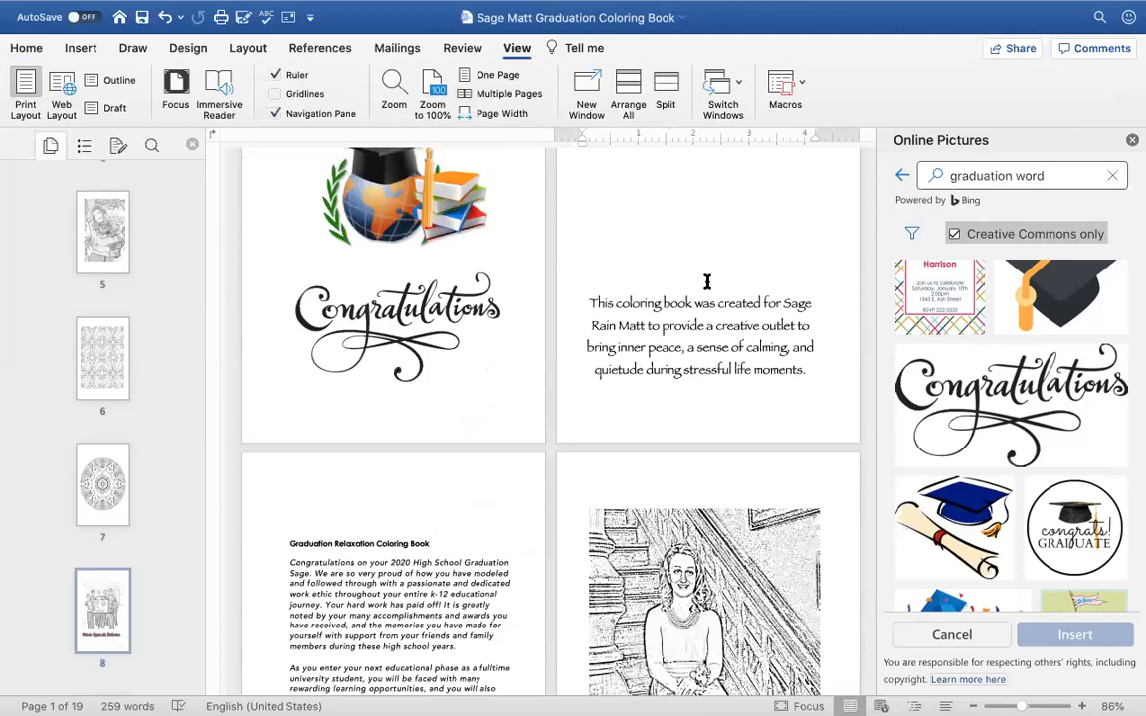
scroll(537, 325, "down", 2)
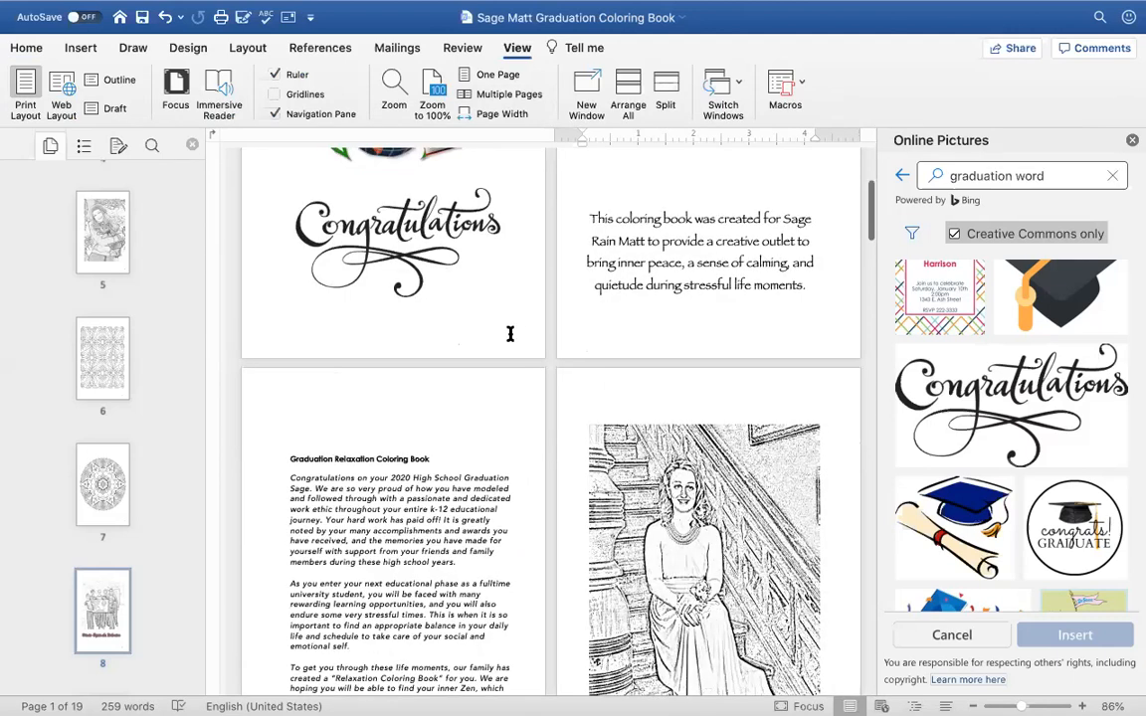
- Review the two-page spreads of pages 3 to 8, from the congratulations letter to the "State Speech Debate" sketch
scroll(510, 334, "down", 3)
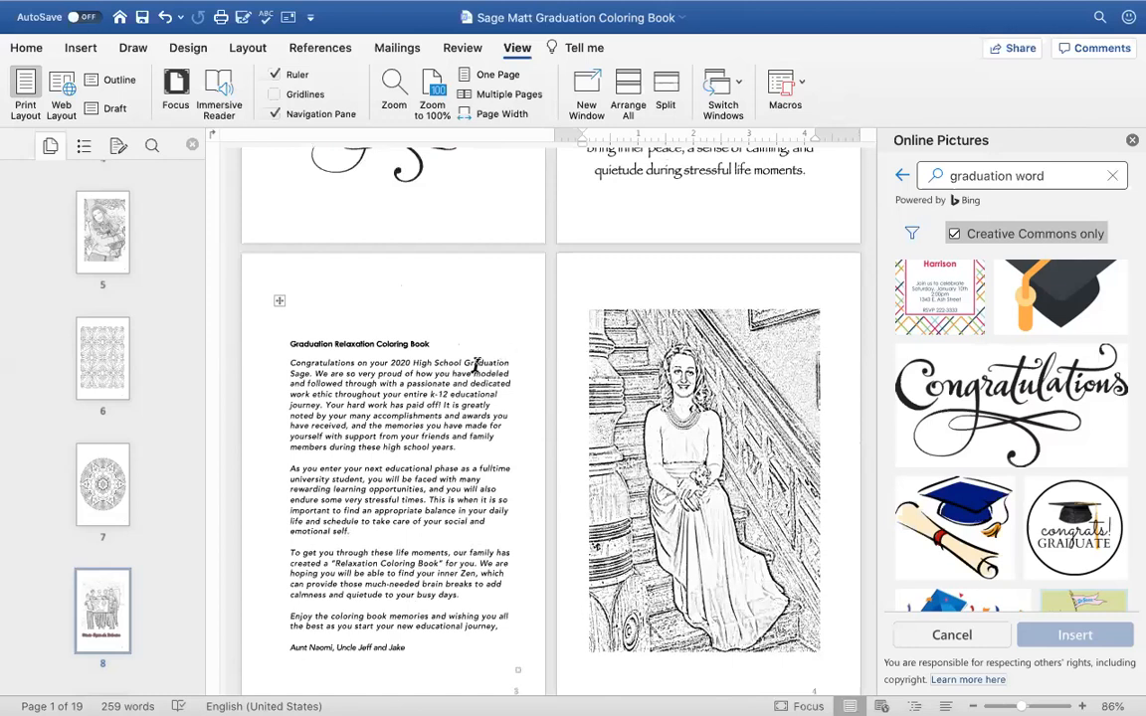
scroll(697, 360, "down", 4)
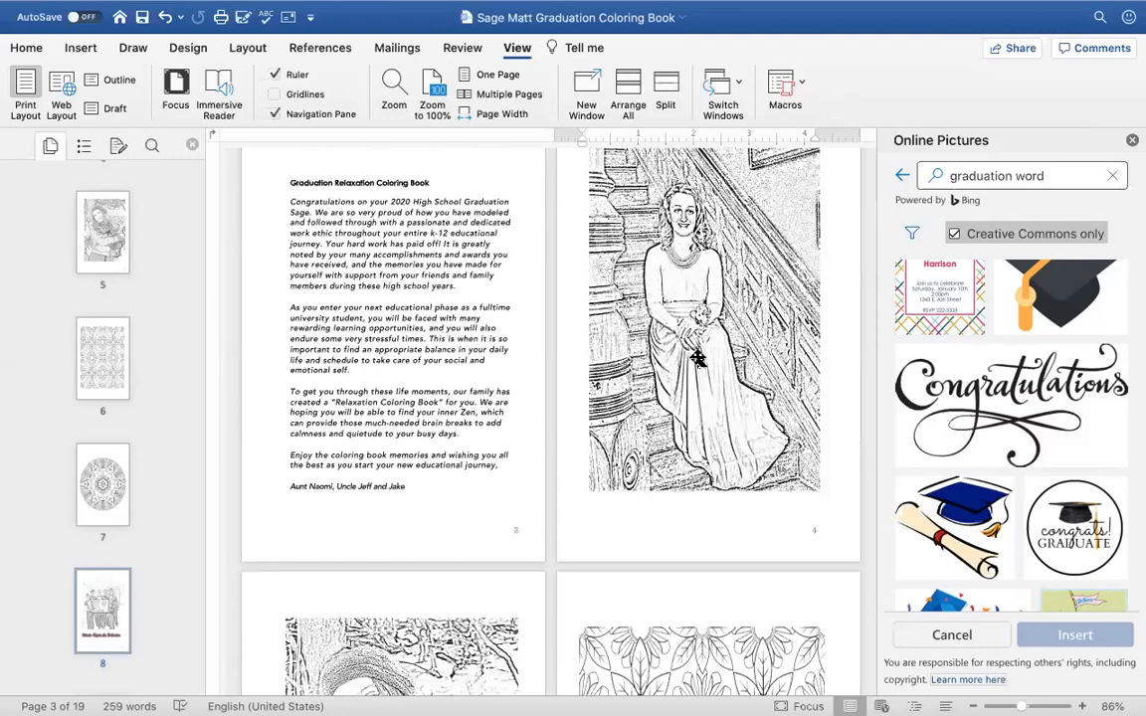
scroll(697, 358, "down", 5)
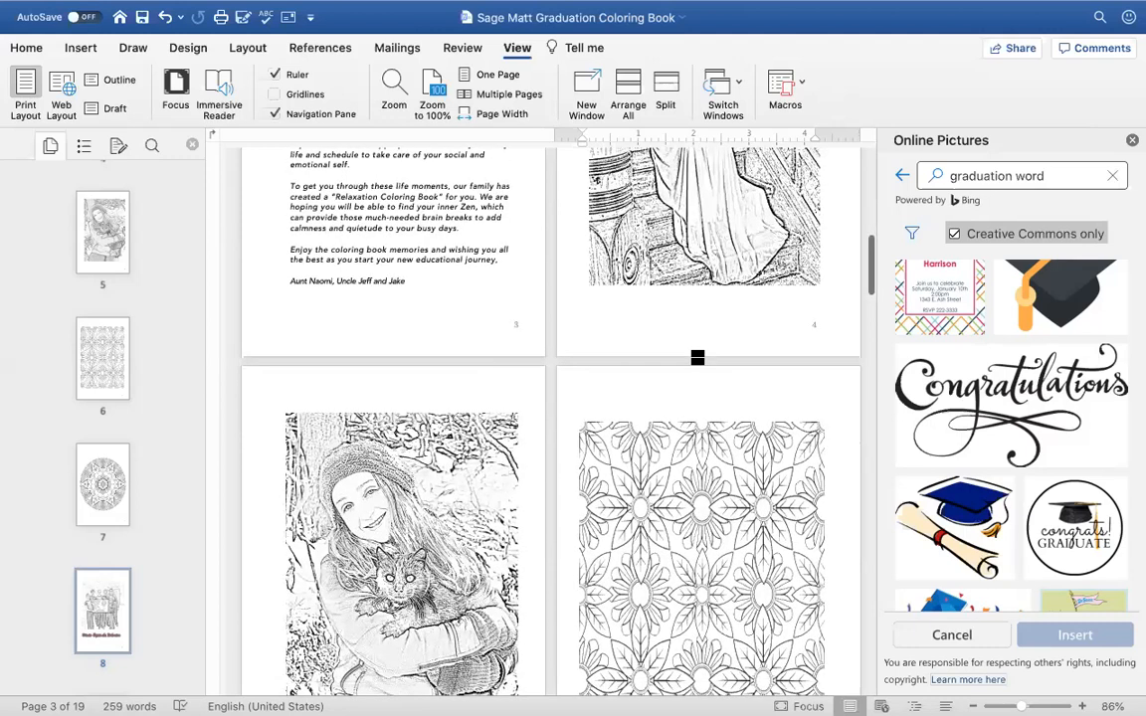
scroll(697, 358, "down", 6)
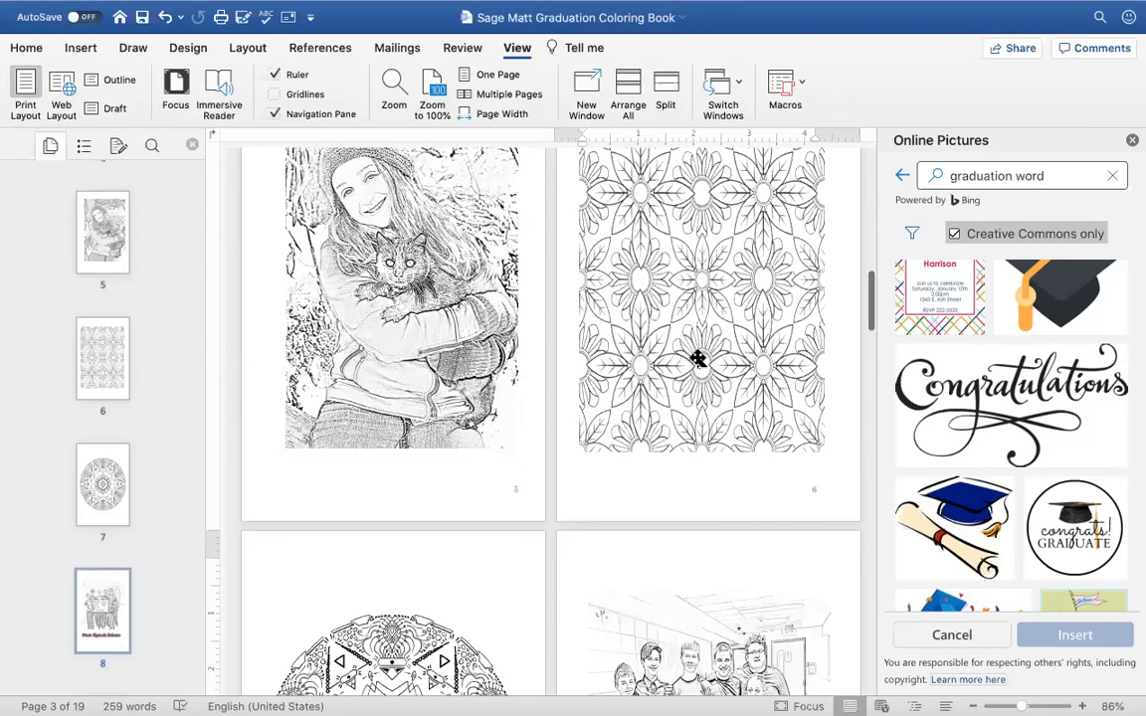
scroll(697, 358, "down", 7)
scroll(697, 358, "down", 1)
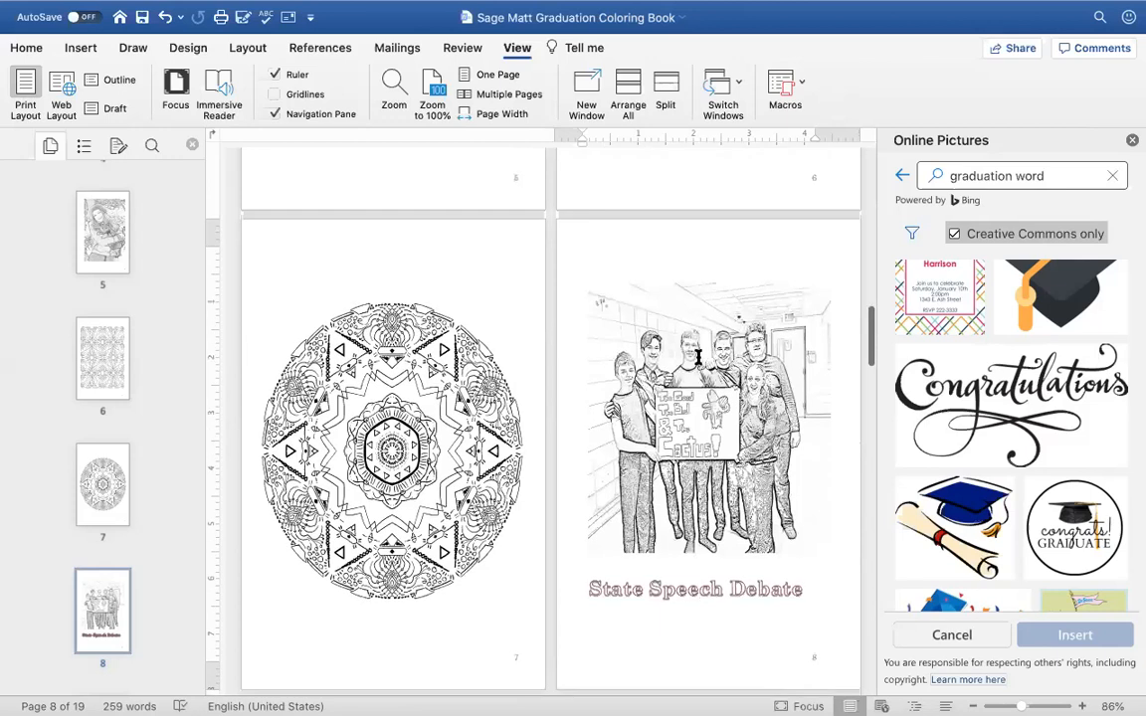
- Review the spreads of pages 9 to 12, with the Iowa State Mascot sketch, the patterns and the proud parents sketch
scroll(697, 357, "down", 10)
scroll(699, 358, "down", 5)
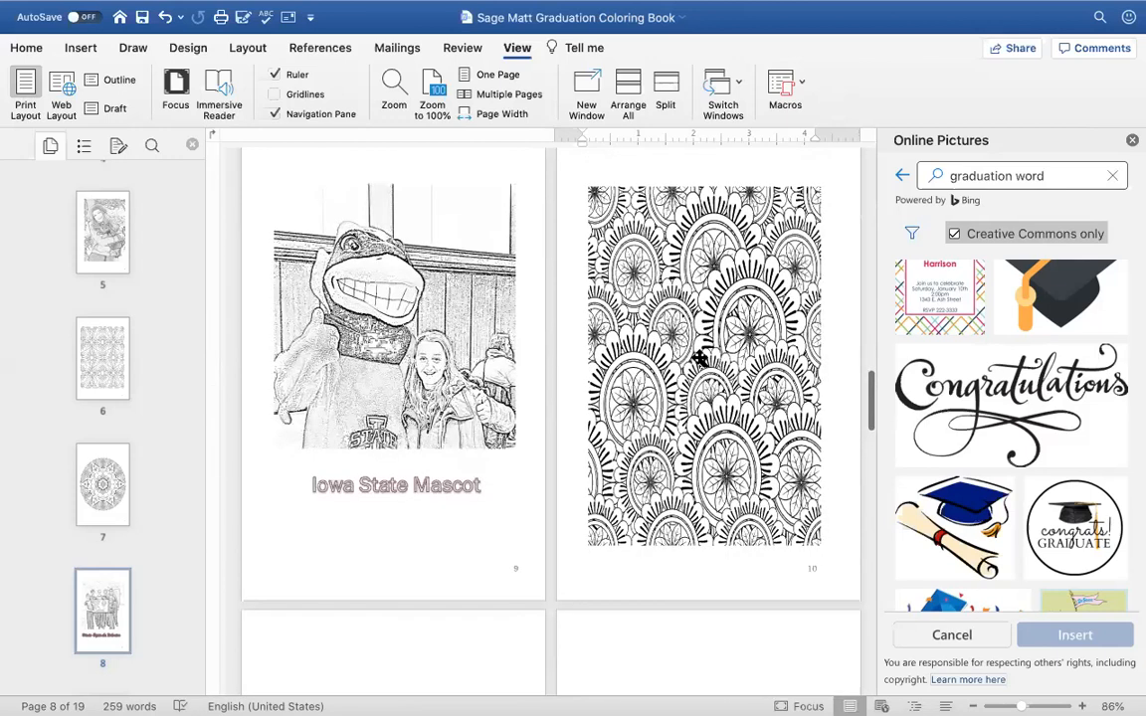
scroll(699, 358, "down", 6)
scroll(699, 358, "down", 6)
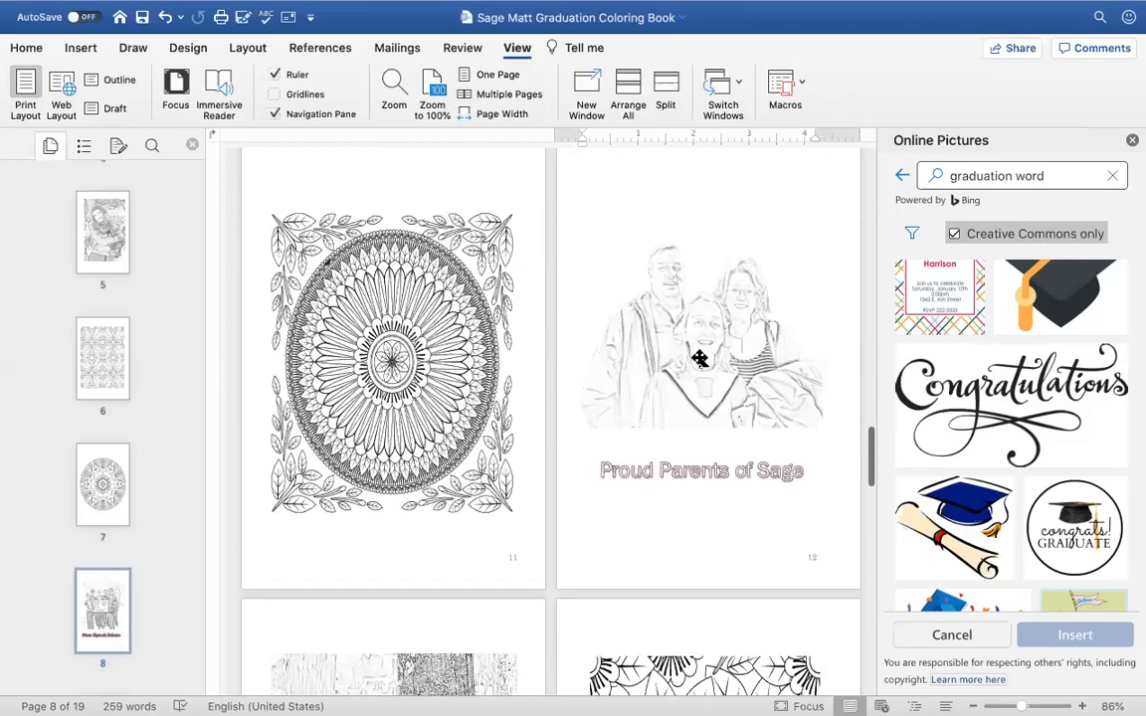
scroll(699, 358, "down", 2)
scroll(699, 358, "down", 4)
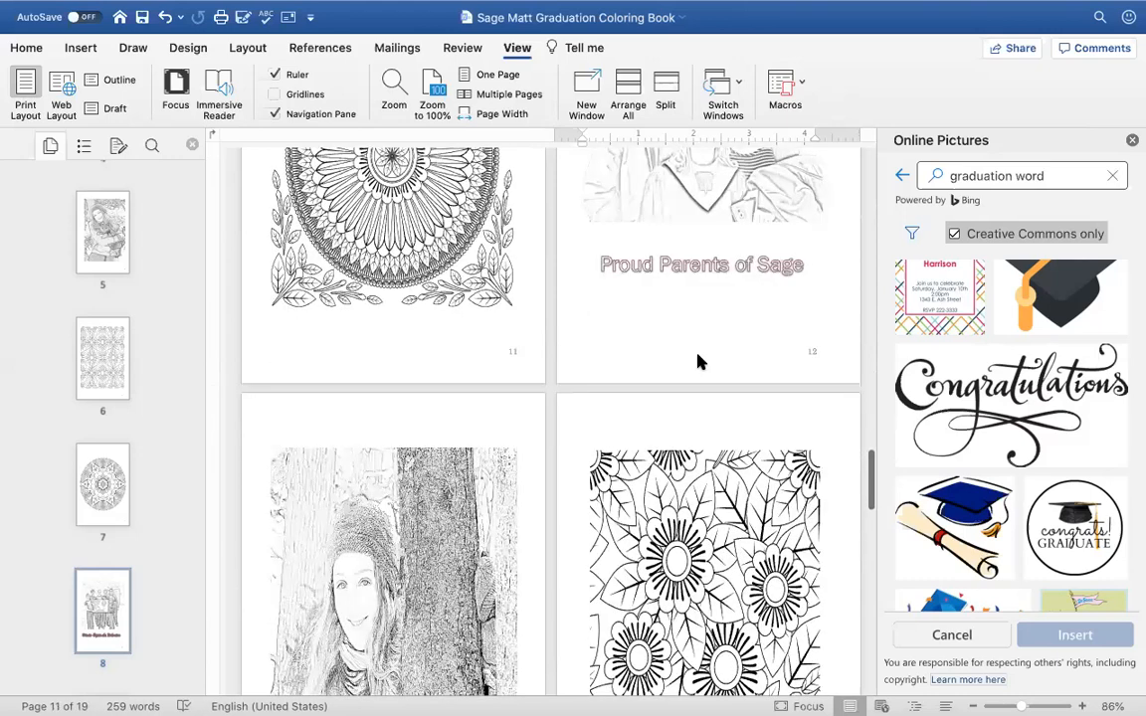
scroll(699, 358, "up", 1)
scroll(605, 212, "up", 4)
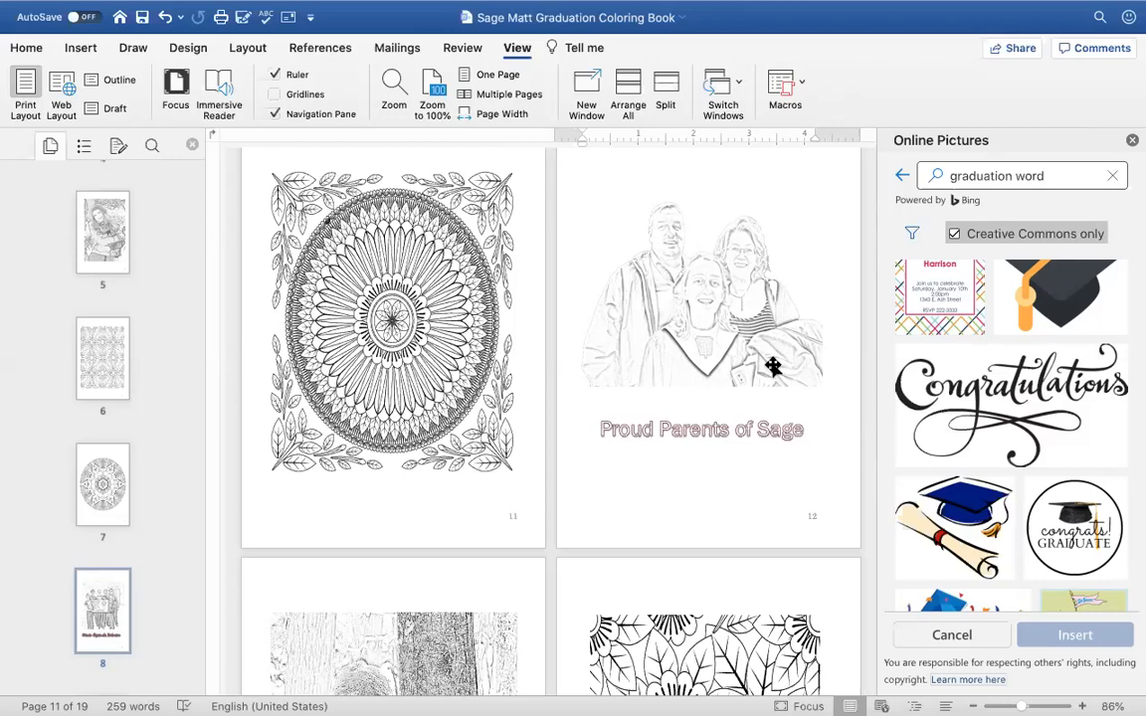
- Review the remaining spreads through the School Trip sketch and the sketches on pages 17 and 18 to the closing page 19
scroll(772, 366, "down", 2)
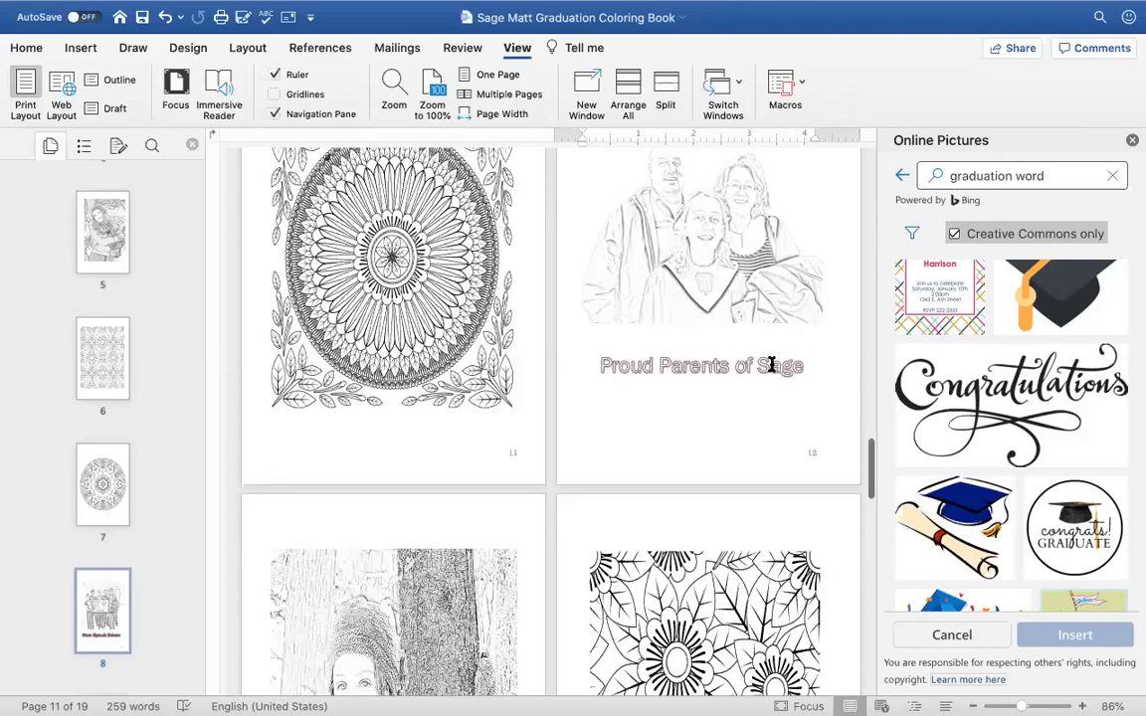
scroll(772, 365, "down", 5)
scroll(772, 365, "down", 5)
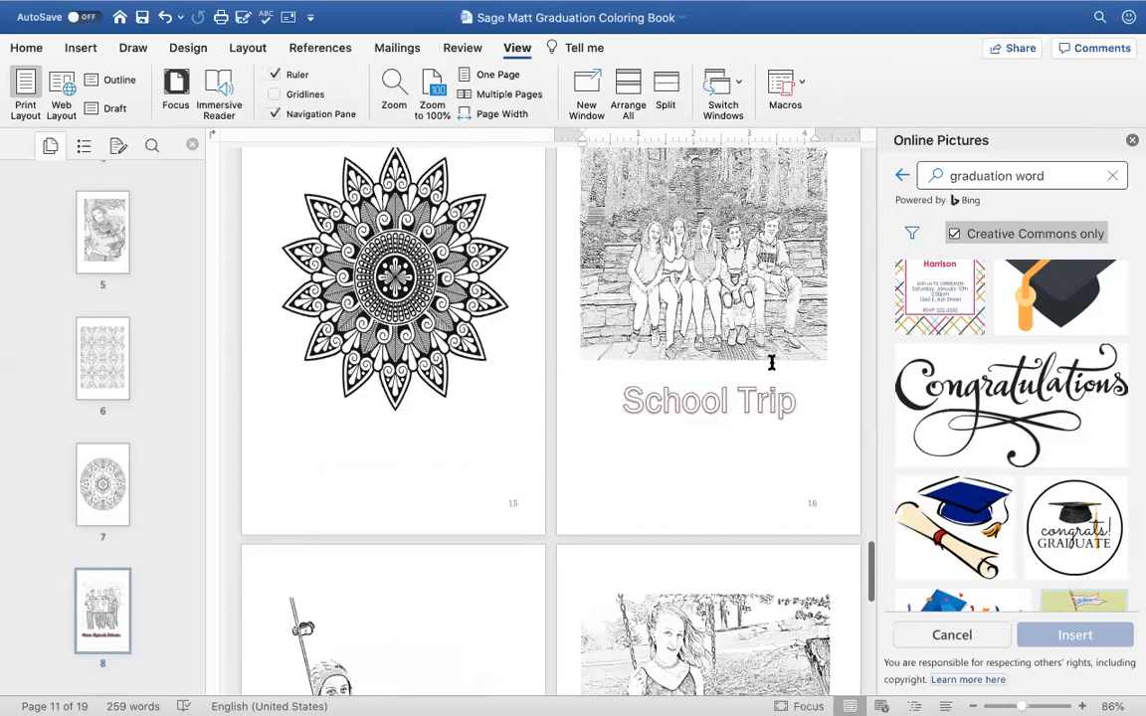
scroll(772, 364, "down", 3)
scroll(772, 365, "down", 5)
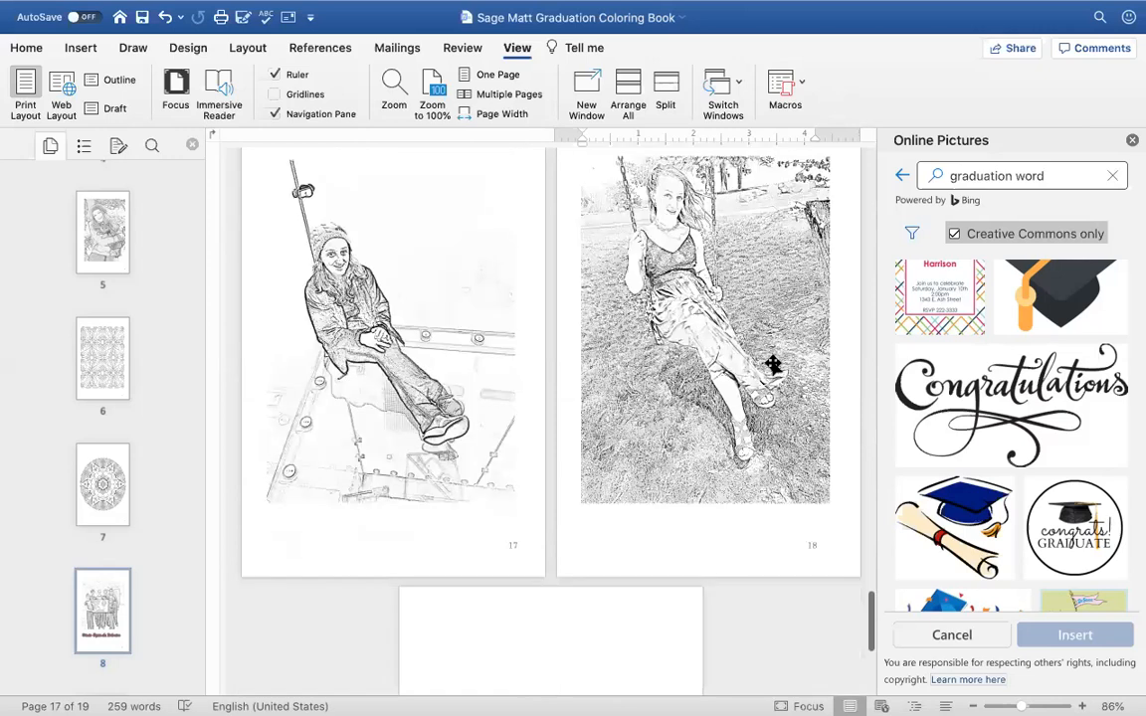
scroll(772, 364, "down", 4)
scroll(774, 366, "up", 1)
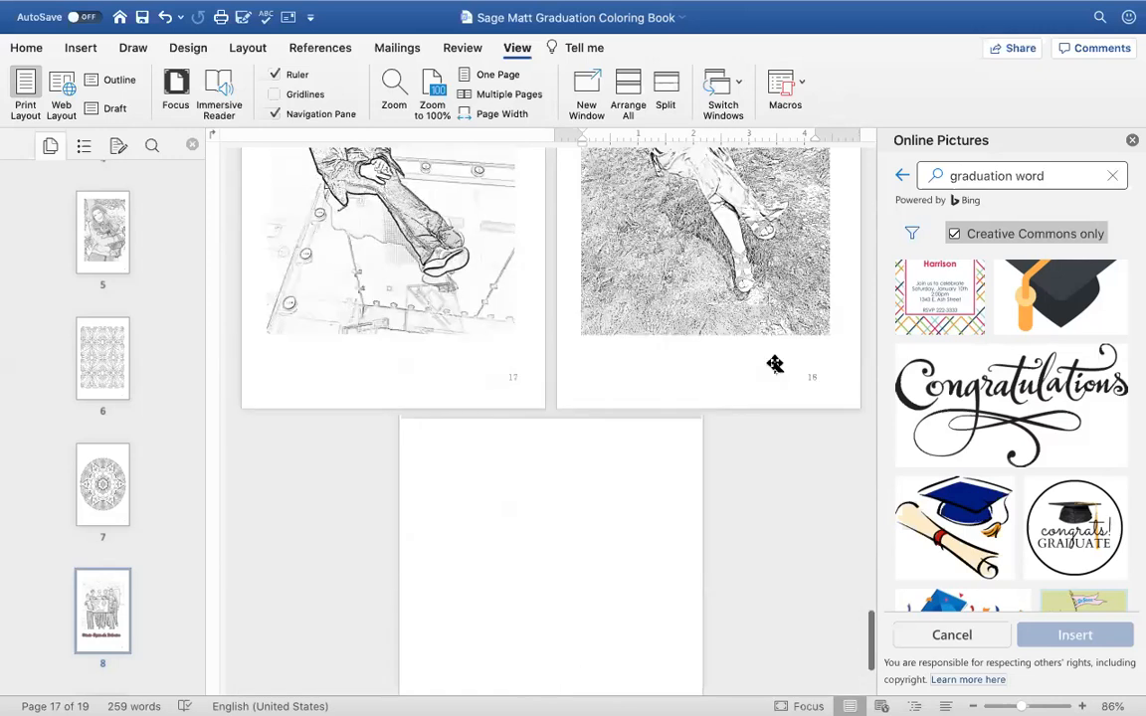
scroll(774, 365, "up", 3)
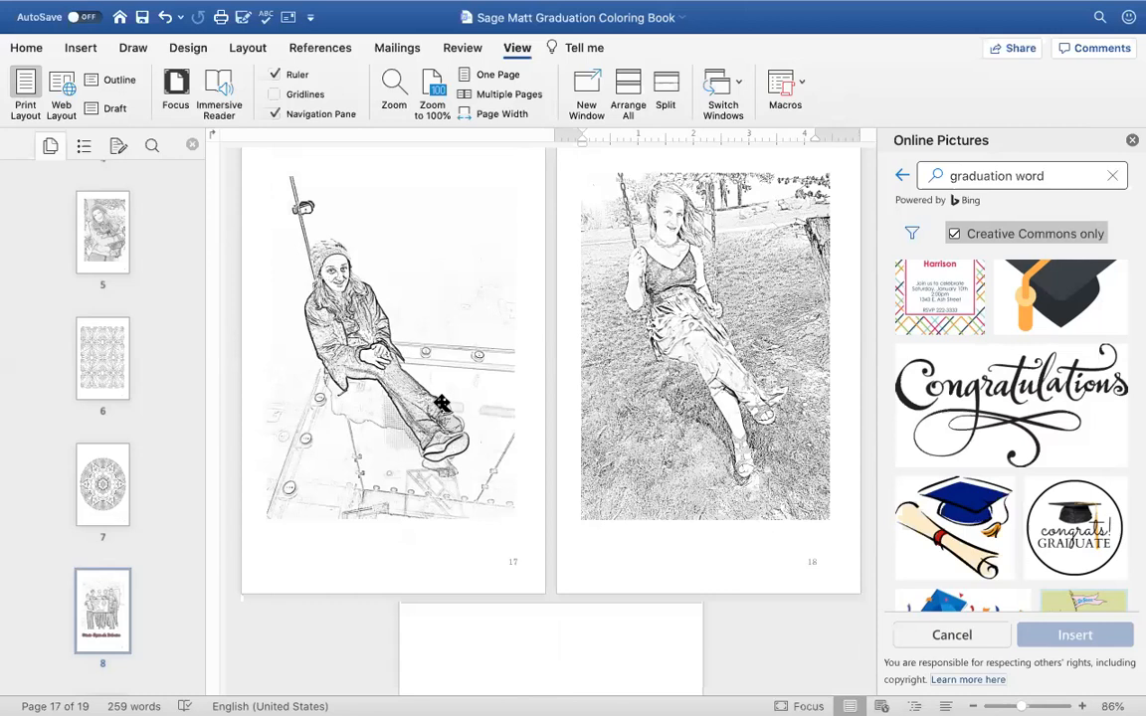
scroll(588, 371, "up", 1)
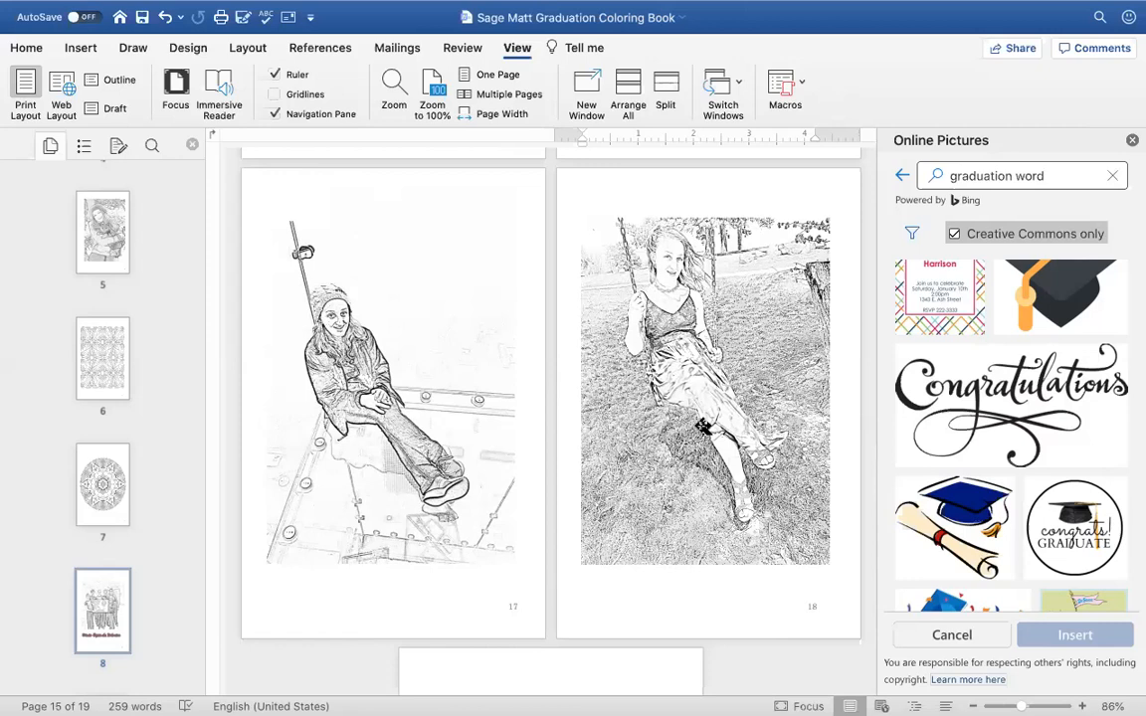
scroll(703, 425, "down", 2)
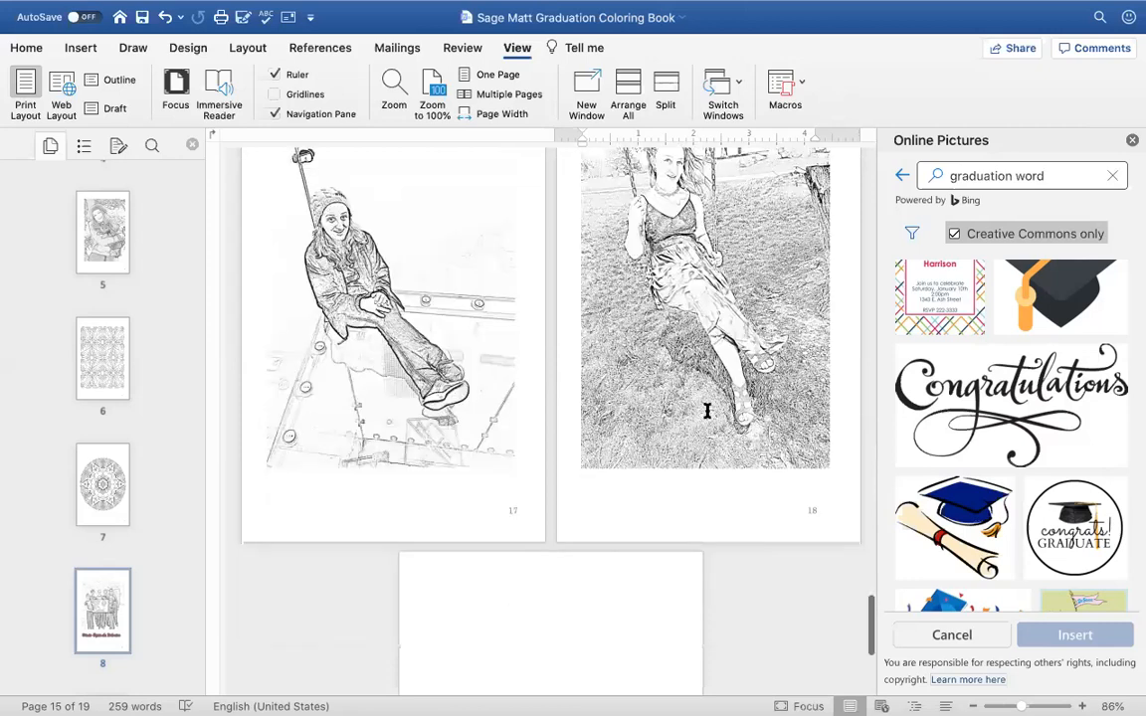
scroll(706, 409, "down", 6)
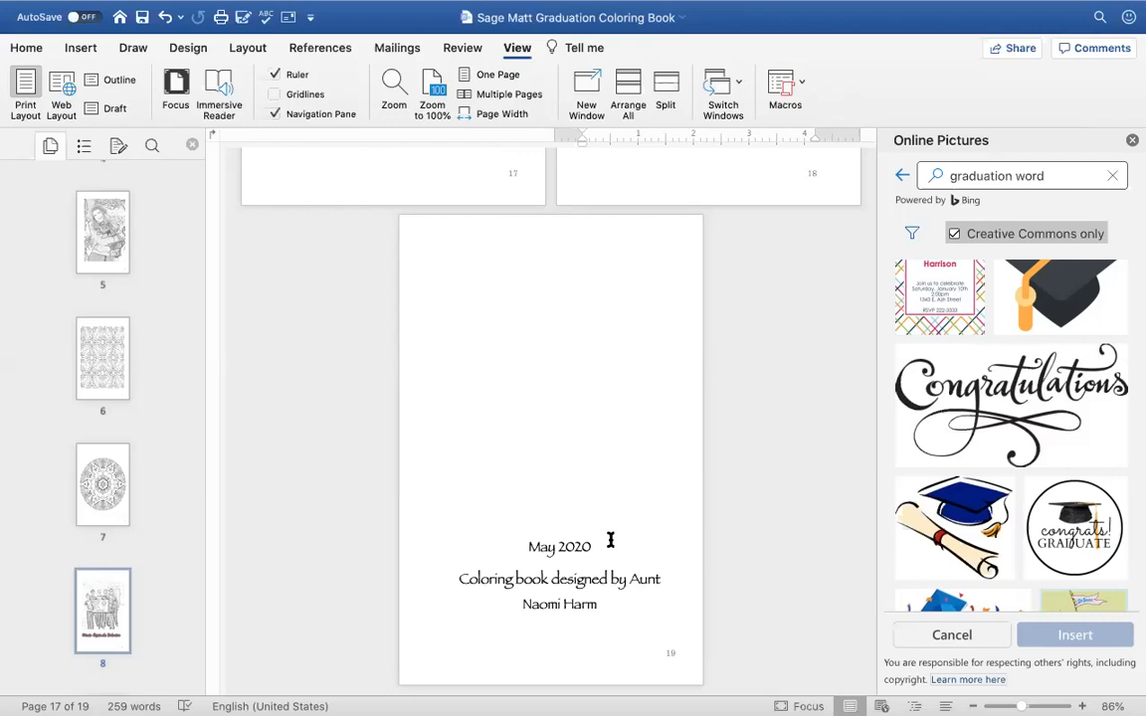
- Return to the coloring book's cover page and display the document one page at a time
scroll(610, 539, "up", 1)
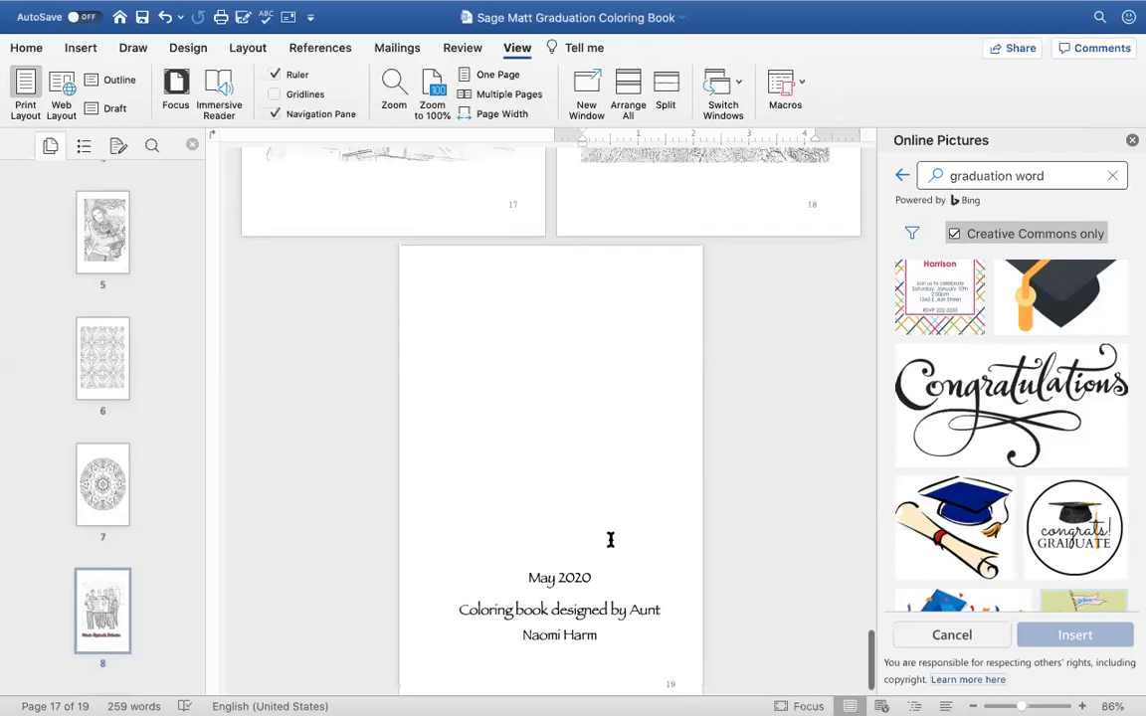
scroll(609, 537, "up", 6)
scroll(117, 256, "up", 10)
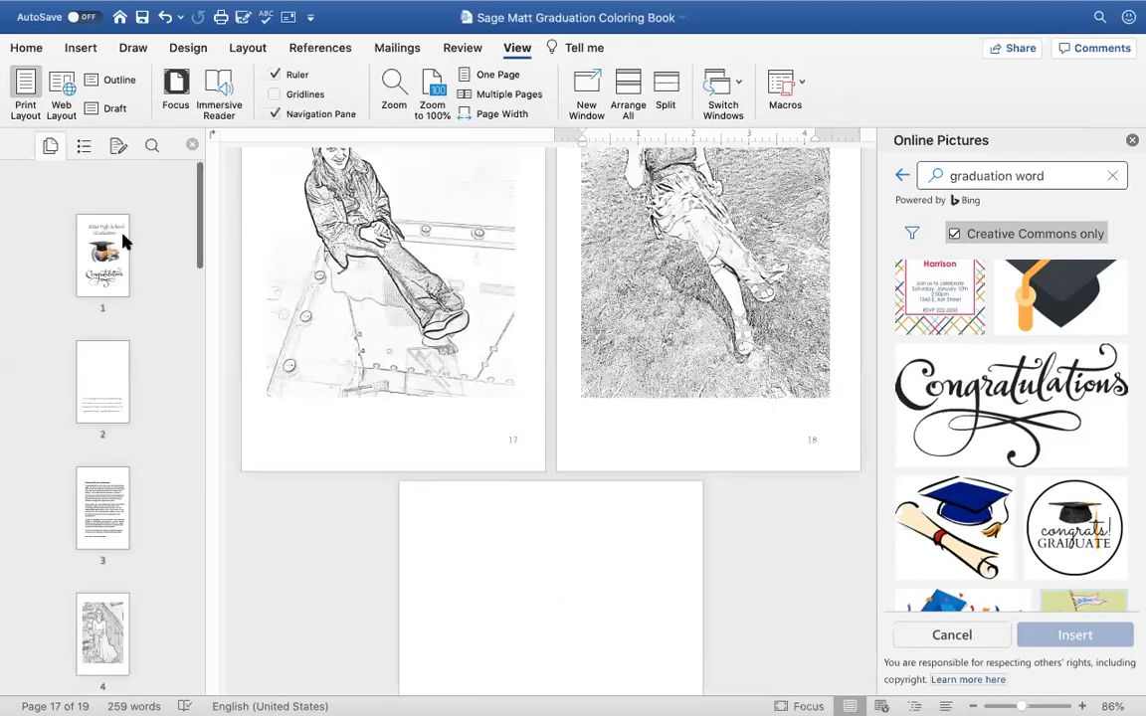
left_click(106, 229)
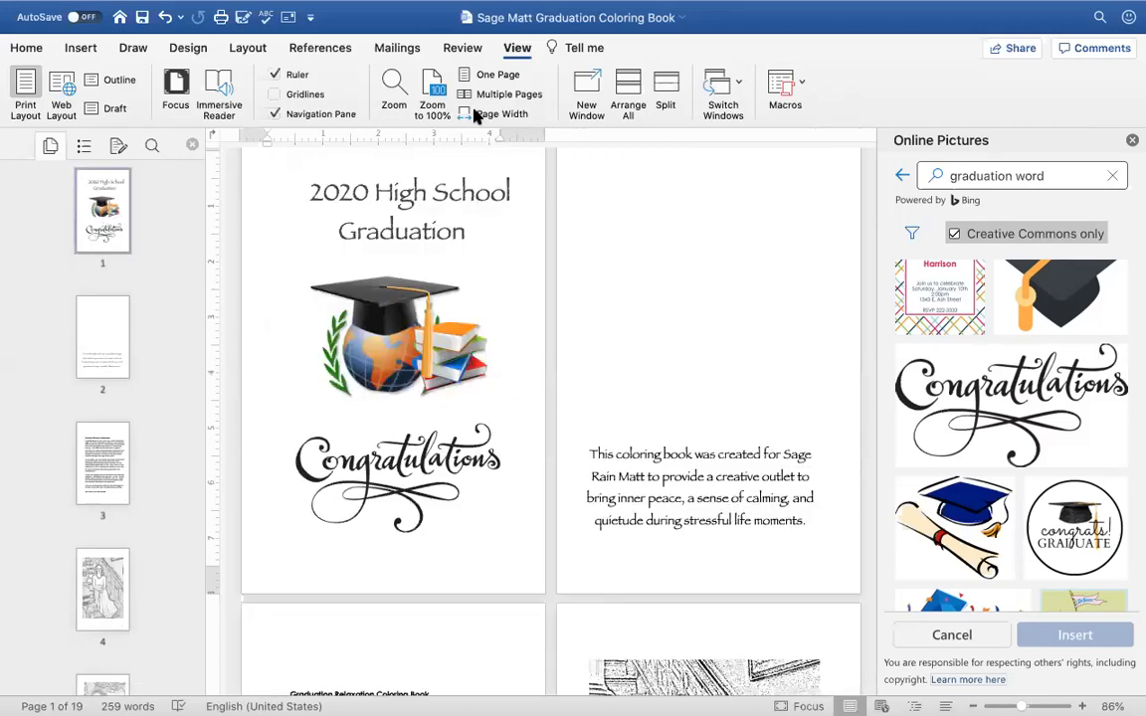
left_click(492, 75)
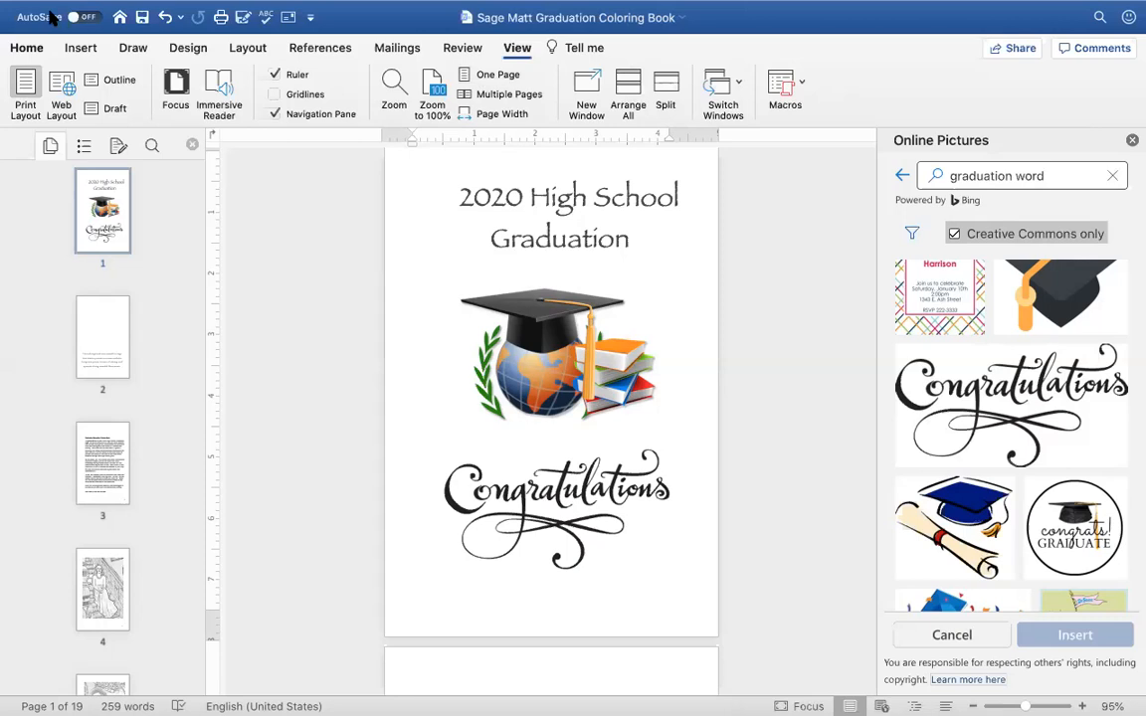
- Close the graduation coloring book document and save its changes
left_click(307, 225)
mouse_move(28, 6)
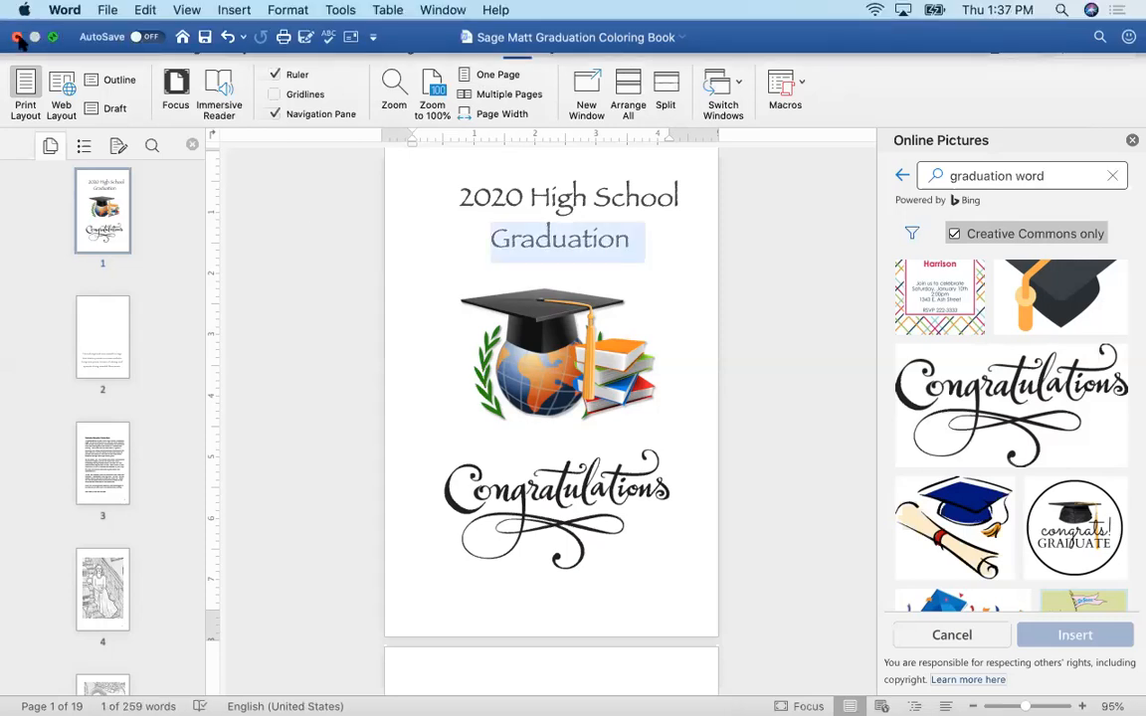
left_click(18, 36)
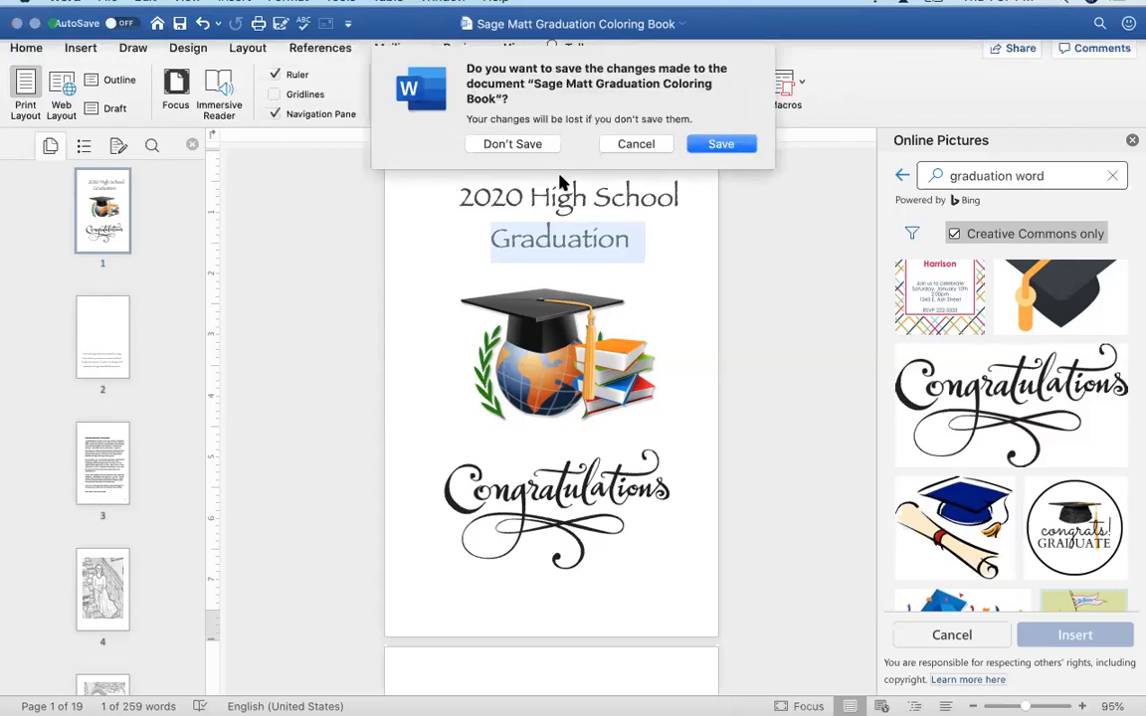
left_click(721, 132)
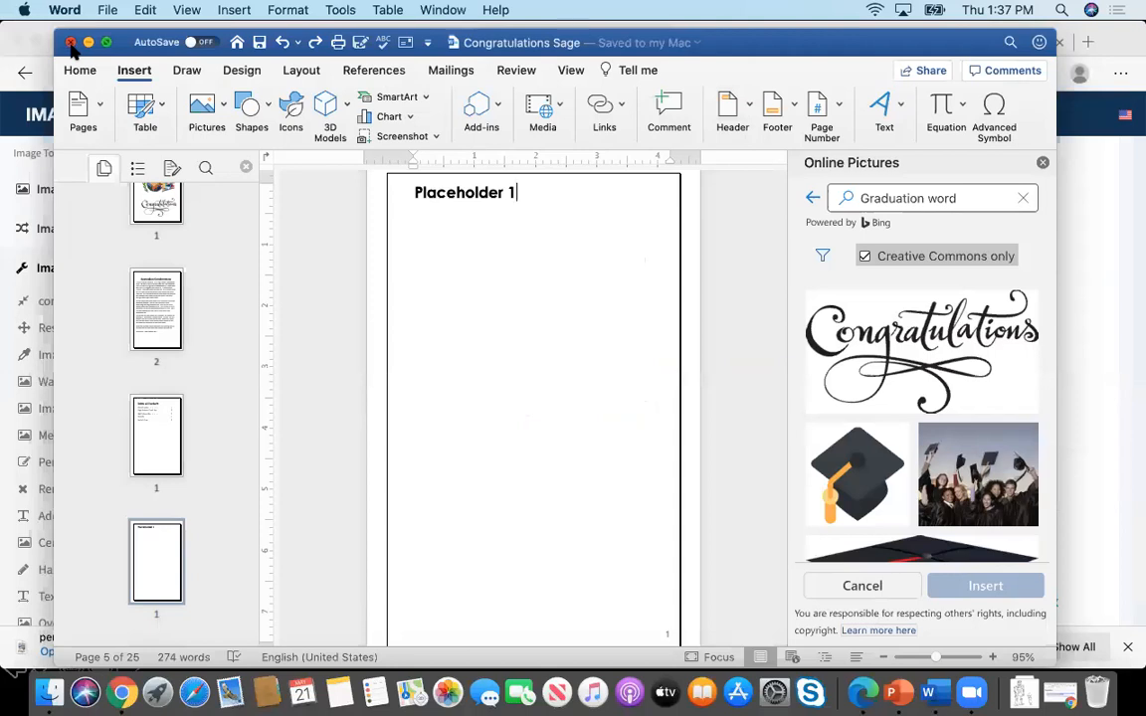
- Close the remaining Word document with the "Placeholder 1" page and switch to the PowerPoint slide show
left_click(71, 42)
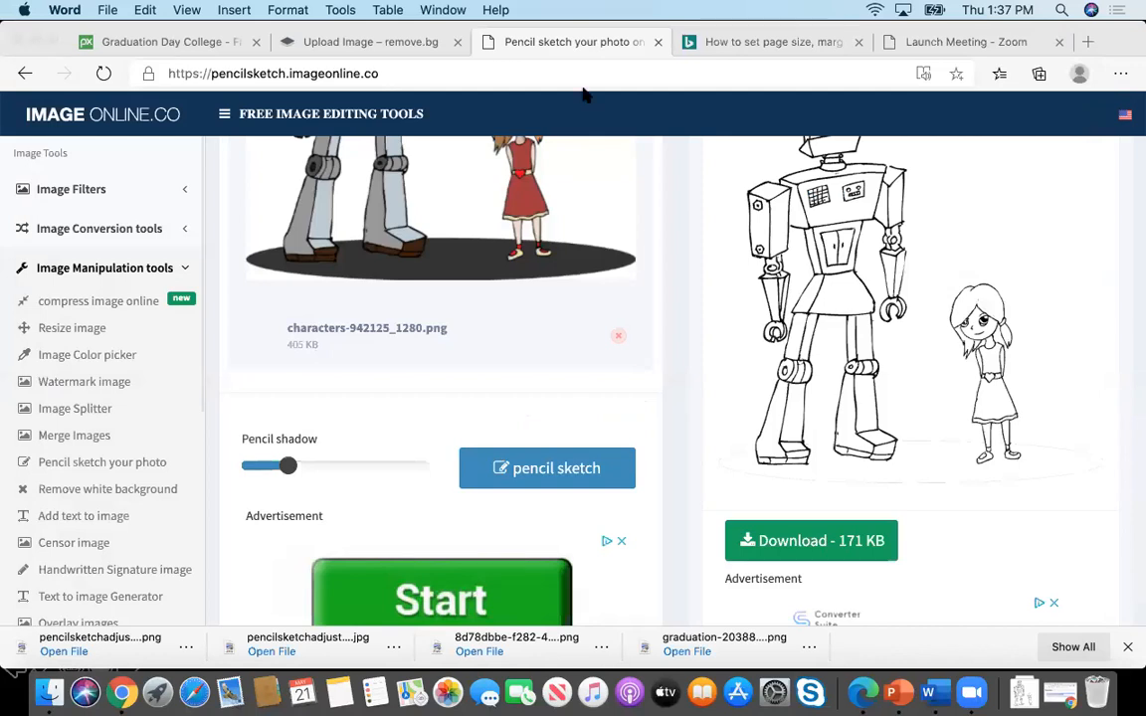
left_click(892, 692)
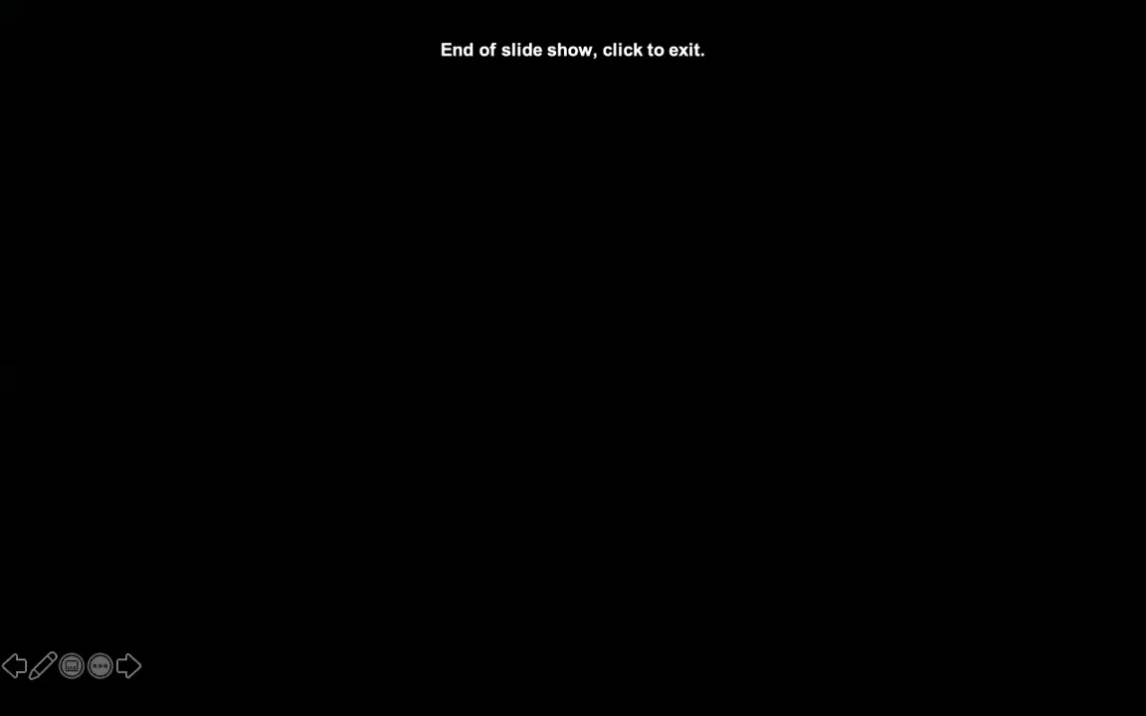